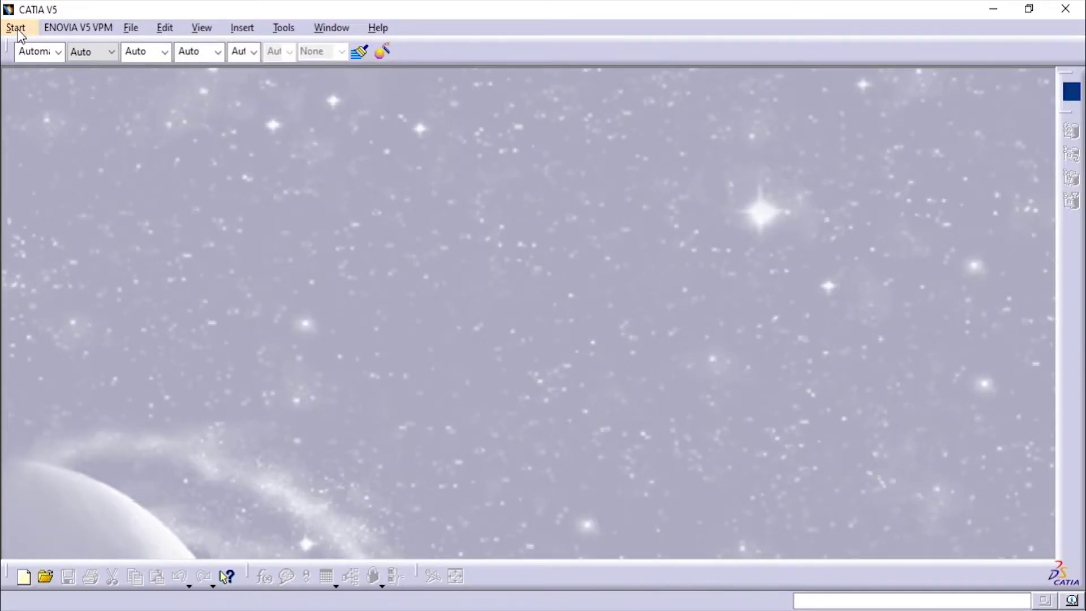
Create a new empty product in the Assembly Design workbench.
left_click(17, 29)
mouse_move(56, 65)
left_click(343, 90)
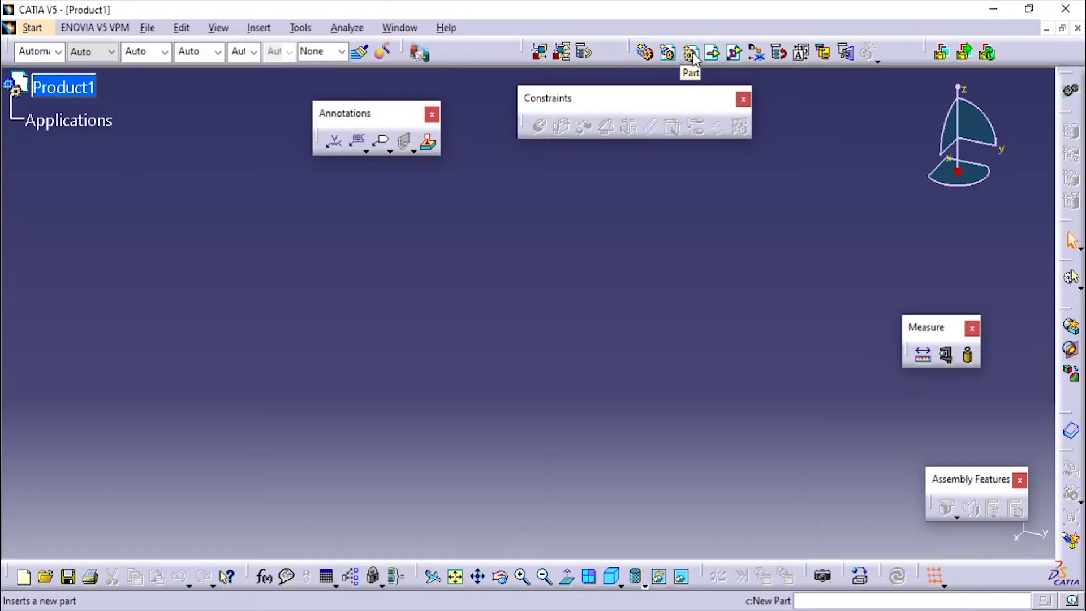
left_click(713, 56)
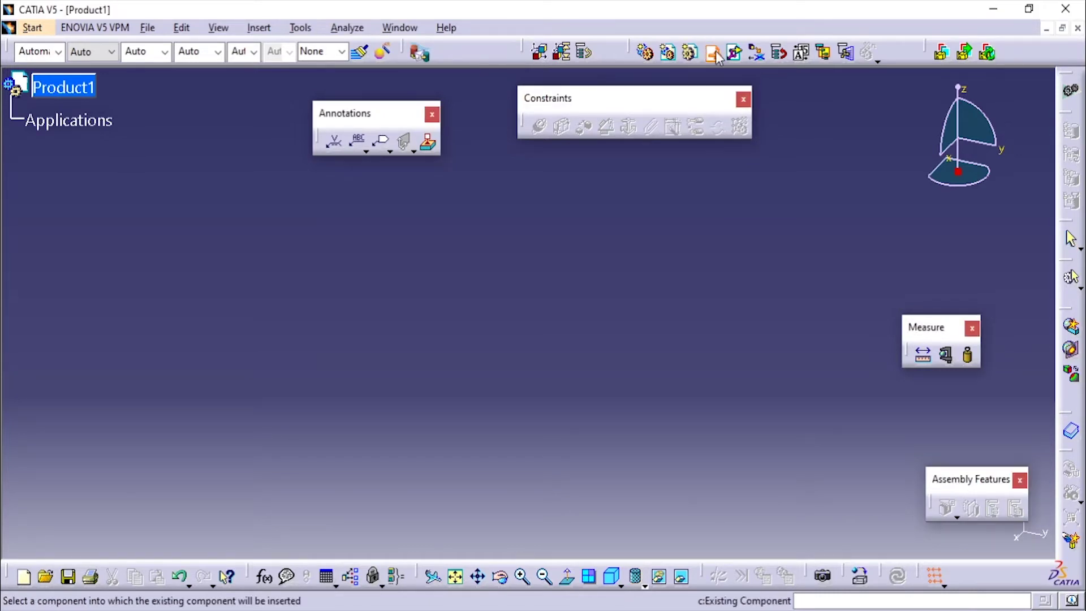
left_click(75, 93)
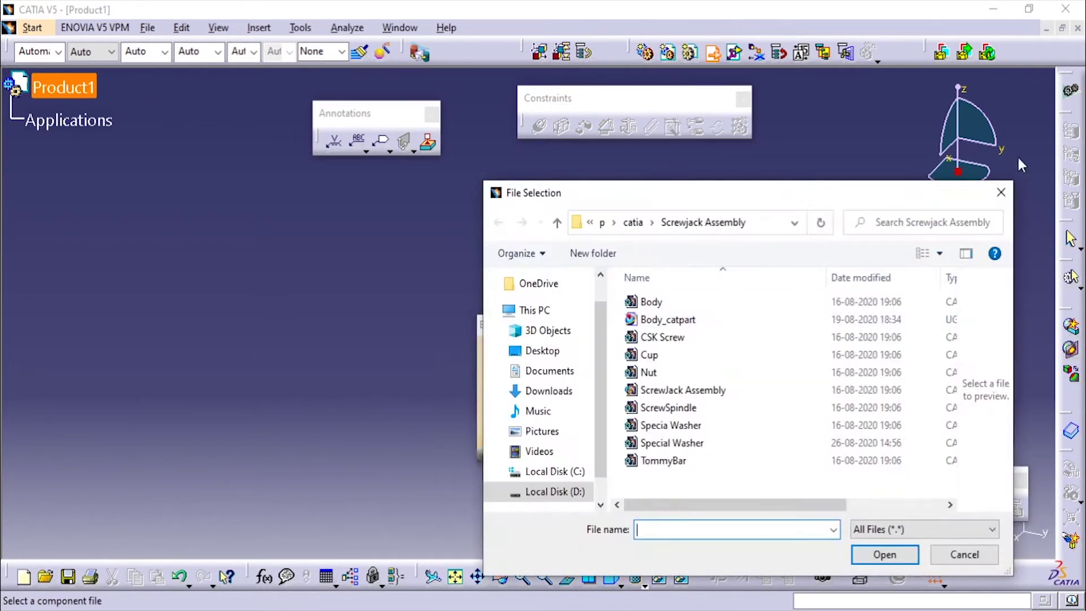
left_click(1001, 193)
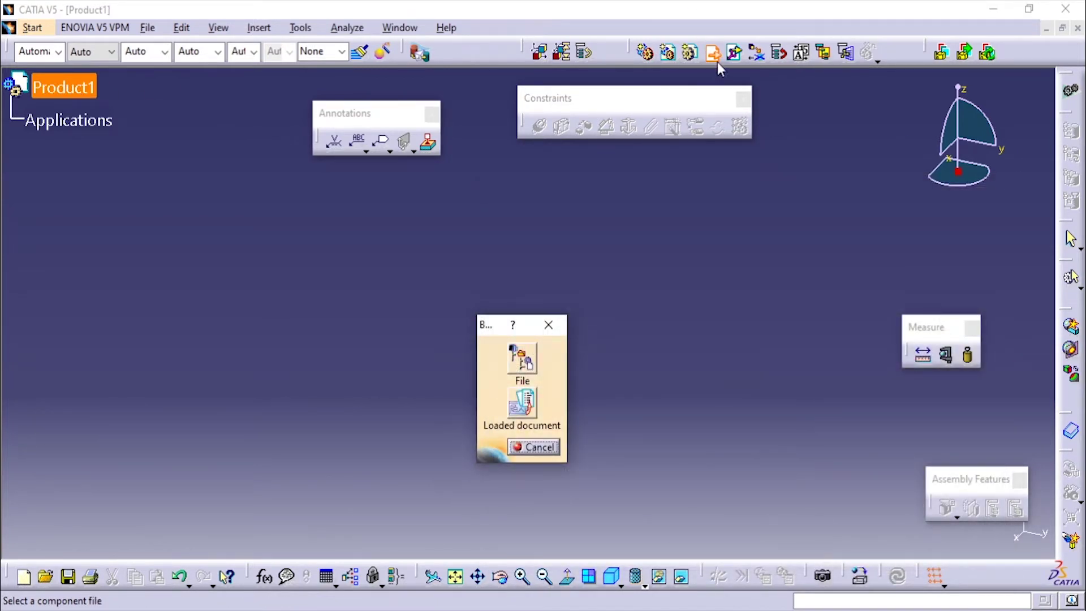
left_click(548, 326)
Insert the existing component Body from the Screwjack Assembly folder into Product1.
left_click(259, 29)
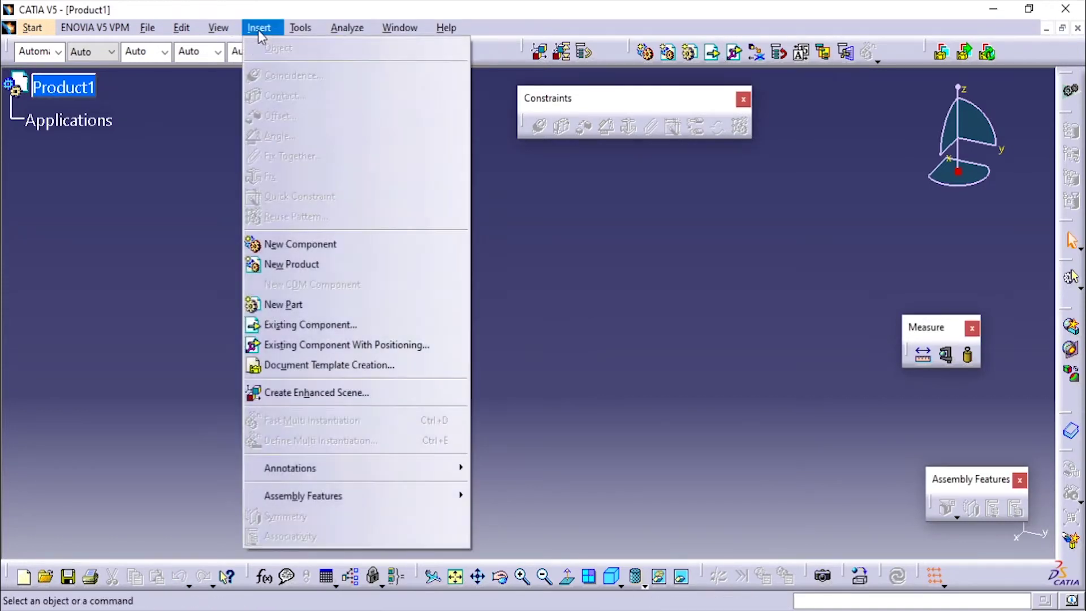
left_click(319, 326)
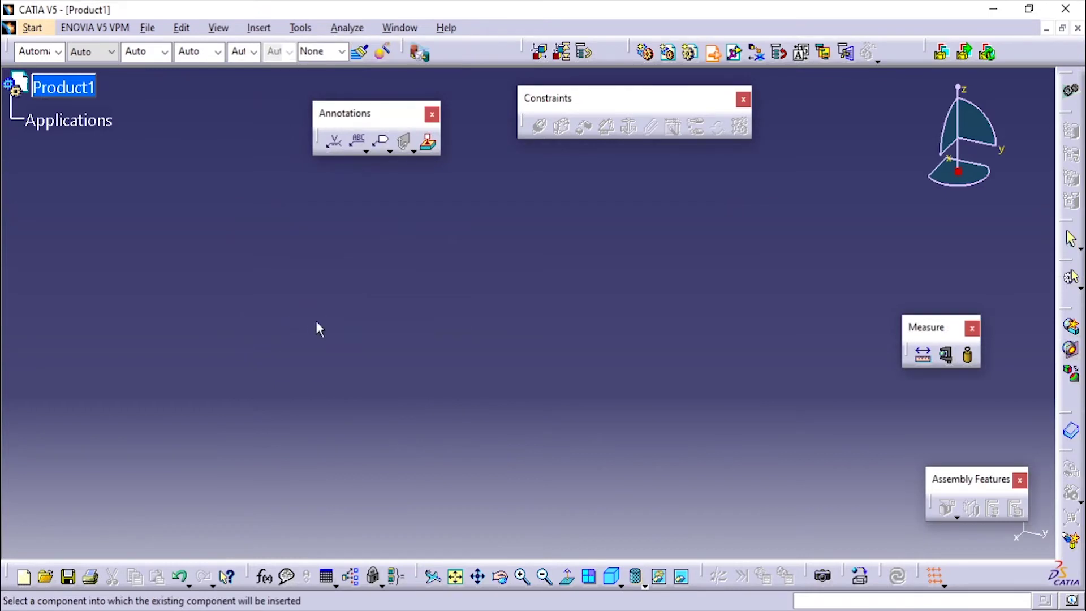
left_click(87, 93)
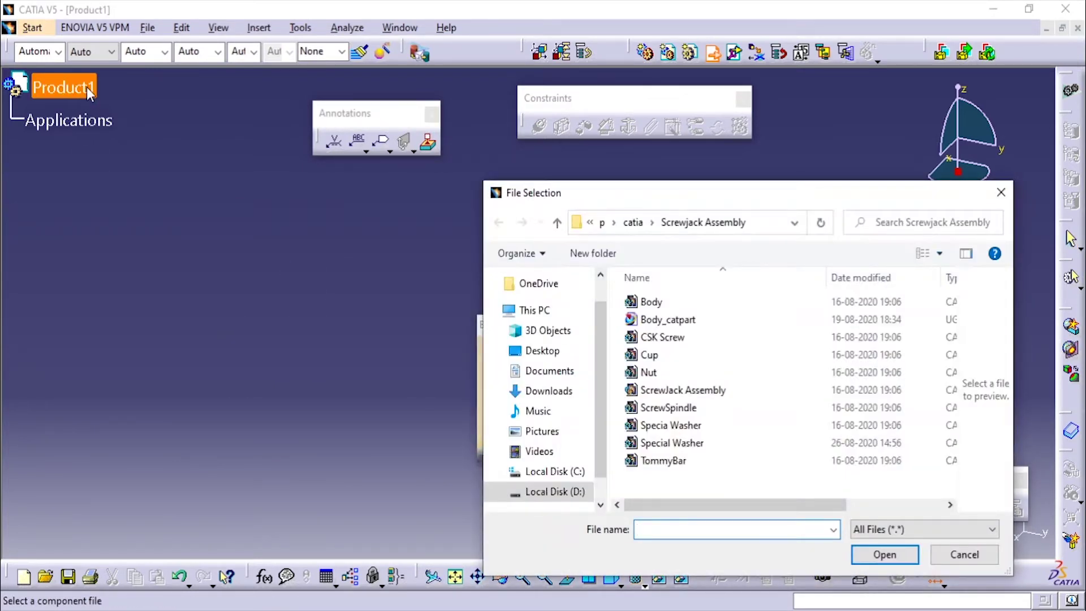
left_click(689, 320)
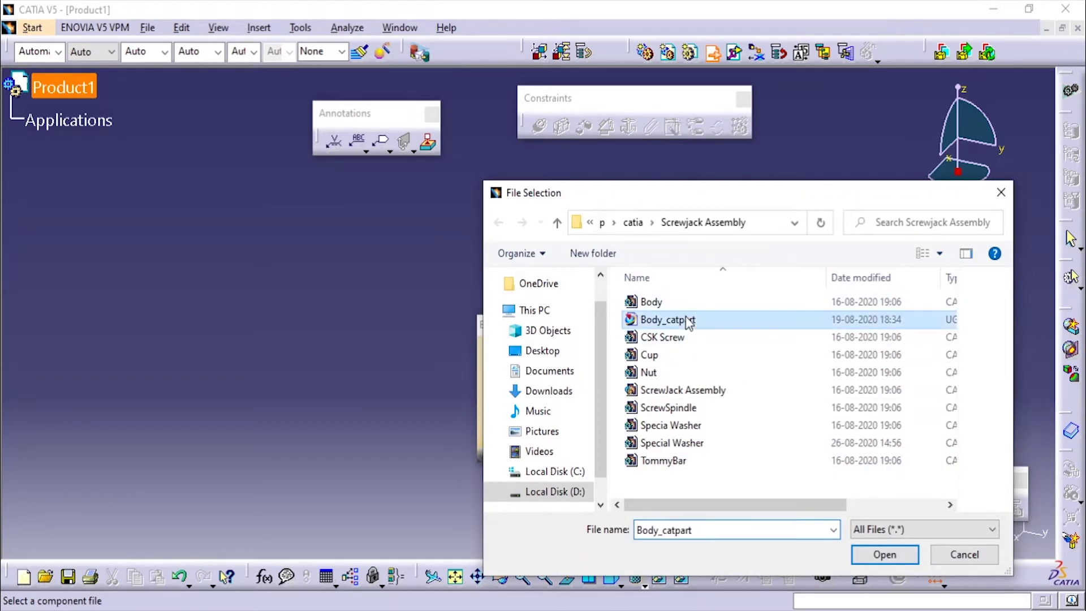
left_click(691, 303)
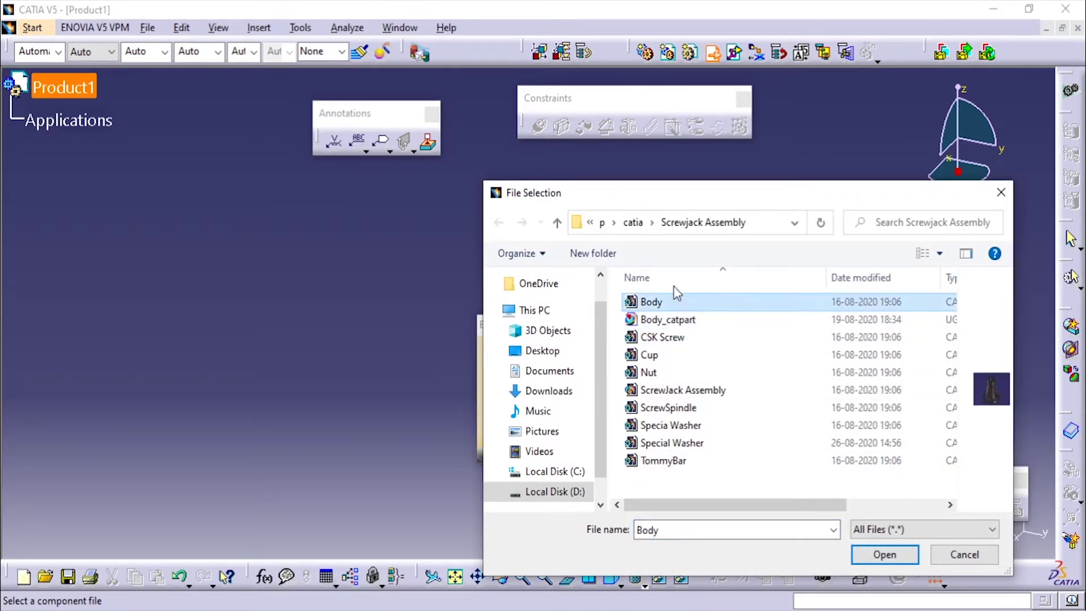
left_click(868, 556)
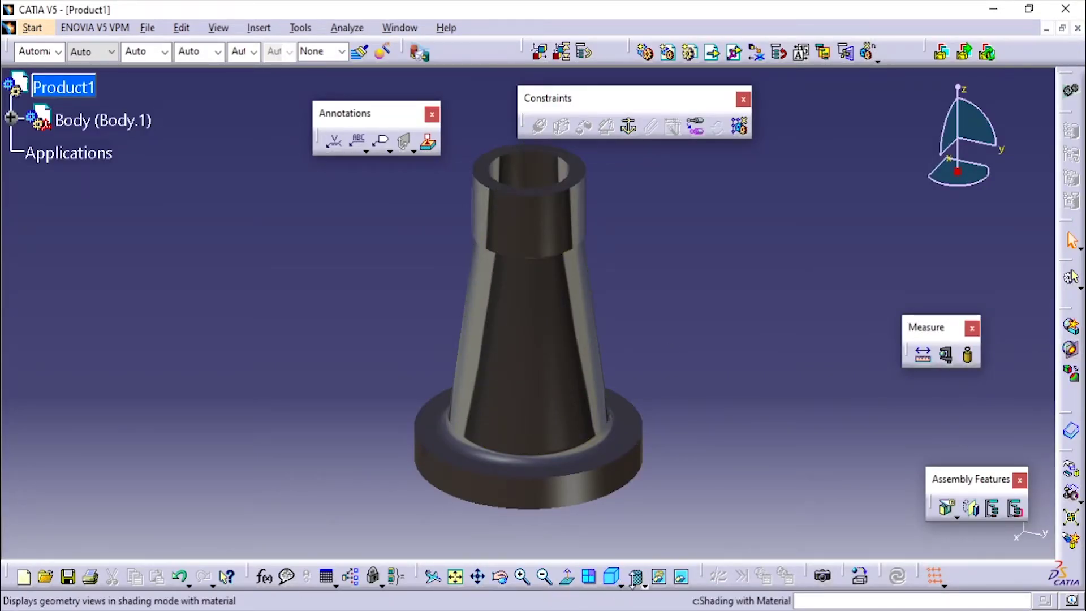
Change the display mode of the model to shading with edges.
left_click(644, 584)
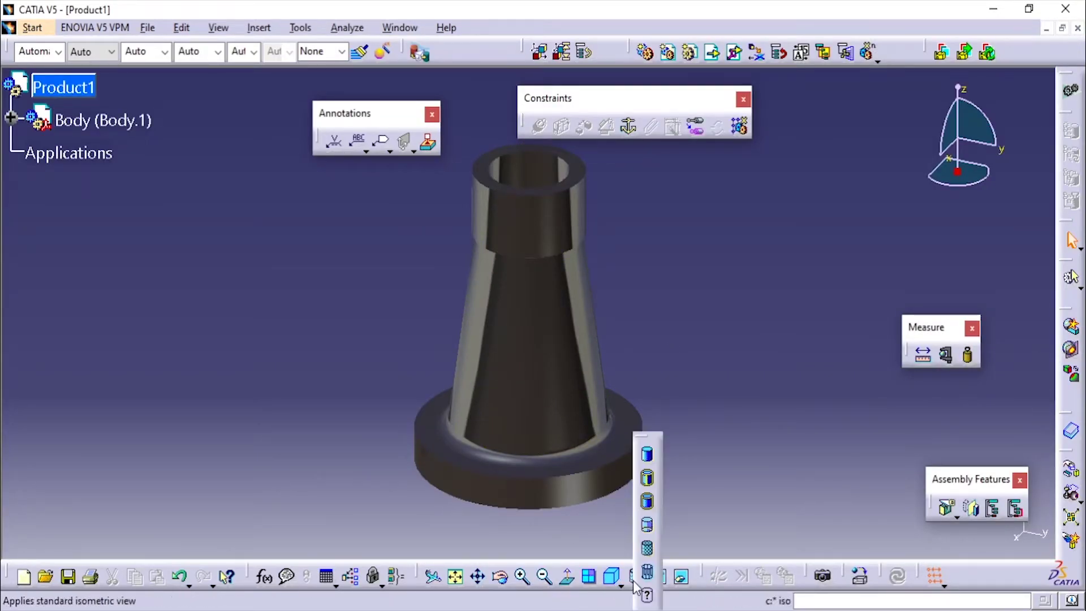
left_click(649, 480)
middle_click_drag(634, 323, 647, 372)
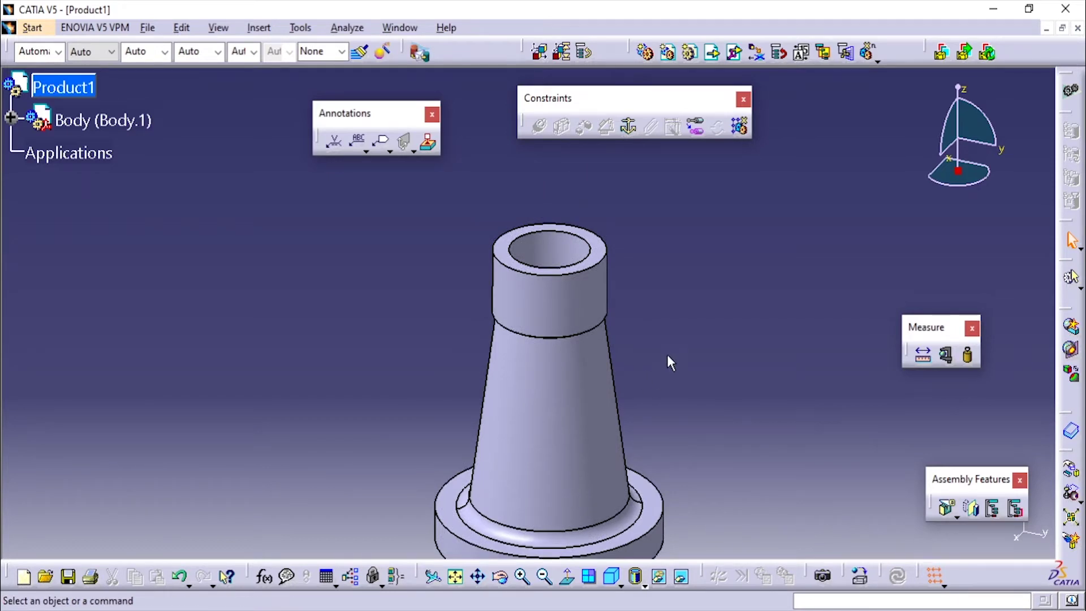
Apply a Fix constraint to the Body component to anchor it in space.
left_click(651, 126)
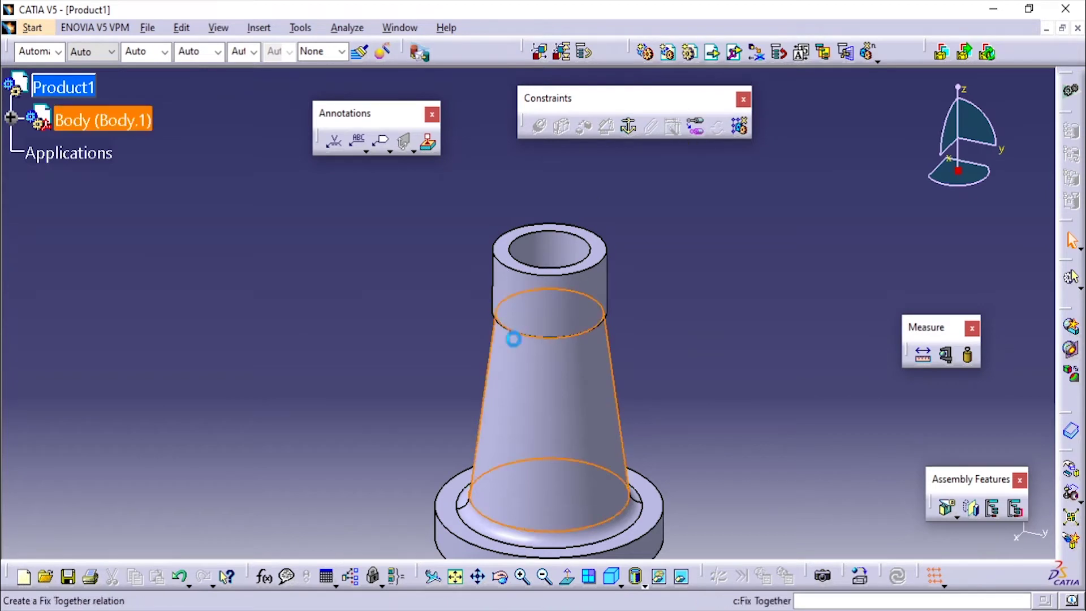
left_click(513, 338)
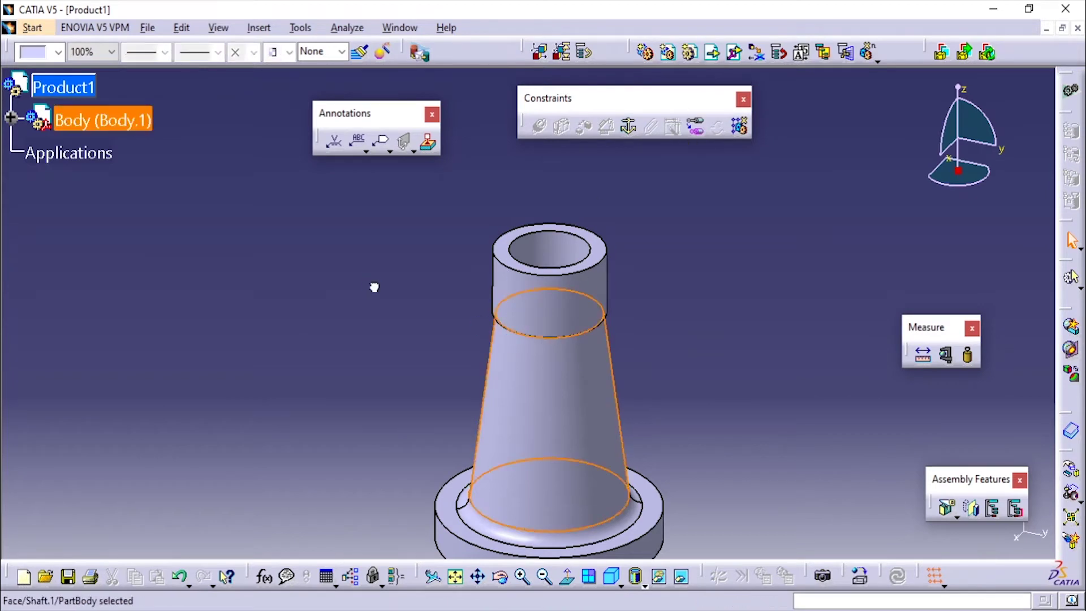
right_click(546, 302)
left_click(533, 301)
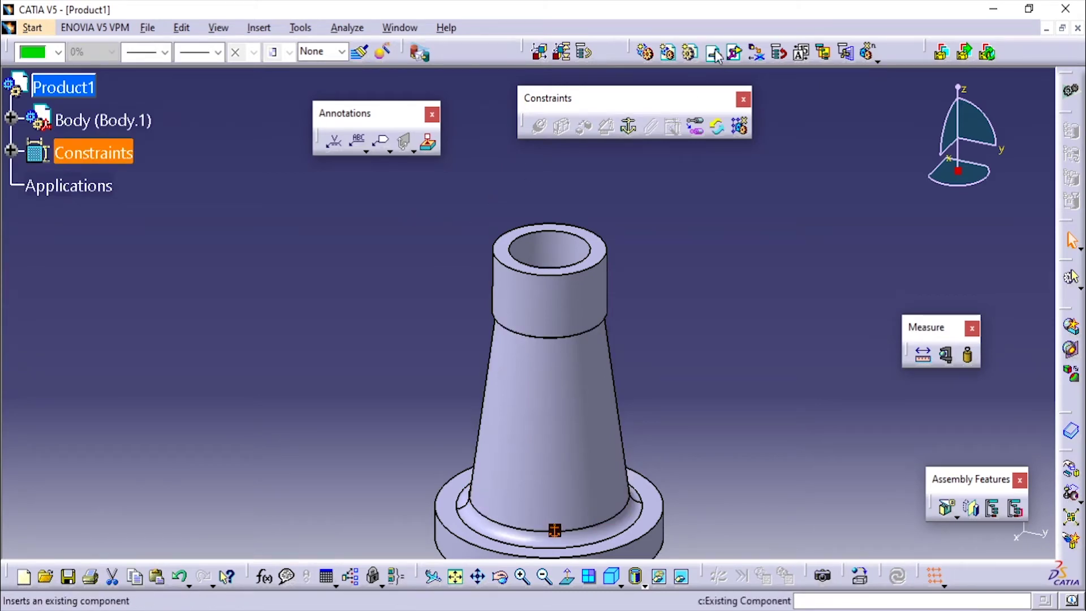
Insert the existing components CSK Screw, Cup, Nut, ScrewSpindle, Specia Washer, Special Washer and TommyBar together into Product1.
left_click(258, 27)
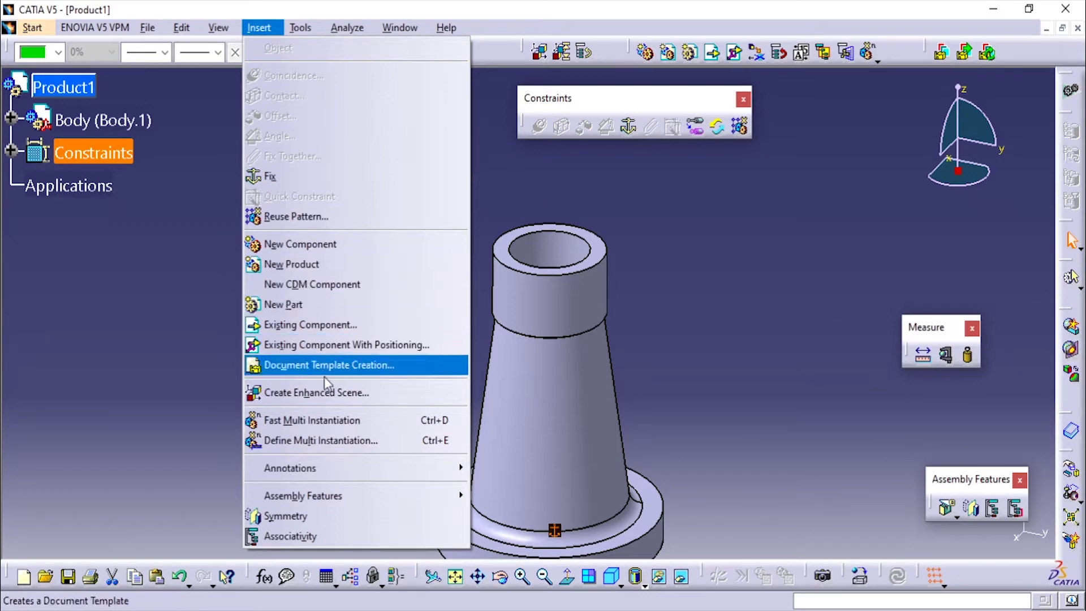
left_click(334, 326)
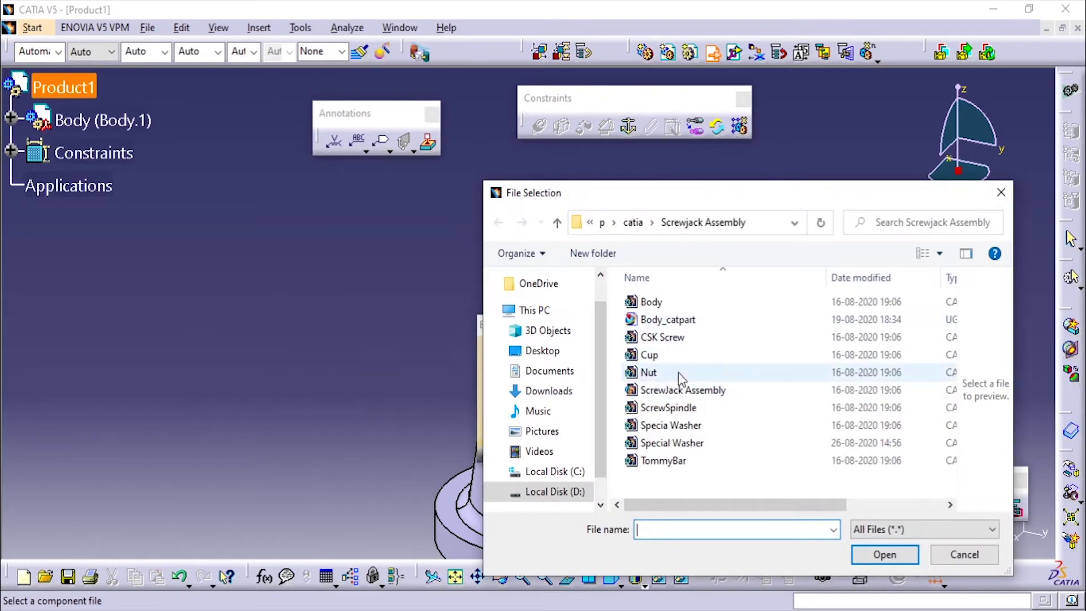
left_click(672, 443)
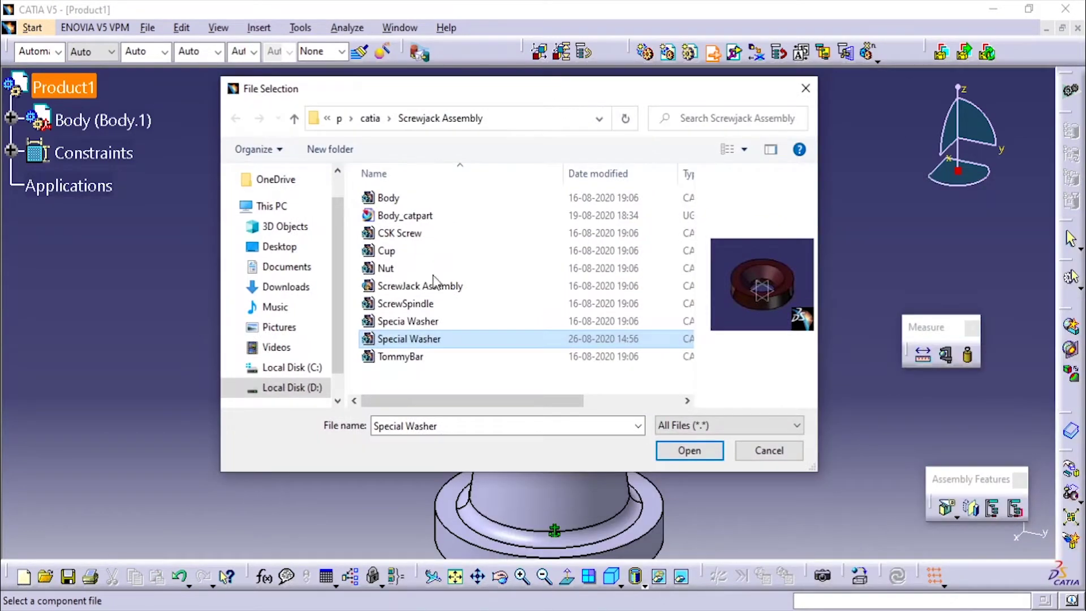
left_click(427, 304)
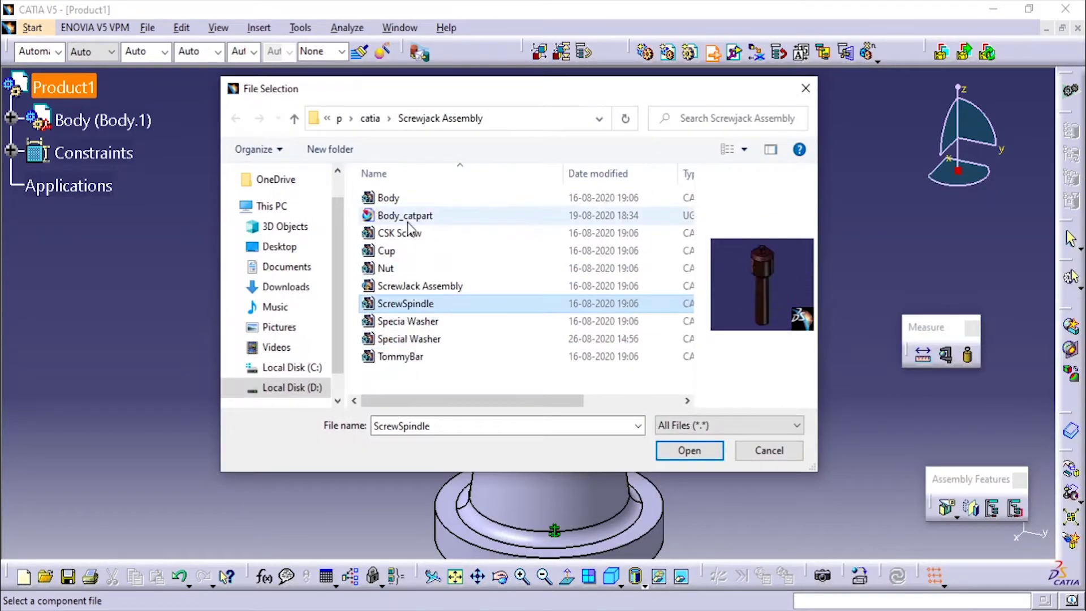
left_click(413, 251)
left_click(416, 268)
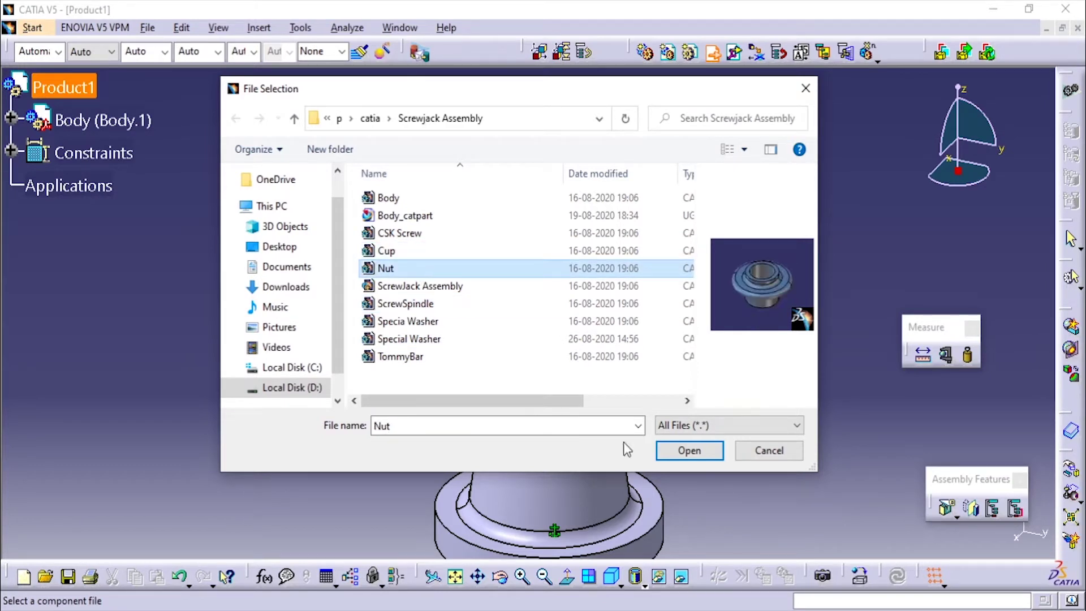
left_click(424, 306)
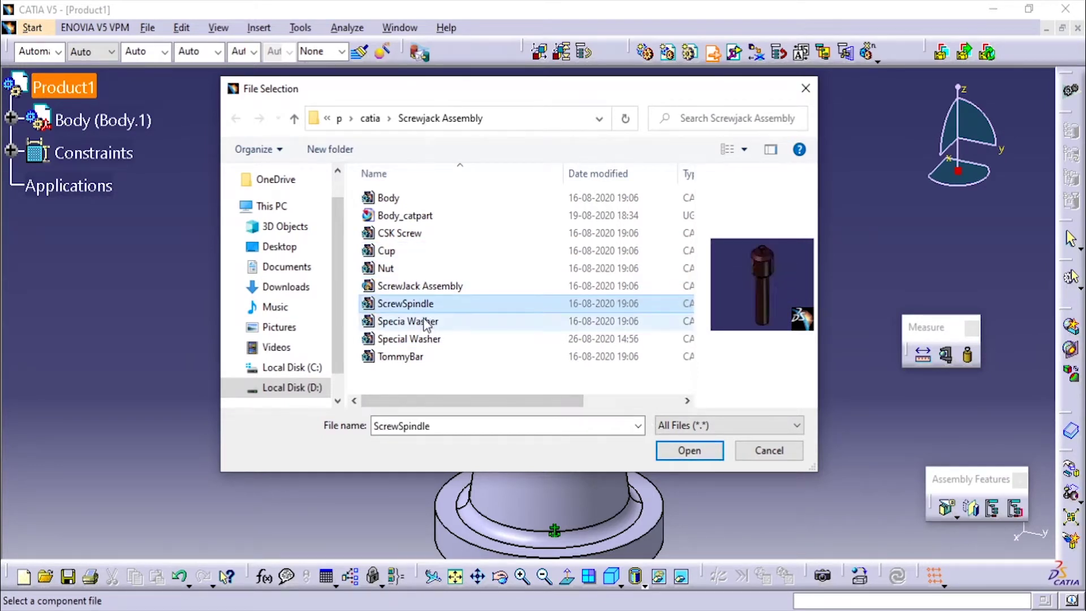
left_click(425, 321, "ctrl")
left_click(426, 339, "ctrl")
left_click(424, 356, "ctrl")
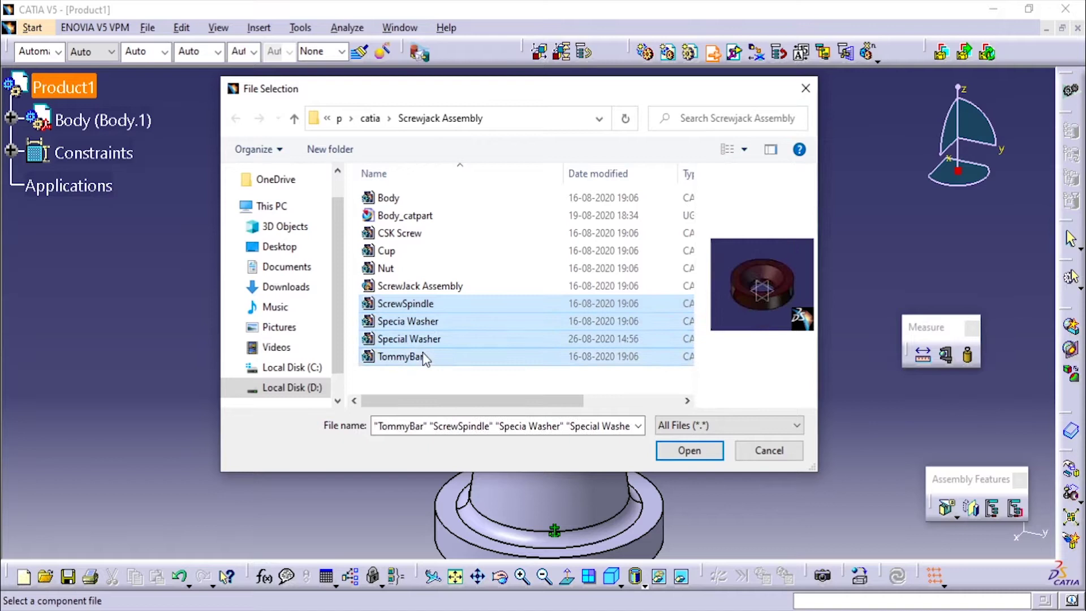
left_click(395, 253, "ctrl")
left_click(396, 268, "ctrl")
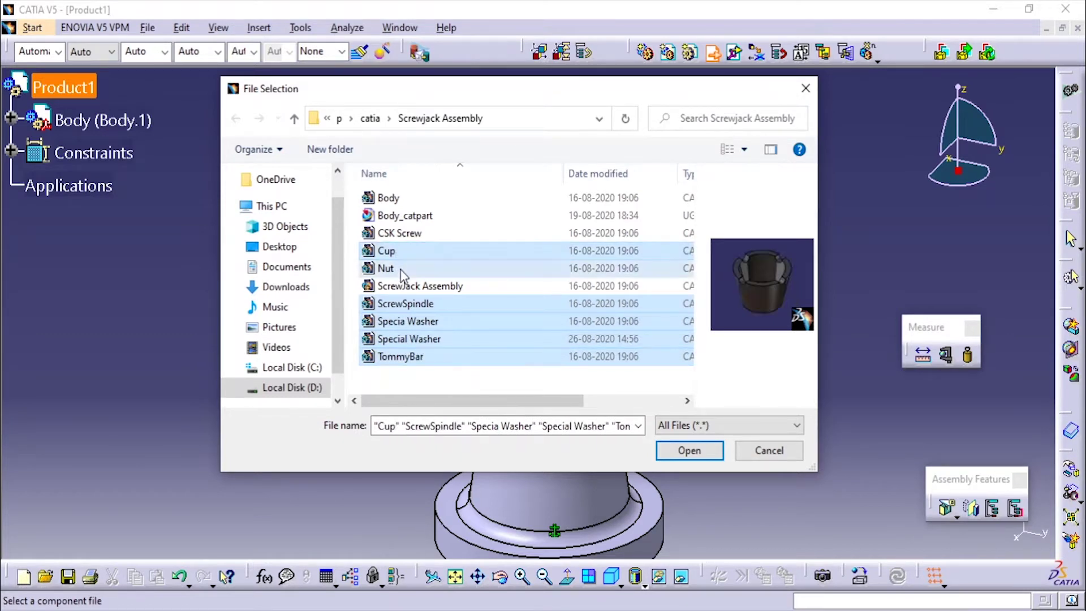
left_click(415, 235, "ctrl")
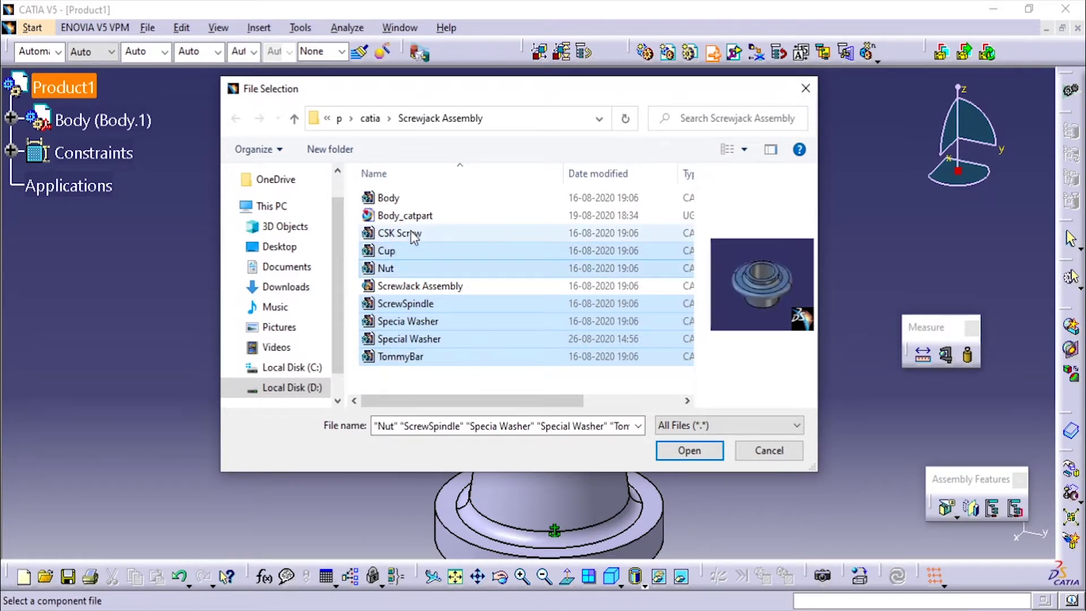
left_click(690, 450)
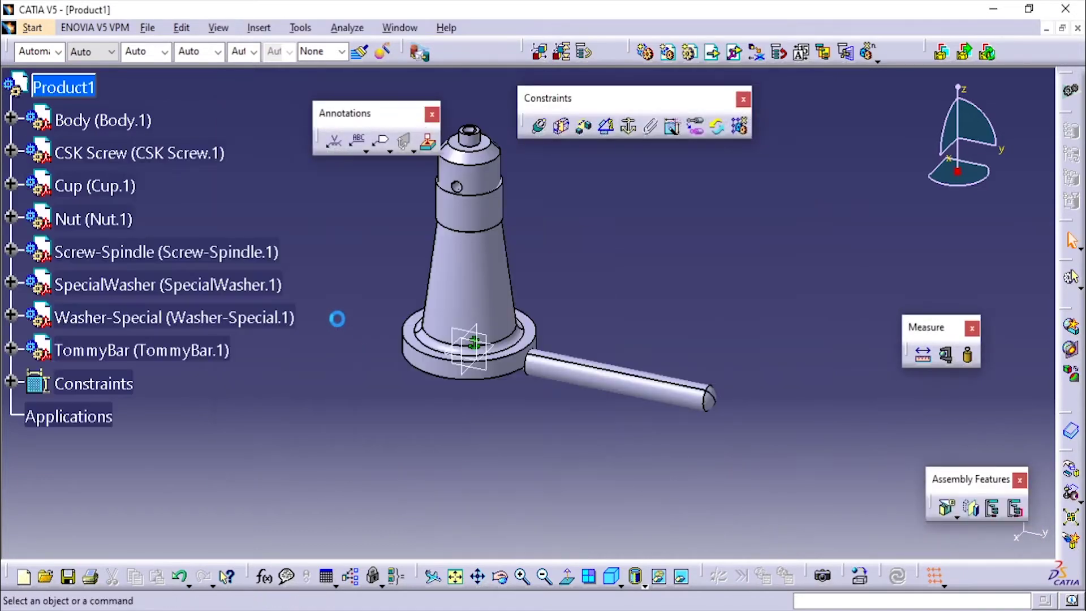
Hide the Body component to expose the parts overlapping inside it.
middle_click_drag(411, 267, 484, 422)
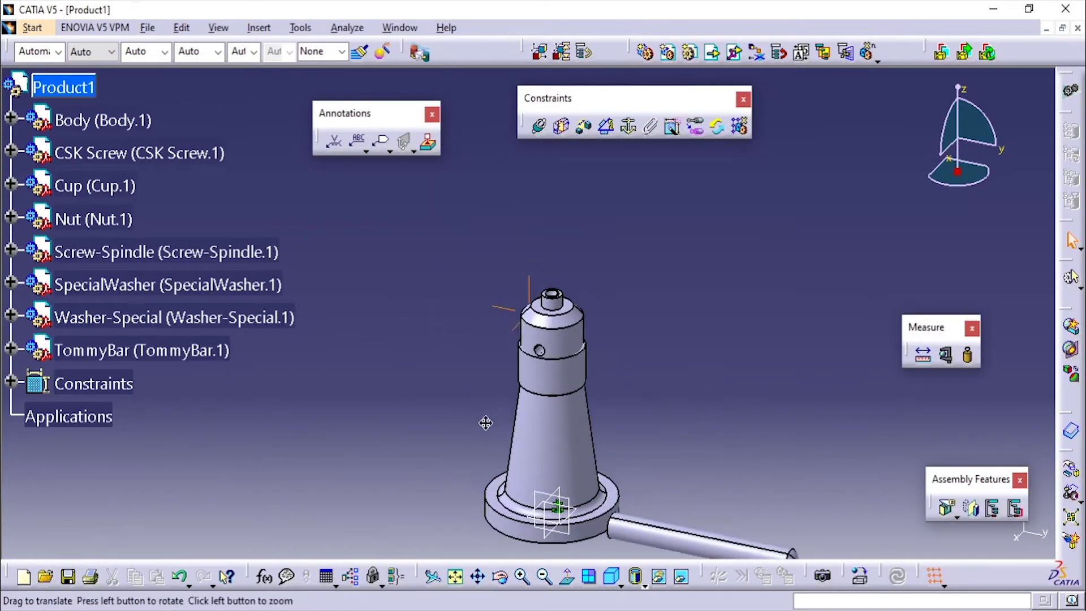
left_click(566, 345)
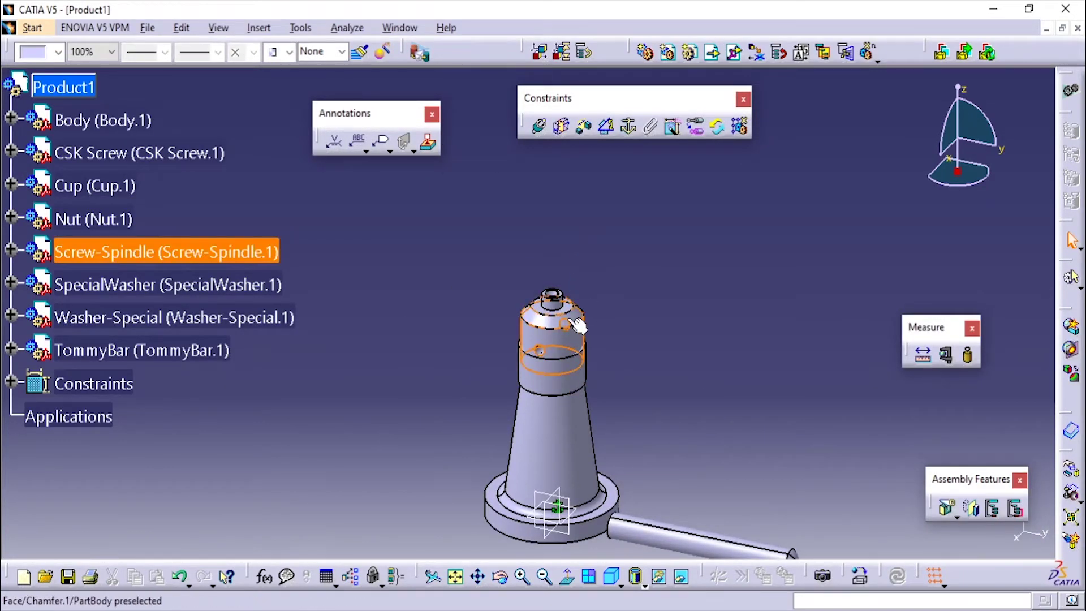
left_click(113, 130)
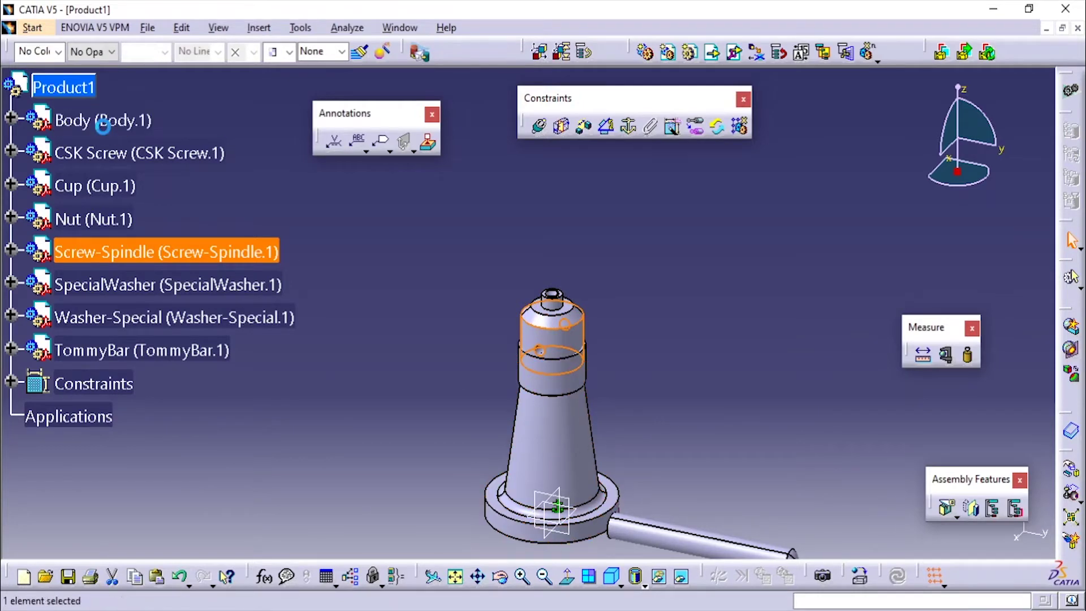
right_click(108, 133)
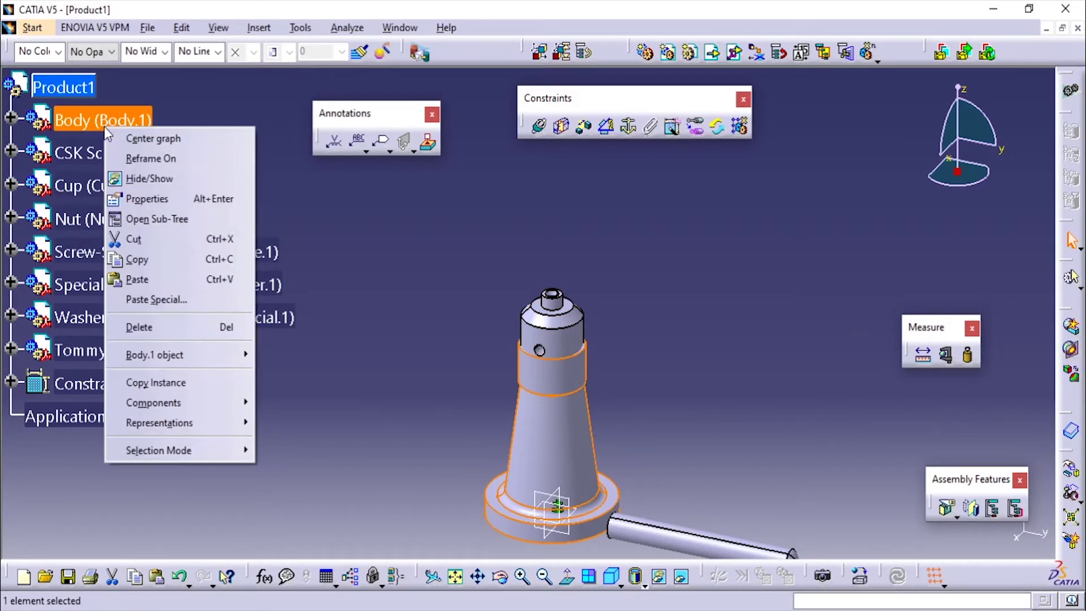
left_click(125, 182)
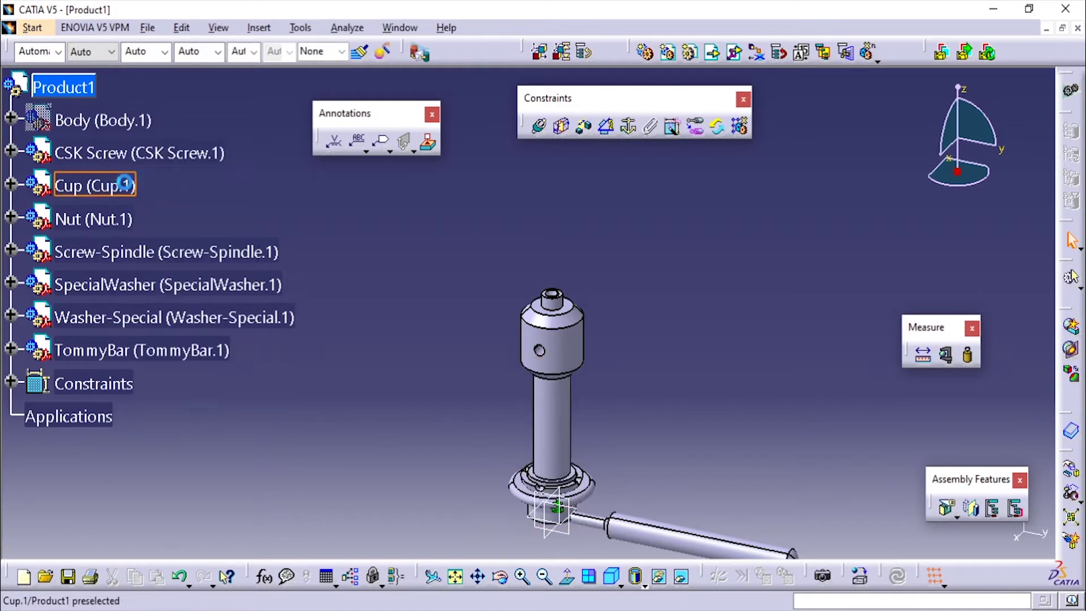
Manipulate the Screw-Spindle along the Z axis, moving it upward well clear of the other parts.
left_click(1069, 476)
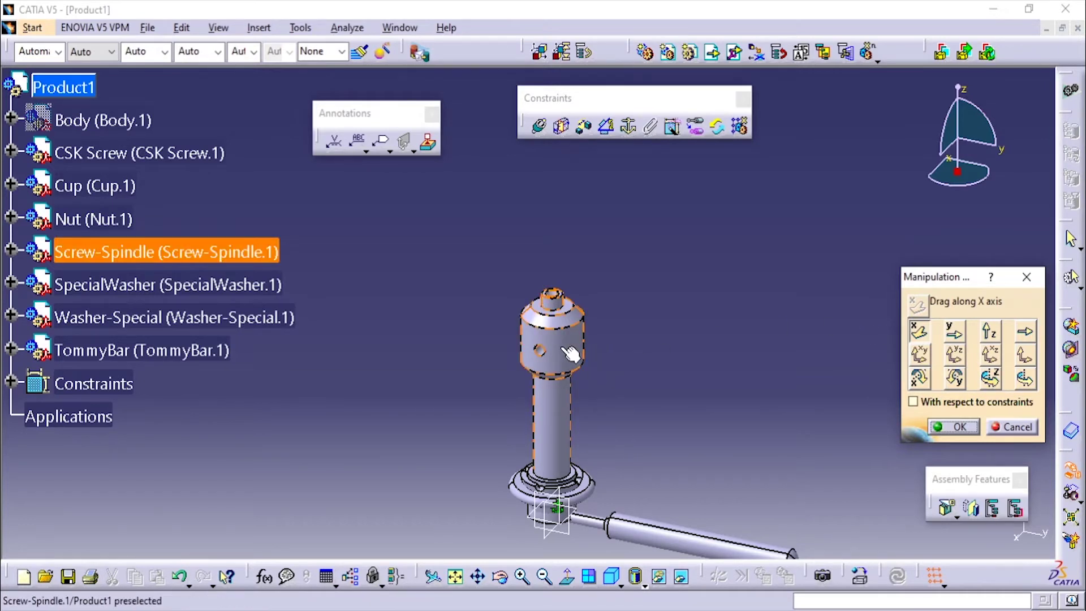
left_click(989, 331)
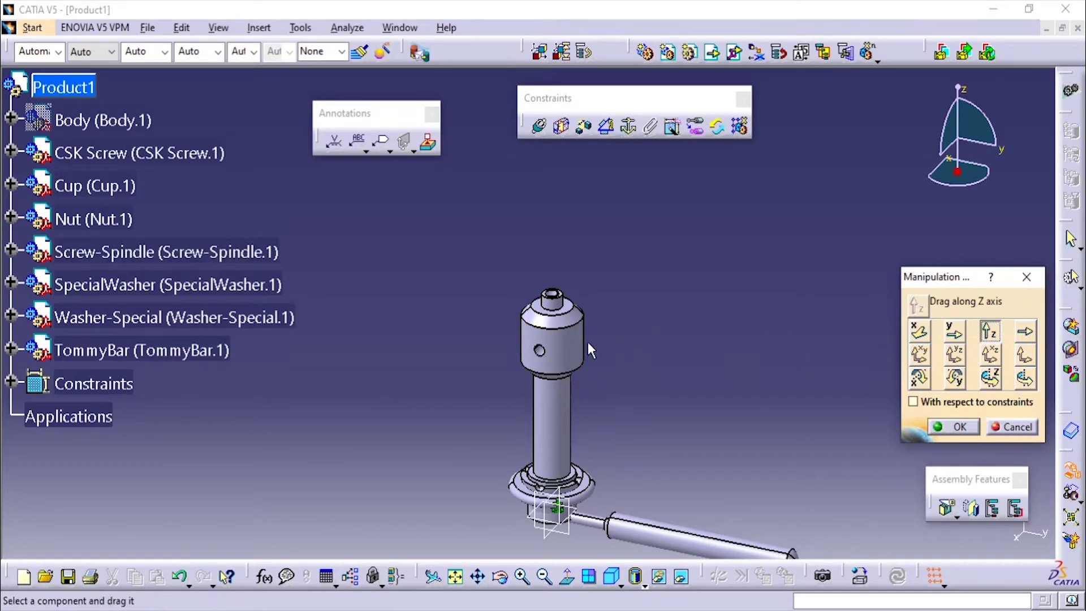
left_click_drag(588, 344, 664, 263)
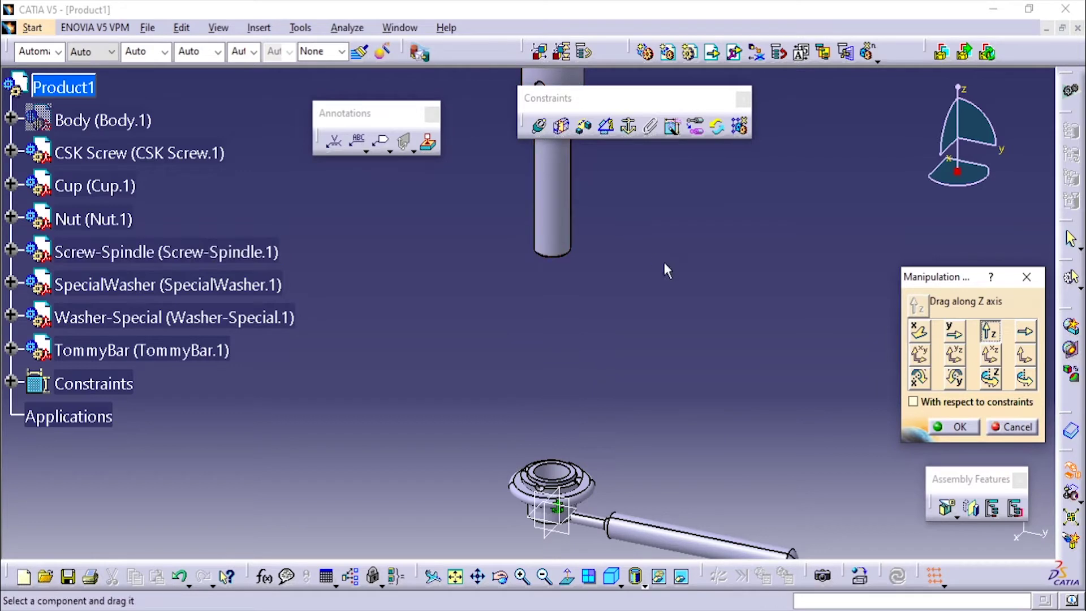
Move the Cup upward along the Z axis until it sits just above the Screw-Spindle's head.
left_click_drag(583, 475, 643, 138)
middle_click_drag(634, 223, 559, 341)
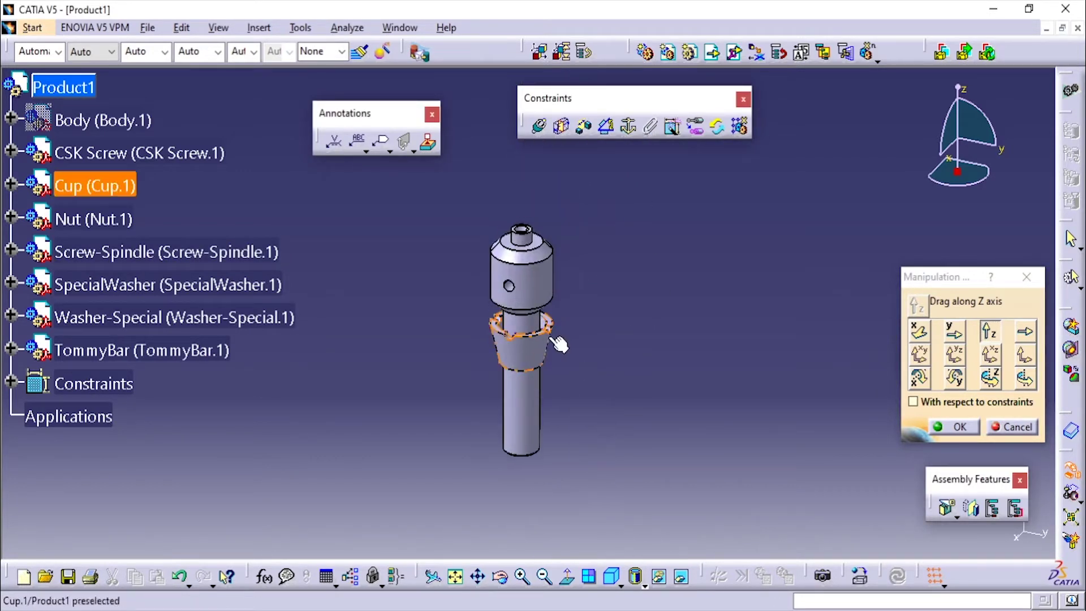
left_click_drag(559, 343, 566, 178)
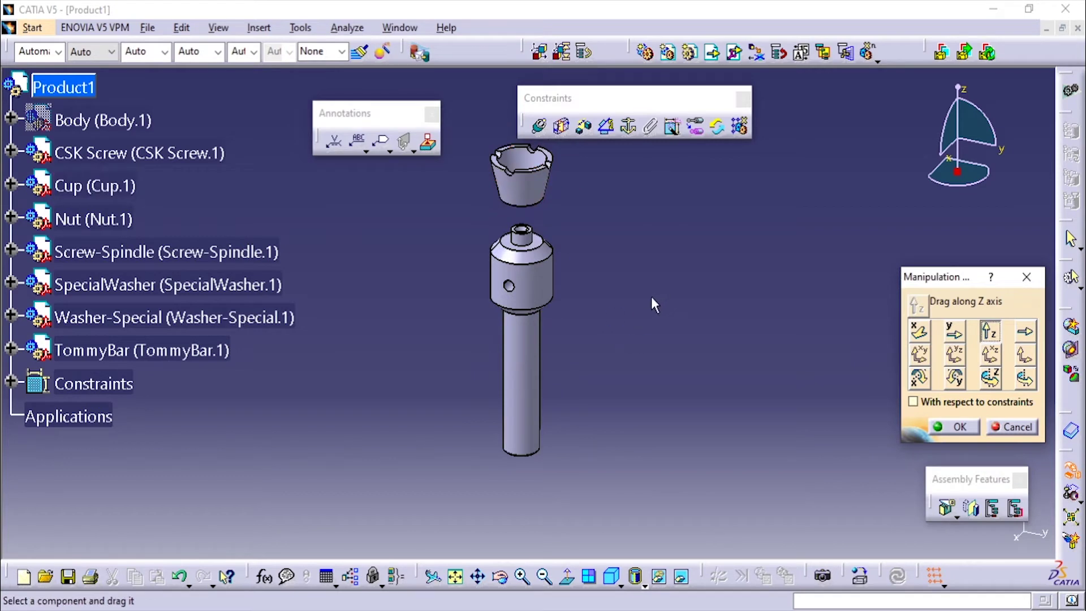
Move the TommyBar along the Y axis well away from the other parts.
middle_click_drag(651, 296, 620, 351)
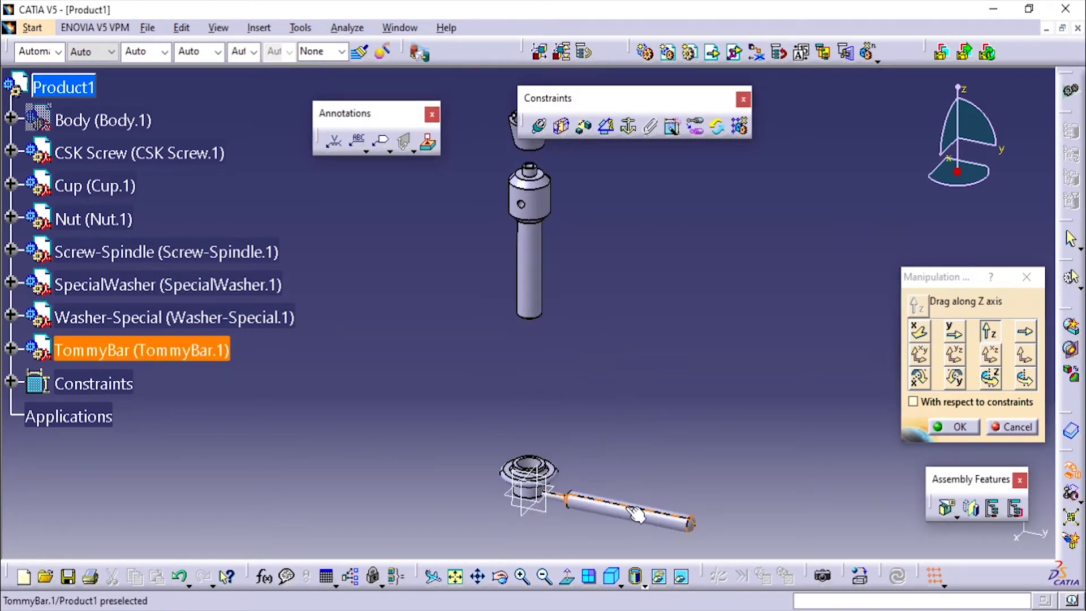
left_click(953, 333)
left_click_drag(632, 521, 841, 546)
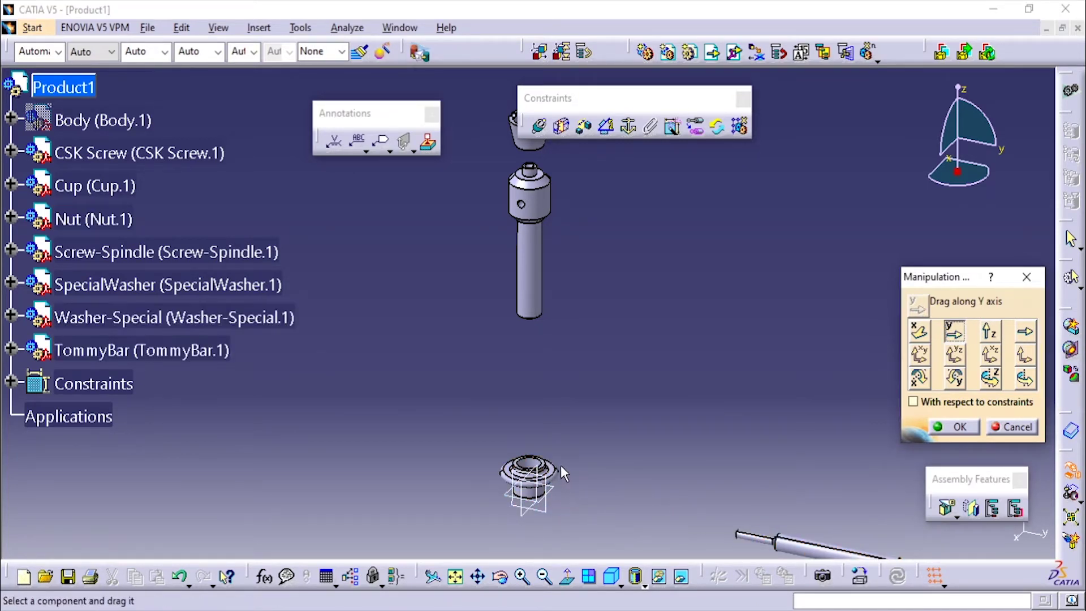
Move the Washer-Special upward along the Z axis to the Cup and shift the Constraints toolbar clear of the model.
left_click_drag(561, 467, 568, 390)
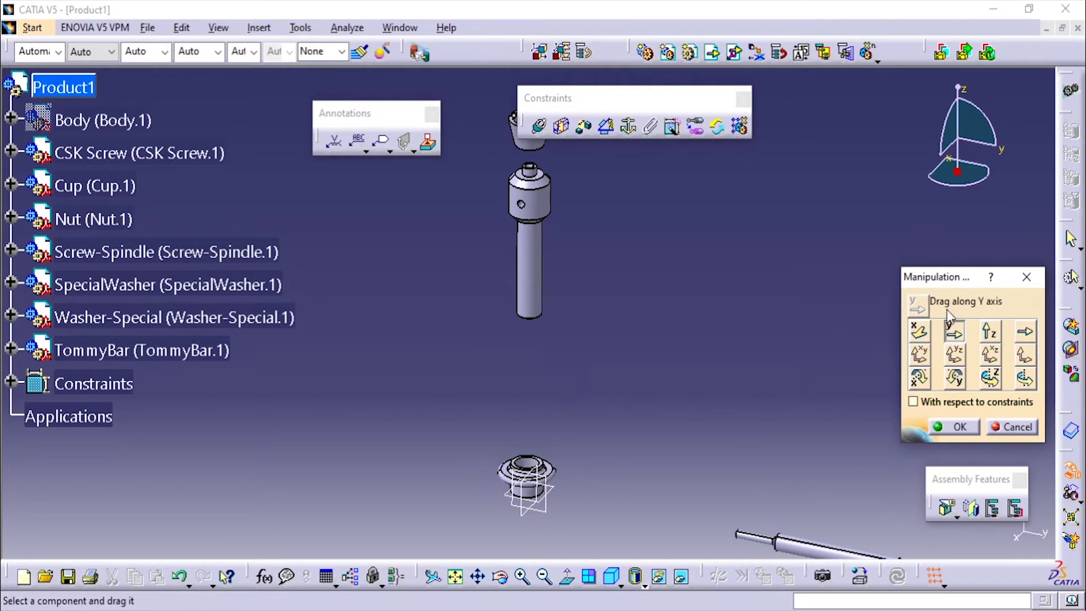
left_click(989, 331)
left_click_drag(529, 472, 600, 58)
left_click_drag(579, 104, 810, 119)
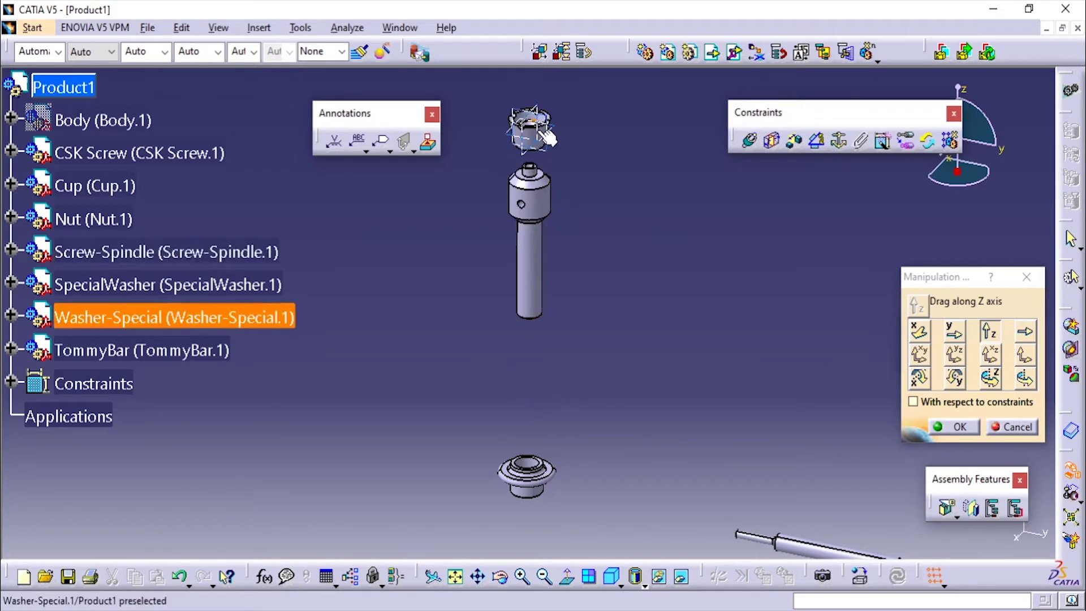
Raise the Nut and the SpecialWasher along the Z axis, stacking them above the Cup with the SpecialWasher above the Nut.
left_click_drag(527, 474, 605, 91)
left_click_drag(521, 484, 595, 97)
middle_click_drag(590, 178, 565, 266)
left_click_drag(521, 237, 535, 116)
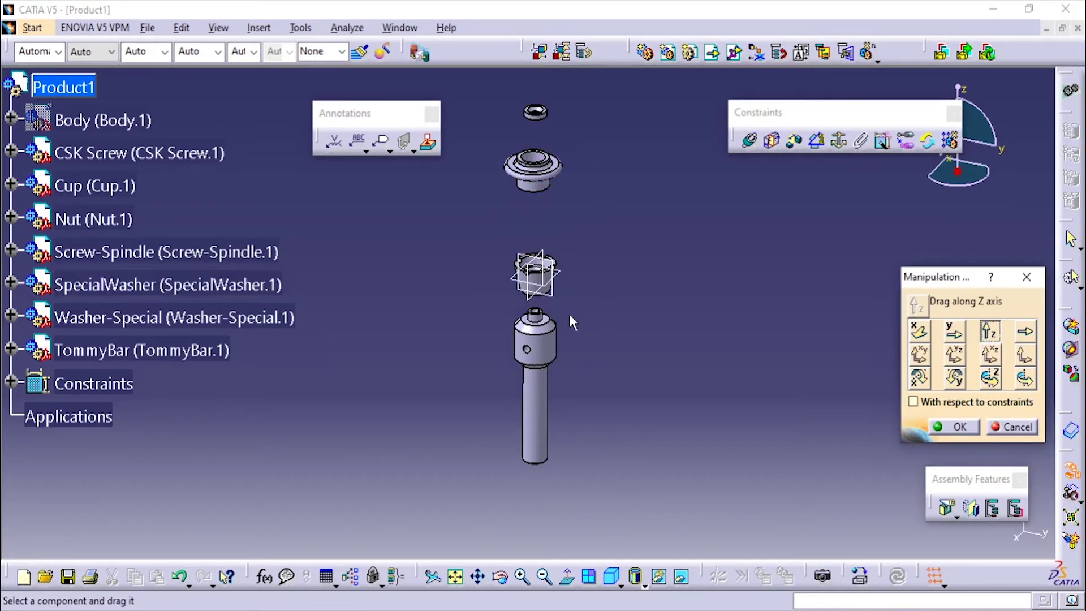
Move the CSK Screw upward along the Z axis to just above the SpecialWasher and finish the manipulation.
middle_click_drag(569, 314, 556, 487)
left_click_drag(538, 483, 565, 282)
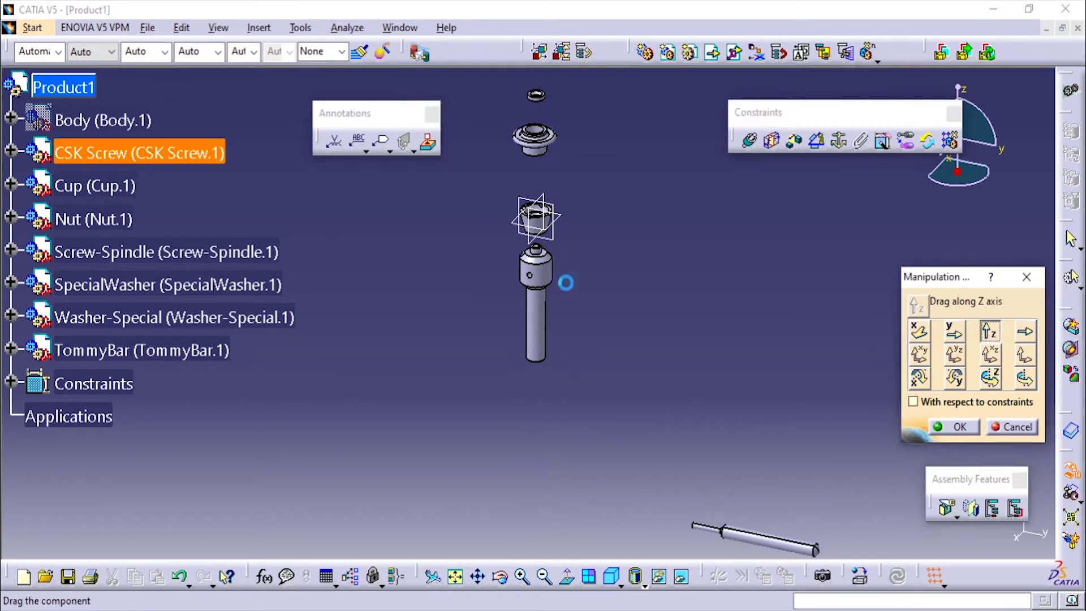
left_click_drag(569, 240, 565, 89)
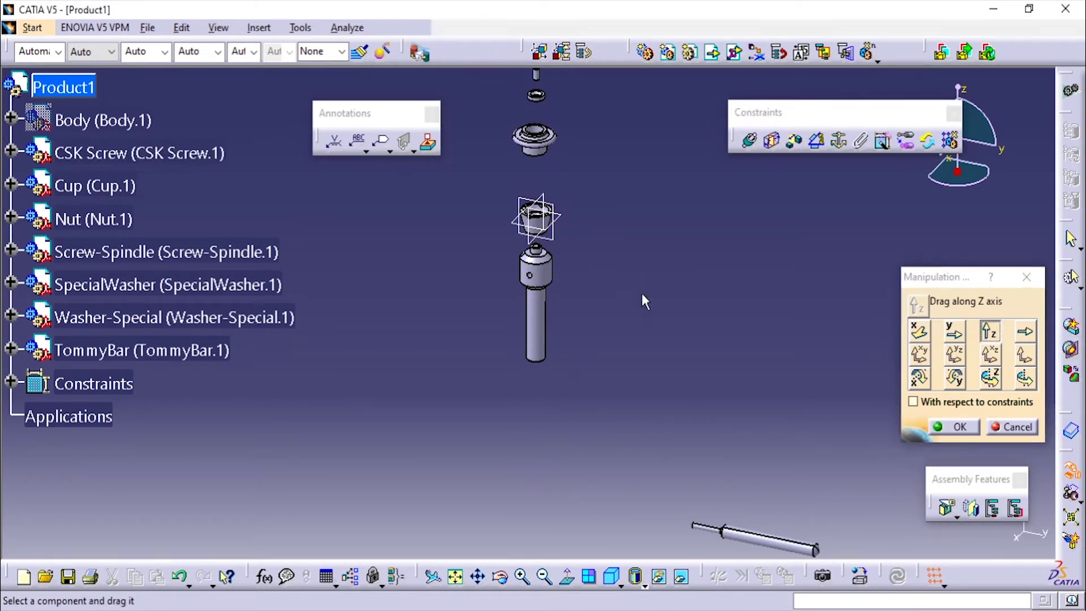
middle_click_drag(641, 293, 604, 388)
left_click(946, 427)
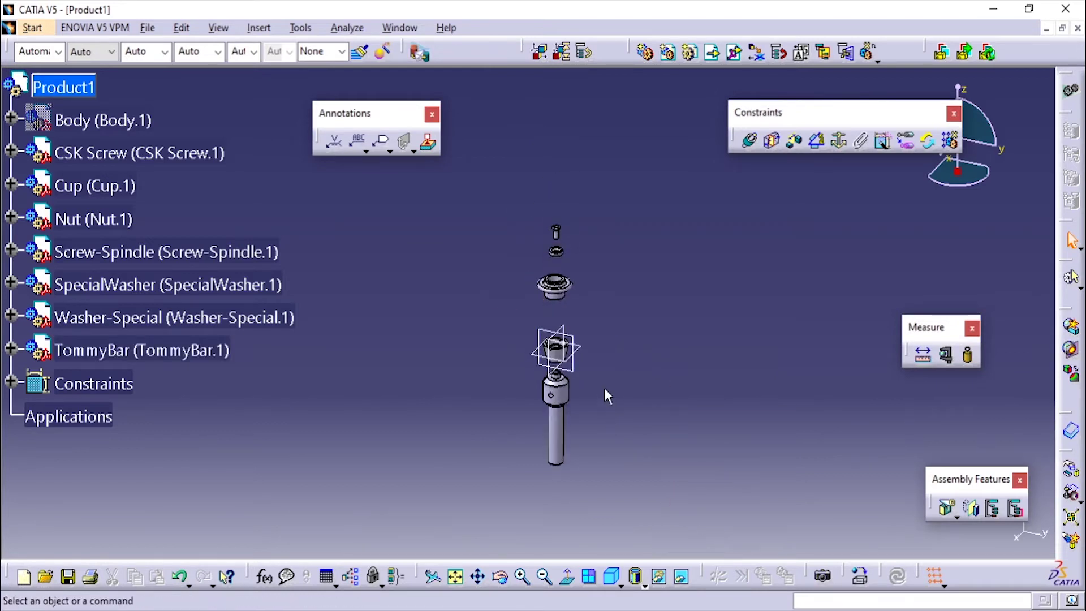
Start a coincidence constraint and dismiss its assistant with "Do not prompt in the future" enabled.
left_click(753, 143)
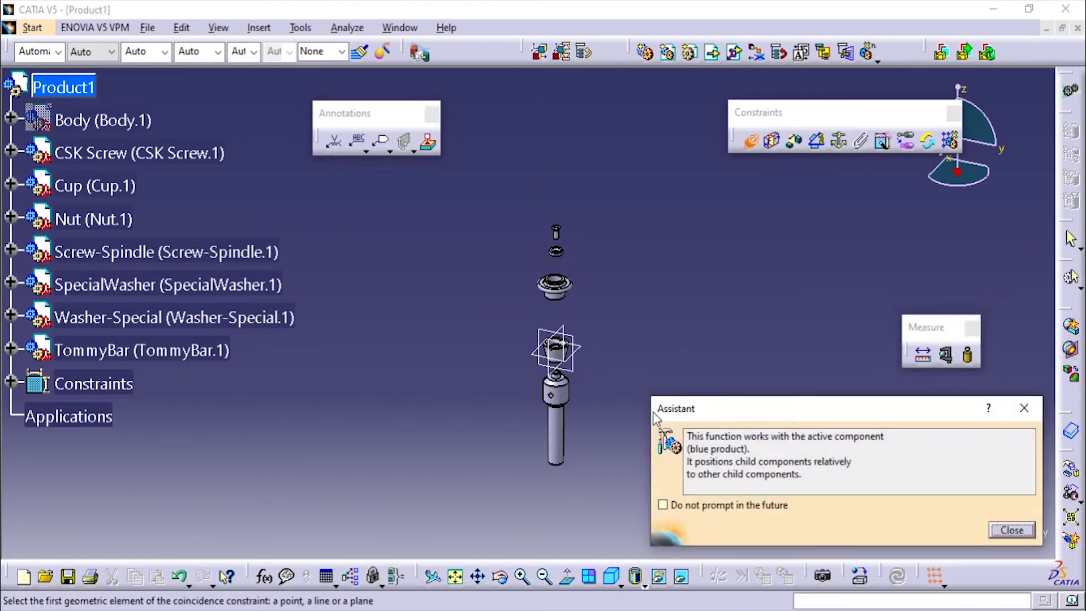
left_click(727, 504)
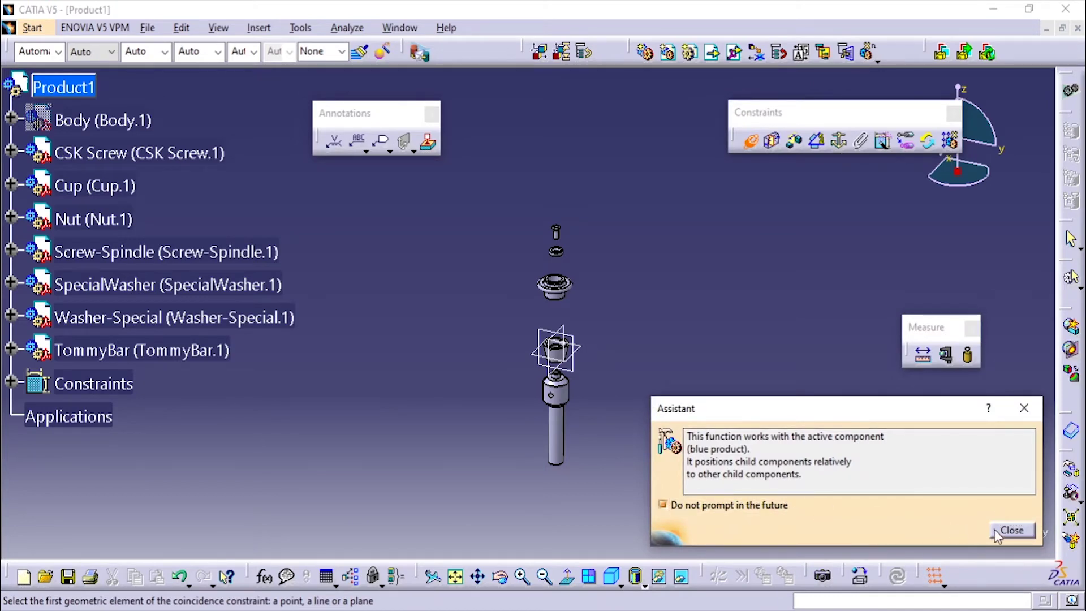
left_click(1001, 529)
middle_click_drag(565, 392, 600, 399)
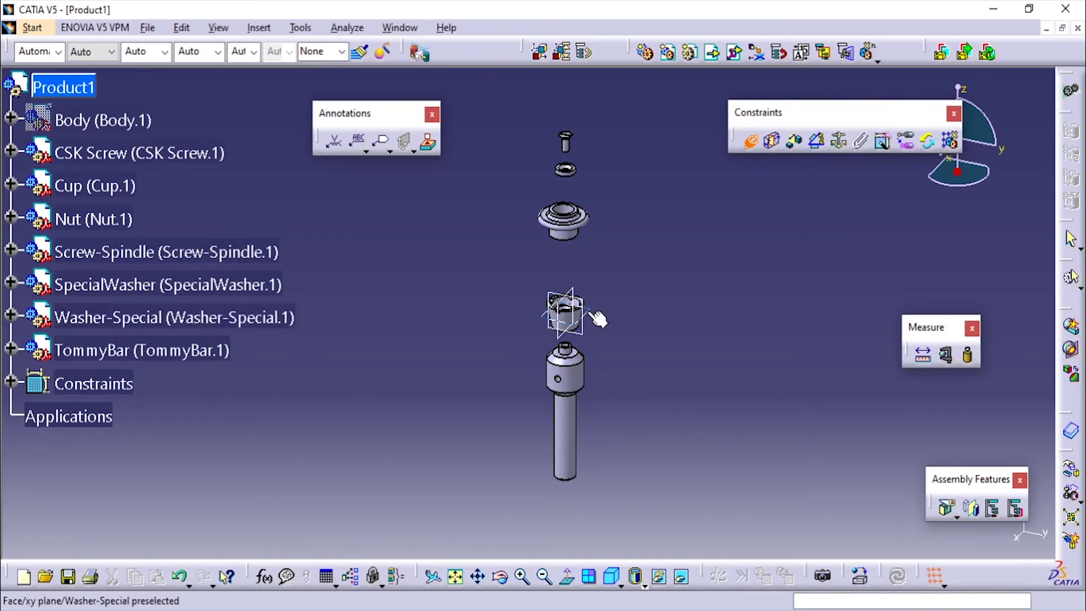
middle_click_drag(583, 333, 566, 285)
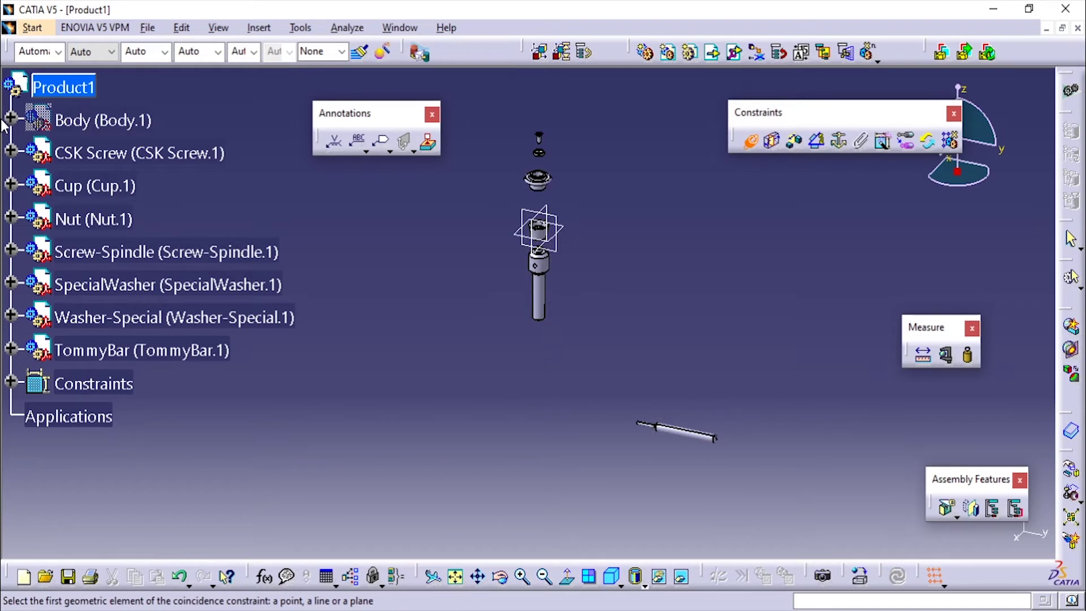
Show the hidden Body component again.
left_click(85, 121)
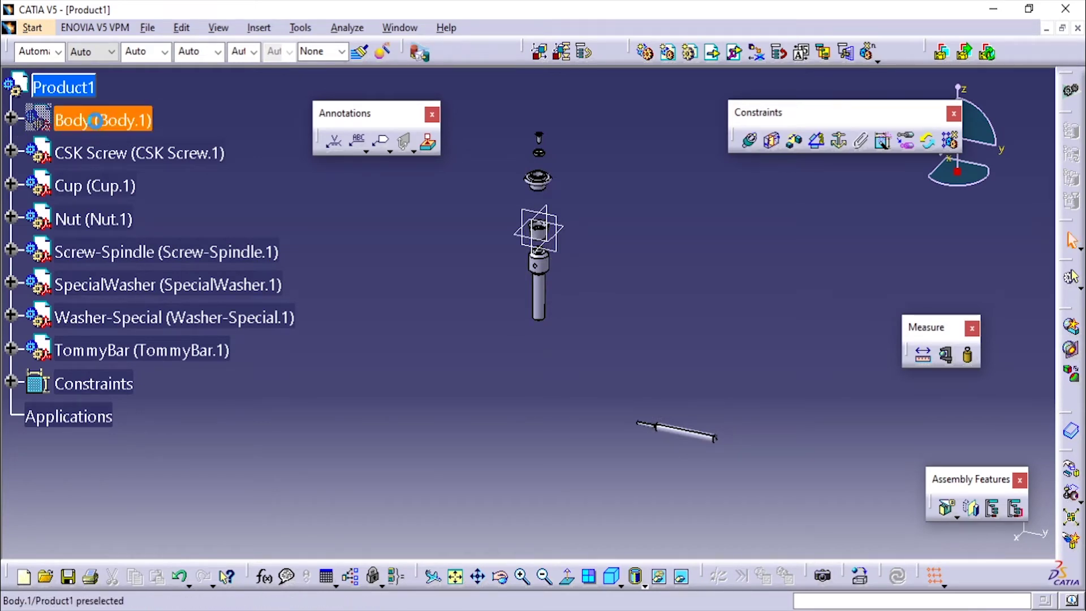
right_click(95, 121)
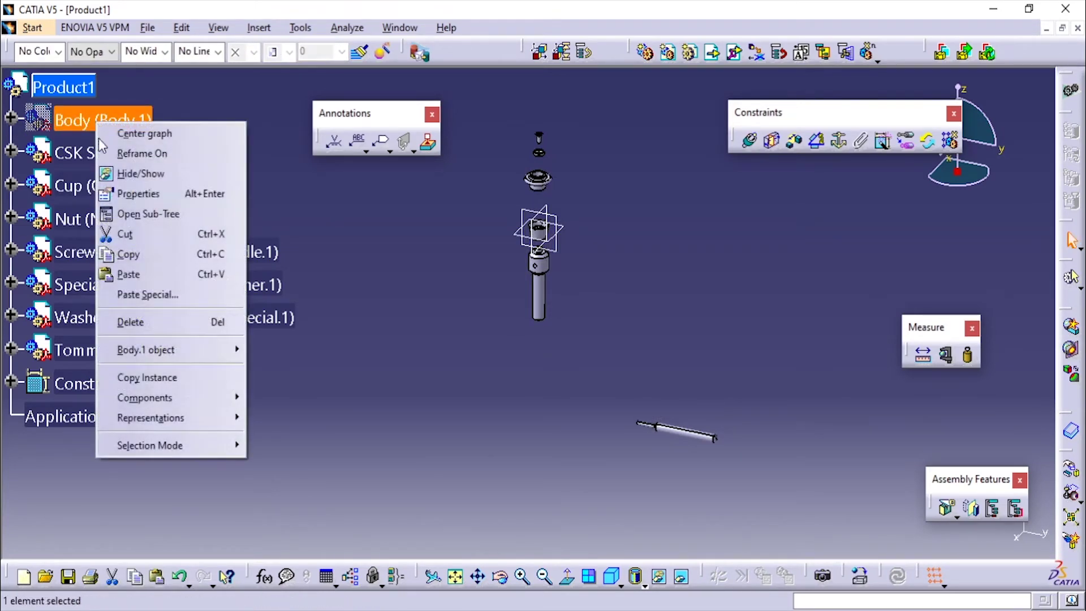
left_click(133, 175)
Show the xy, yz and zx planes of the Body part.
left_click(10, 117)
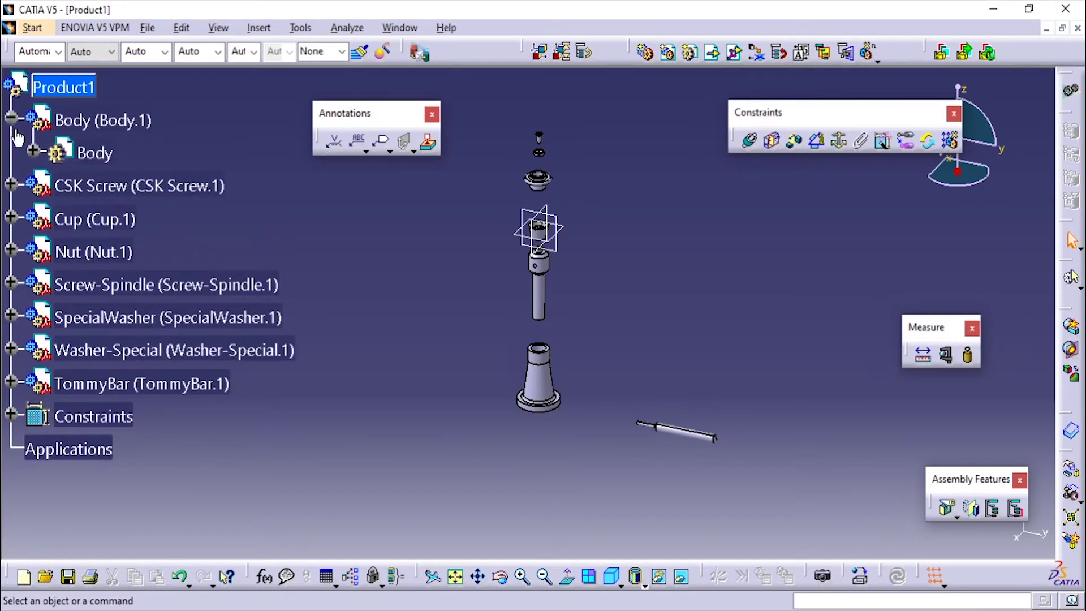
left_click(31, 149)
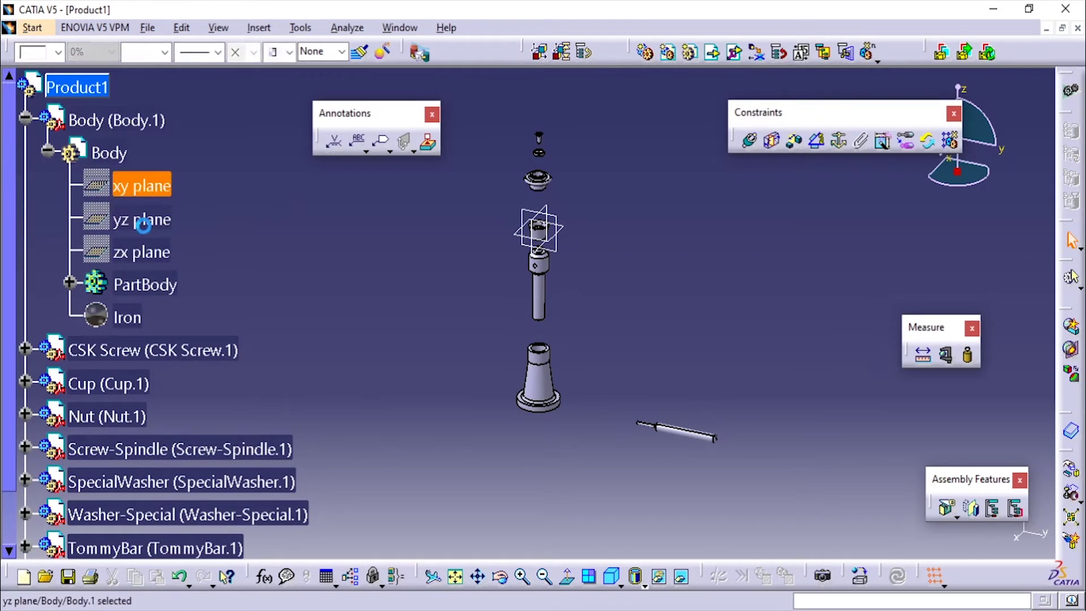
left_click(150, 252)
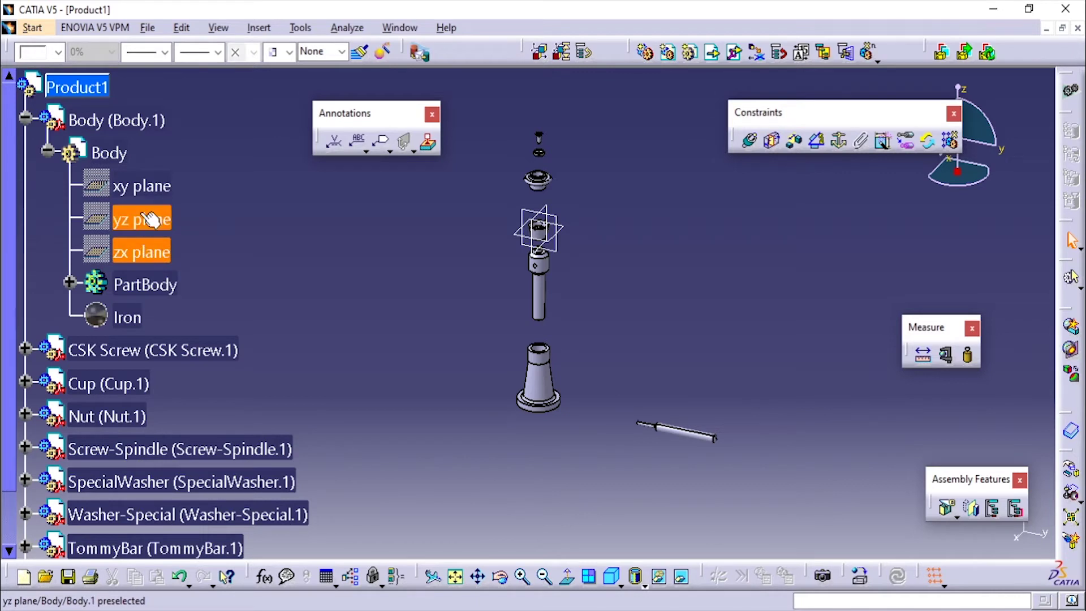
left_click(151, 220, "ctrl")
left_click(150, 186, "ctrl")
right_click(146, 192)
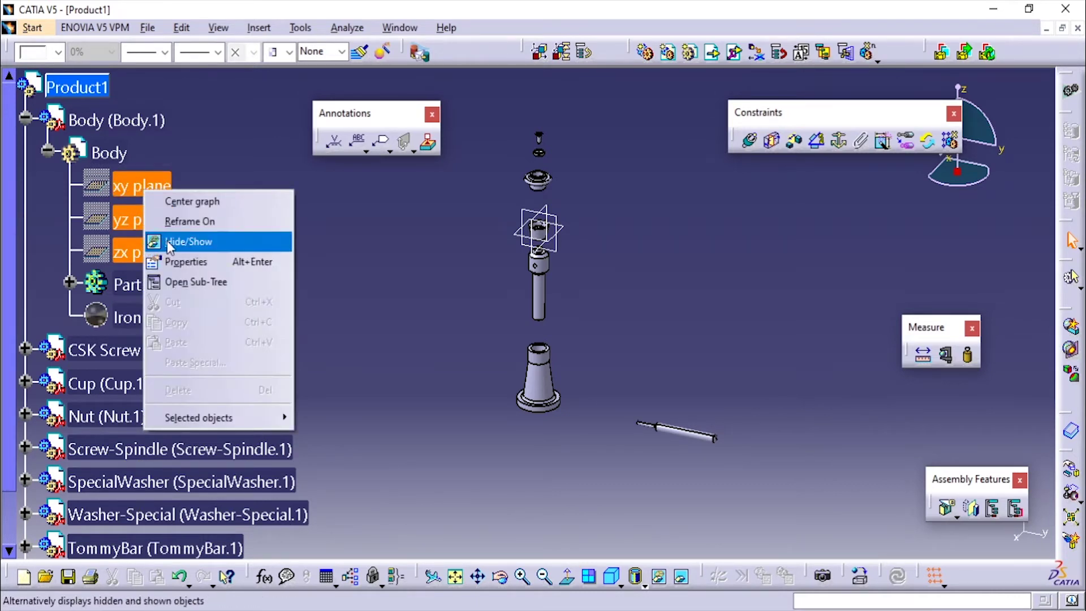
left_click(188, 241)
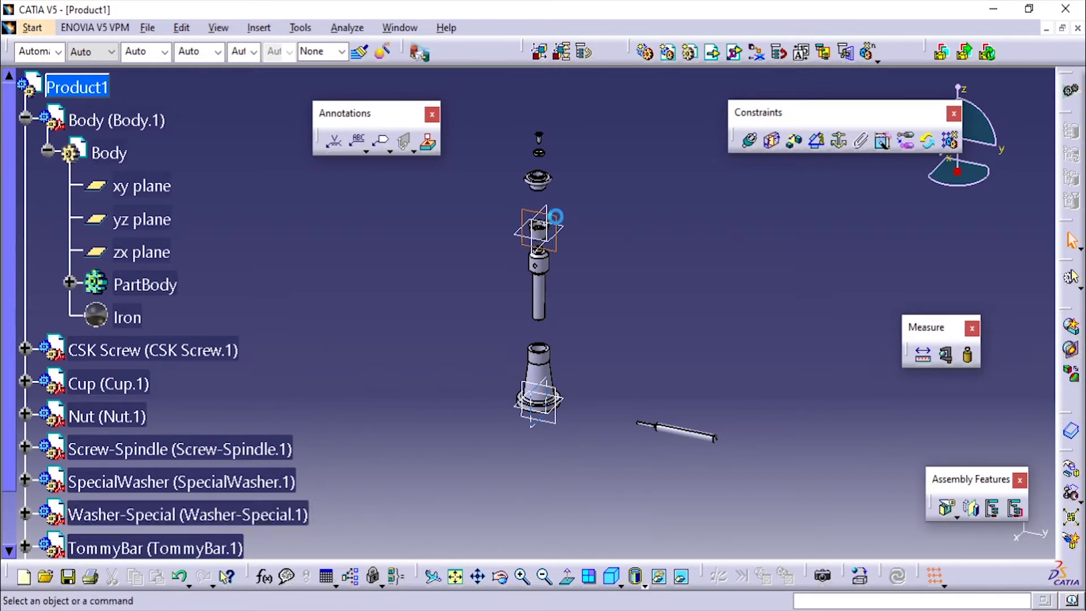
Hide the Washer-Special's reference planes displayed around the Cup.
left_click(568, 225)
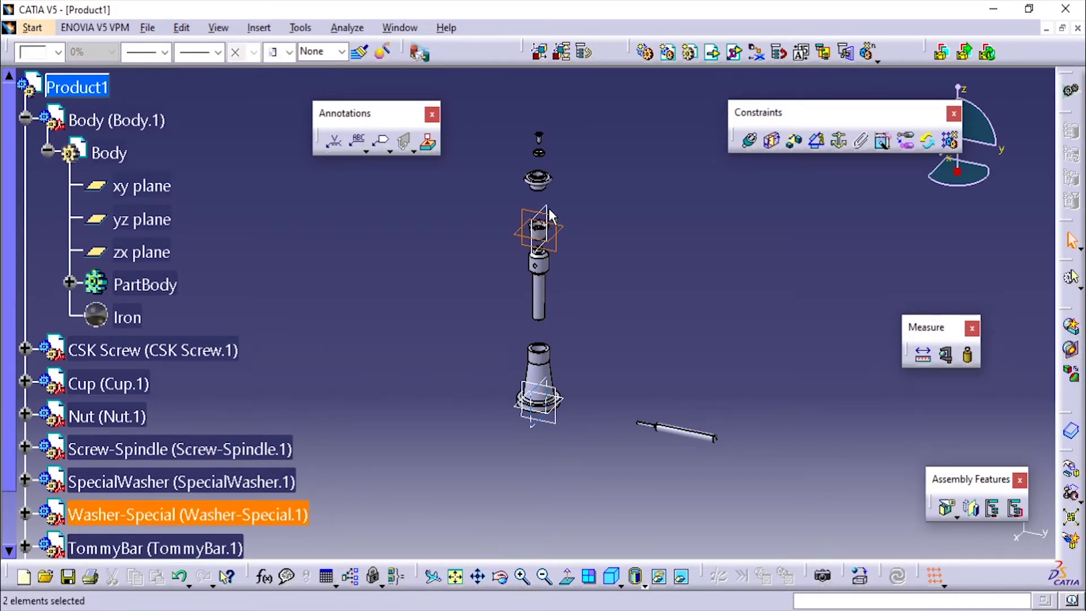
right_click(544, 207)
left_click(583, 257)
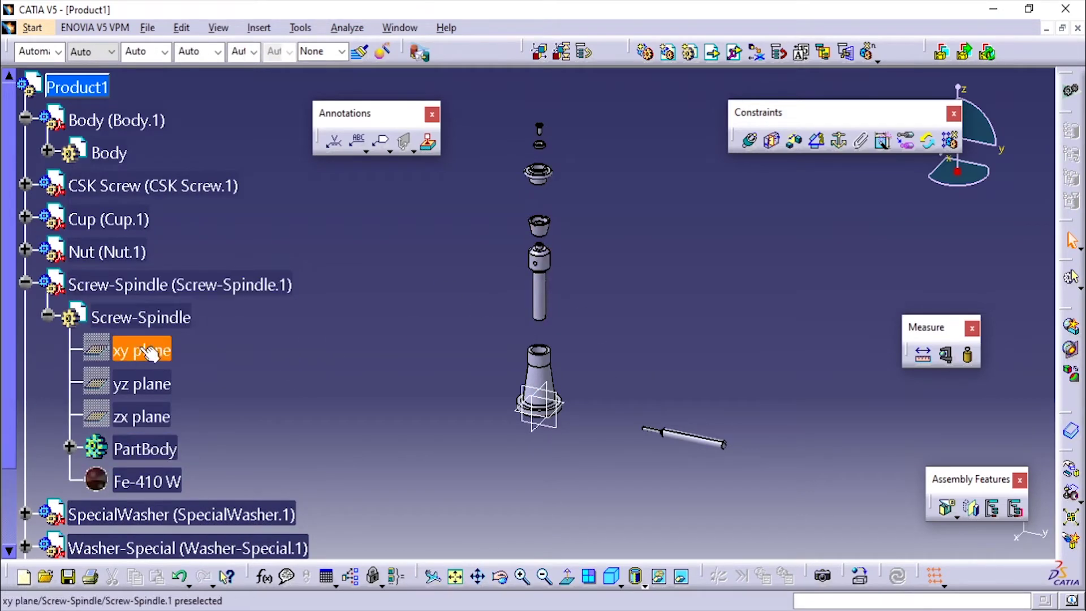
Show the xy, yz and zx planes of the Screw-Spindle part and collapse its tree branch.
left_click(150, 394, "ctrl")
left_click(150, 417, "ctrl")
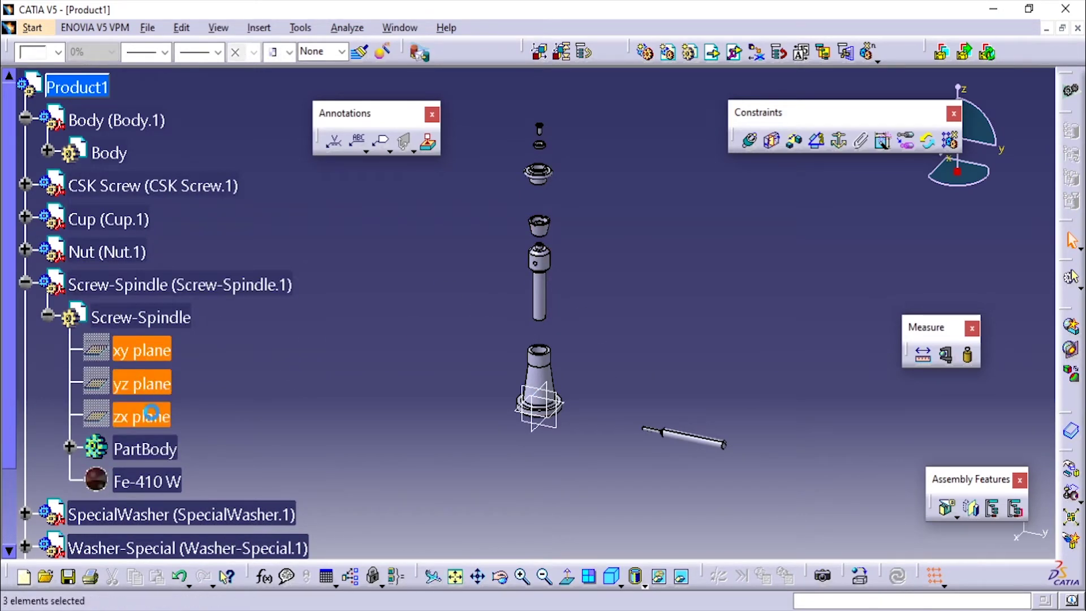
right_click(151, 415)
left_click(192, 225)
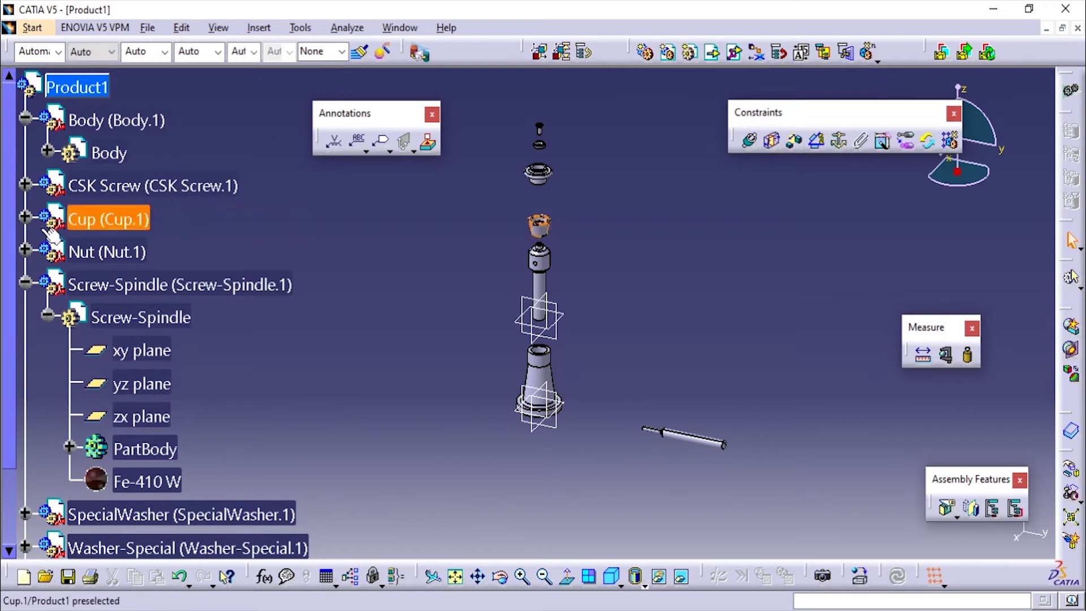
left_click(25, 283)
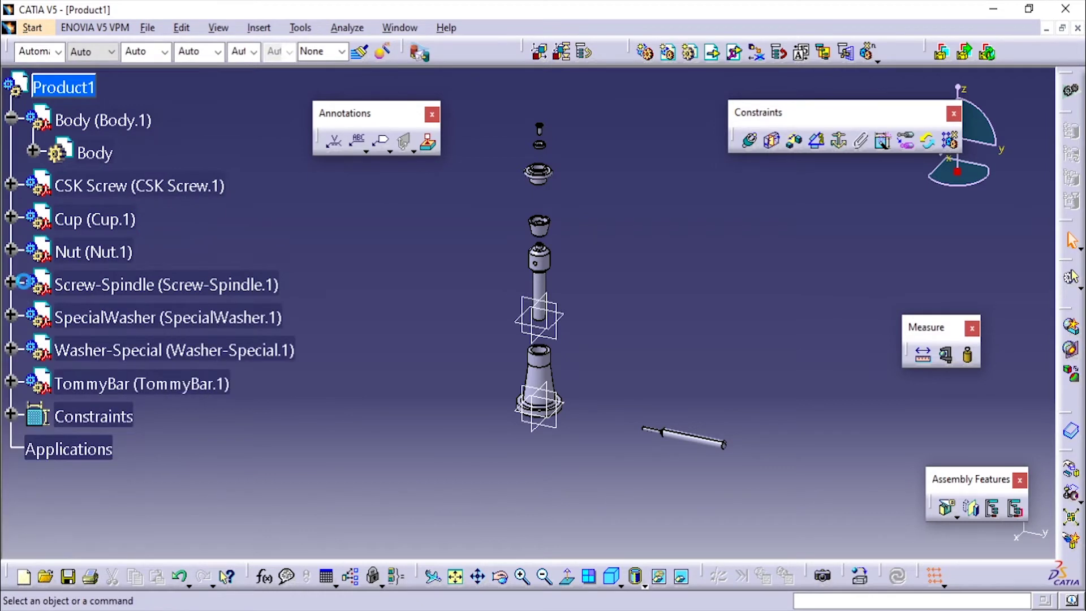
Show the xy, yz and zx planes of the Cup part and collapse the Cup and Body branches of the tree.
left_click(13, 252)
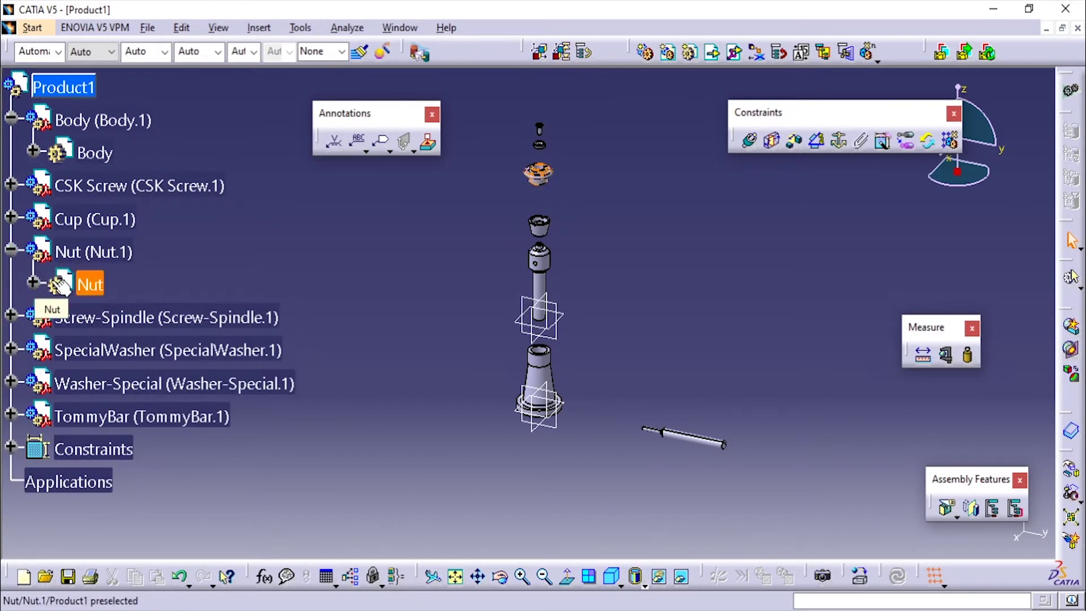
left_click(12, 252)
left_click(11, 219)
left_click(33, 253)
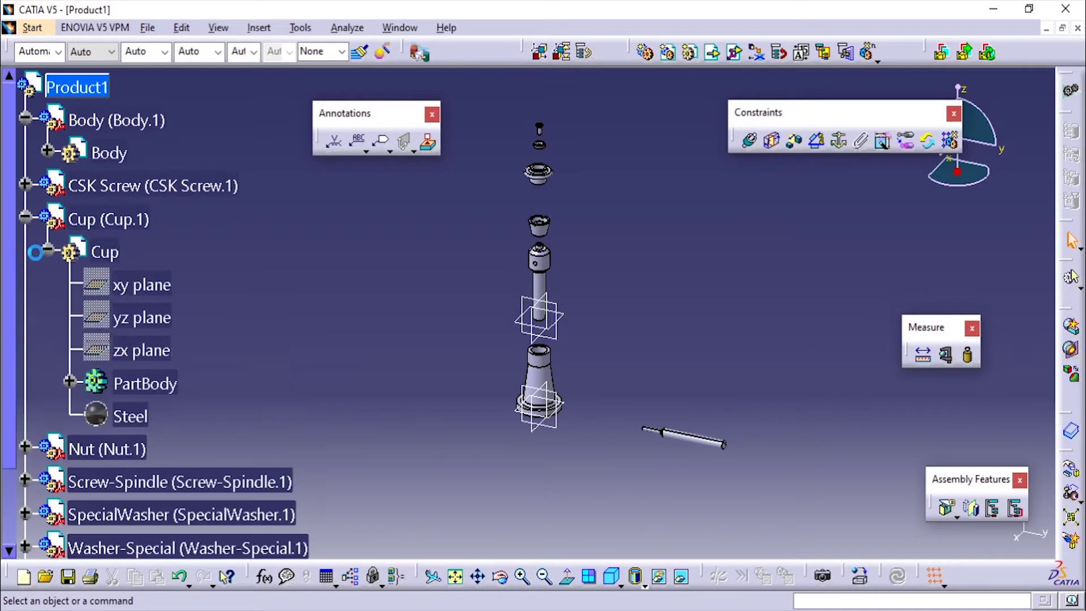
left_click(142, 287)
left_click(124, 316, "ctrl")
right_click(129, 347)
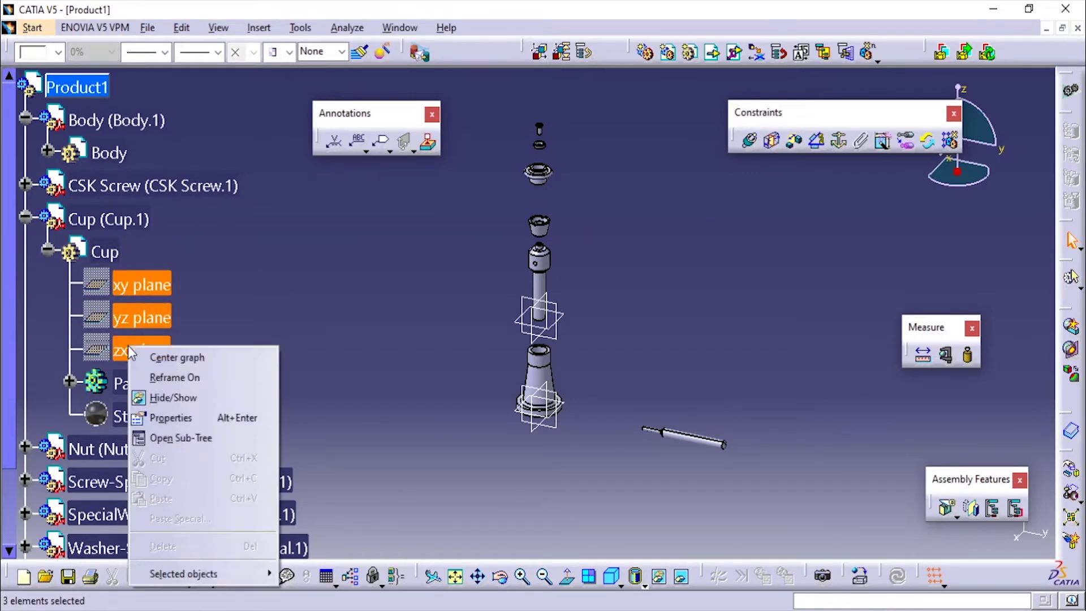
left_click(187, 398)
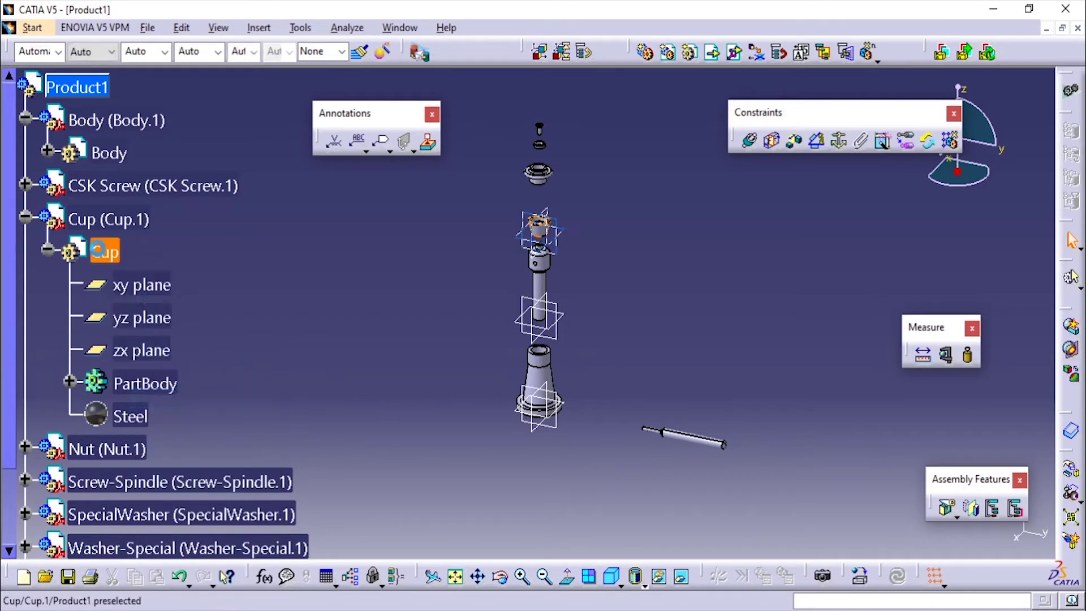
left_click(48, 250)
left_click(11, 217)
left_click(11, 117)
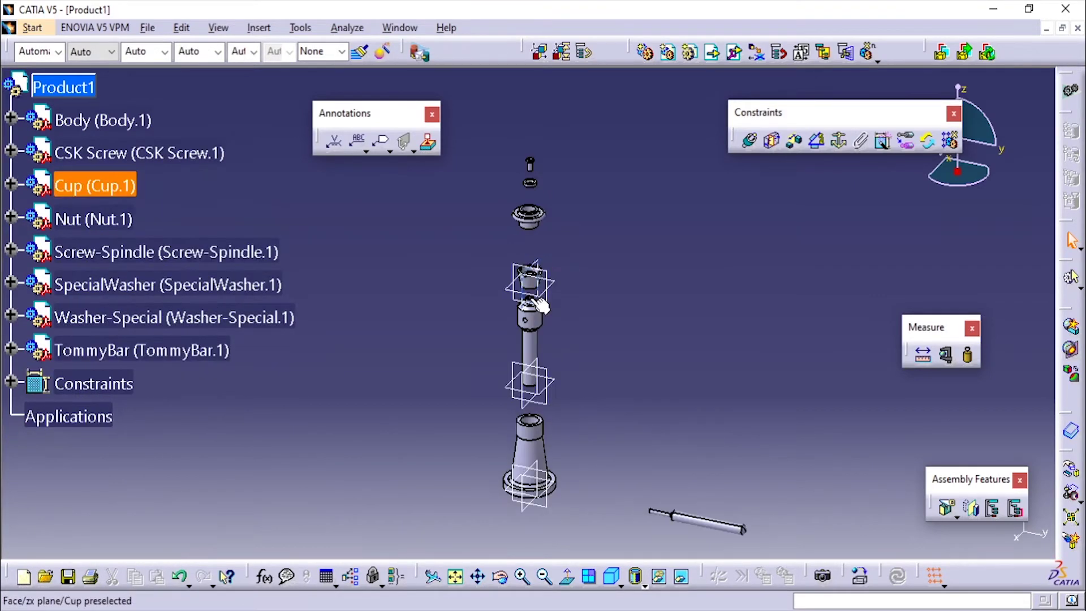
Add a coincidence constraint between the Body's central axis and the Screw-Spindle's axis.
left_click(755, 142)
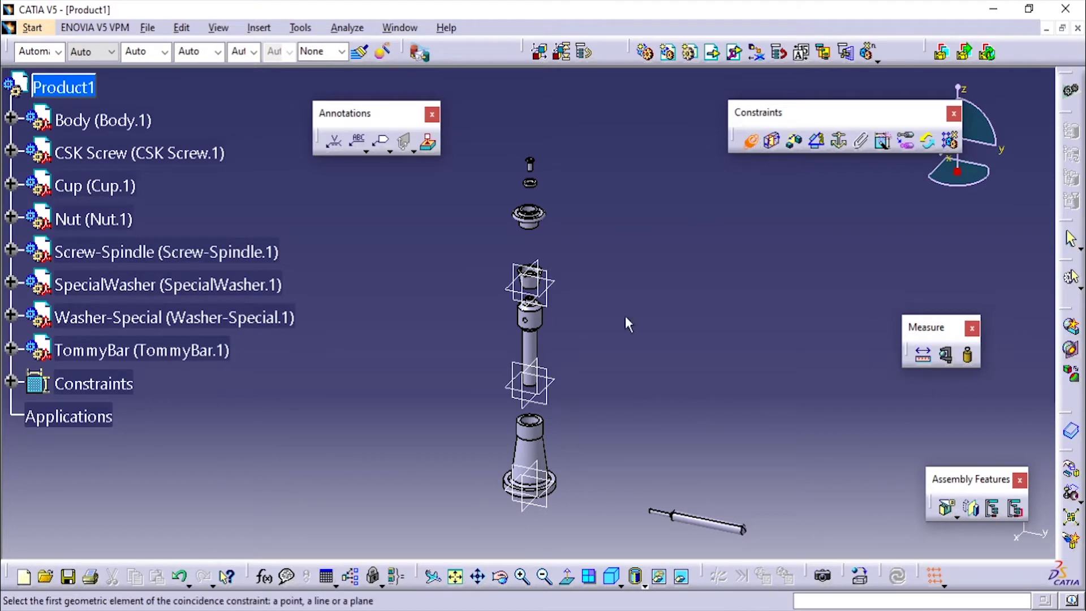
left_click(547, 452)
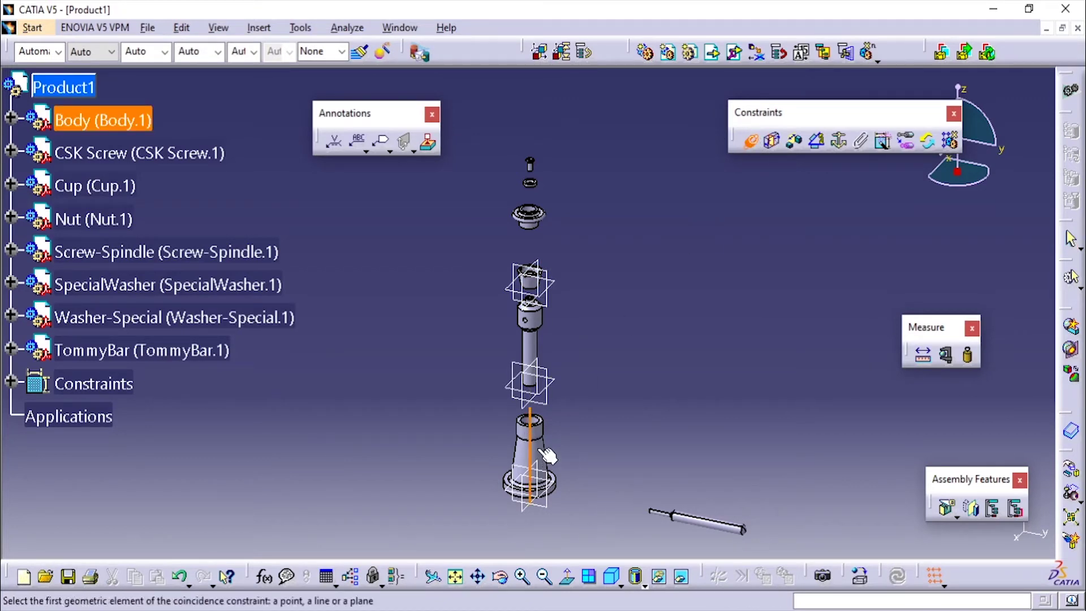
left_click(539, 346)
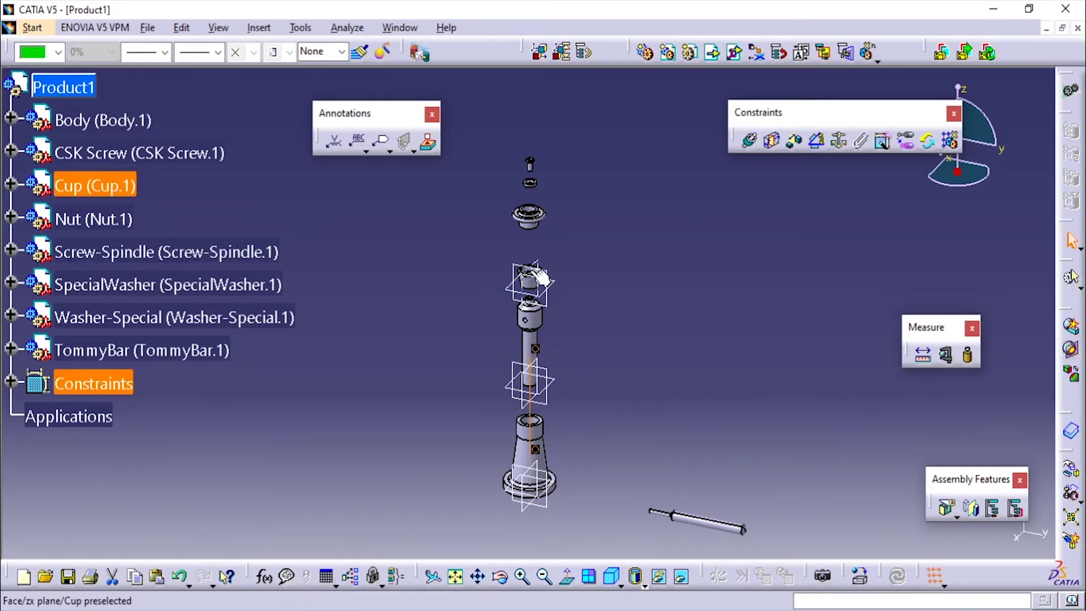
Add a coincidence constraint between the Screw-Spindle's axis and the Cup's axis.
middle_click_drag(619, 413, 444, 409)
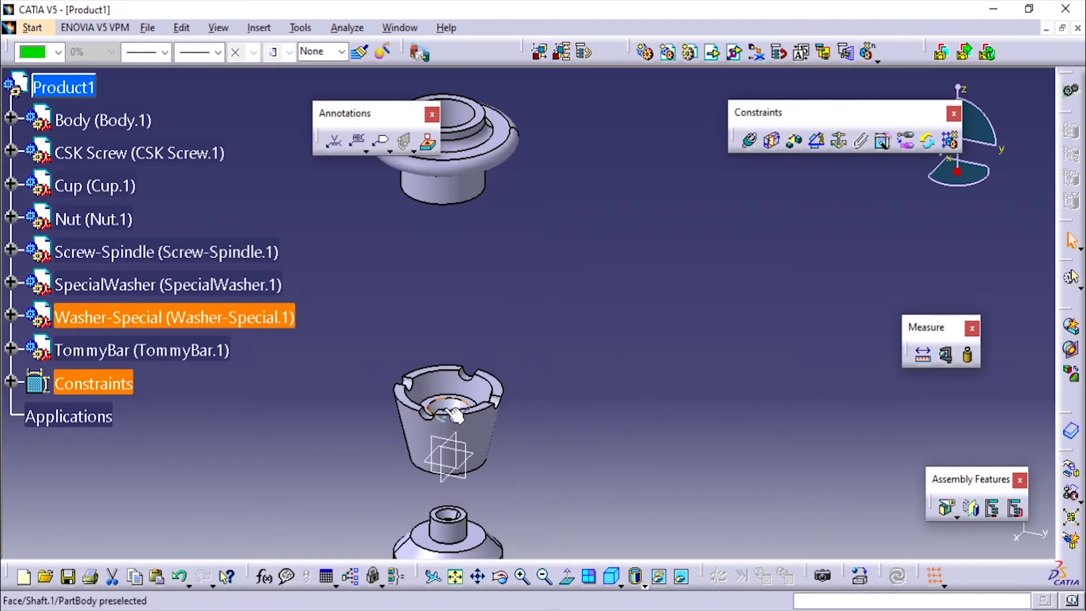
middle_click_drag(481, 447, 501, 337)
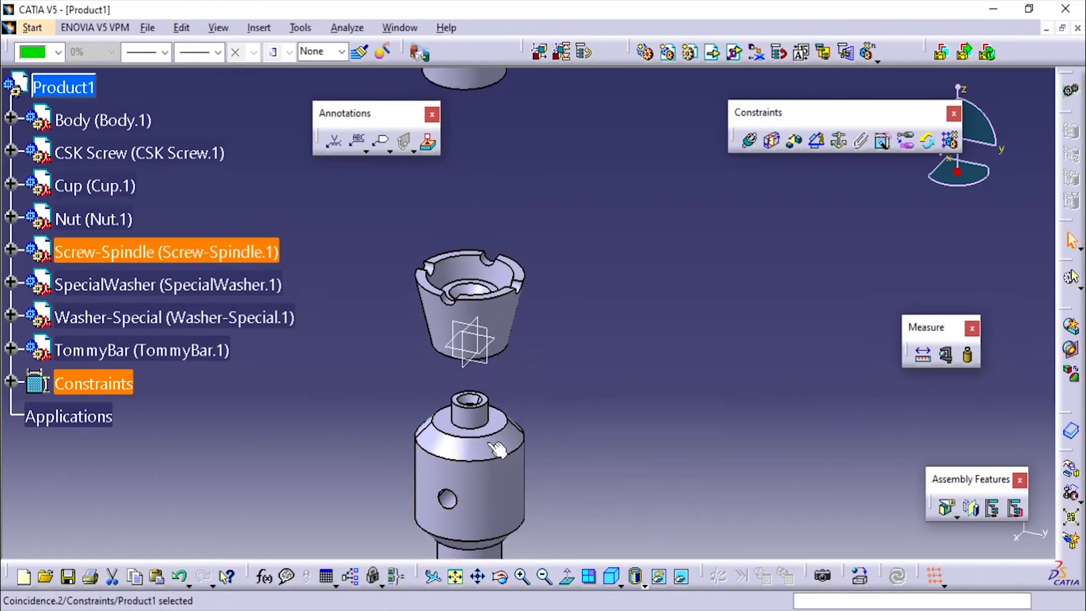
left_click(793, 140)
left_click(751, 141)
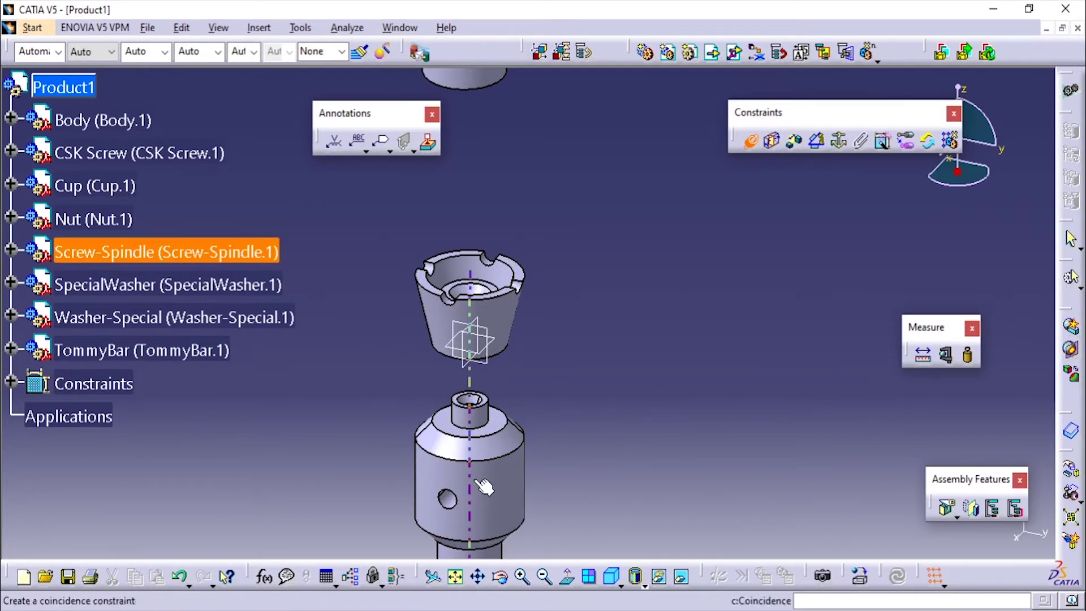
left_click(476, 338)
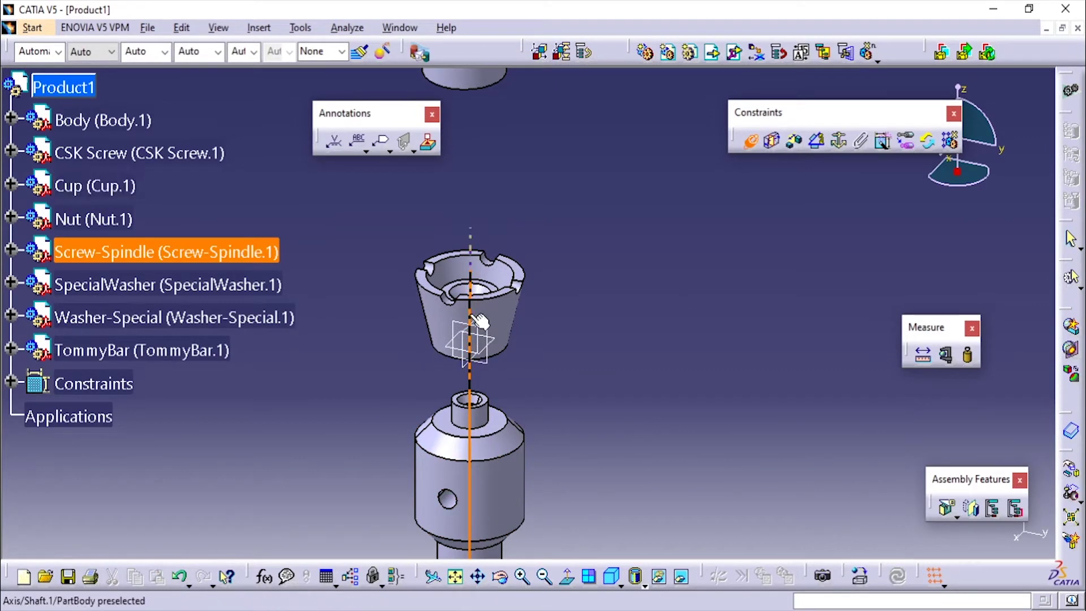
left_click(475, 310)
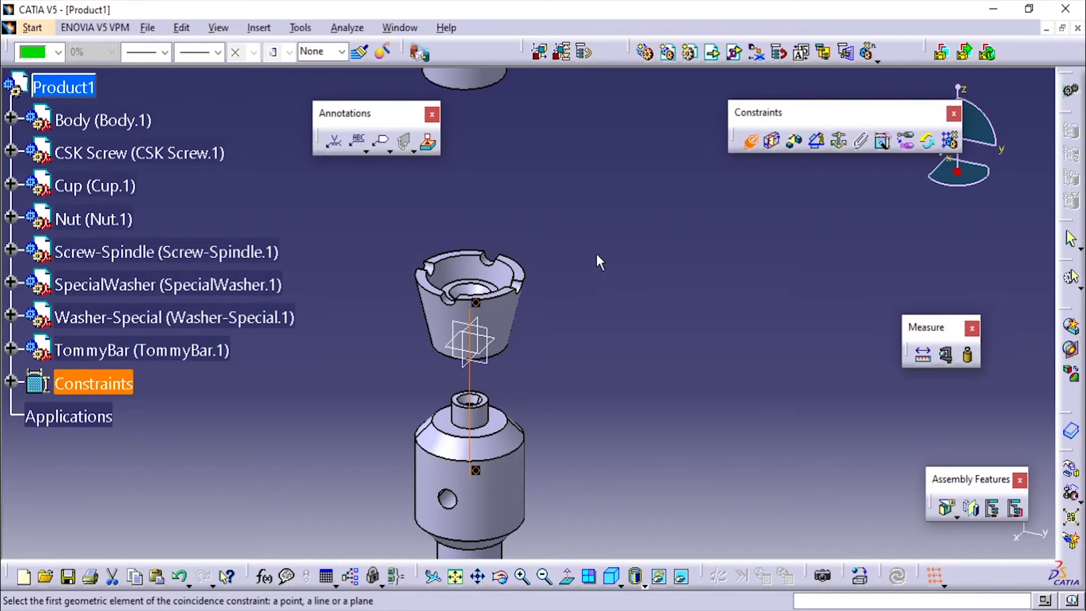
Add a coincidence constraint between the Cup's axis and the axis of the Washer-Special inside it.
middle_click_drag(597, 253, 566, 356)
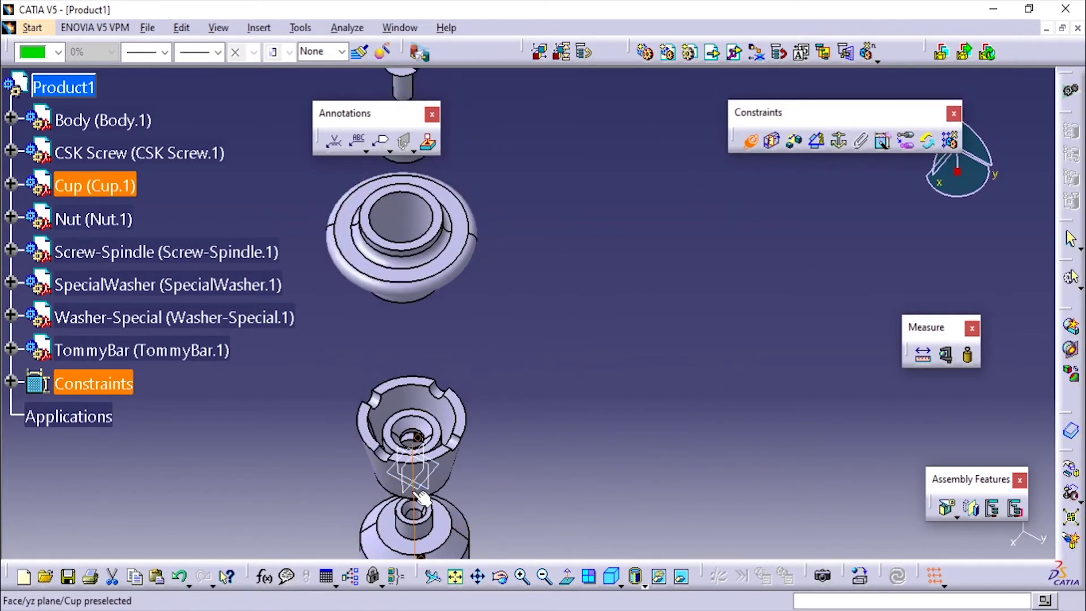
left_click(418, 444)
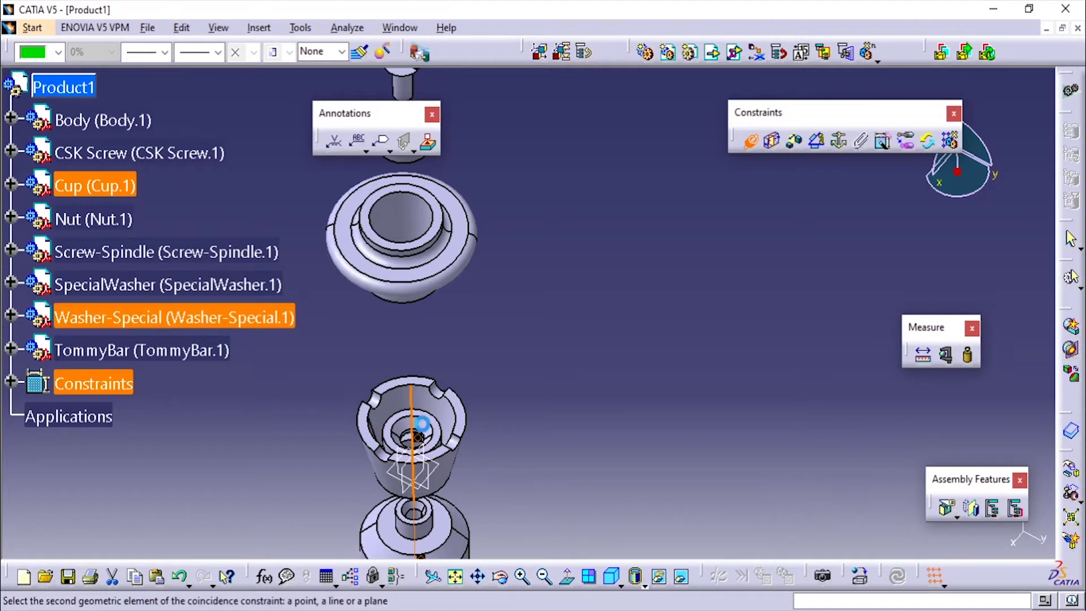
left_click(421, 423)
Add a coincidence constraint between the Nut's axis and the common axis of the jack parts below it.
left_click(418, 240)
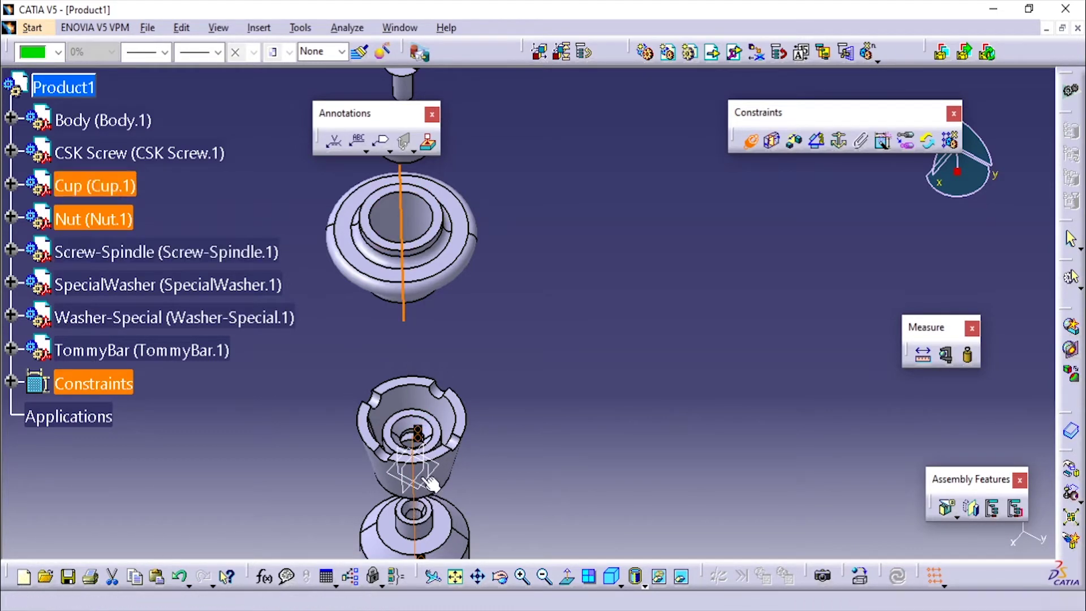
middle_click_drag(533, 472, 426, 388)
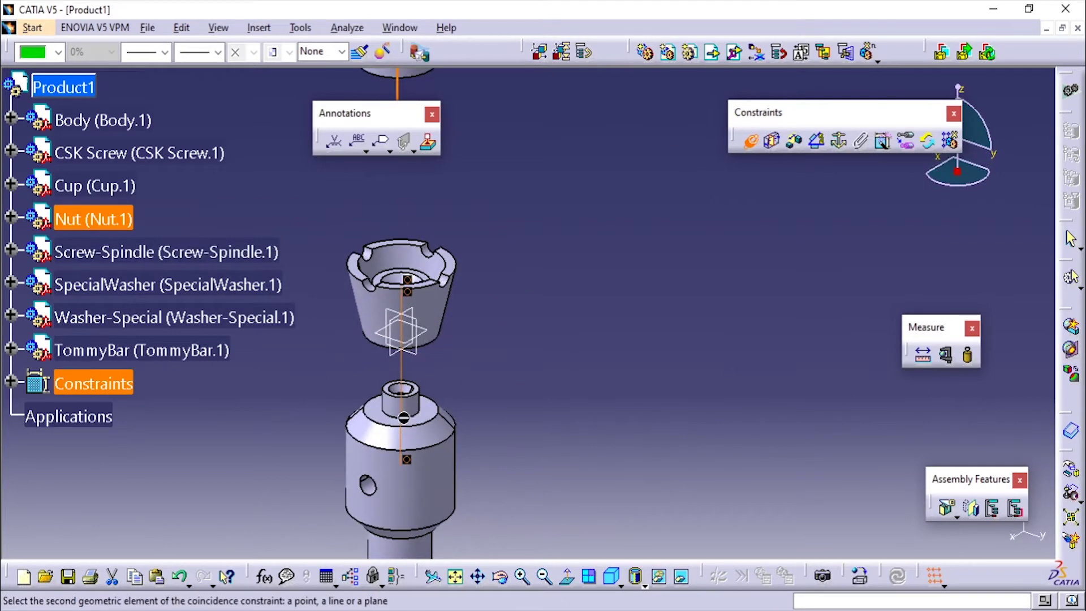
middle_click_drag(467, 275, 505, 404)
Add coincidence constraints that align the SpecialWasher's and CSK Screw's axes with the Nut's axis.
middle_click_drag(527, 236, 556, 424)
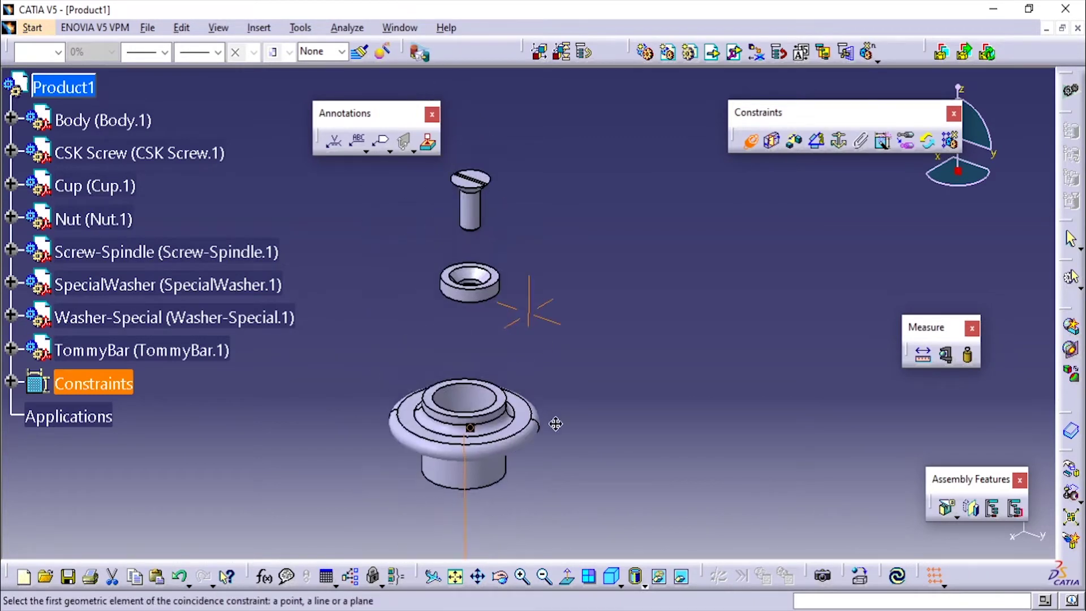
left_click(470, 283)
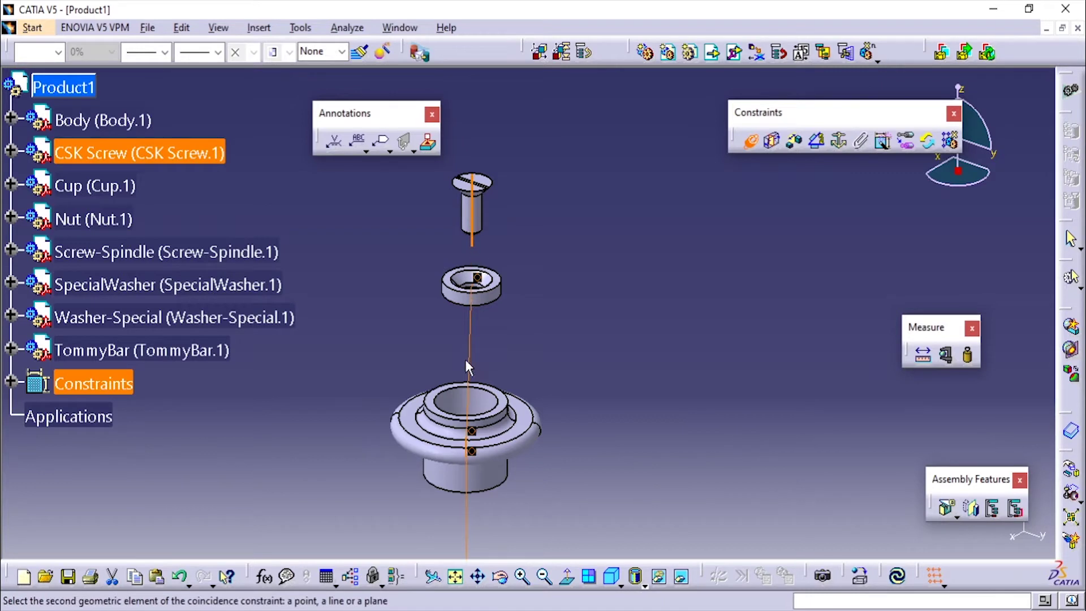
left_click(474, 480)
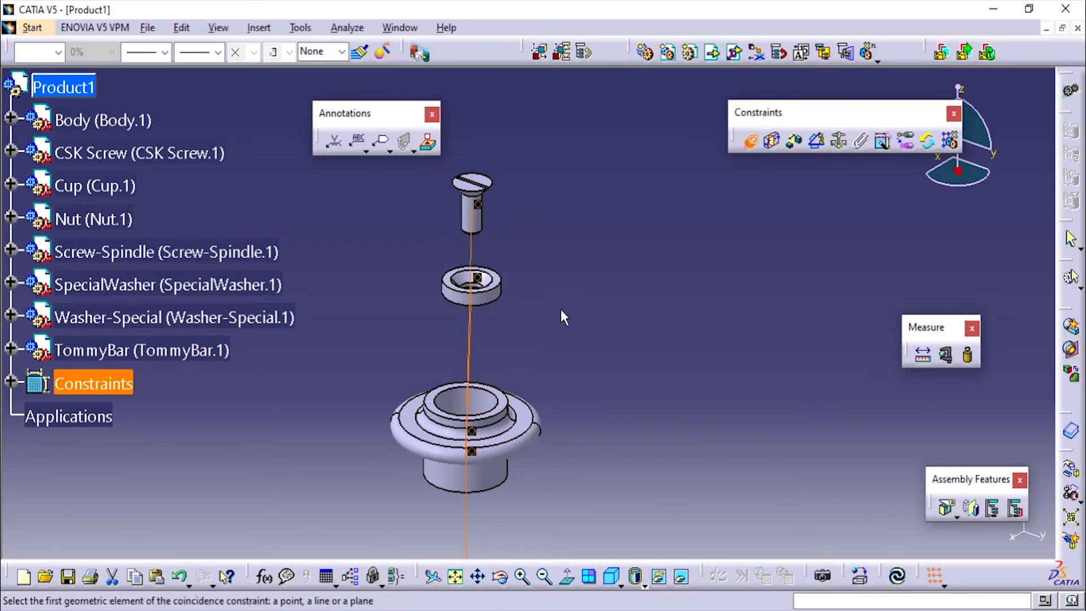
Finish the axis coincidence constraints and update the whole assembly.
middle_click_drag(542, 245, 596, 419)
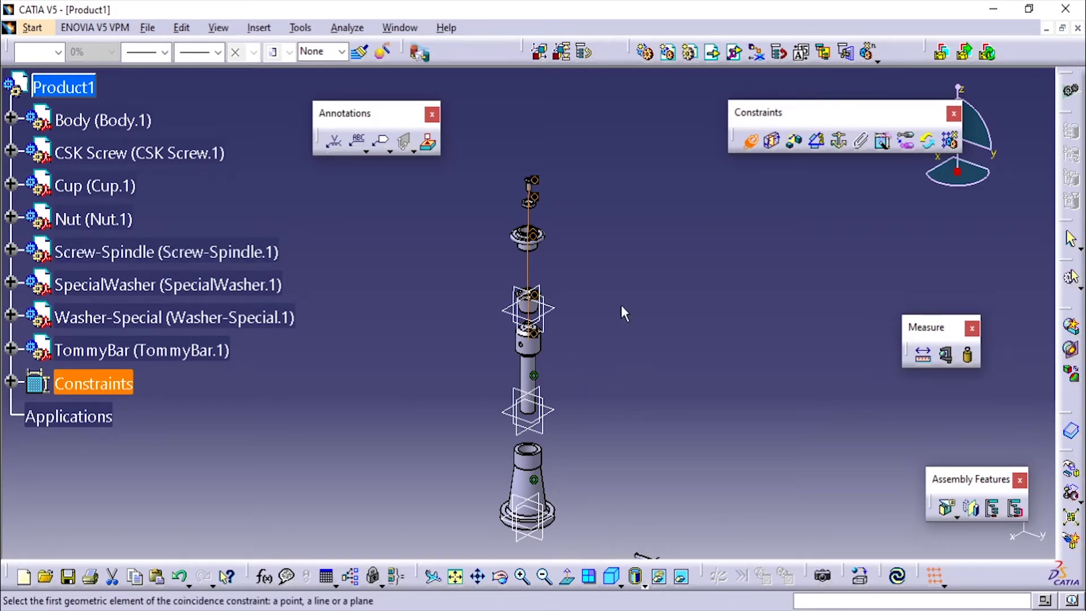
key("Escape")
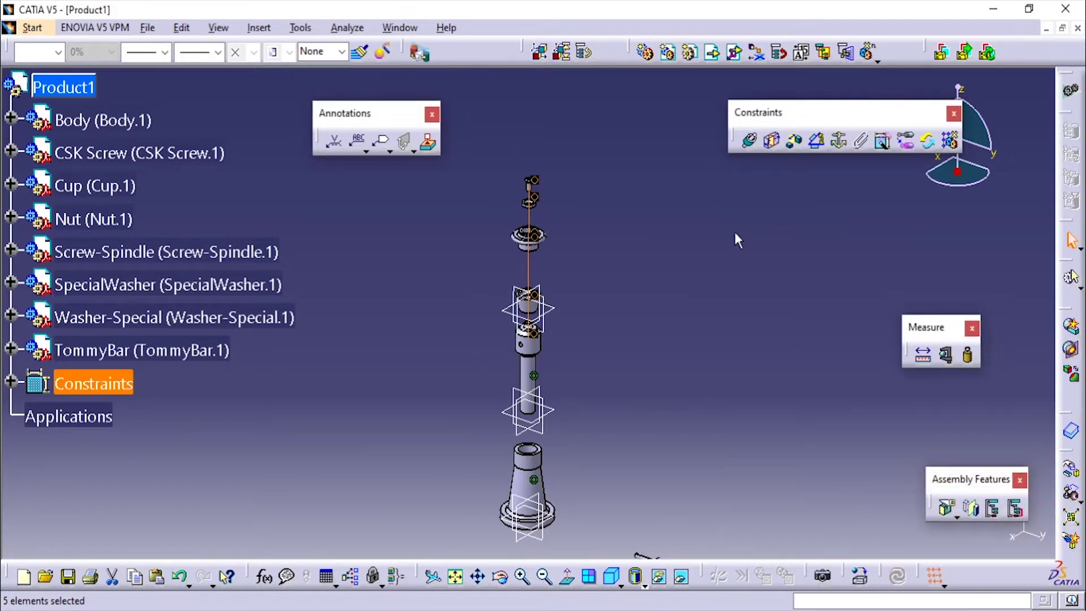
left_click(896, 576)
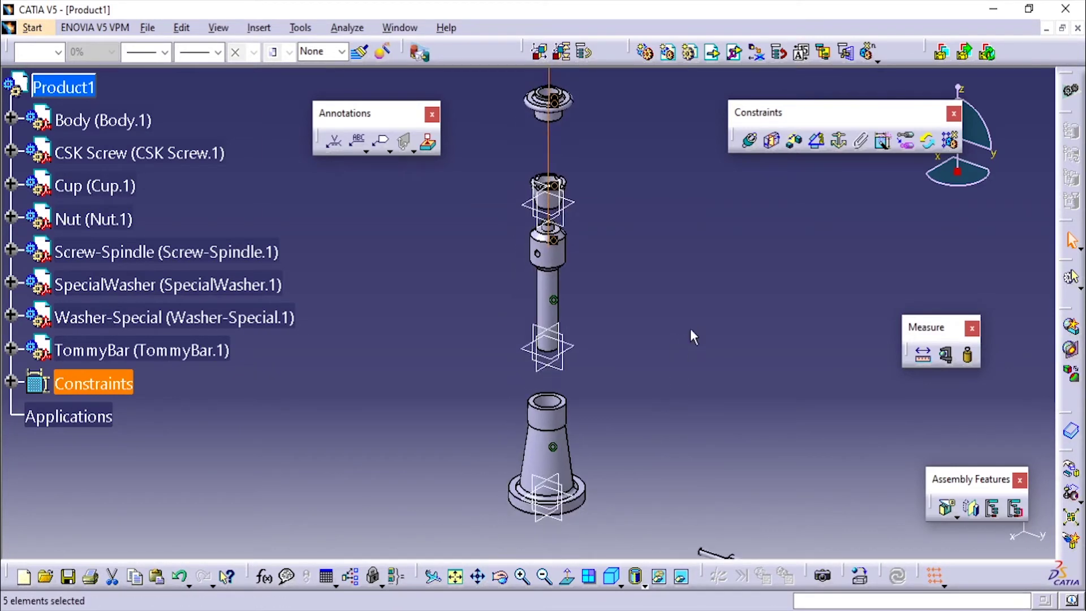
Add a coincidence constraint between the Screw-Spindle's yz plane and the Body's vertical reference plane, with Same orientation.
left_click(749, 141)
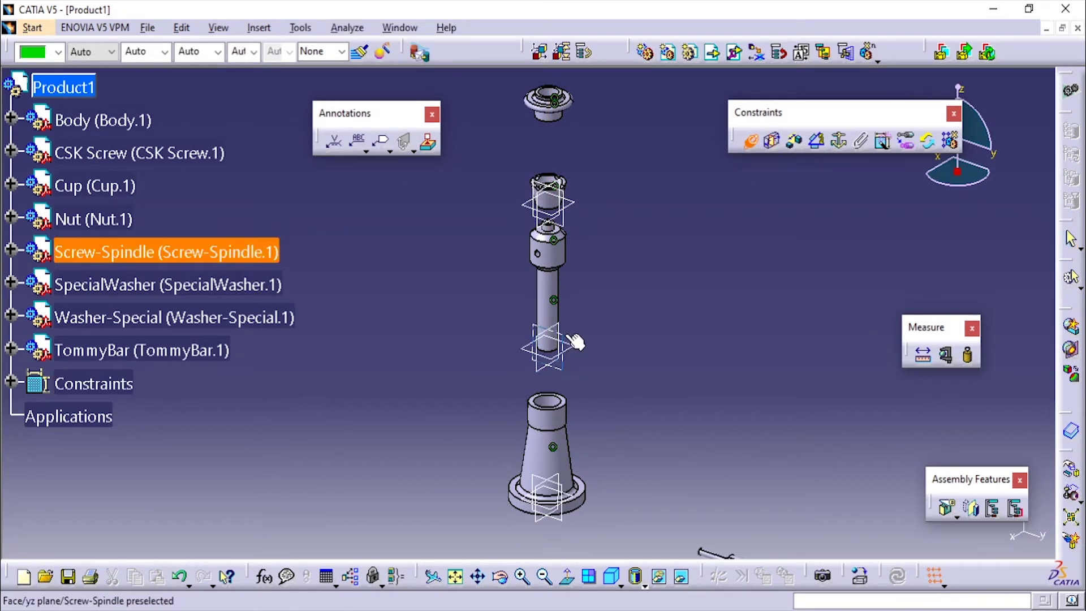
left_click(570, 337)
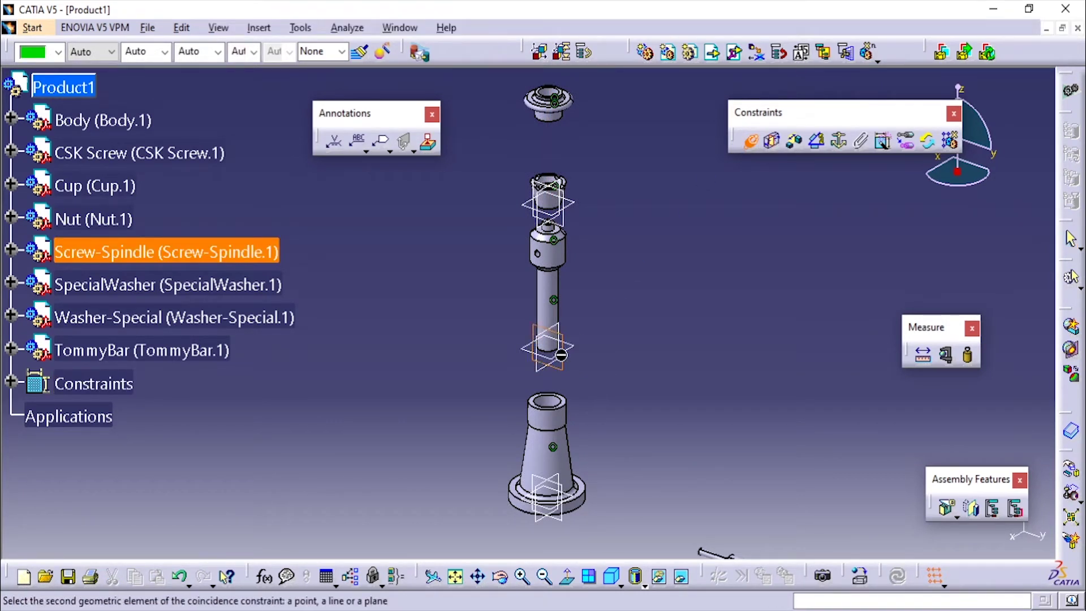
left_click(563, 483)
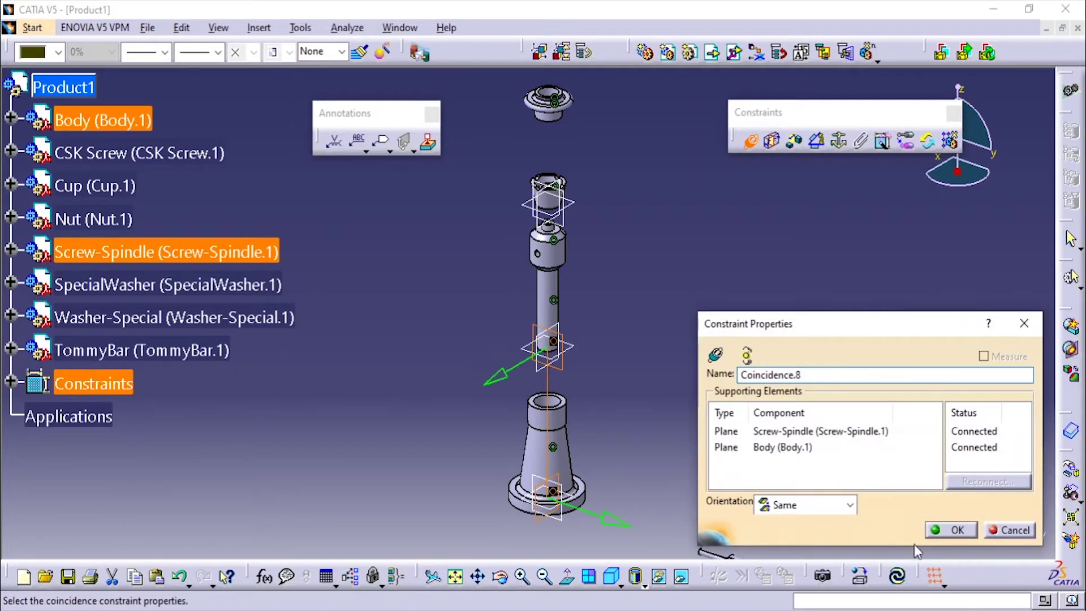
left_click(951, 528)
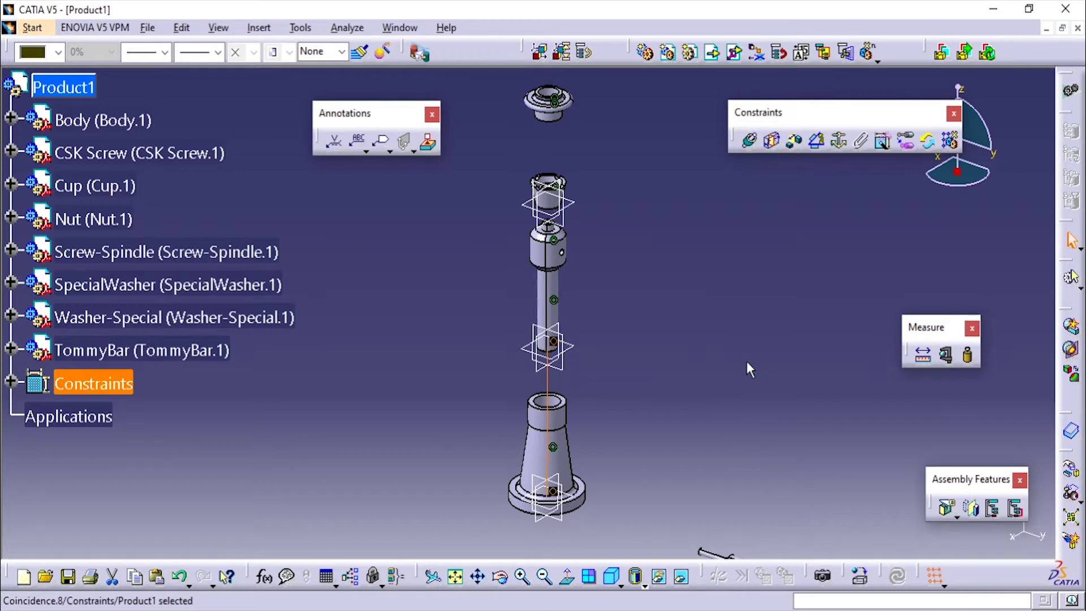
Hide the Screw-Spindle's xy, yz and zx planes and collapse its tree branches.
left_click(559, 327)
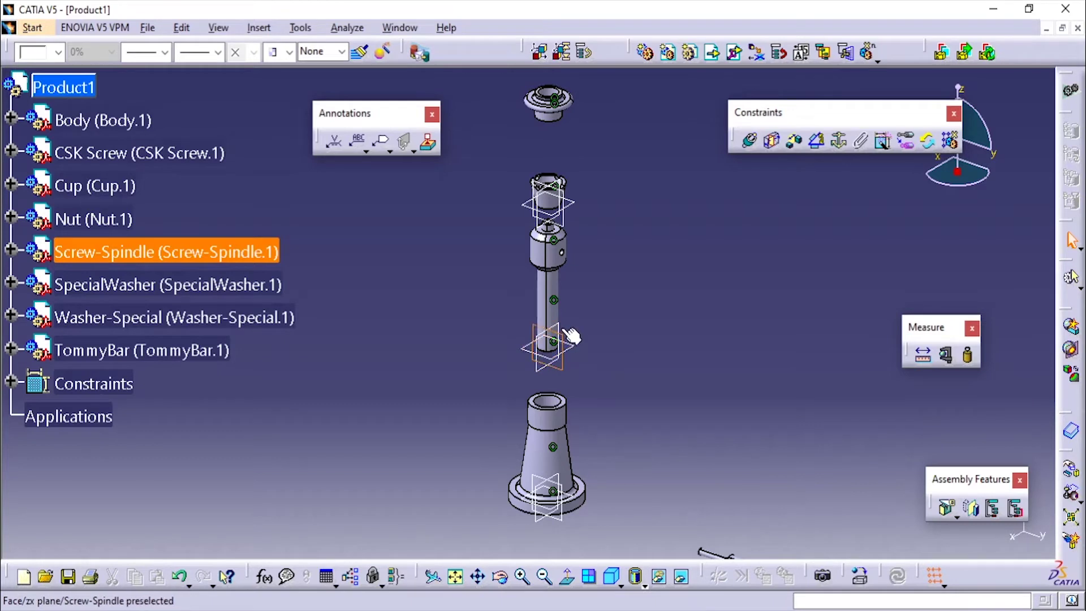
left_click(559, 325)
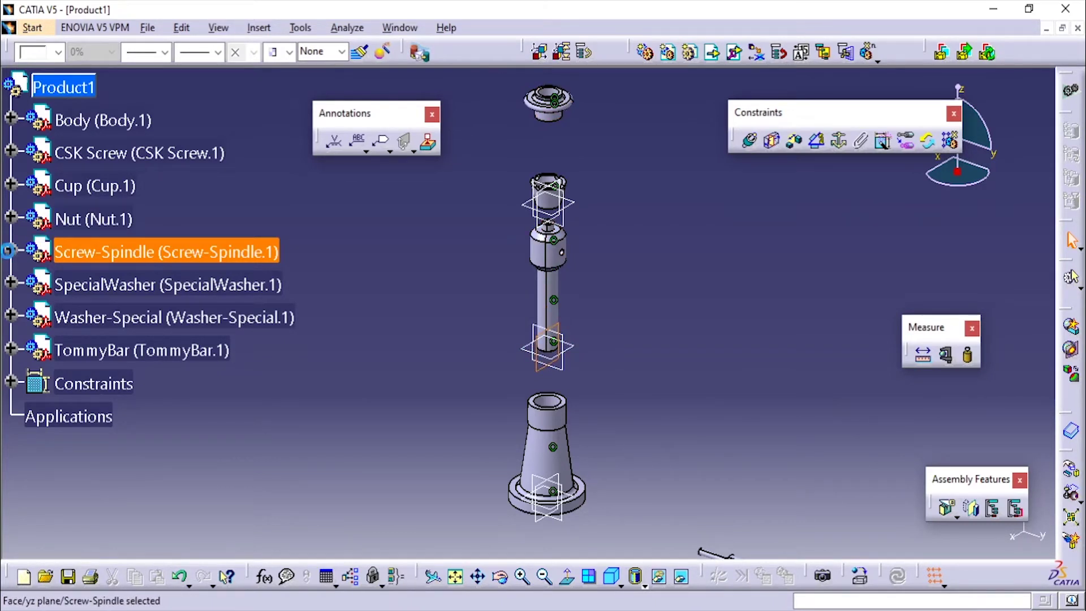
left_click(7, 251)
left_click(137, 316)
left_click(141, 384, "ctrl")
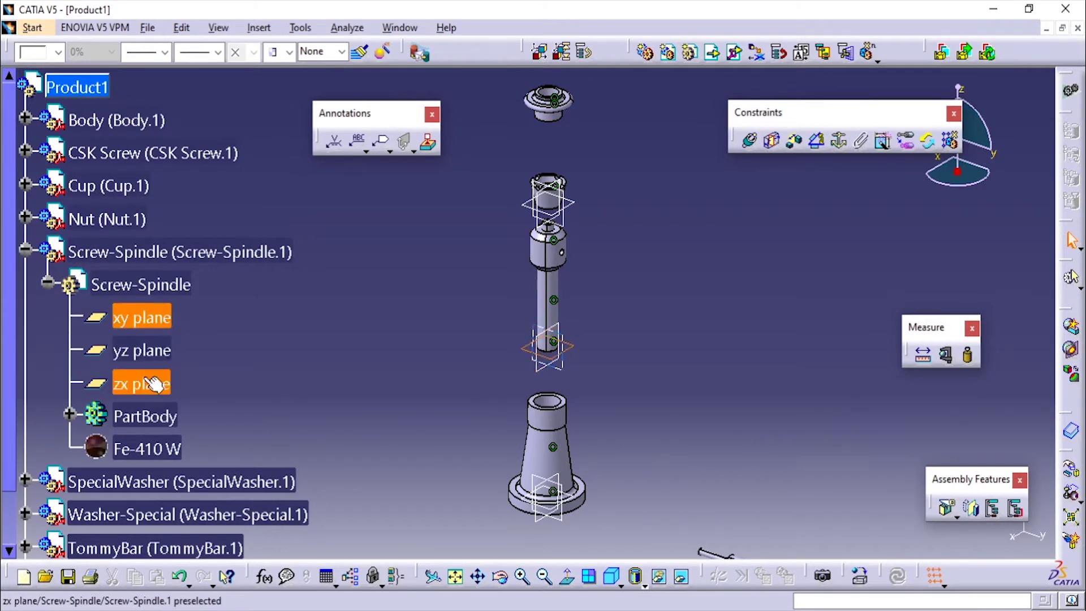
left_click(144, 352, "ctrl")
right_click(144, 351)
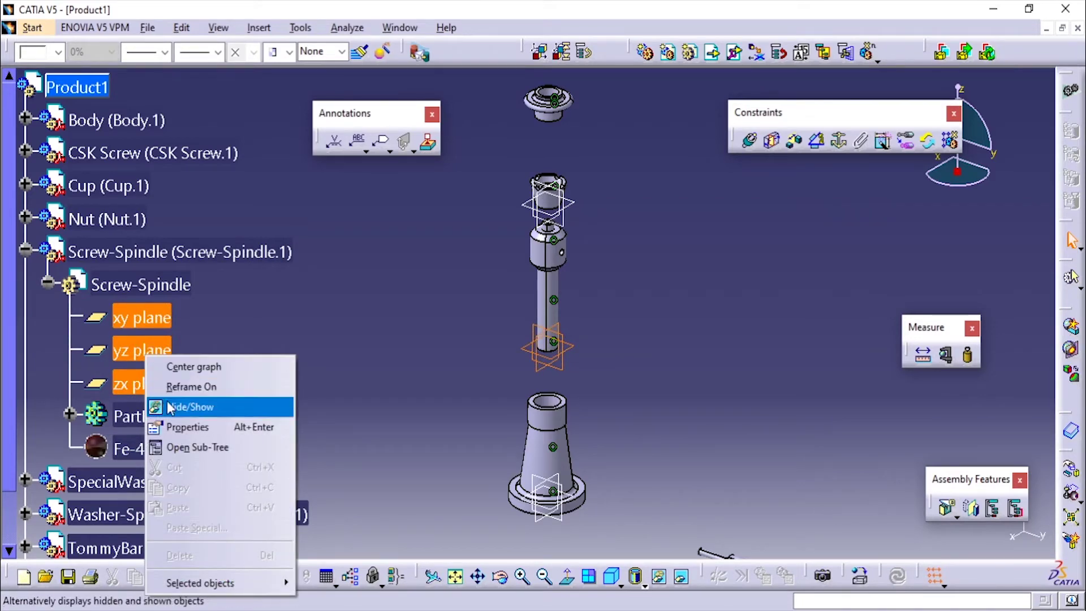
left_click(190, 407)
left_click(48, 283)
left_click(25, 249)
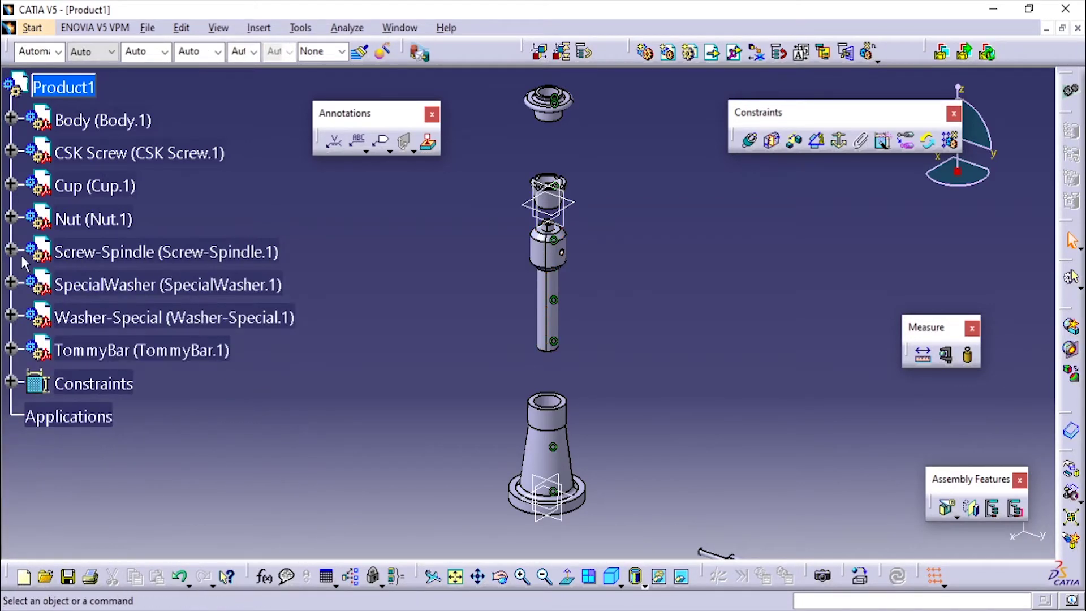
Add a coincidence constraint between the underside of the Nut's flange and the Body's top face, with Opposite orientation.
left_click(770, 140)
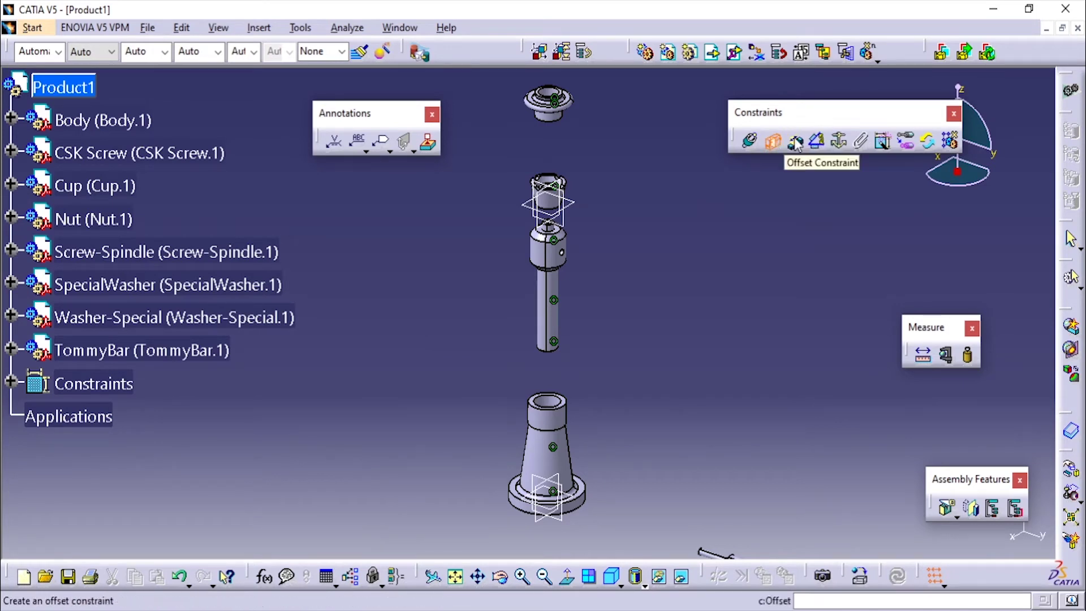
left_click(794, 141)
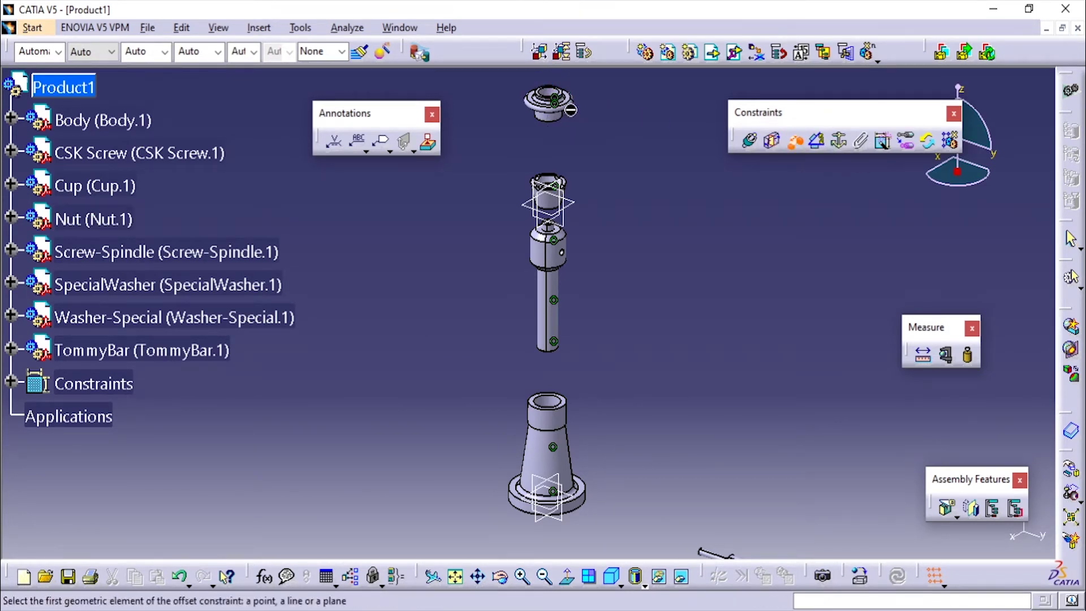
middle_click_drag(600, 138, 594, 204)
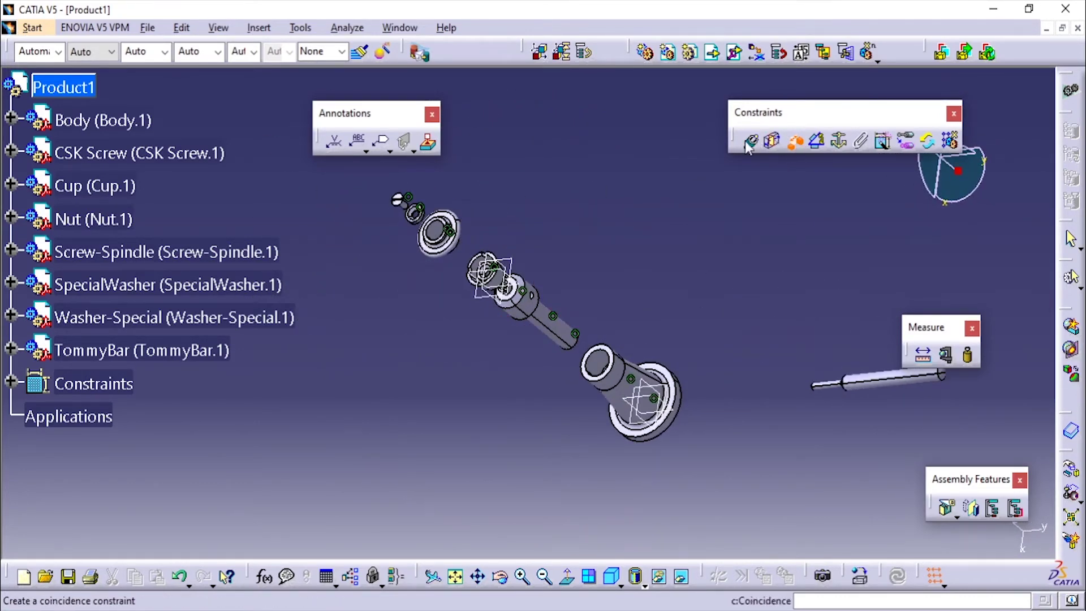
left_click(758, 145)
left_click(772, 143)
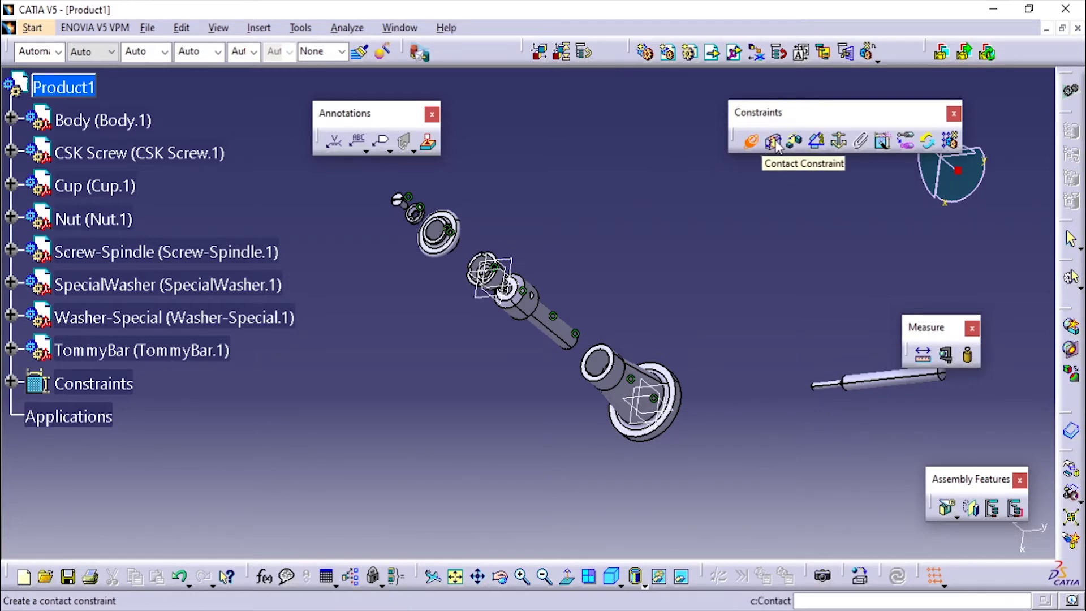
middle_click_drag(567, 226, 308, 376)
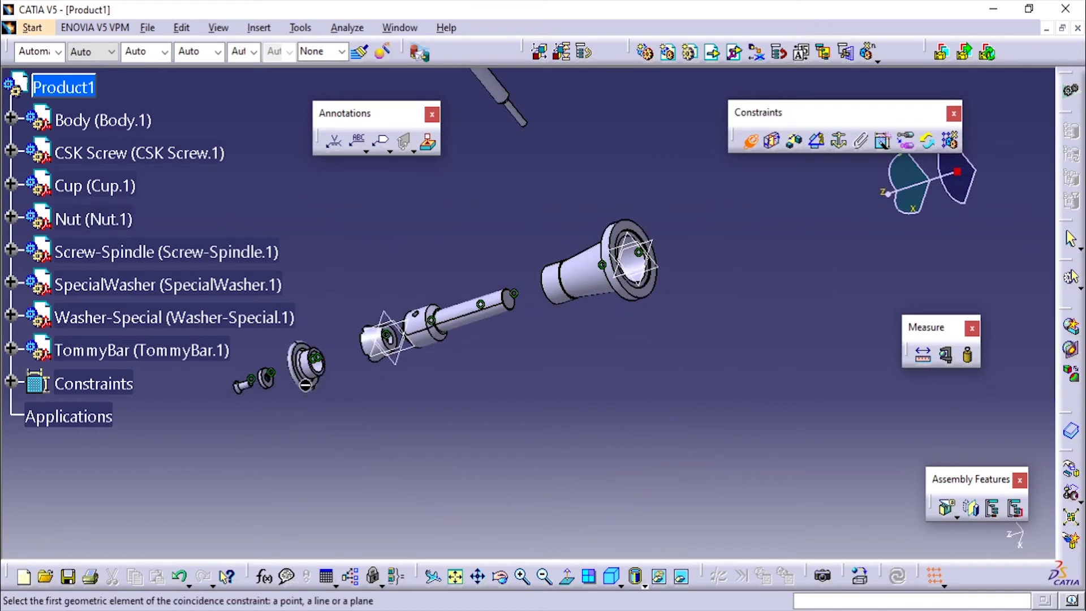
middle_click_drag(303, 419, 357, 516, "ctrl")
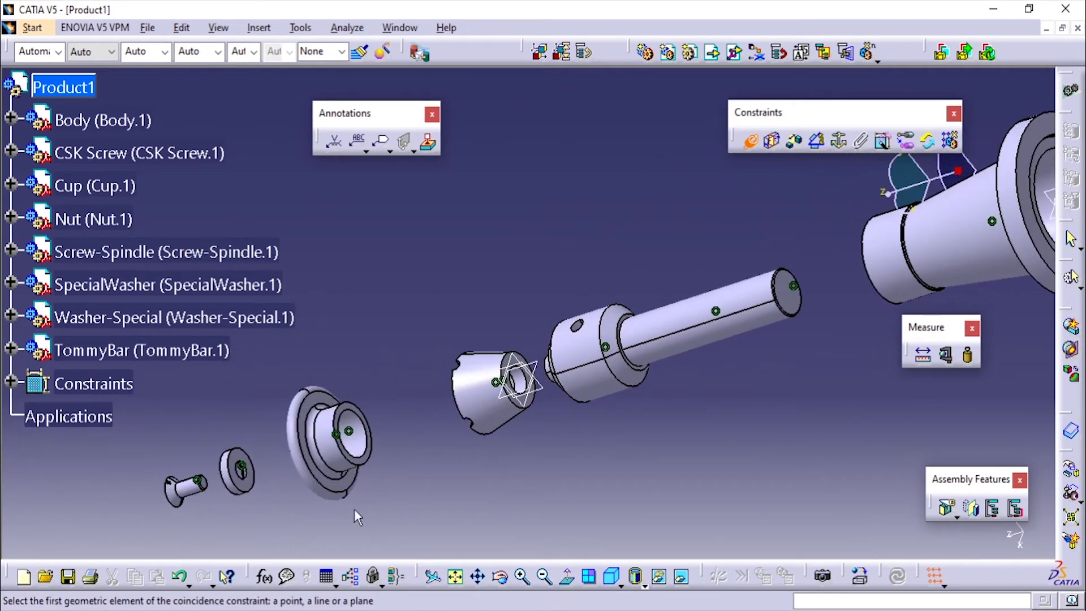
left_click(334, 488)
middle_click_drag(375, 296, 695, 224)
middle_click_drag(455, 526, 651, 94)
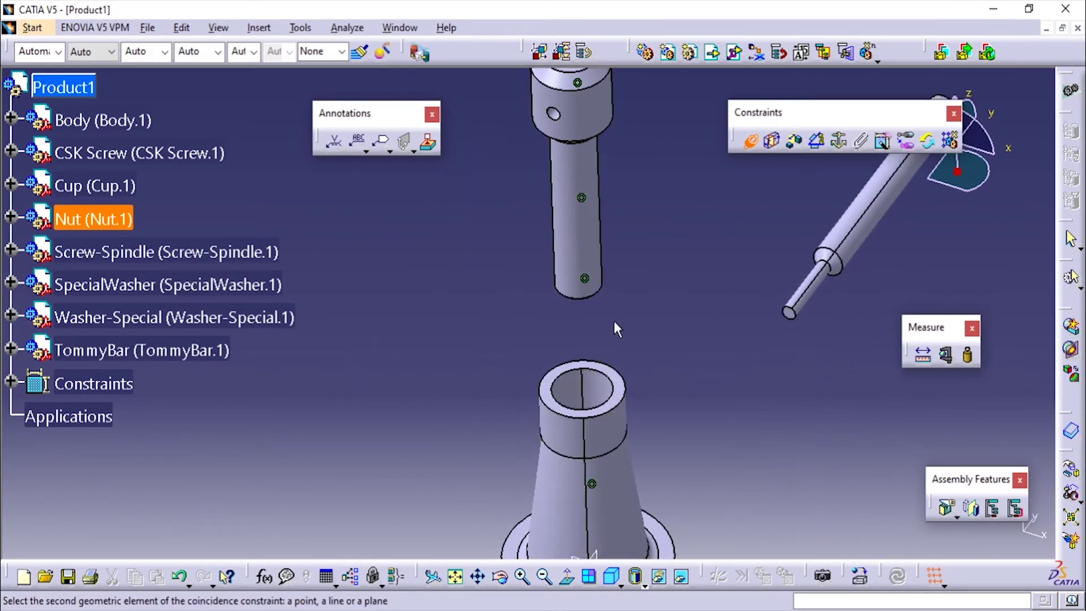
left_click(628, 391)
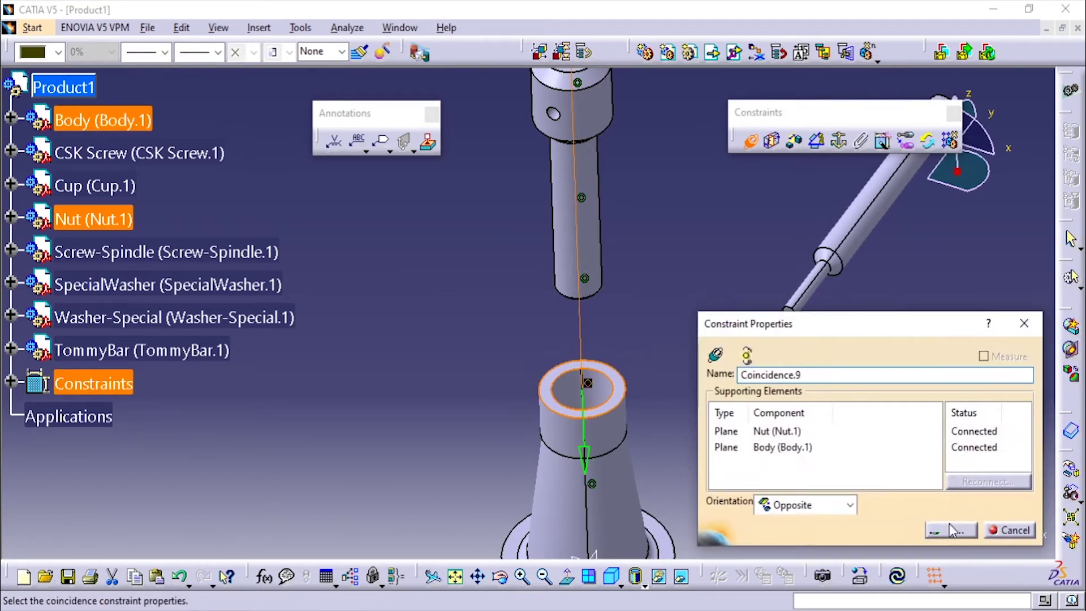
left_click(950, 526)
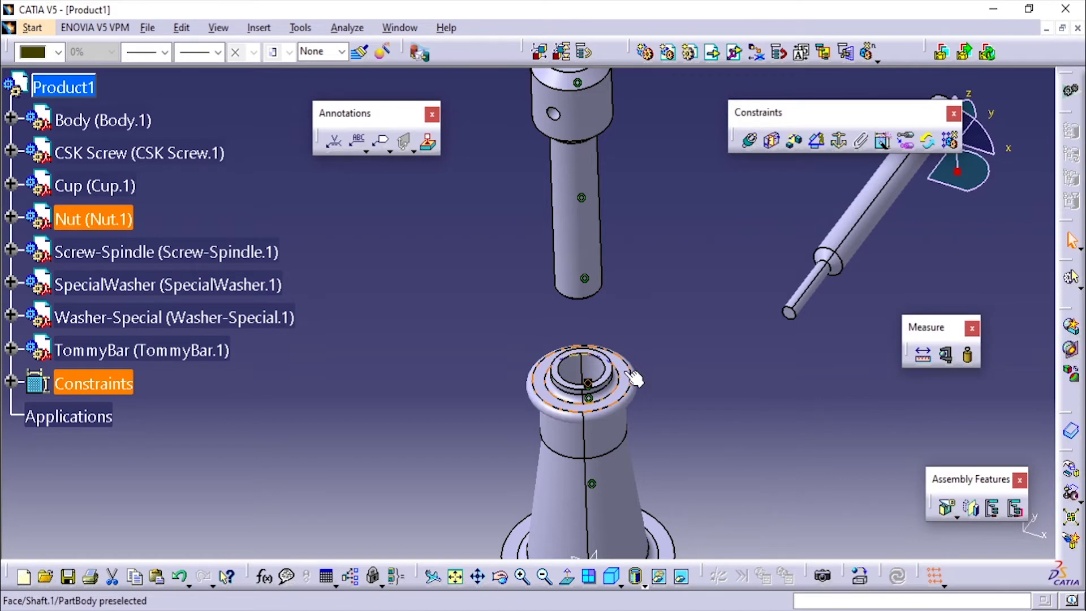
Move the Screw-Spindle down along the Z axis until its shaft enters the Nut.
middle_click_drag(664, 278, 657, 331)
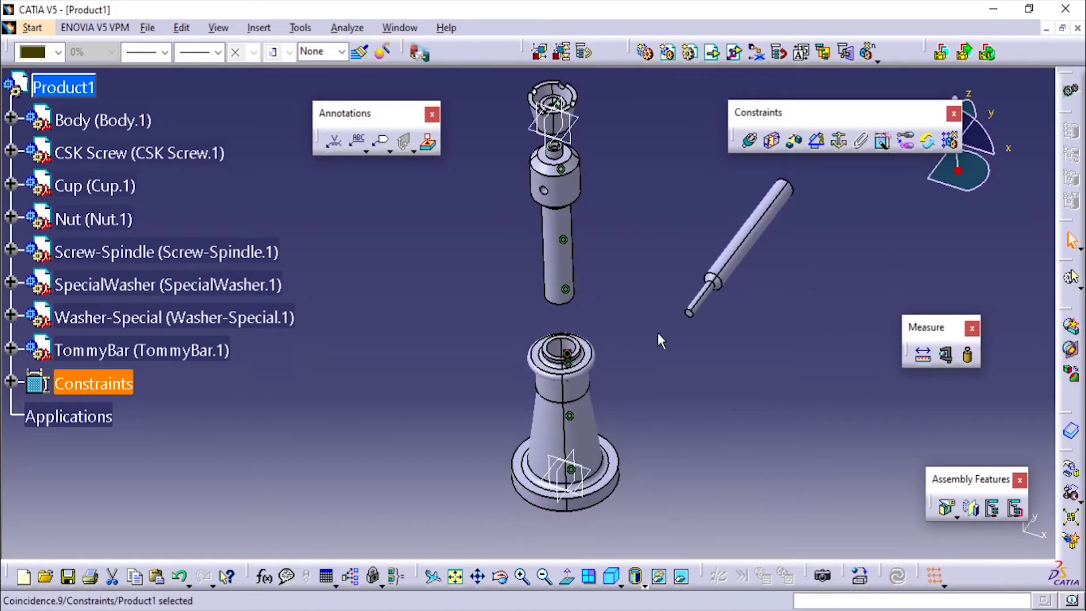
left_click(568, 265)
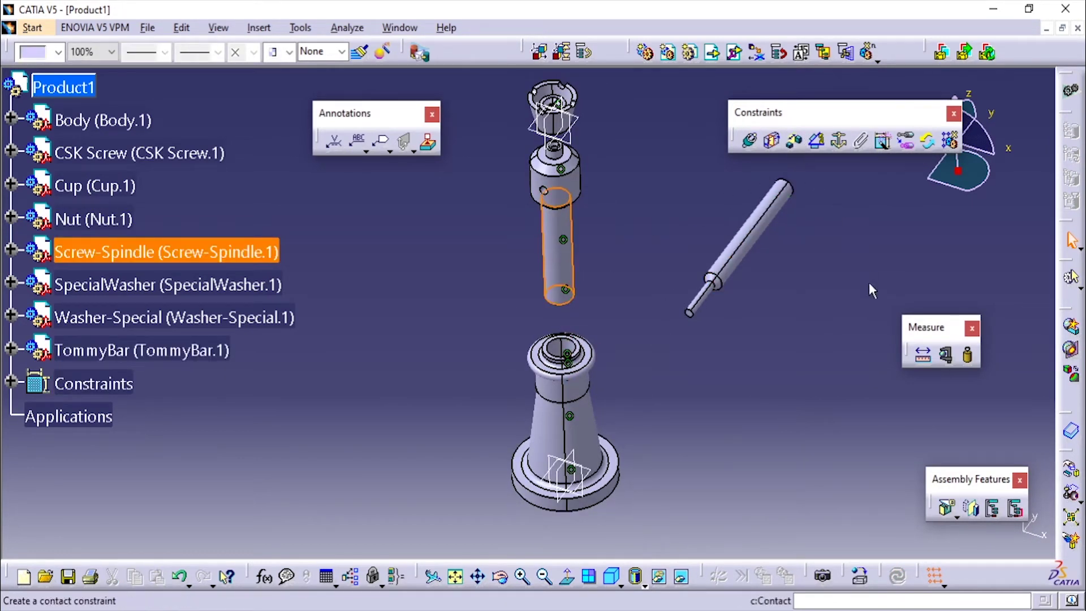
left_click(1071, 470)
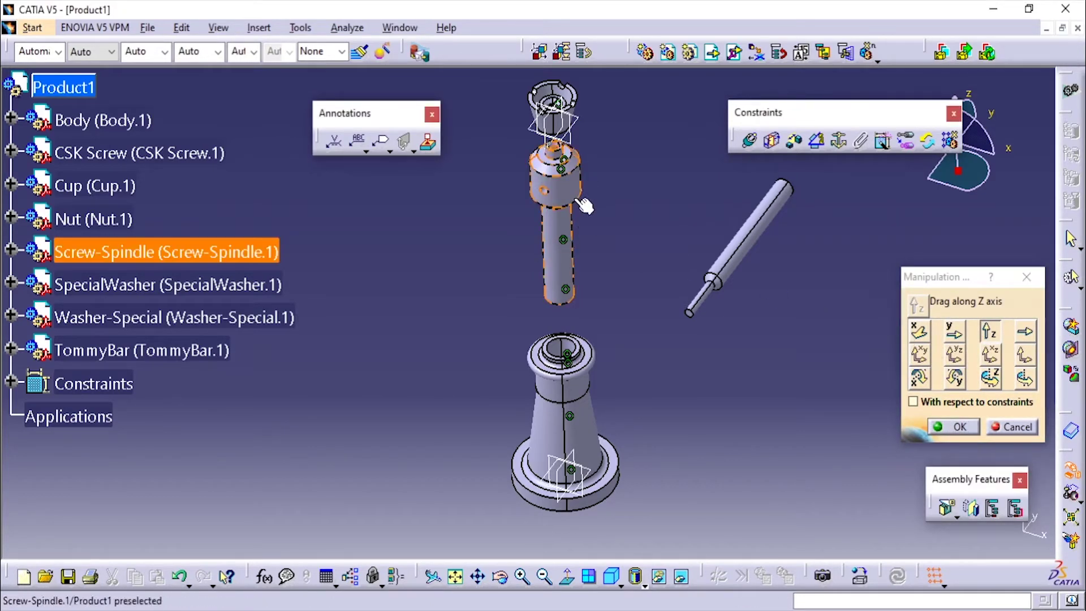
left_click_drag(582, 204, 575, 317)
middle_click_drag(442, 300, 583, 288)
left_click(956, 427)
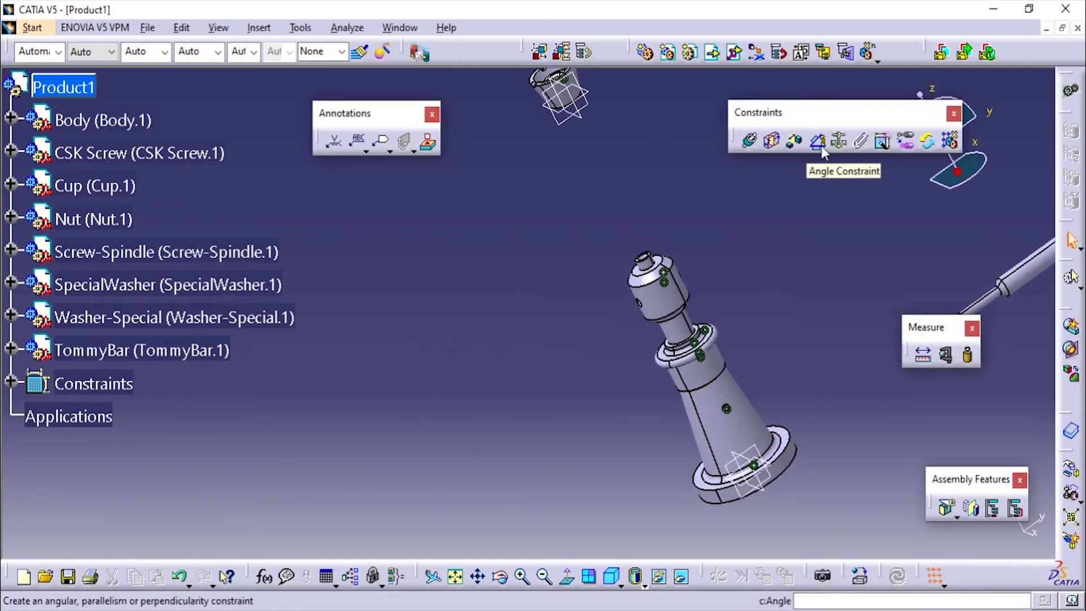
Add a -100 mm offset constraint between the Screw-Spindle head's top shoulder face and the Nut's top face, with Same orientation, and update the assembly.
left_click(796, 143)
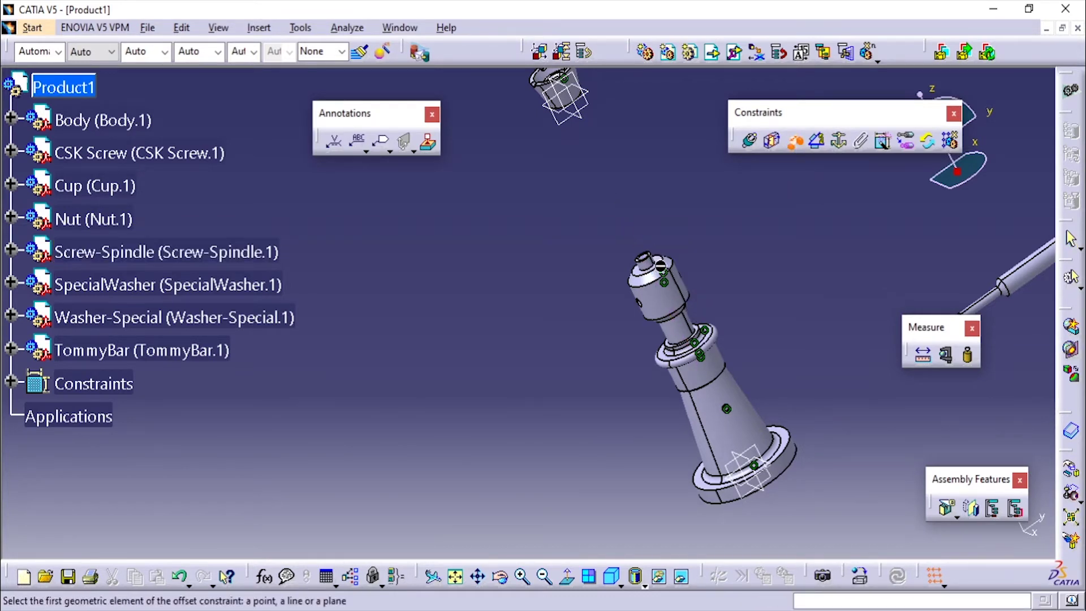
middle_click_drag(622, 340, 423, 175)
middle_click_drag(690, 493, 622, 320)
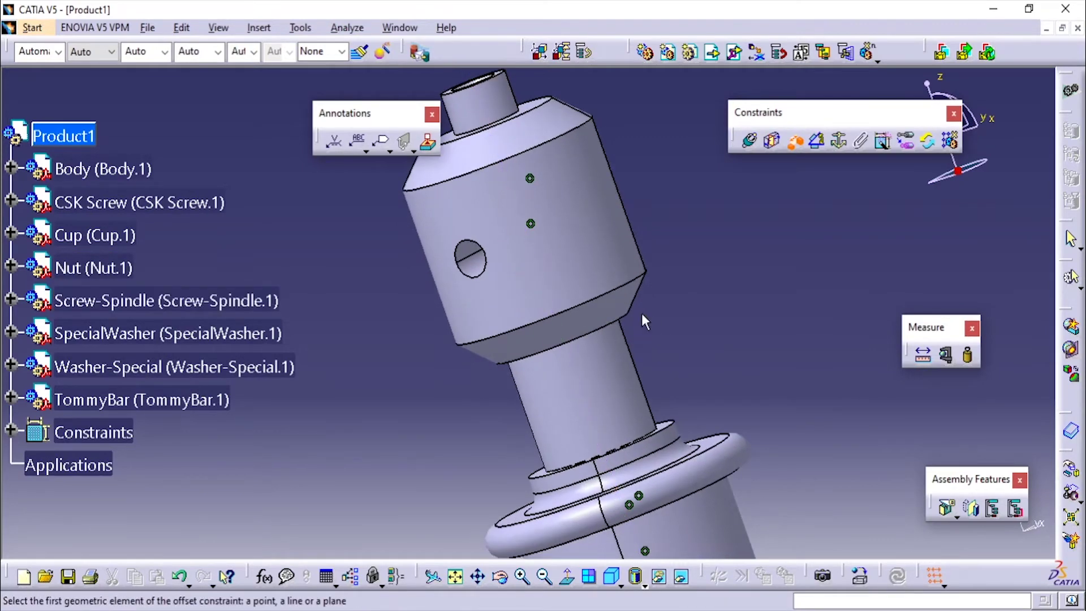
right_click(544, 100)
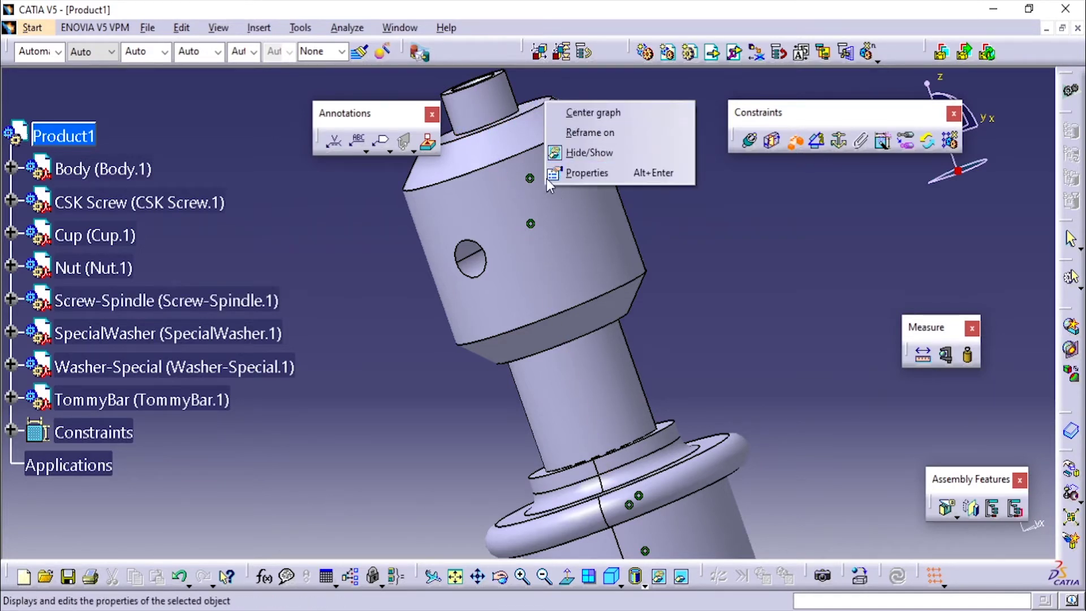
left_click(510, 111)
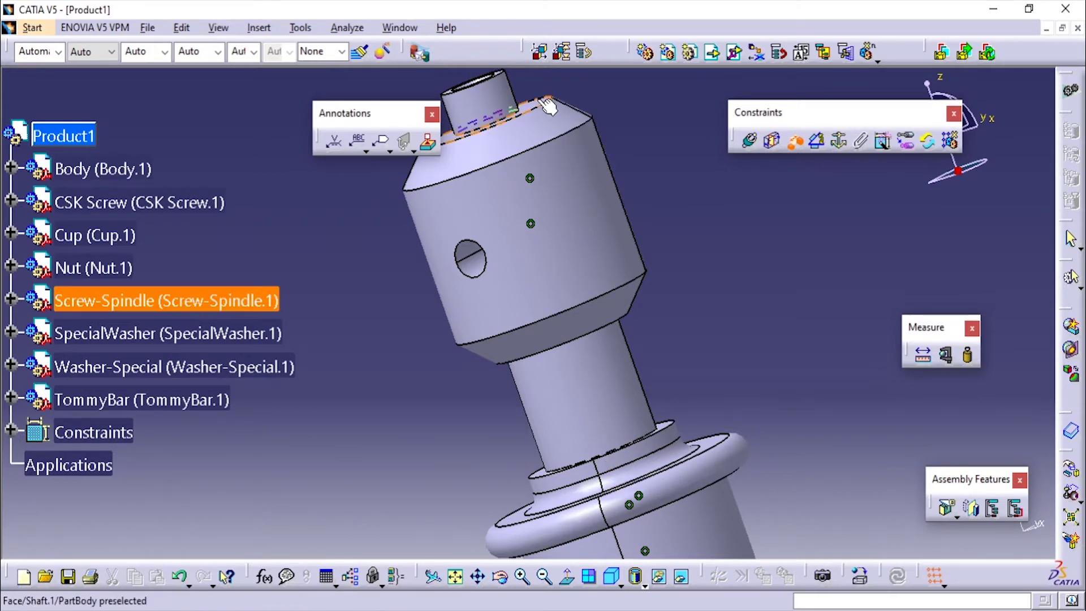
left_click(538, 100)
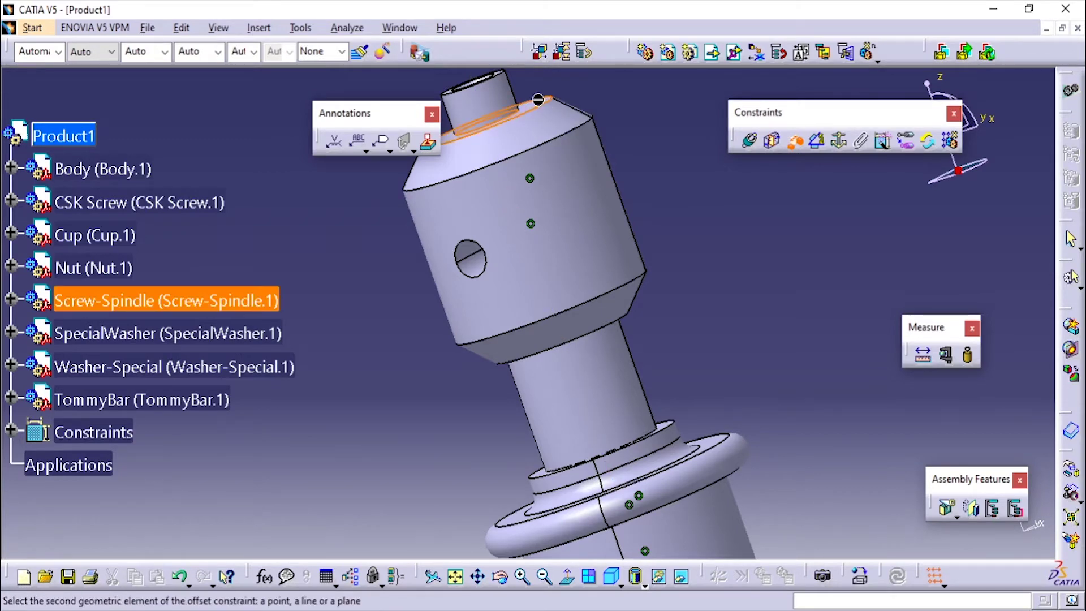
left_click(663, 424)
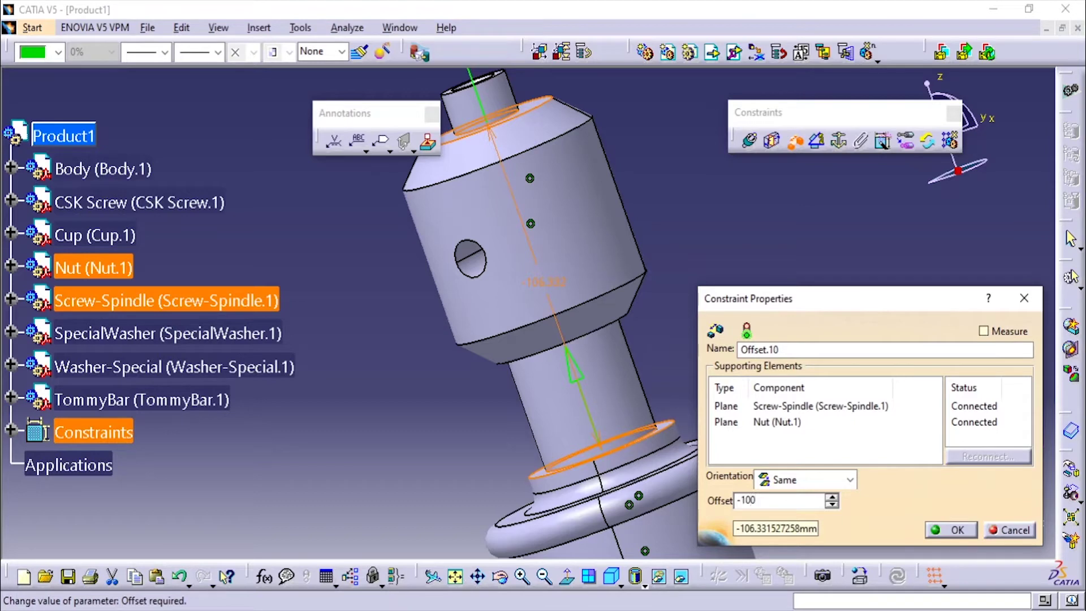
left_click(952, 530)
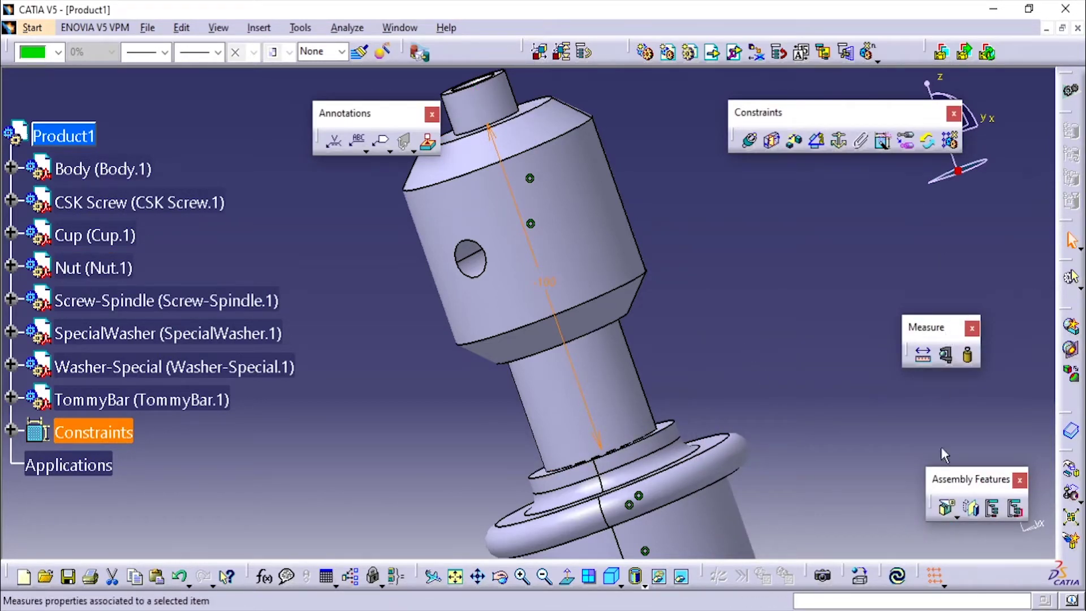
left_click(897, 576)
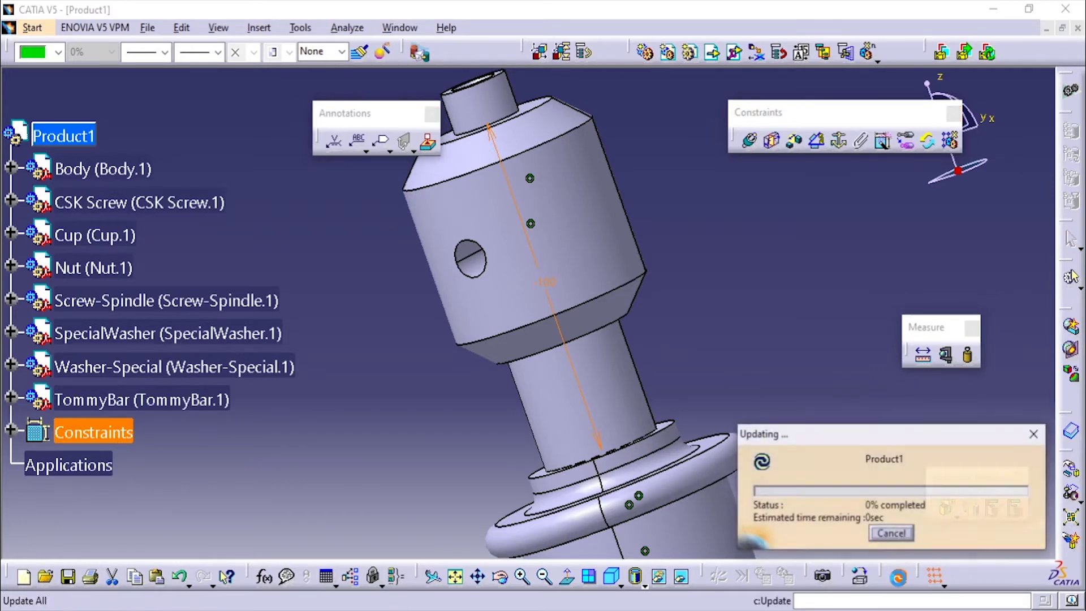
left_click(687, 312)
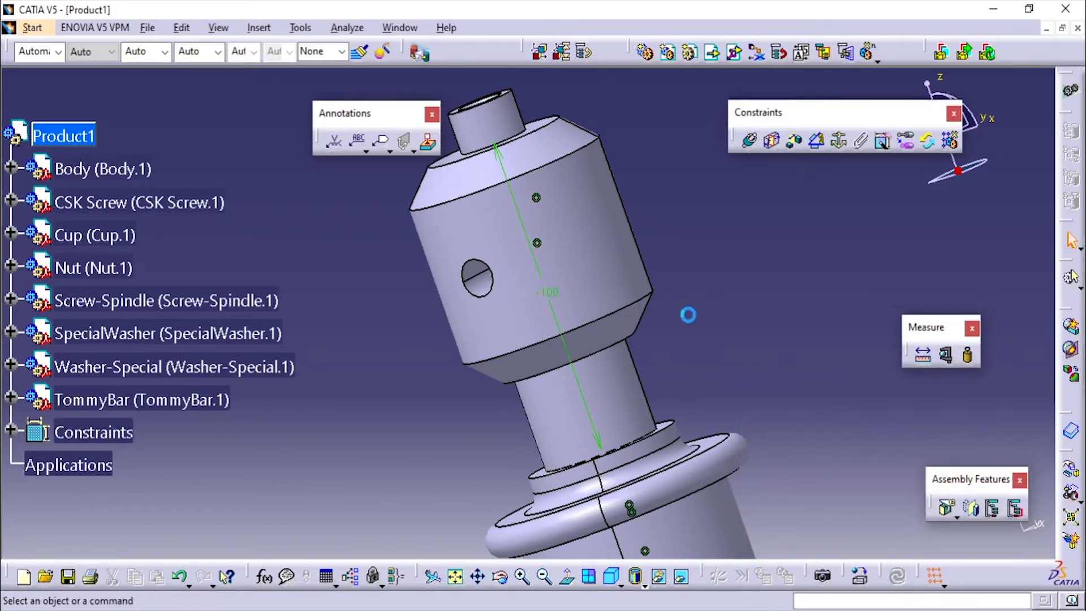
Change the offset between the Screw-Spindle's shoulder and the Nut's top face to -80 mm.
double_click(559, 304)
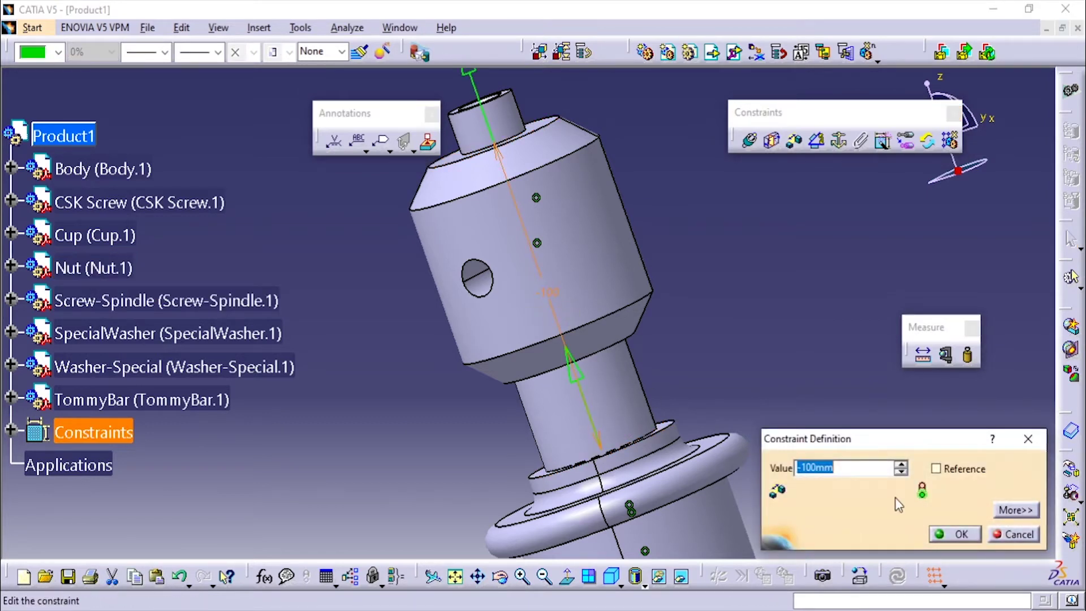
type("-9")
type("0")
key("Return")
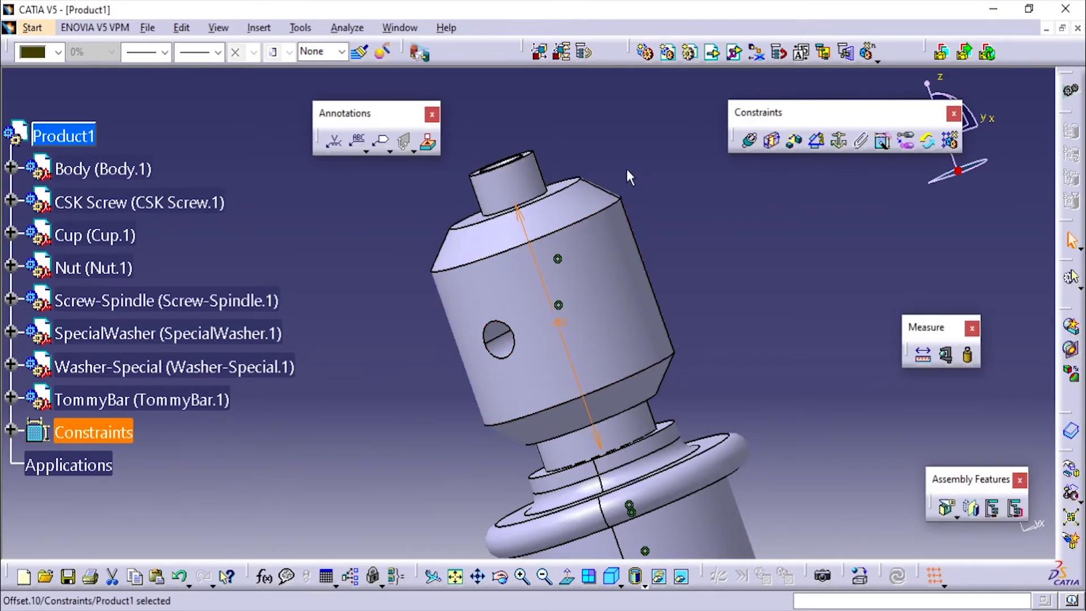
middle_click_drag(626, 168, 622, 347)
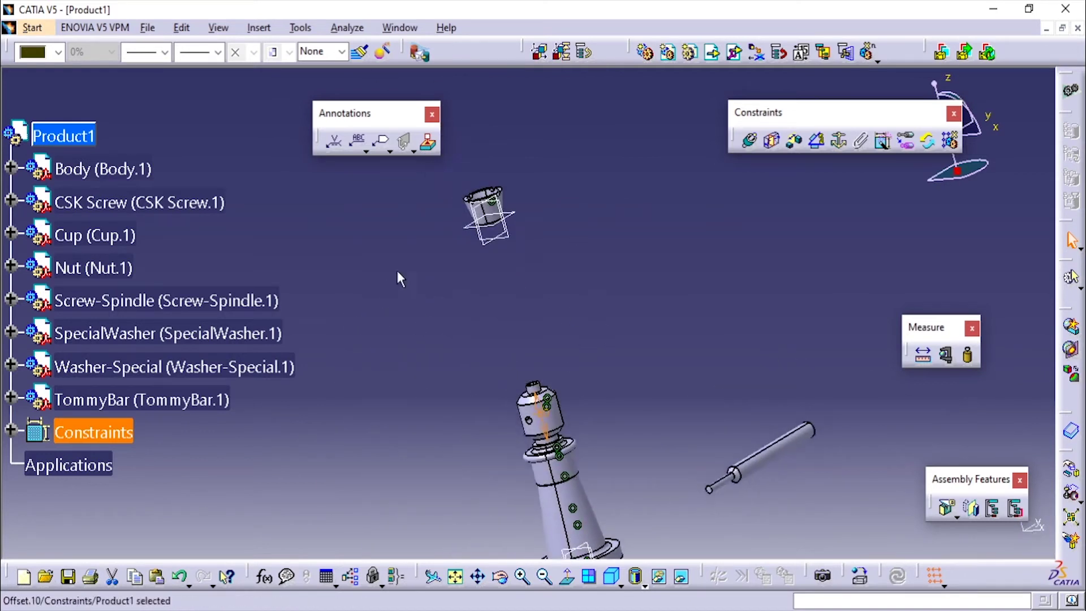
Add a coincidence constraint between the Body's vertical reference plane and the matching vertical plane of the Cup, with Same orientation.
left_click(750, 140)
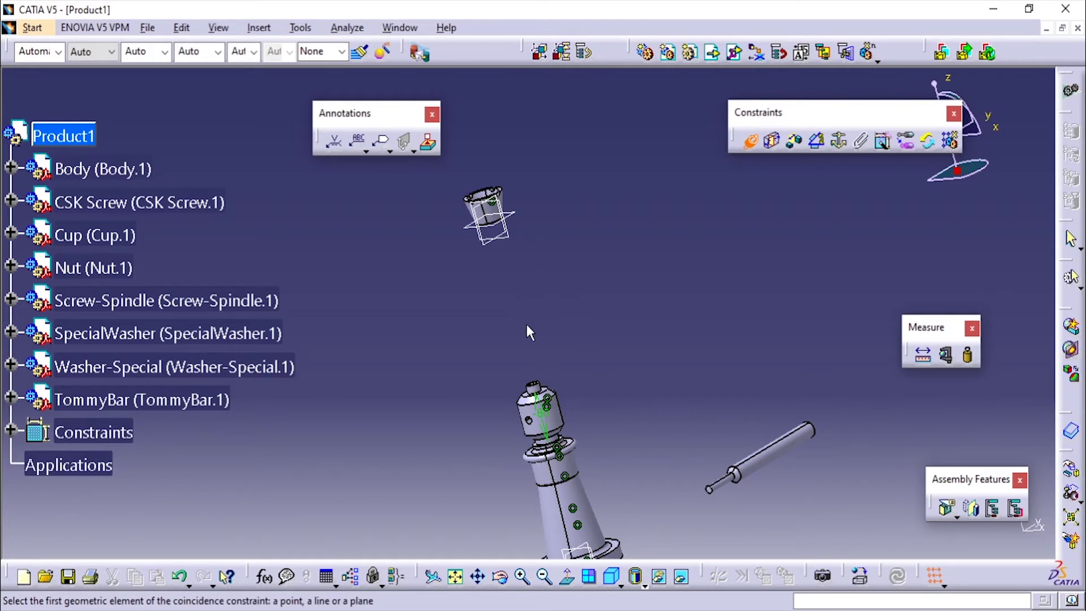
middle_click_drag(528, 333, 577, 354)
left_click(604, 448)
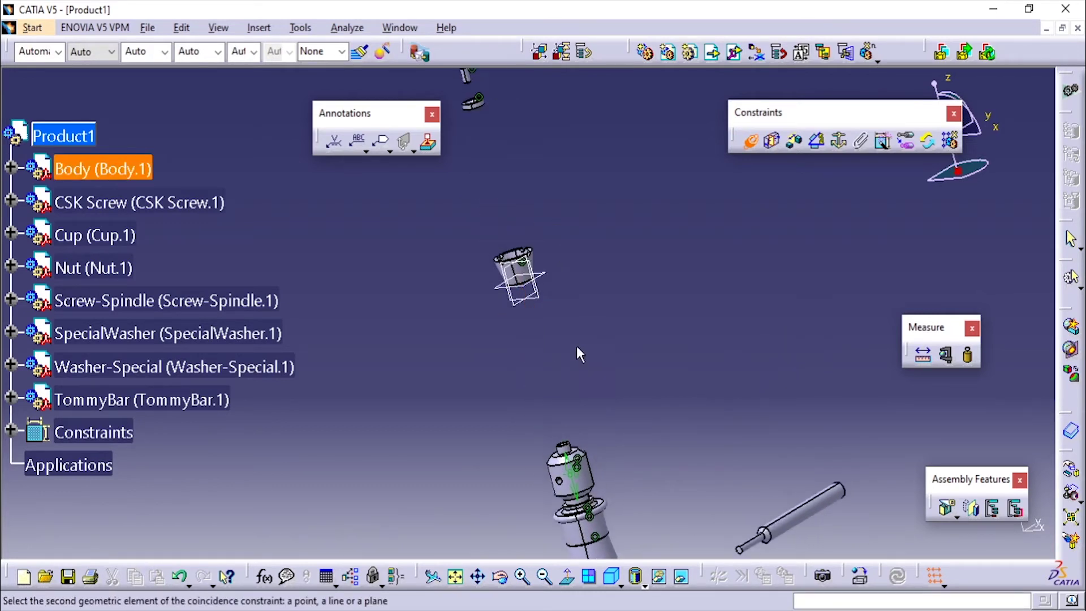
left_click(547, 294)
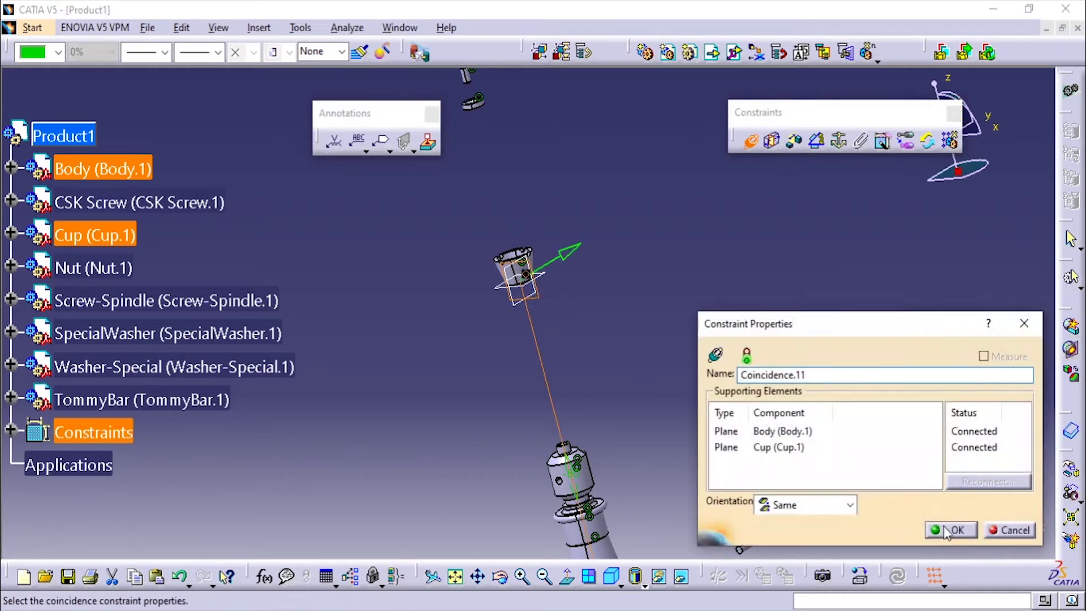
left_click(951, 529)
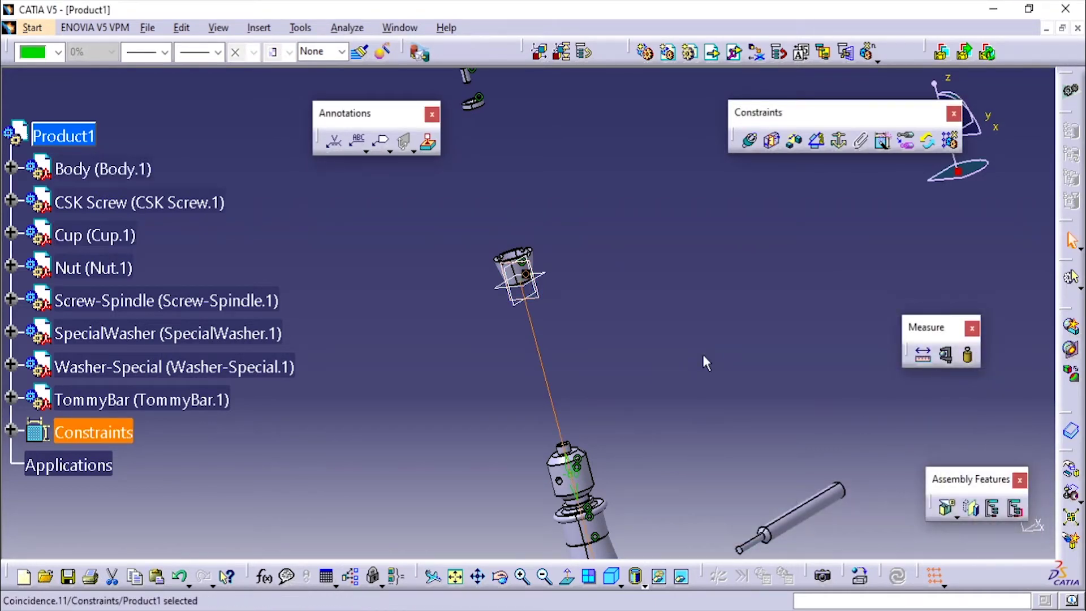
Hide the Cup's three reference planes.
middle_click_drag(592, 265, 580, 306)
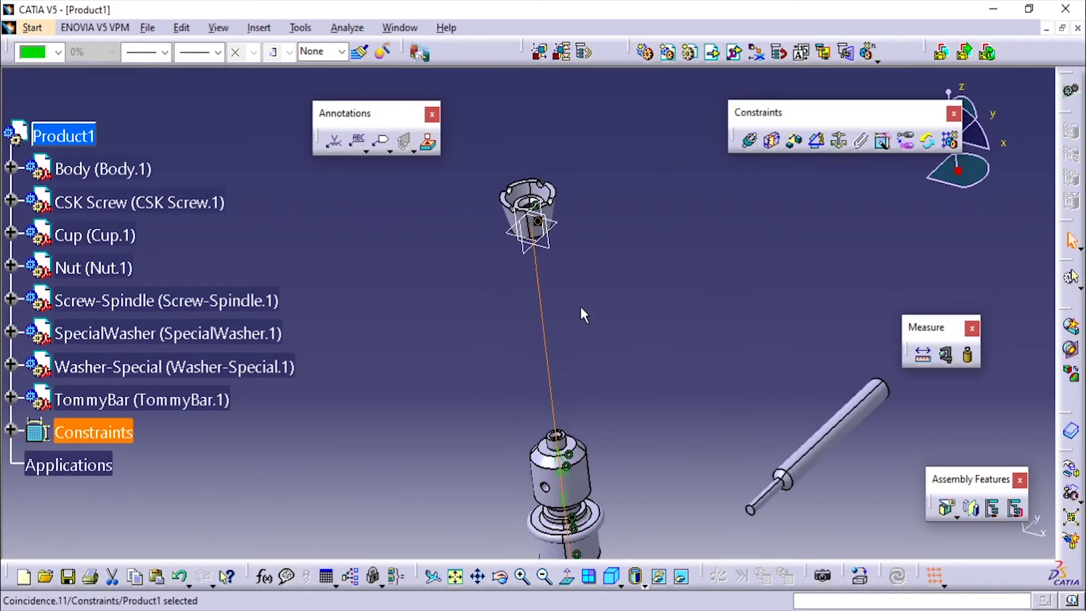
left_click(553, 235)
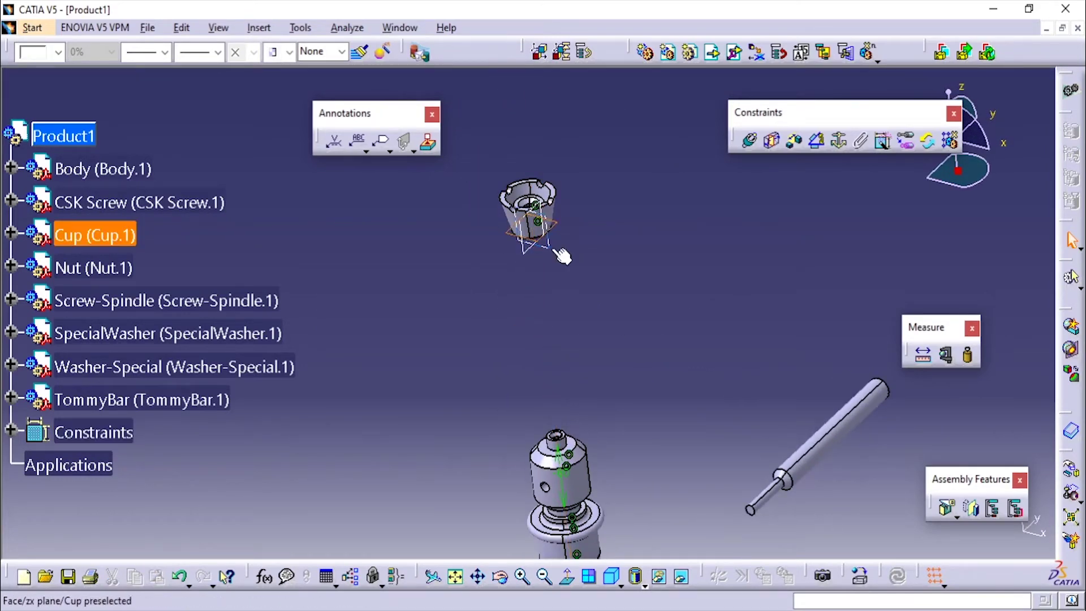
right_click(525, 255)
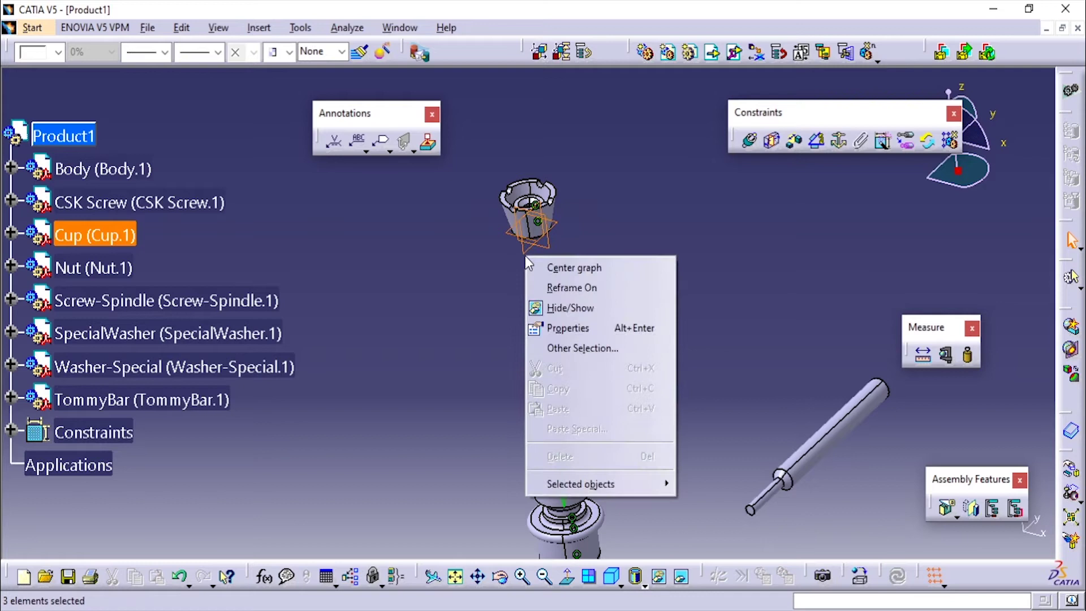
left_click(562, 305)
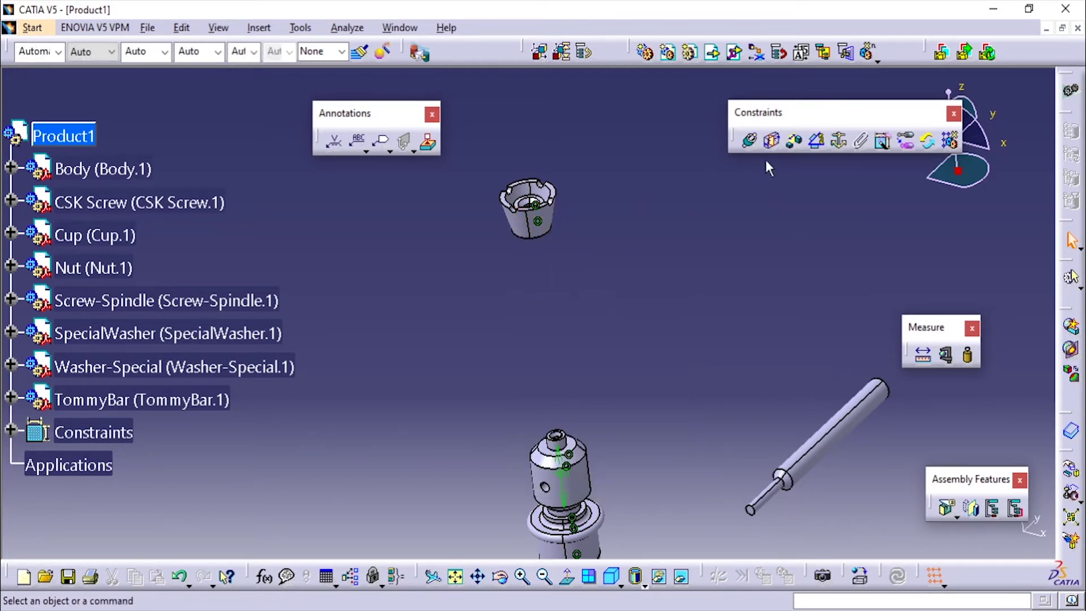
Add a coincidence constraint between the Screw-Spindle's top shoulder face and the Cup's underside, with Opposite orientation, and update the assembly.
left_click(750, 143)
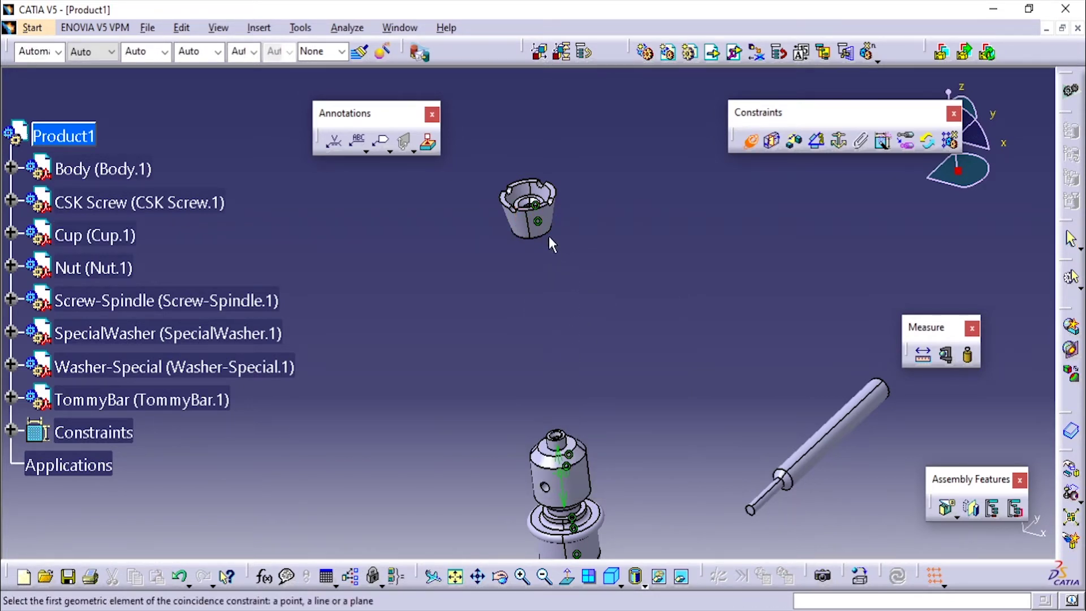
left_click(577, 429)
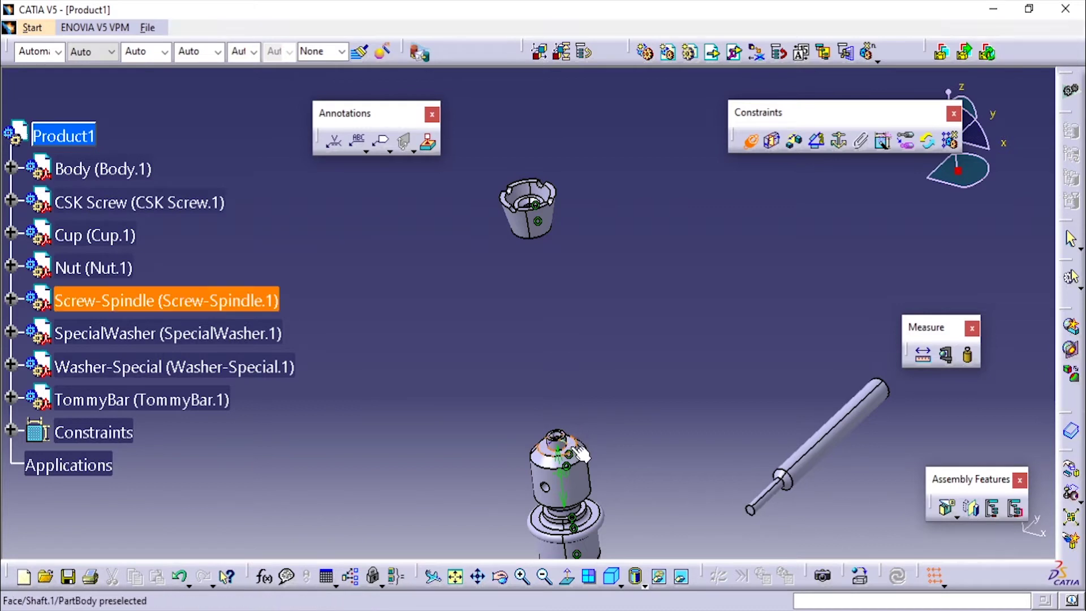
middle_click_drag(601, 275, 577, 342)
middle_click_drag(780, 416, 466, 256)
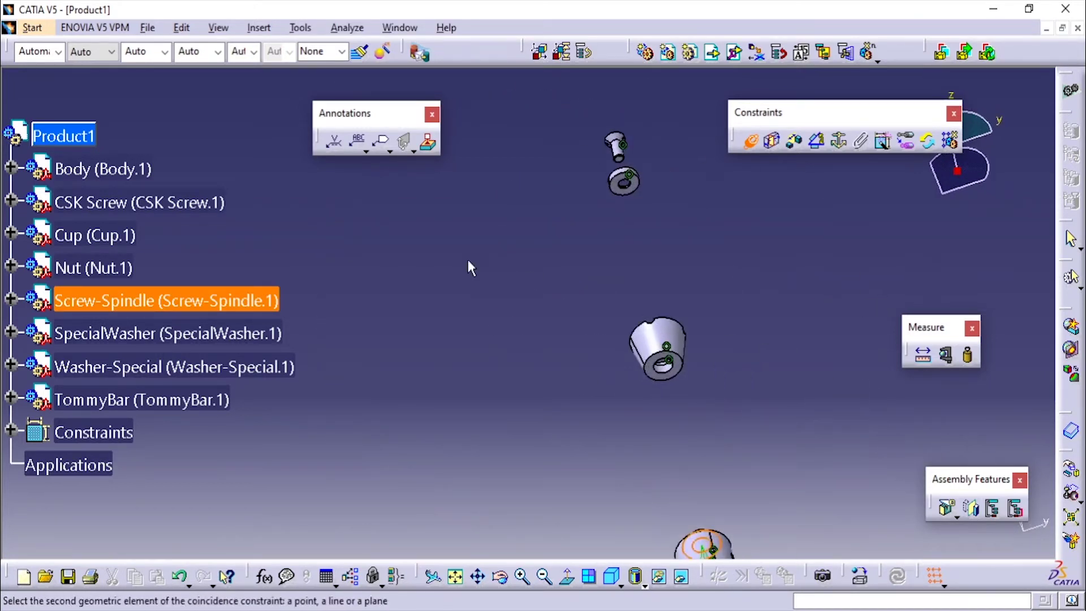
left_click(670, 377)
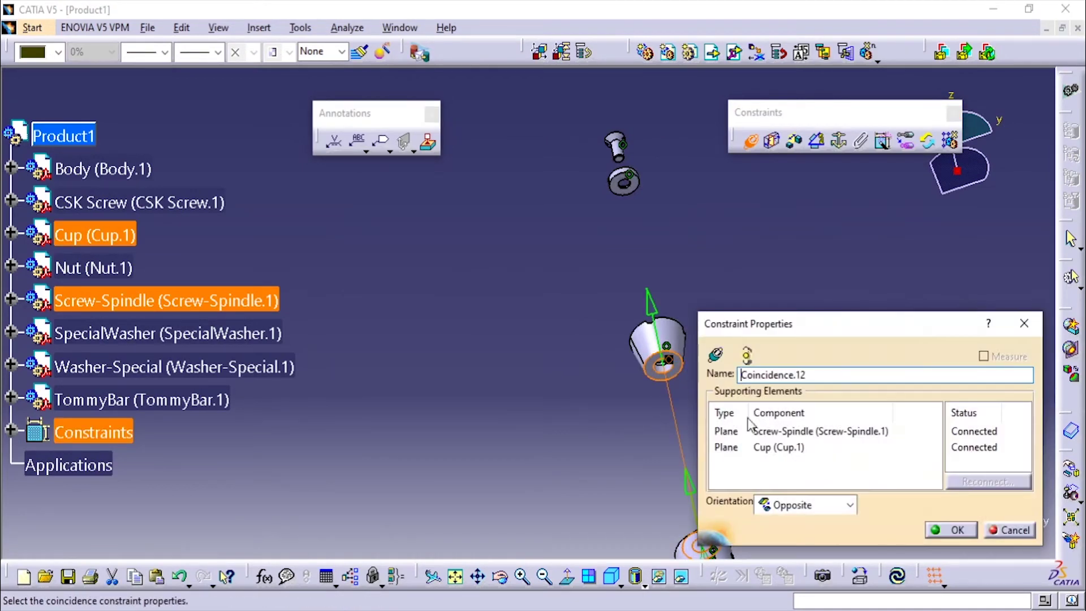
left_click(956, 529)
middle_click_drag(691, 263, 497, 528)
key("ctrl+u")
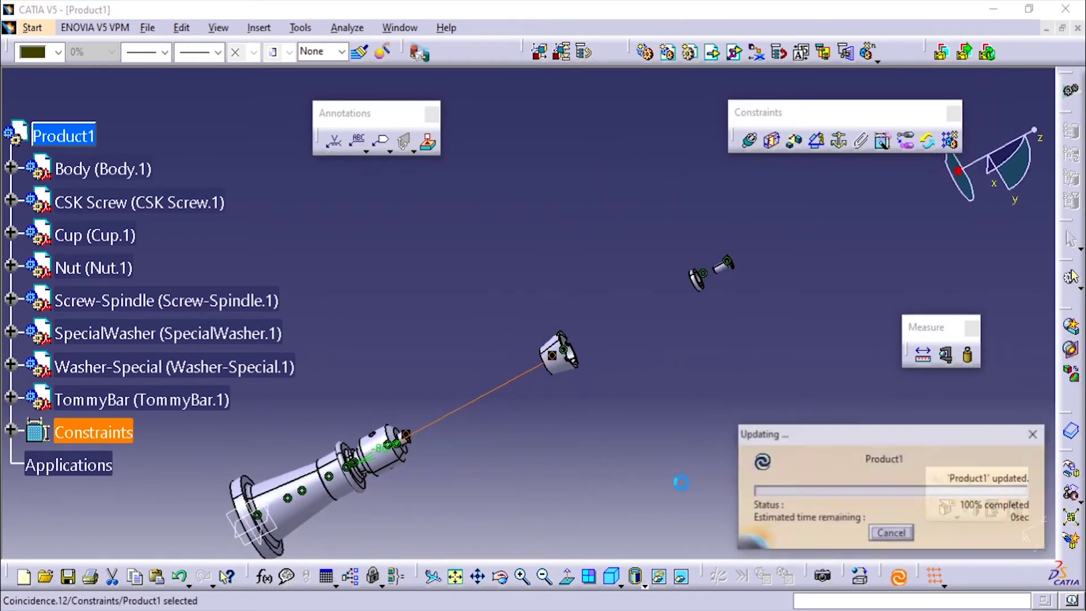
Add a coincidence constraint between the Cup's inner floor face and the flat underside of the Washer-Special, and update the assembly.
left_click(614, 578)
middle_click_drag(708, 468, 544, 283)
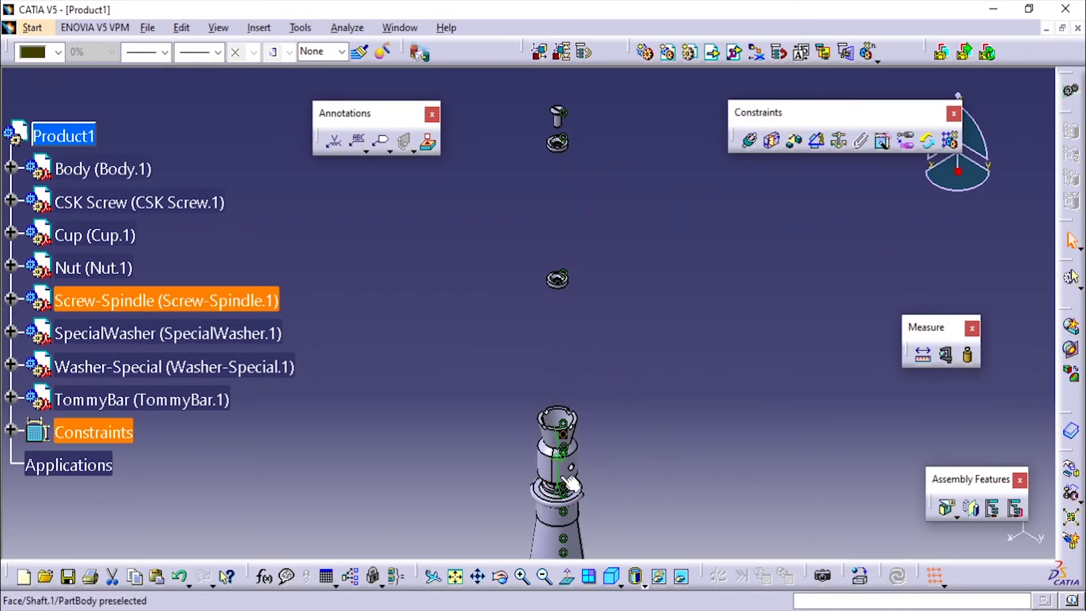
middle_click_drag(578, 383, 463, 366)
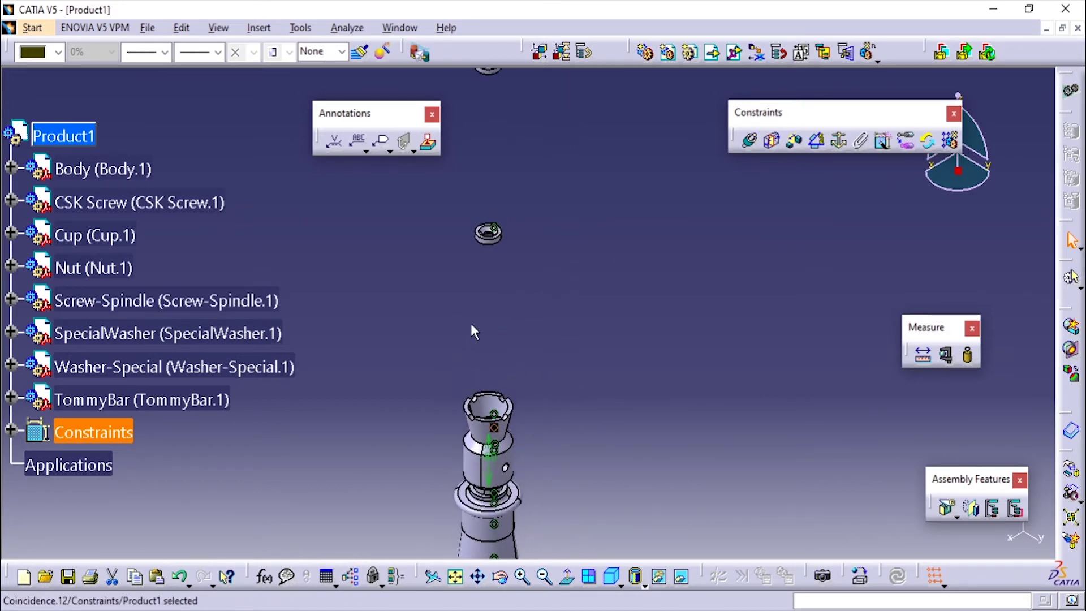
middle_click_drag(491, 320, 605, 301)
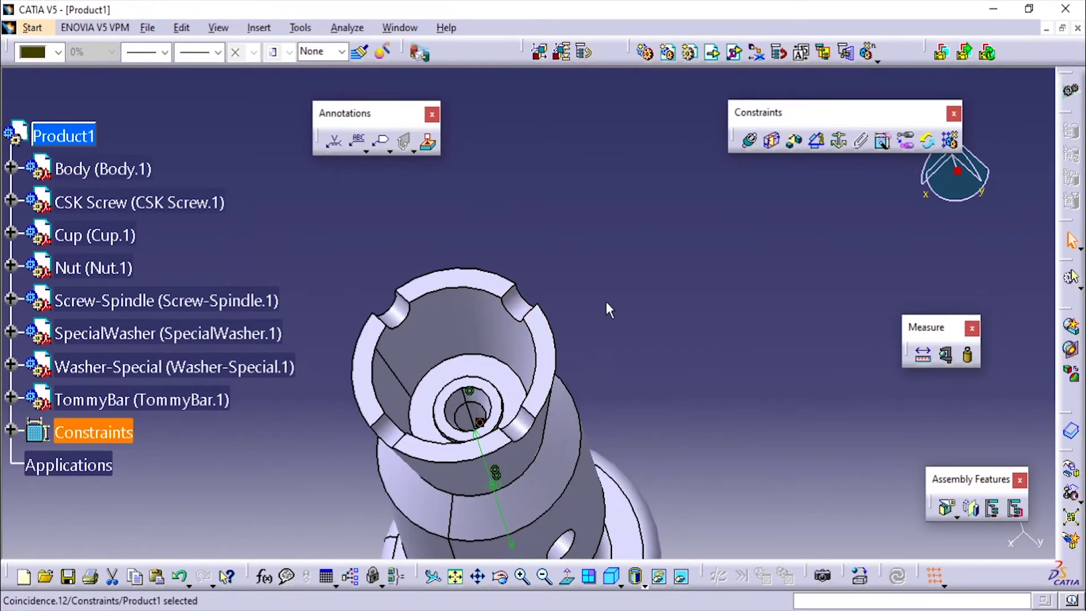
middle_click_drag(562, 406, 554, 277)
left_click(752, 142)
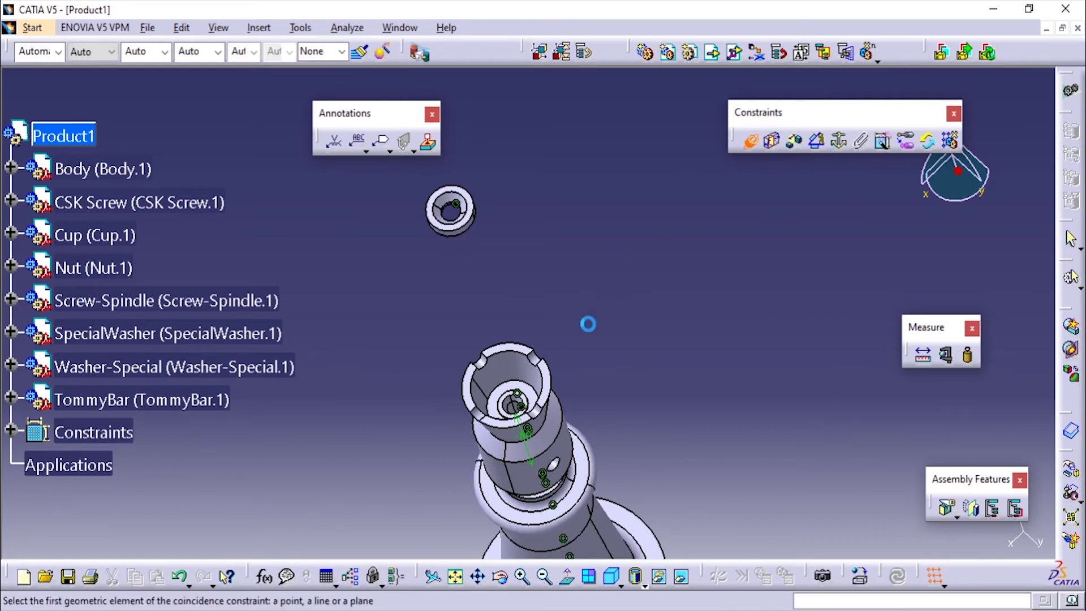
middle_click_drag(586, 328, 564, 266)
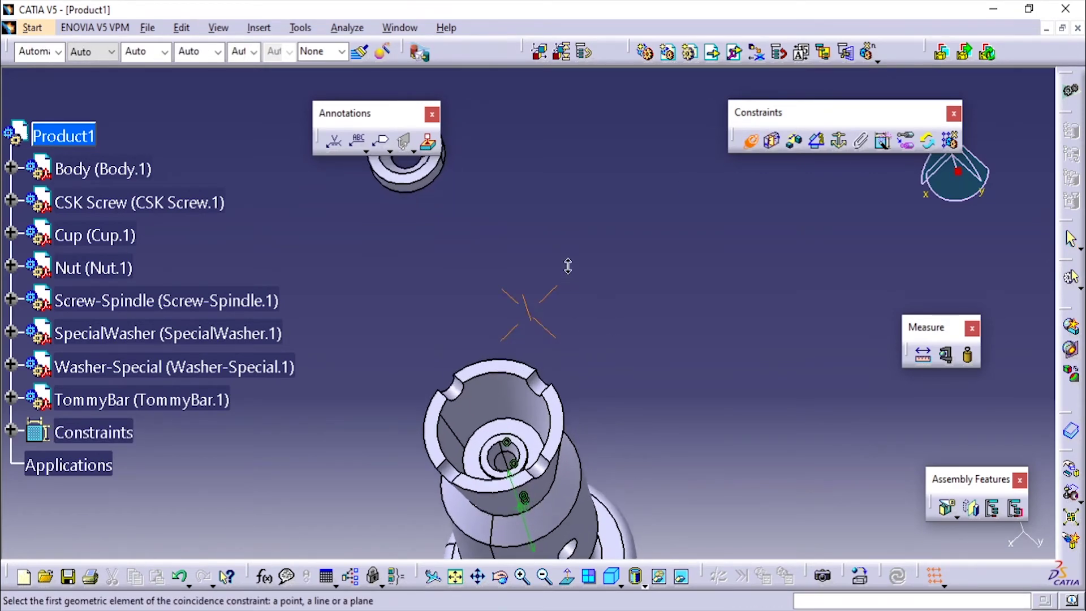
left_click(541, 451)
middle_click_drag(584, 361, 384, 246)
left_click(522, 269)
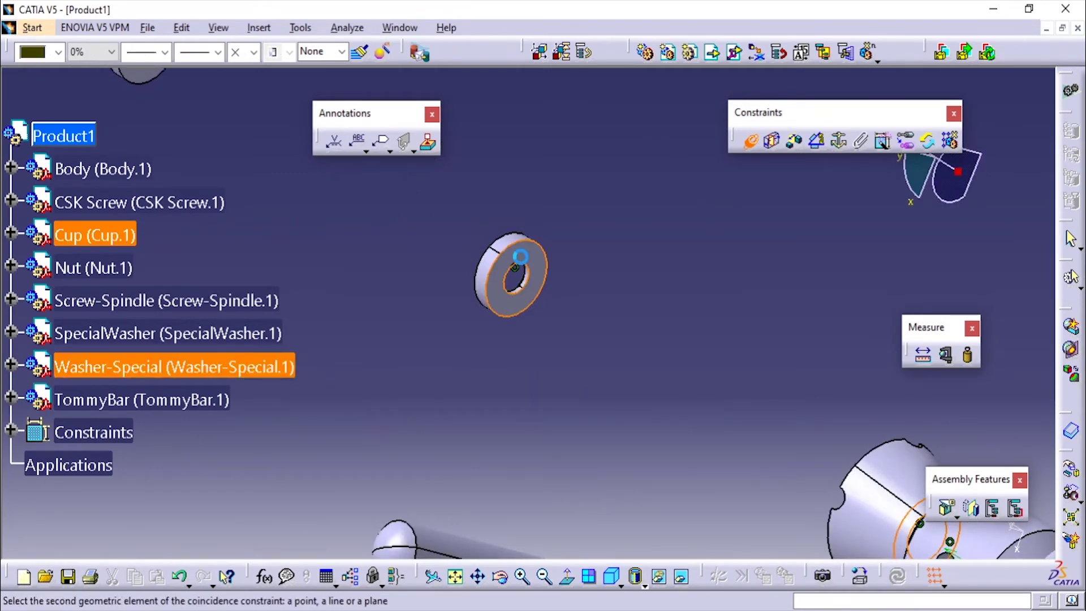
left_click(934, 531)
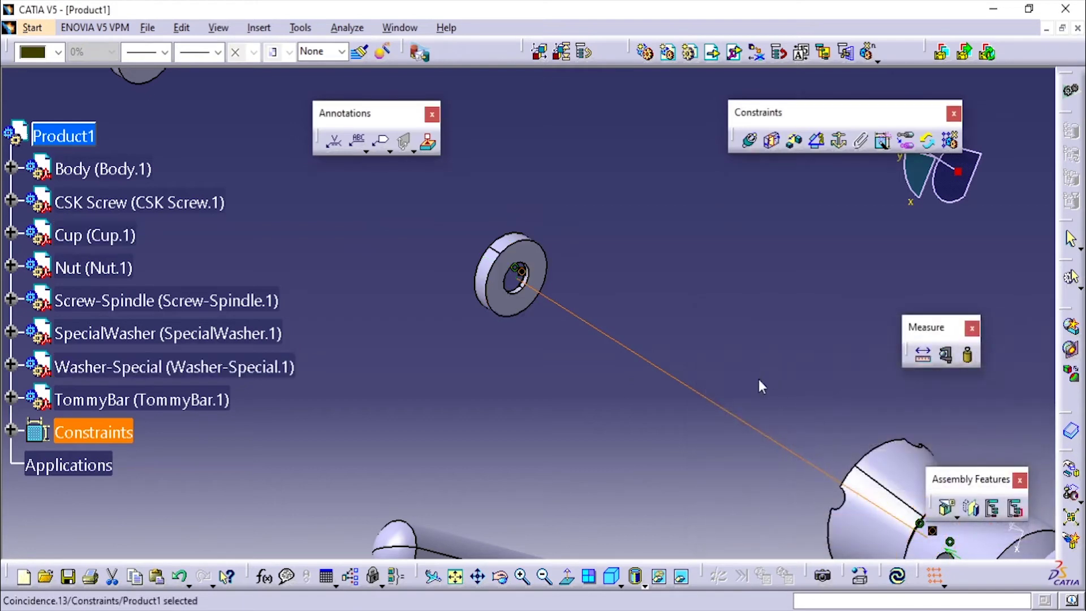
key("ctrl+u")
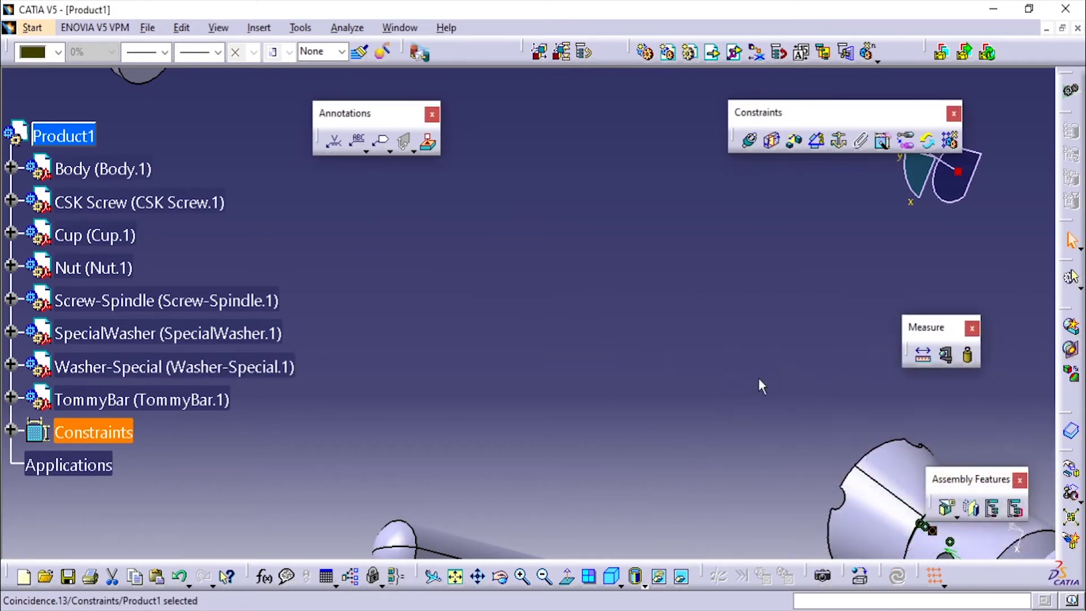
Examine the Washer-Special's position inside the Cup and the loose CSK Screw and SpecialWasher above the jack.
middle_click_drag(647, 358, 480, 382)
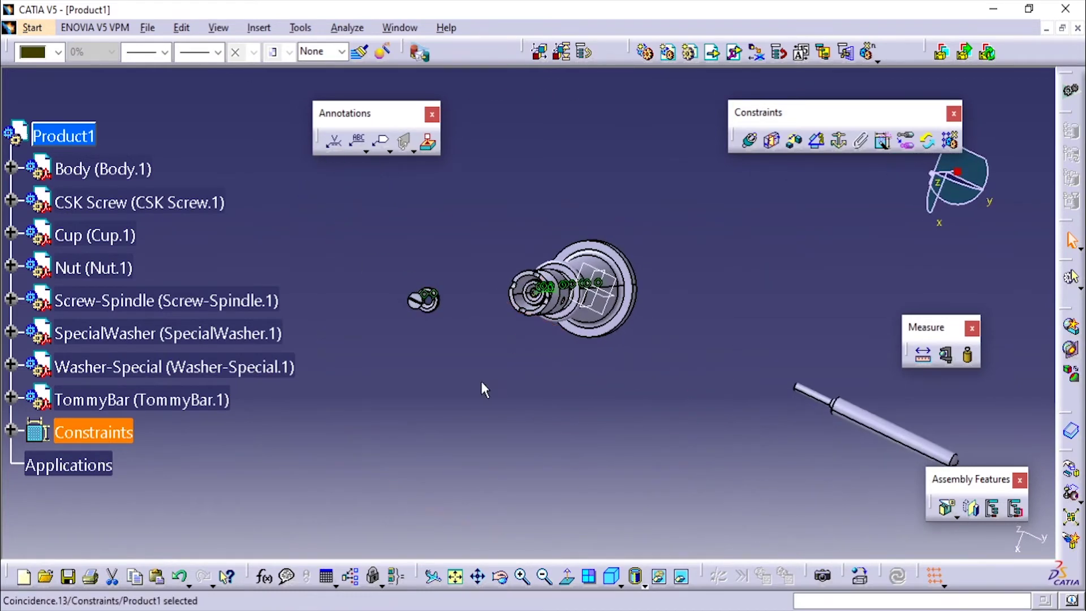
left_click(614, 576)
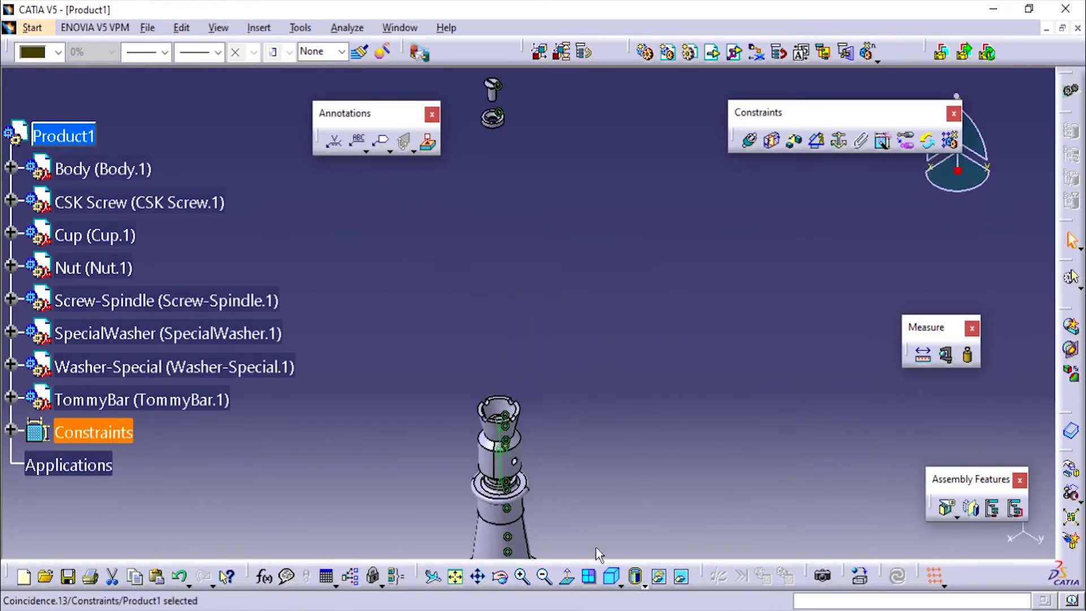
middle_click_drag(545, 378, 605, 589)
left_click(622, 582)
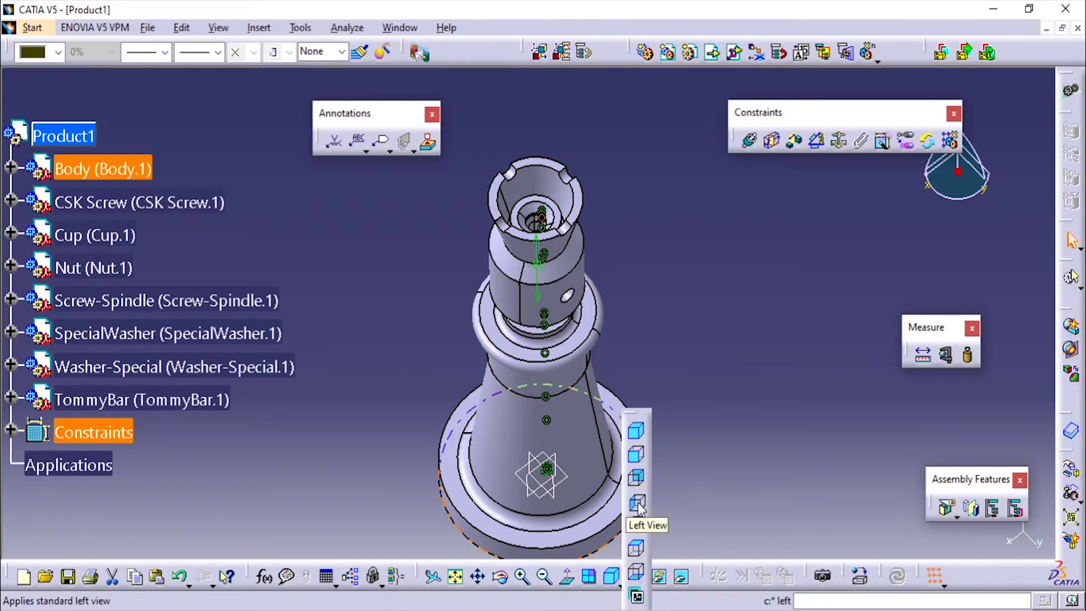
left_click(637, 553)
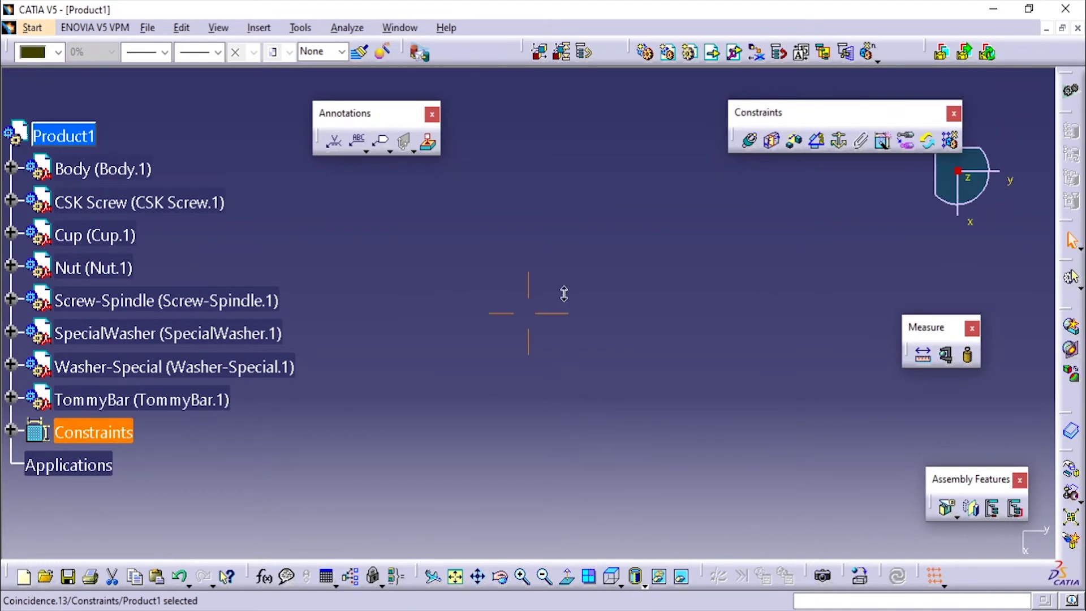
middle_click_drag(563, 294, 519, 397)
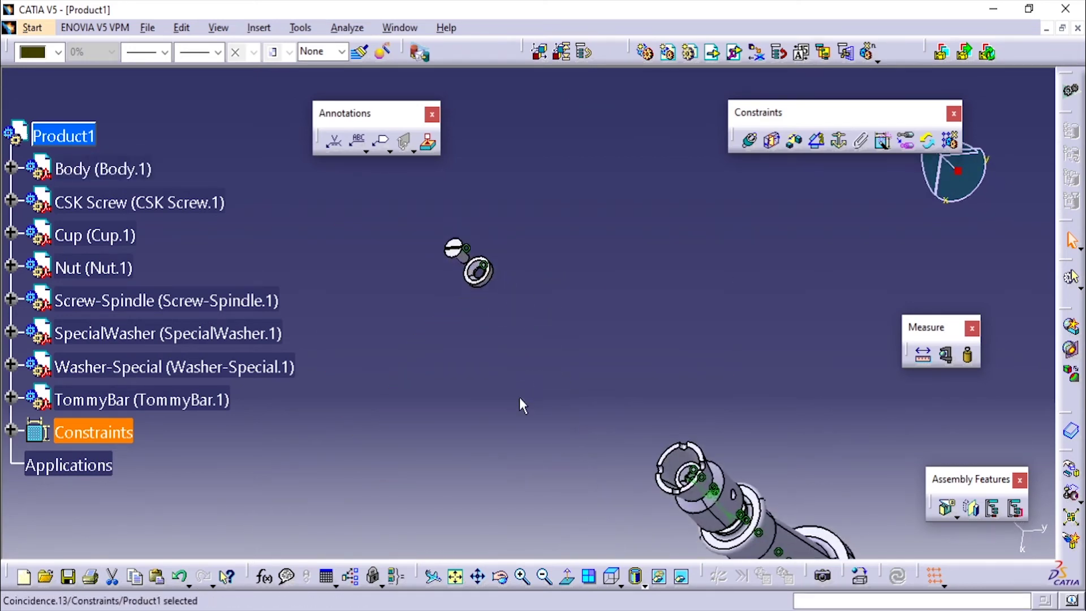
left_click(745, 504)
middle_click_drag(745, 503, 646, 500)
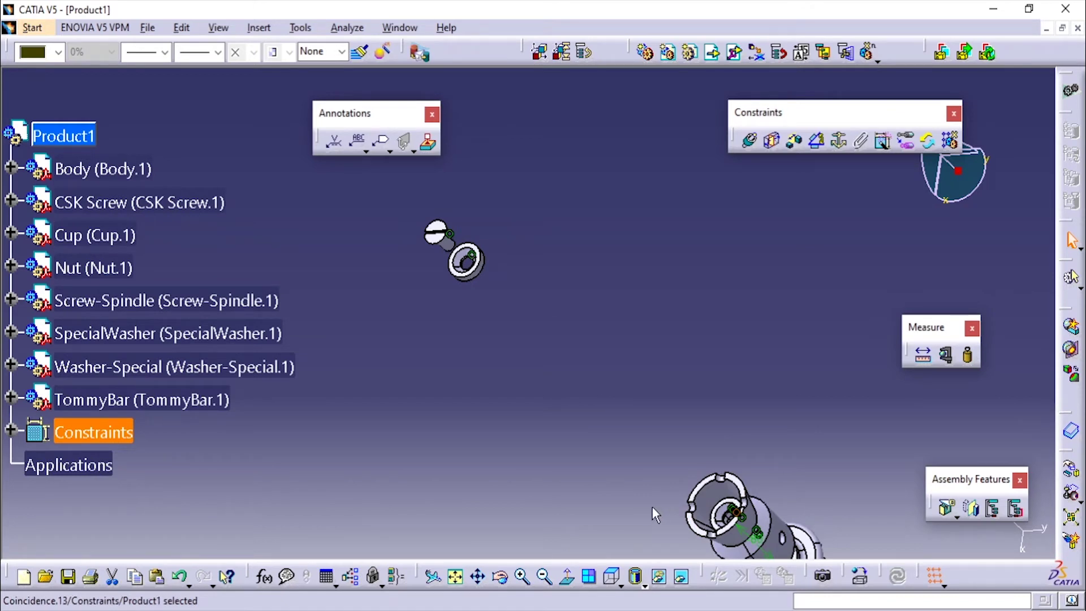
Delete the loose SpecialWasher component from the assembly, keeping the Washer-Special.
left_click(227, 371)
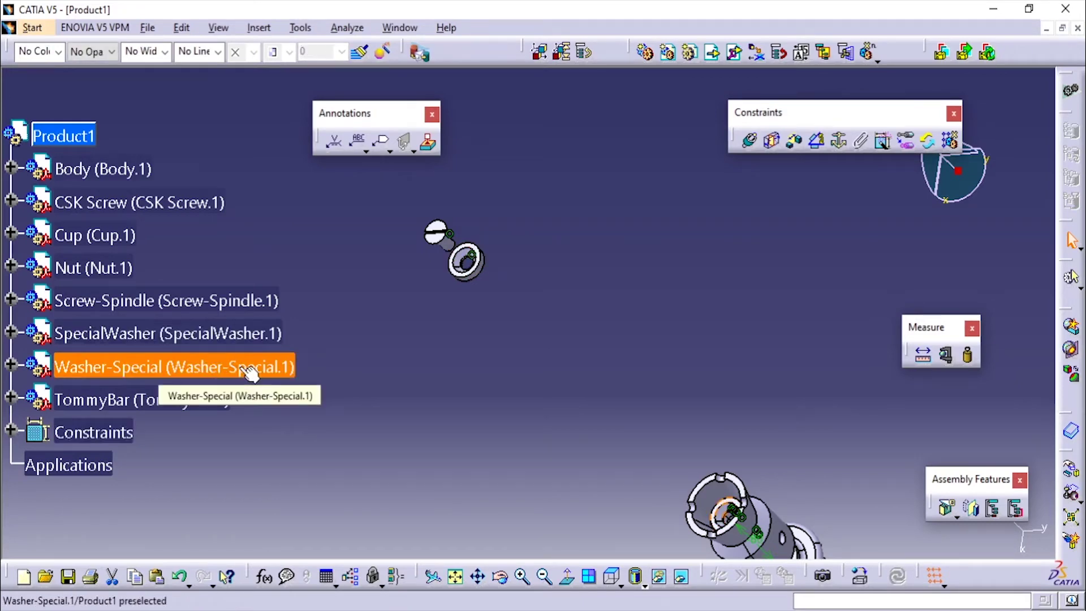
right_click(242, 371)
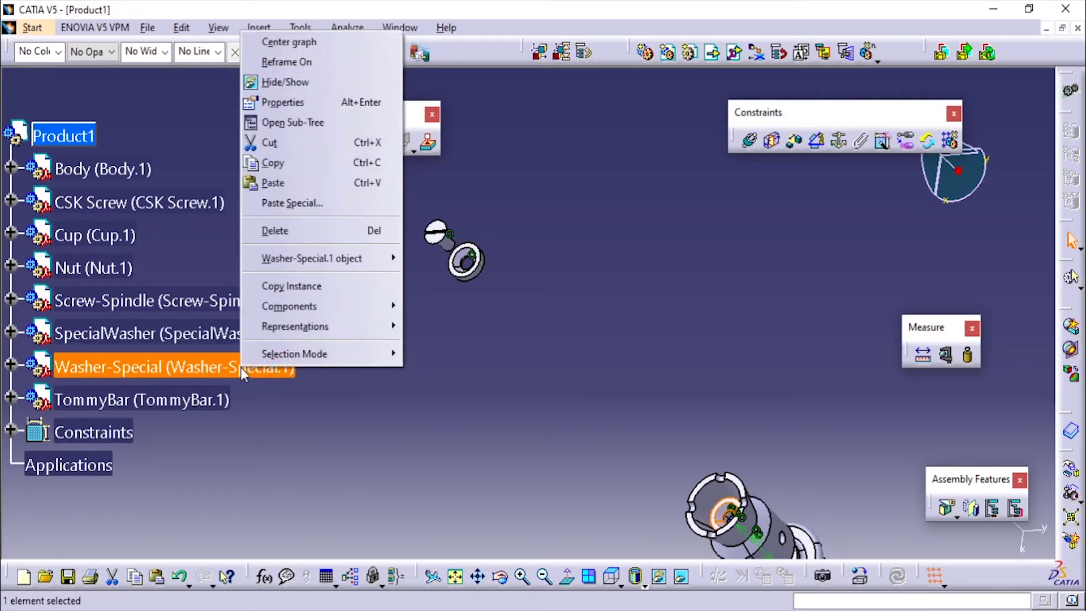
left_click(201, 333)
left_click(206, 339)
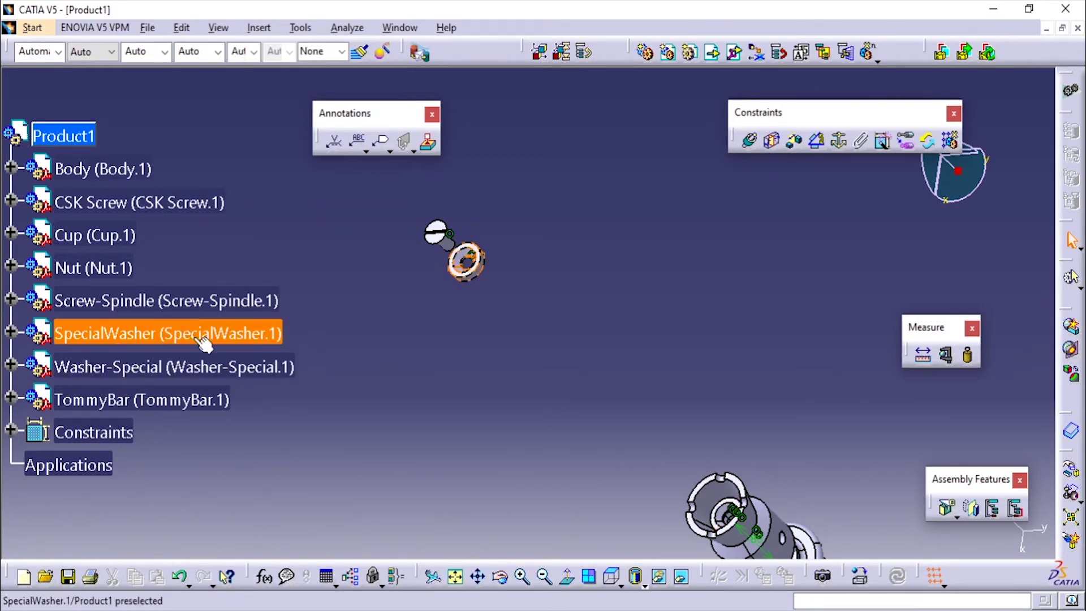
right_click(256, 334)
left_click(330, 485)
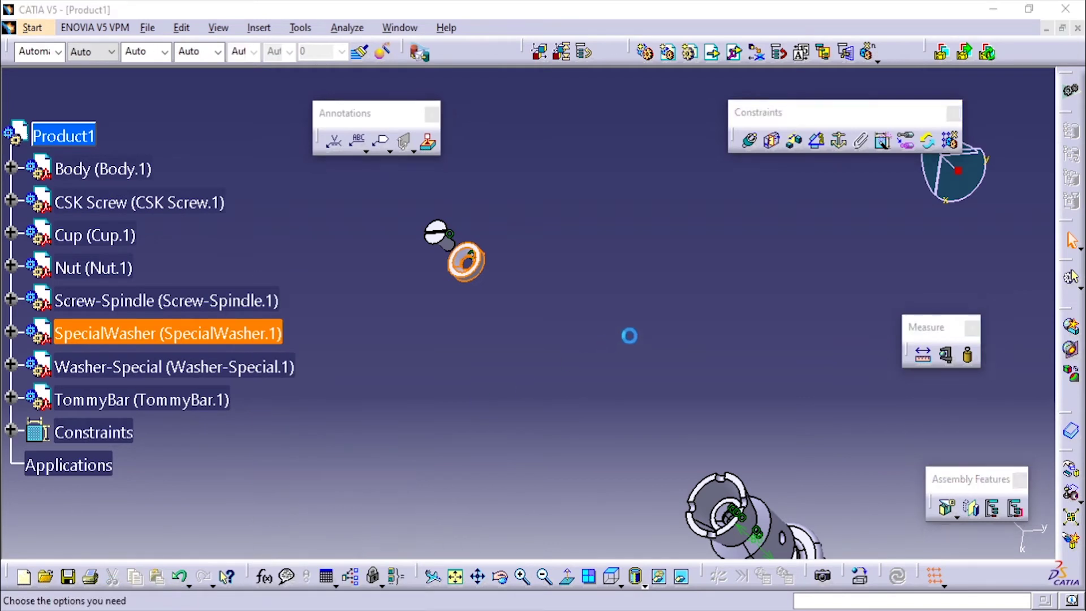
left_click(959, 530)
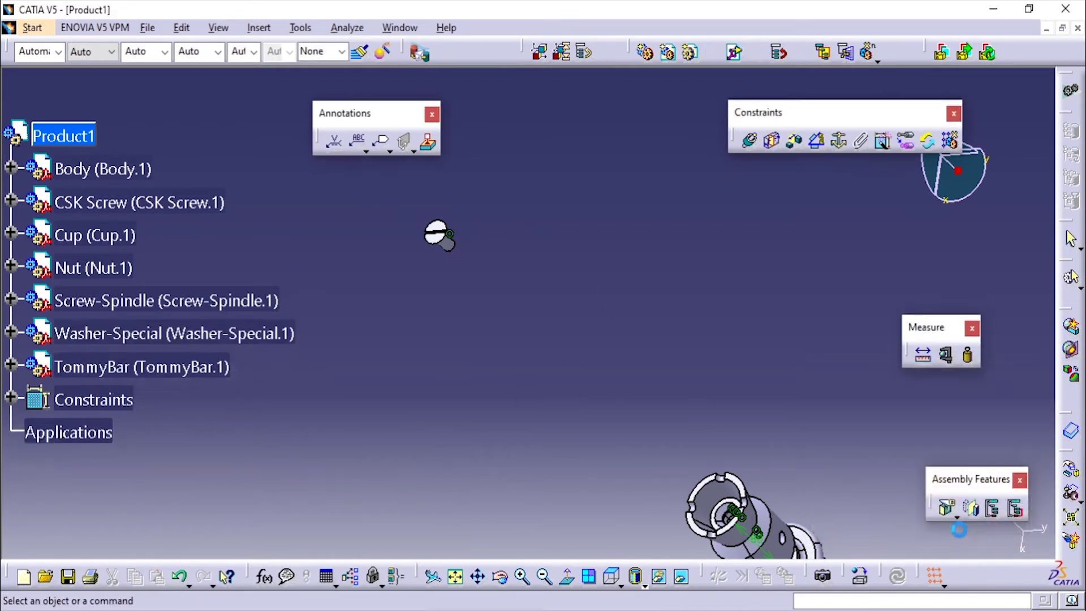
Add a coincidence constraint between the CSK Screw's slotted head face and the Washer-Special's top face with Same orientation, and update the assembly.
left_click(753, 142)
left_click(441, 236)
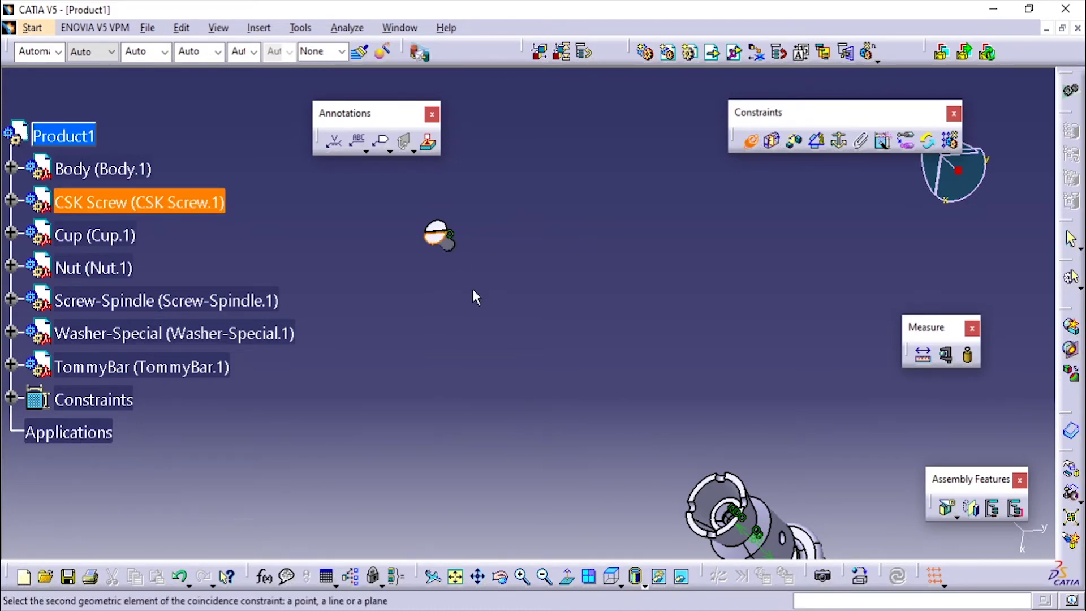
middle_click_drag(473, 288, 684, 243)
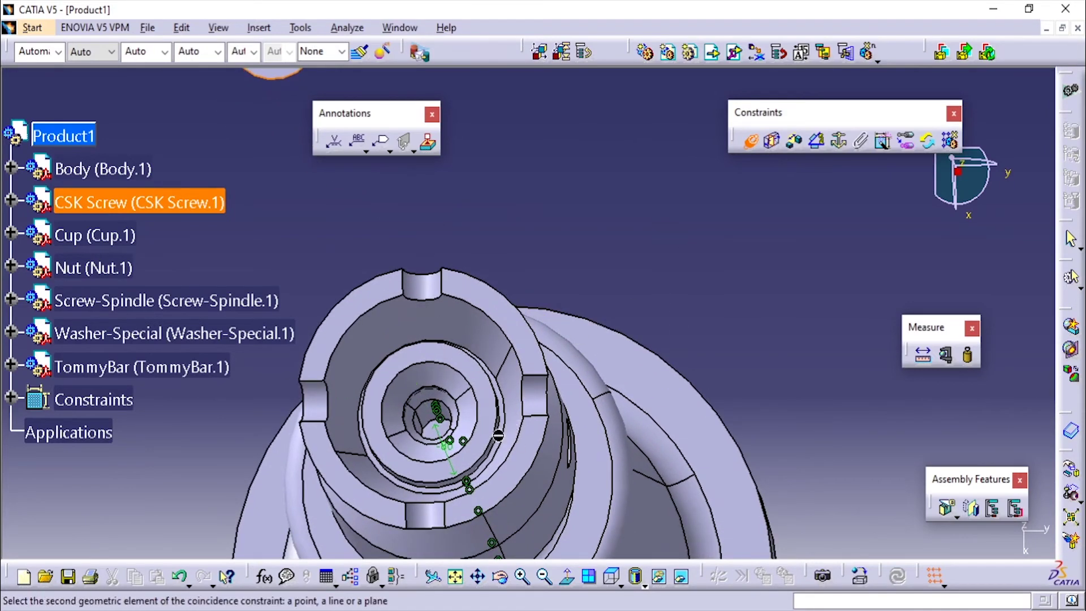
left_click(488, 444)
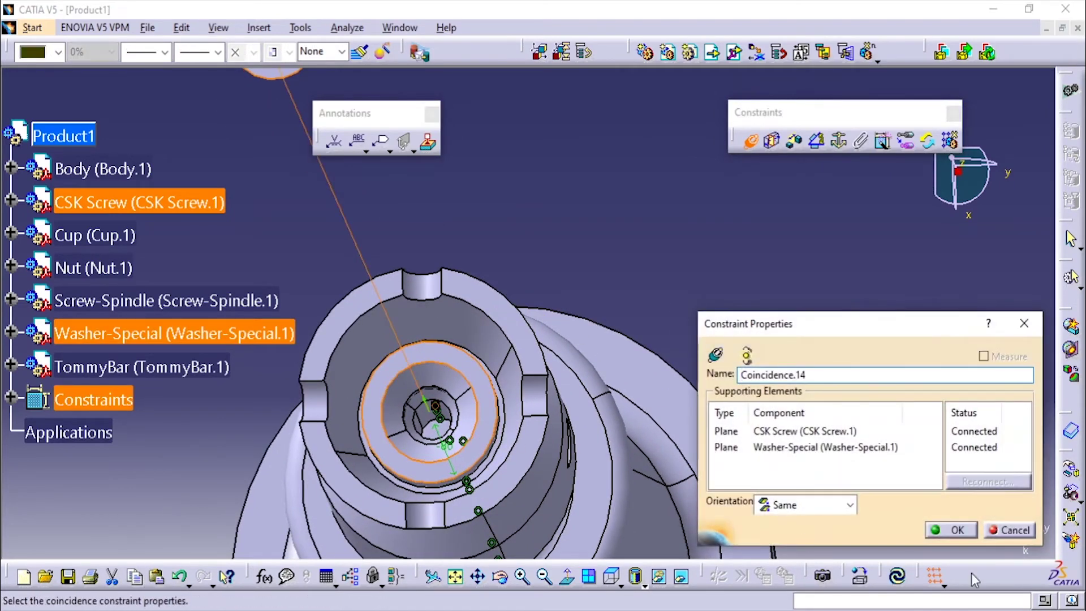
left_click(950, 530)
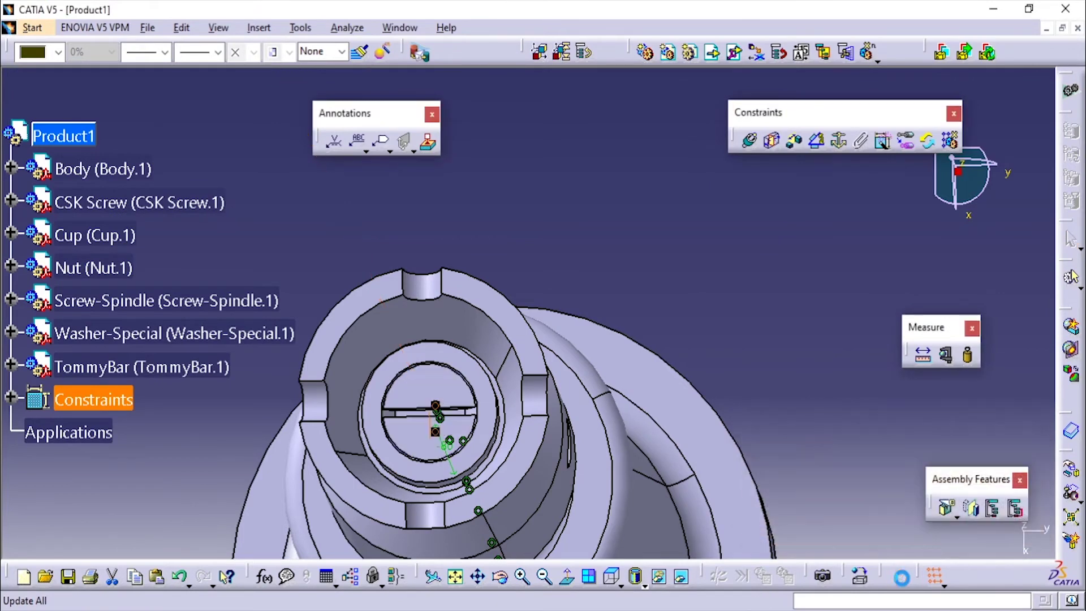
Add a coincidence constraint between the TommyBar's axis and the axis of the cross hole in the Screw-Spindle's head.
middle_click_drag(795, 362, 440, 362)
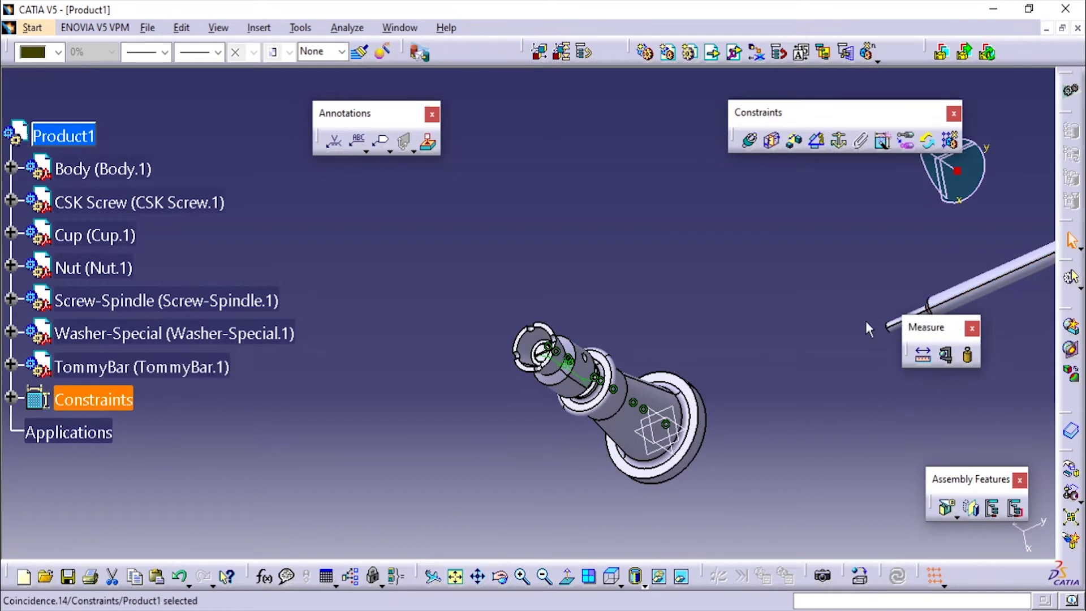
left_click(749, 141)
middle_click_drag(829, 389, 722, 436)
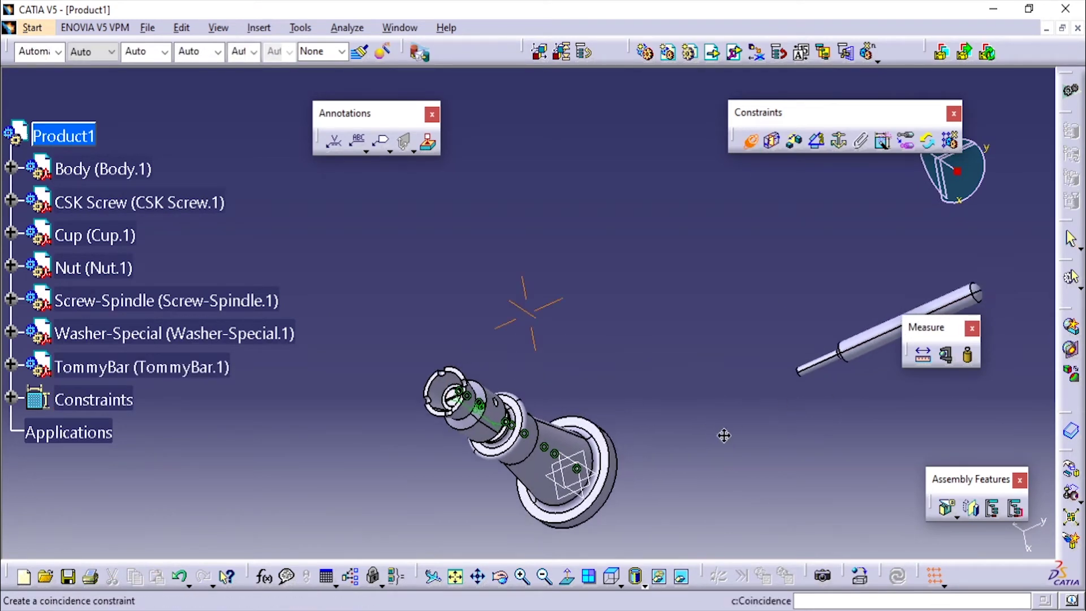
left_click(817, 360)
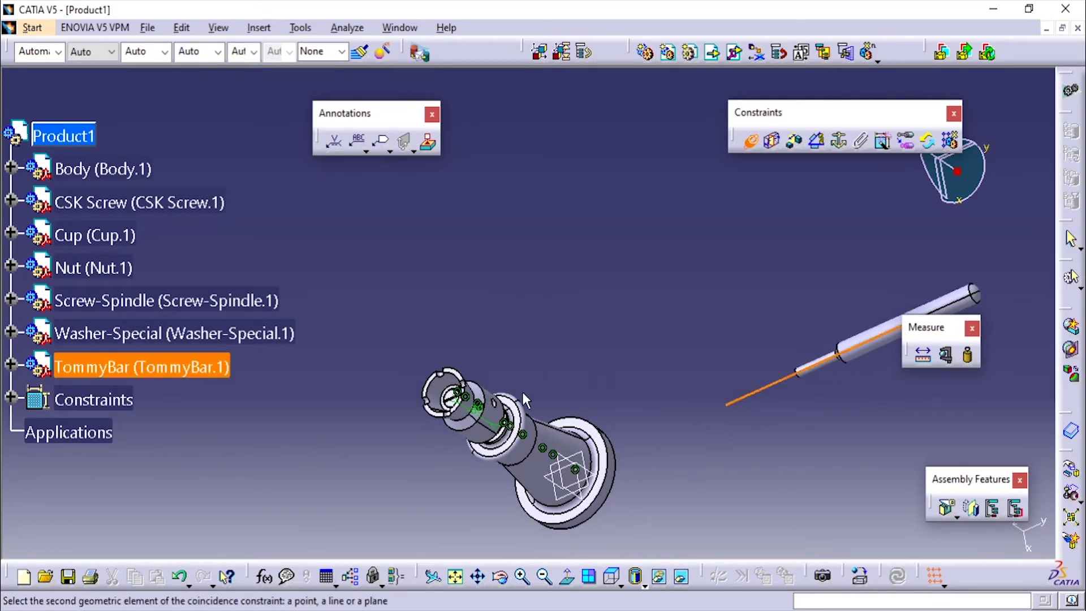
middle_click_drag(525, 400, 474, 463)
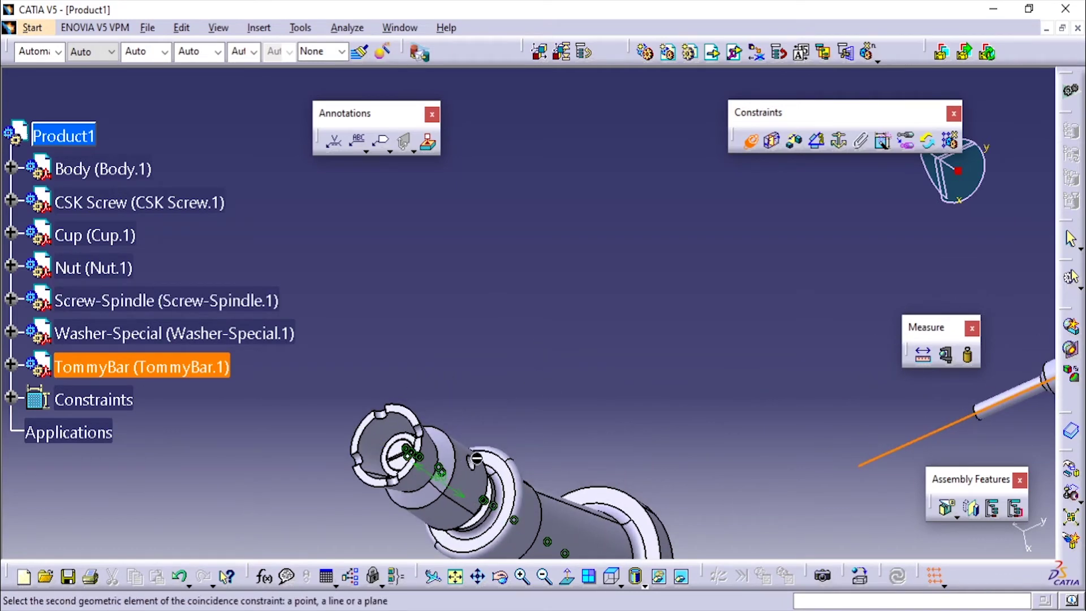
middle_click_drag(555, 383, 519, 430)
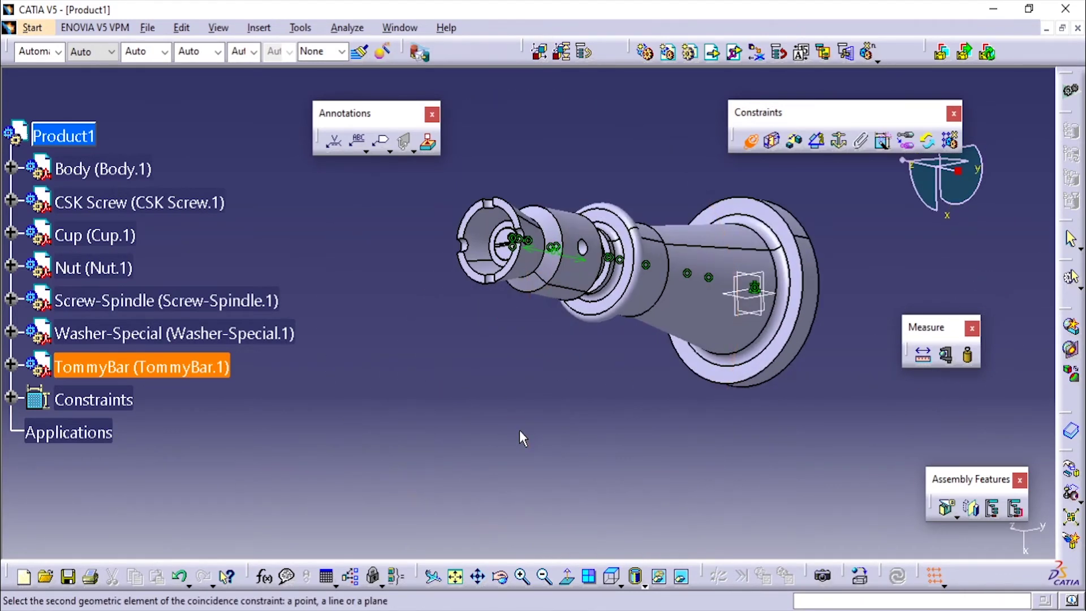
middle_click_drag(608, 341, 578, 358)
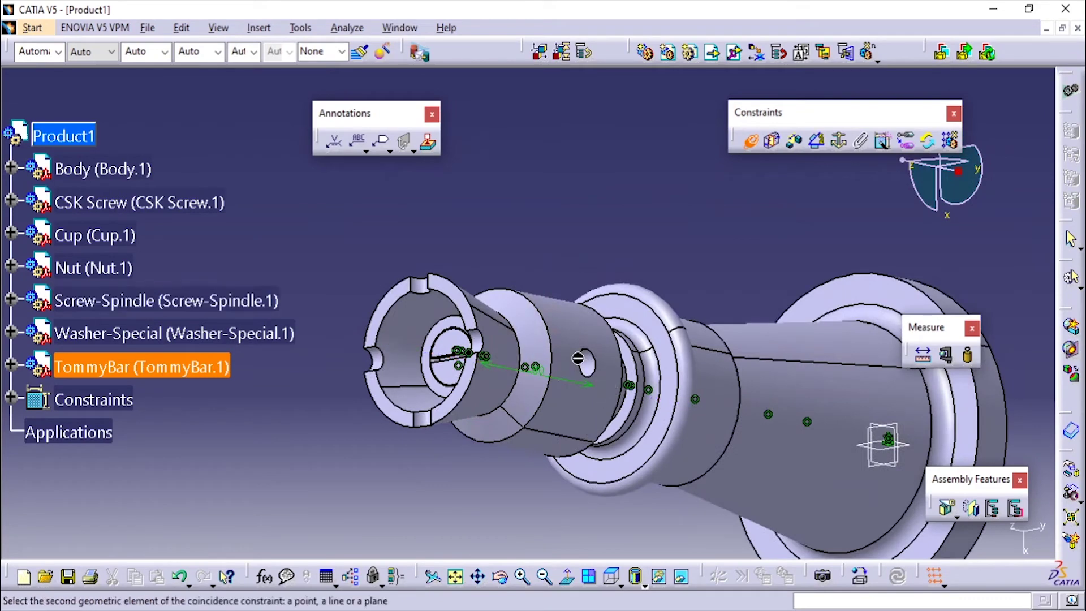
left_click(594, 364)
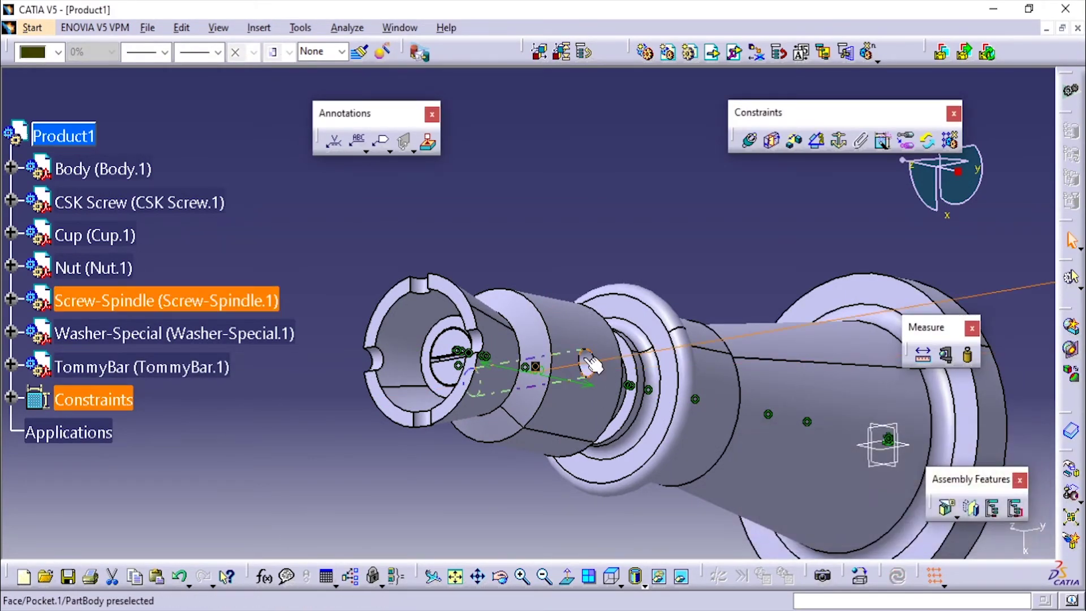
Examine the TommyBar's alignment with the Screw-Spindle's cross hole in the top and isometric views.
middle_click_drag(536, 362, 798, 322)
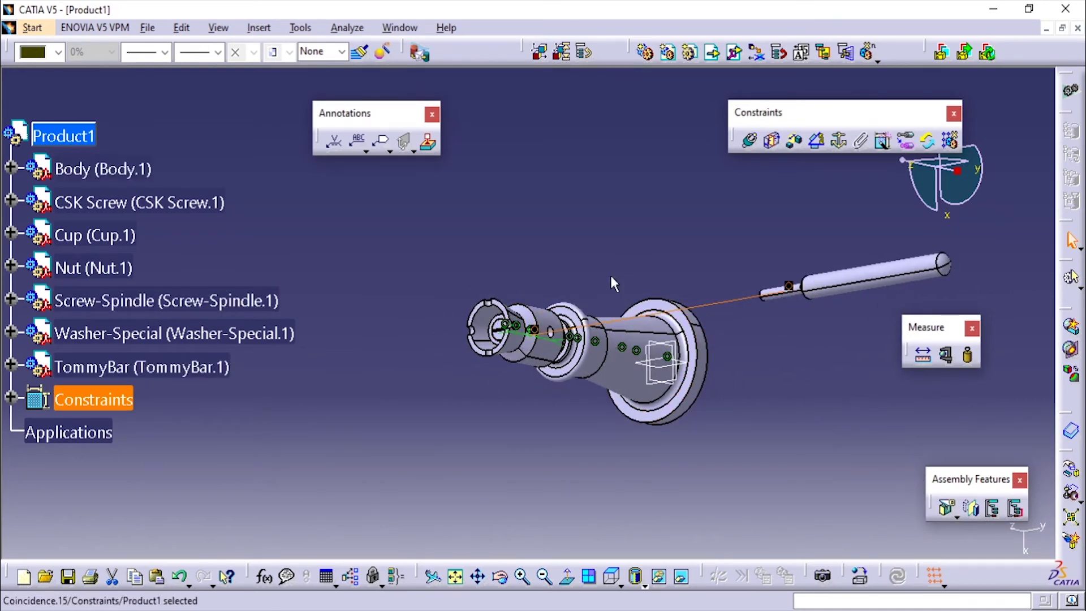
middle_click_drag(613, 283, 724, 272)
middle_click_drag(588, 393, 741, 424)
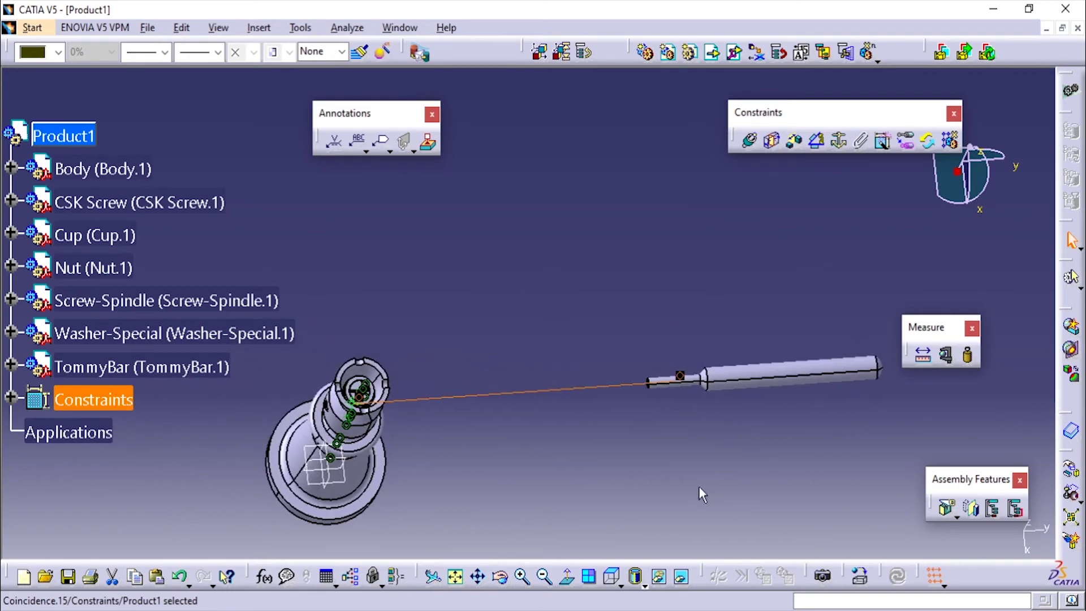
left_click(616, 581)
left_click(618, 585)
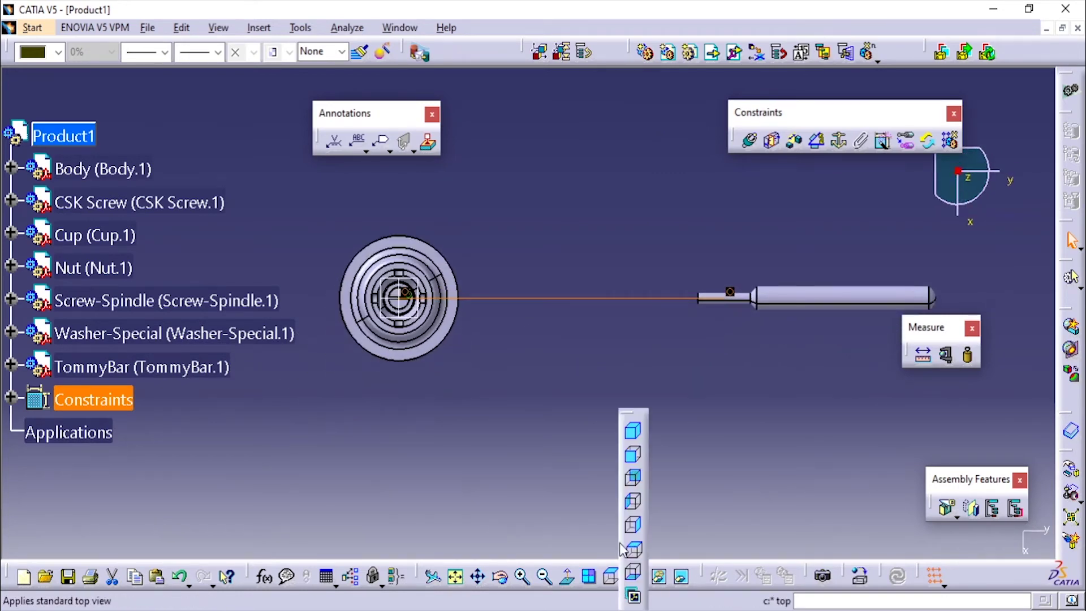
left_click(631, 426)
middle_click_drag(631, 427, 622, 297)
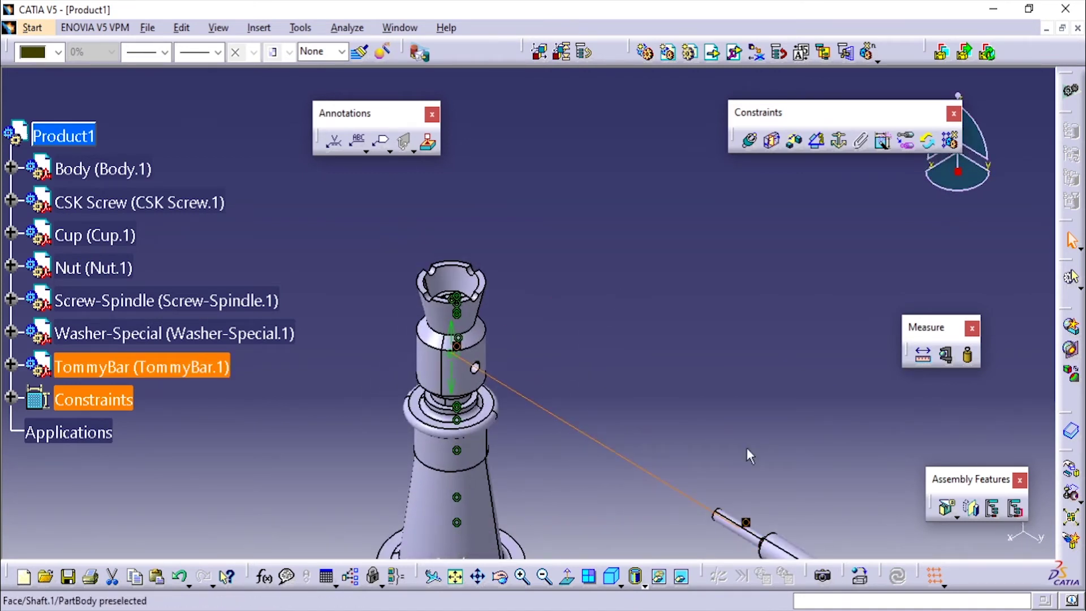
Try moving the TommyBar along the Z axis with Manipulation, and update the assembly.
left_click(749, 141)
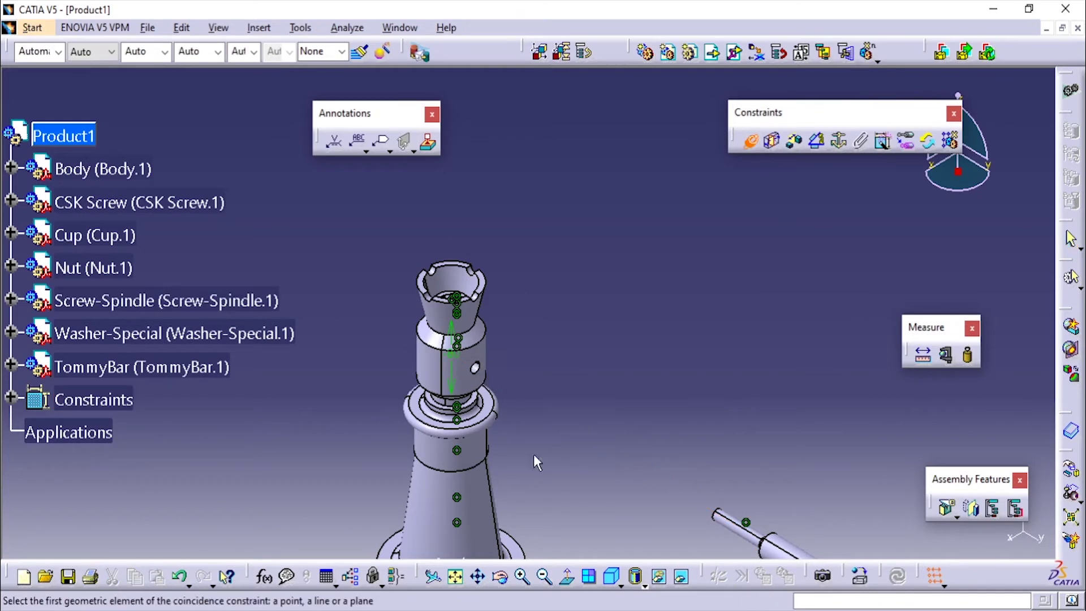
left_click(792, 547)
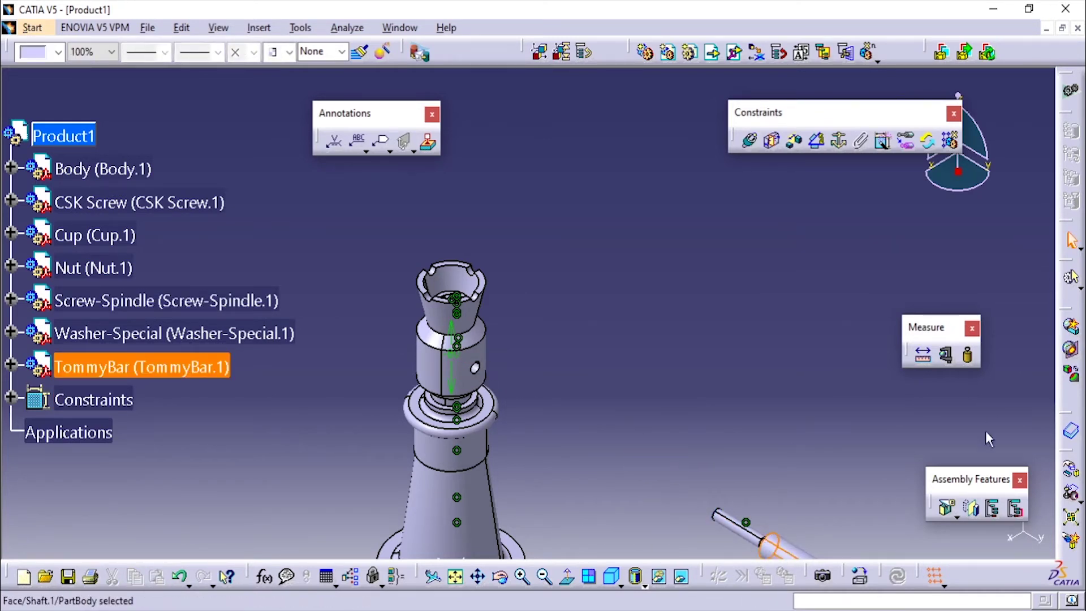
left_click(1073, 474)
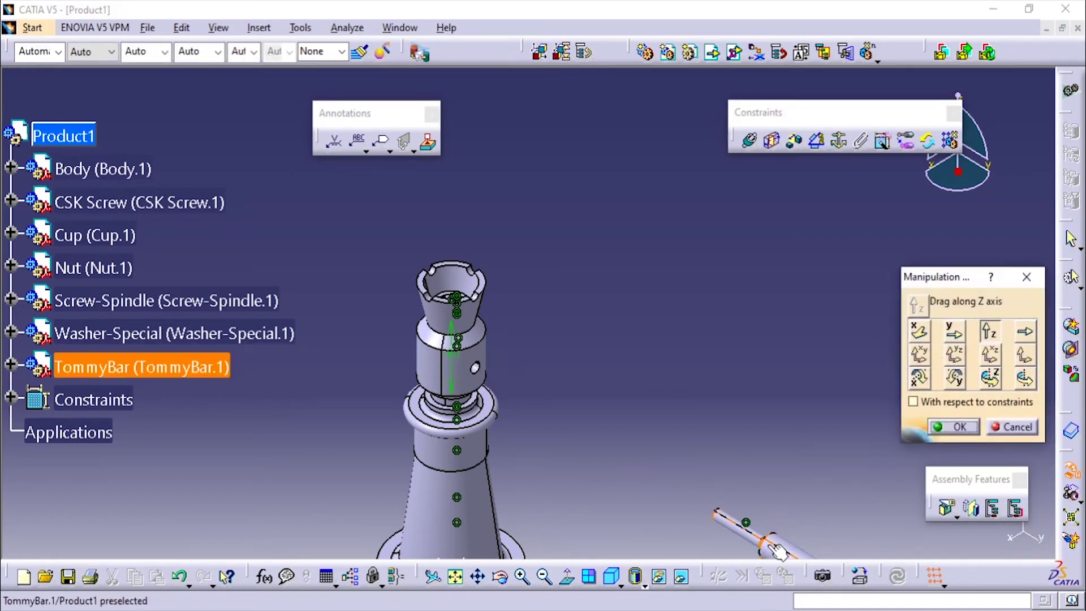
left_click_drag(769, 543, 592, 456)
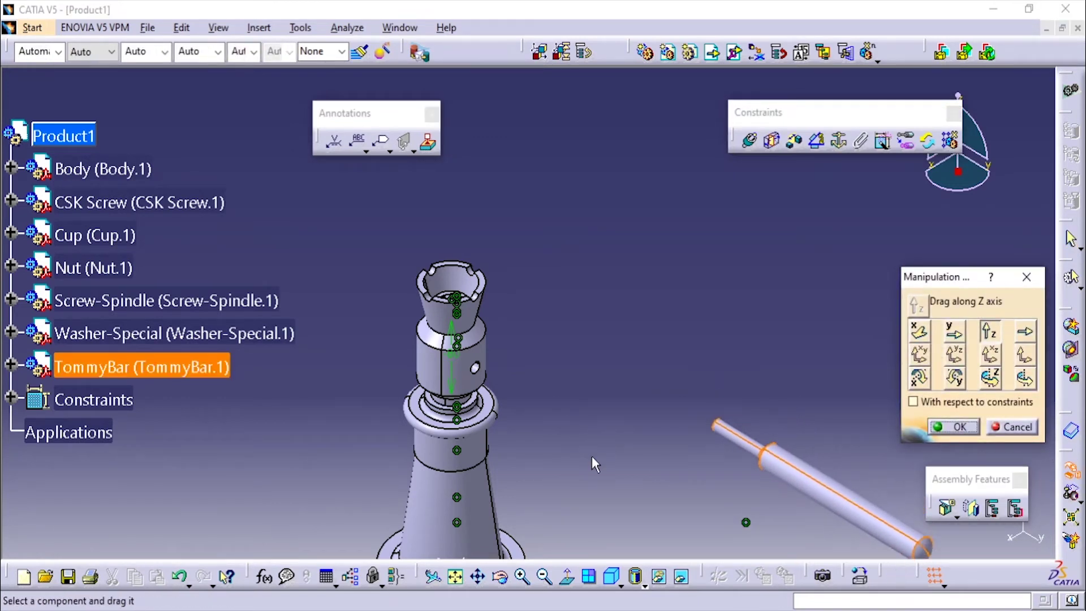
left_click(961, 423)
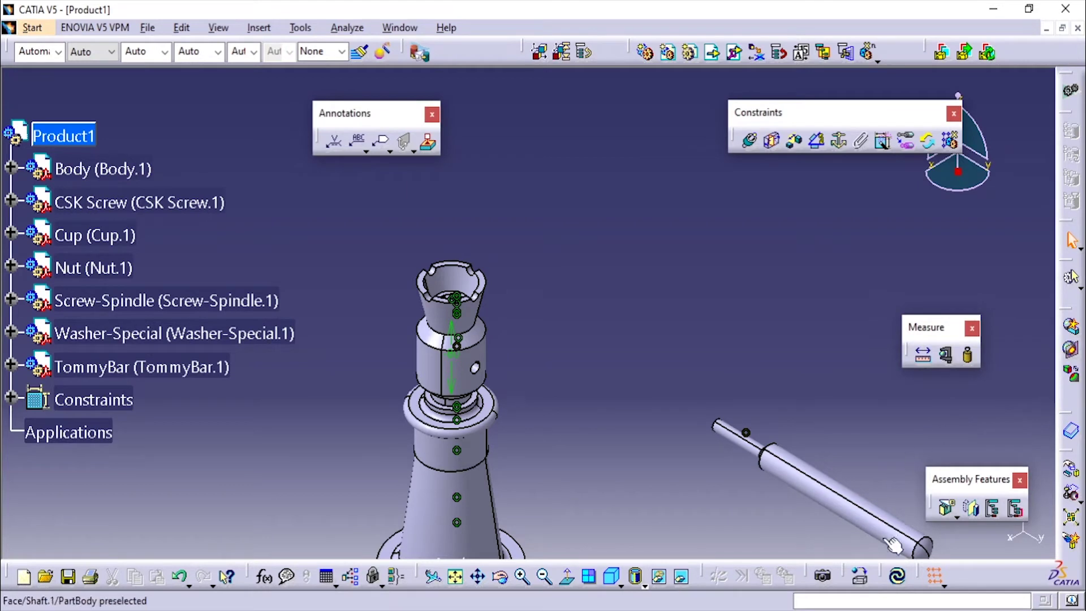
left_click(898, 579)
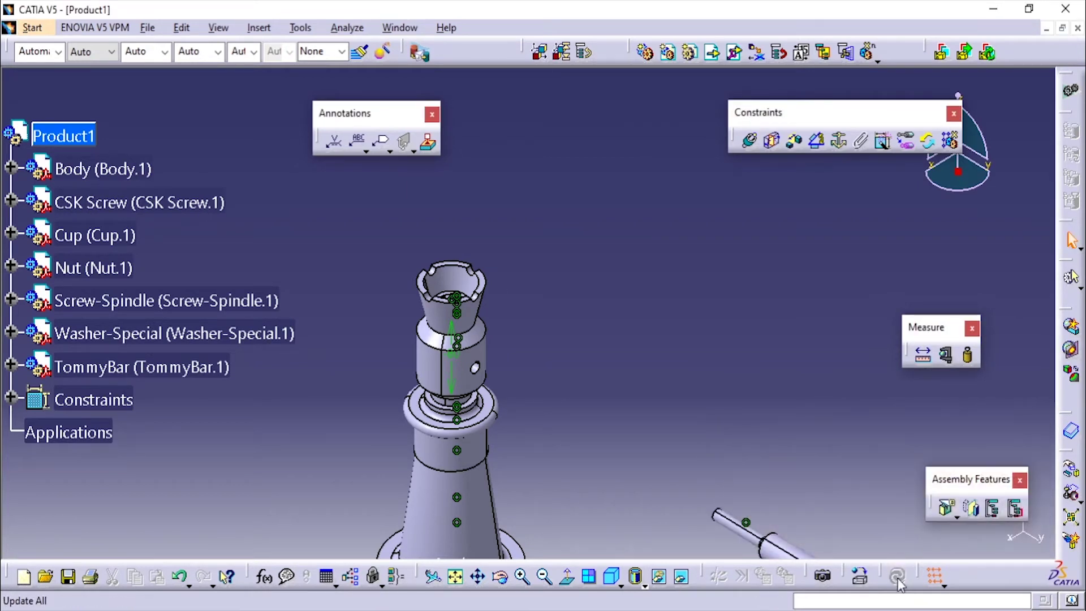
Move the TommyBar along the Y axis into the Screw-Spindle's cross hole with Manipulation, and fix it in place.
left_click(1071, 470)
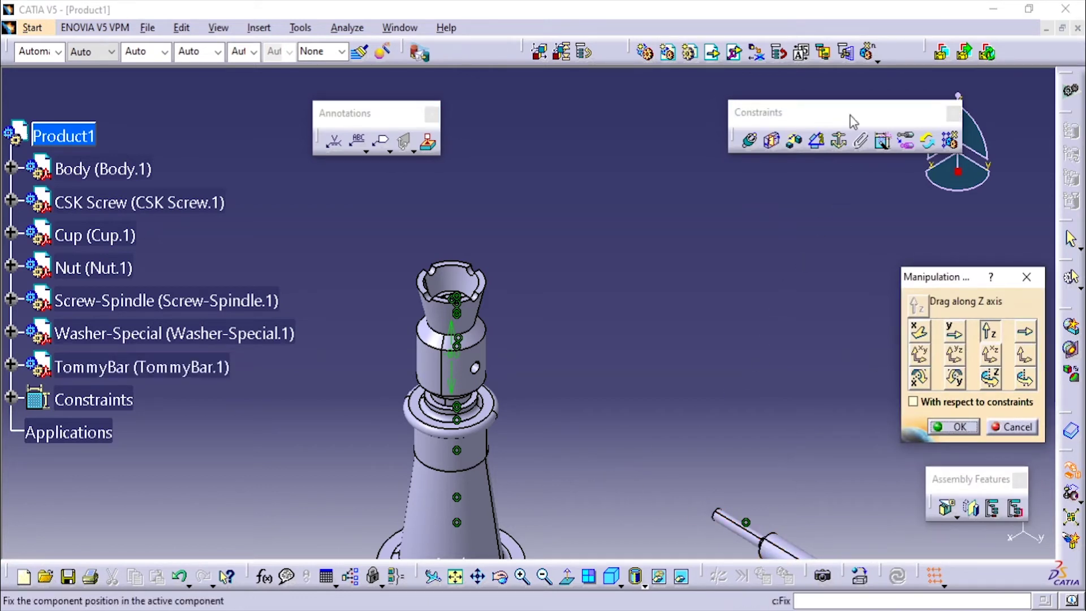
left_click_drag(850, 116, 738, 115)
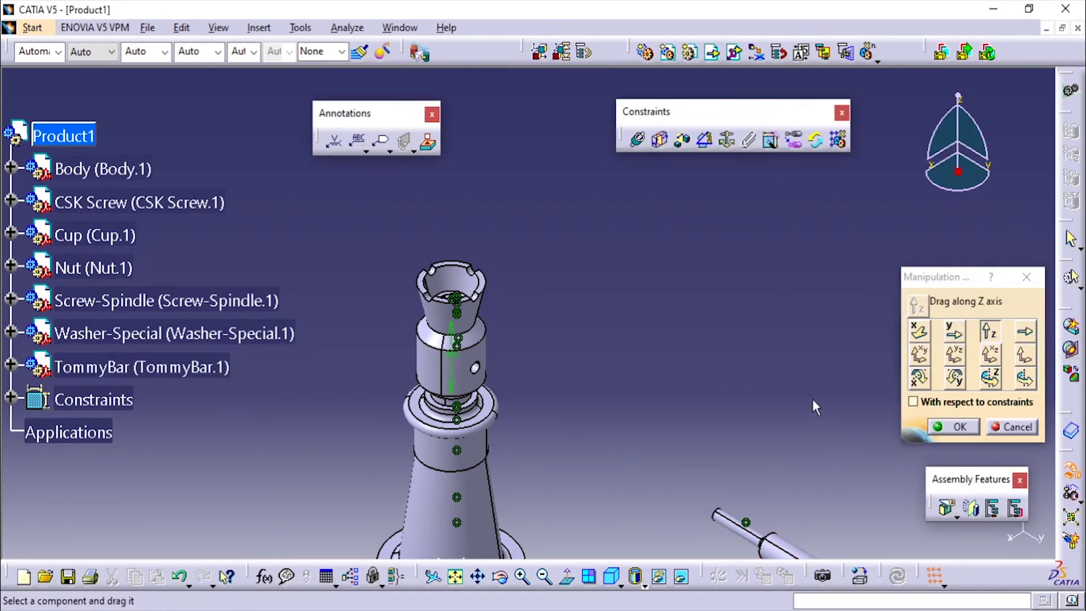
left_click(953, 331)
left_click_drag(717, 514, 475, 379)
middle_click_drag(375, 388, 404, 413)
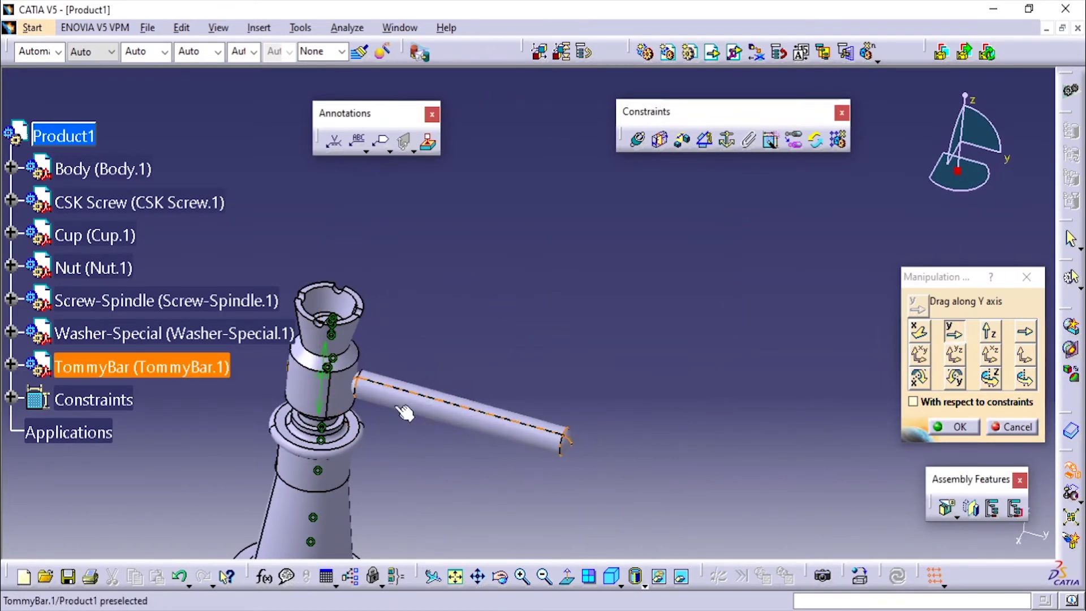
left_click_drag(381, 390, 376, 388)
left_click(969, 430)
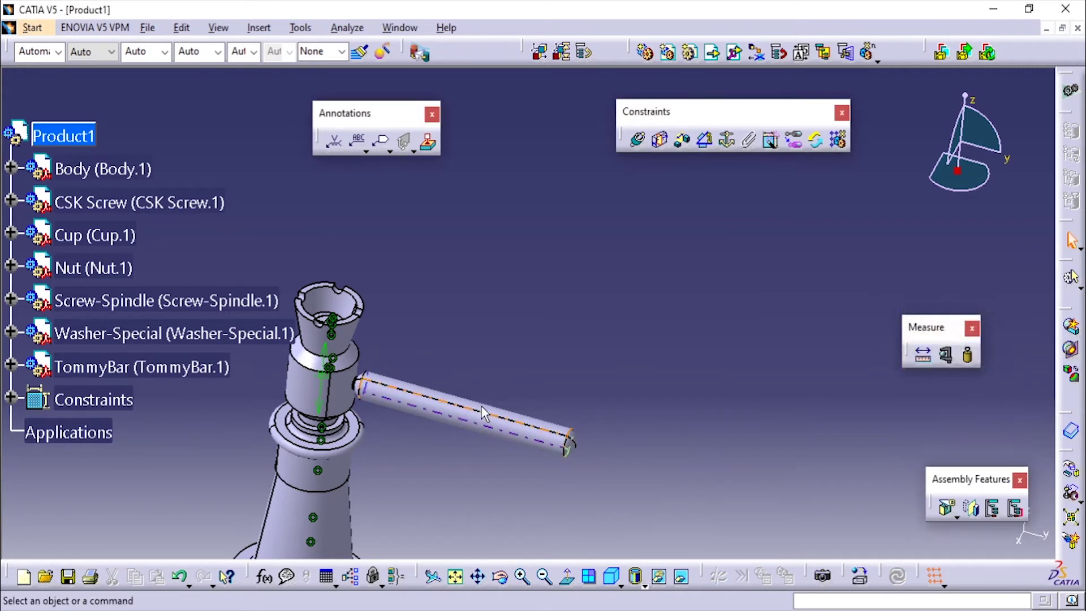
left_click(726, 139)
Display the whole screw jack assembly in shading with material.
middle_click_drag(631, 312, 687, 381, "ctrl")
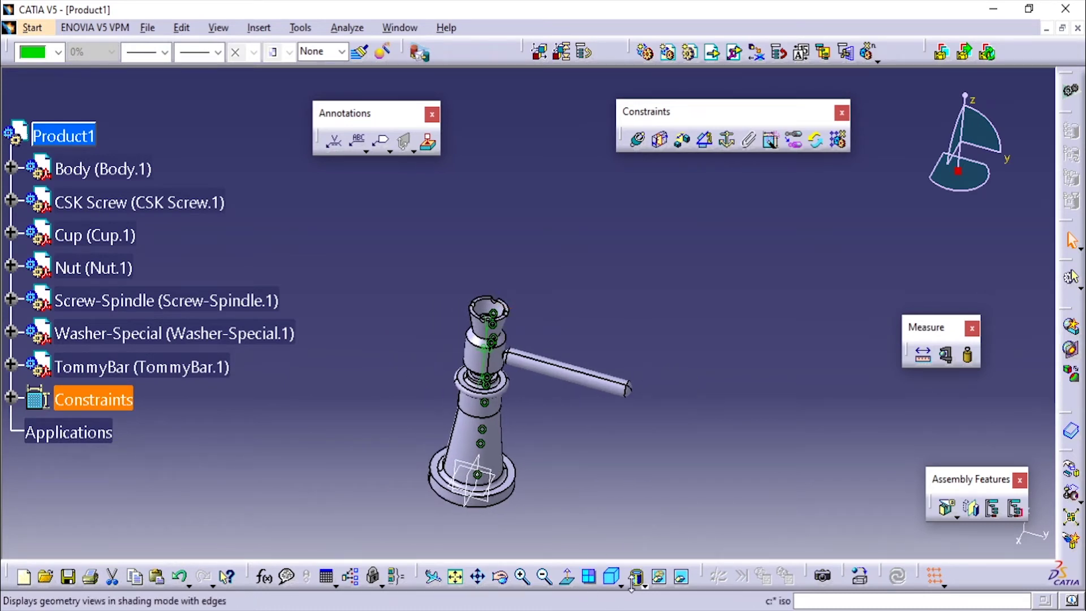
left_click(643, 584)
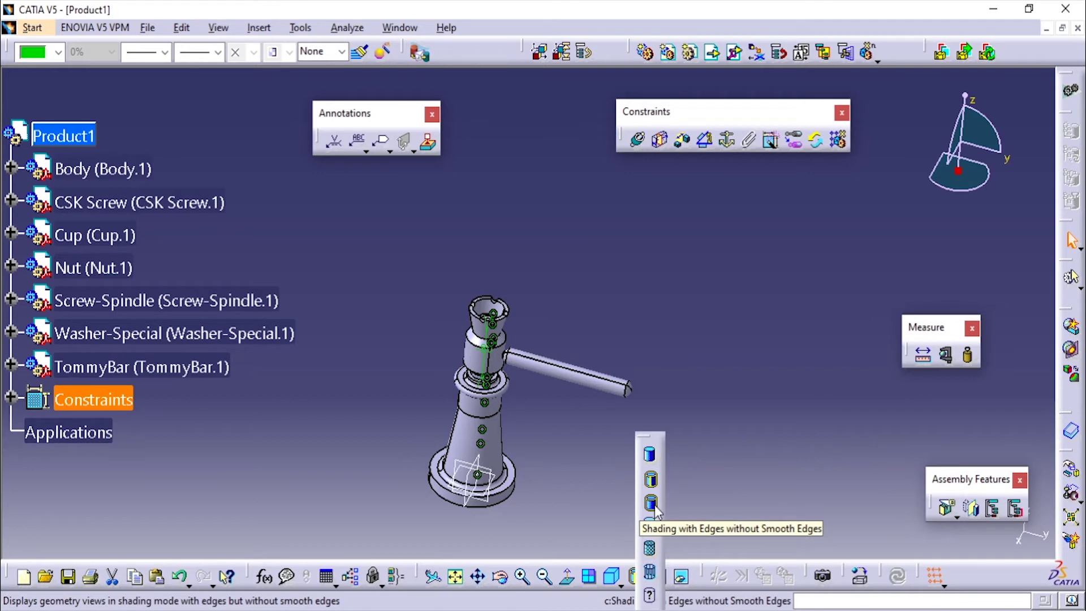
left_click(650, 550)
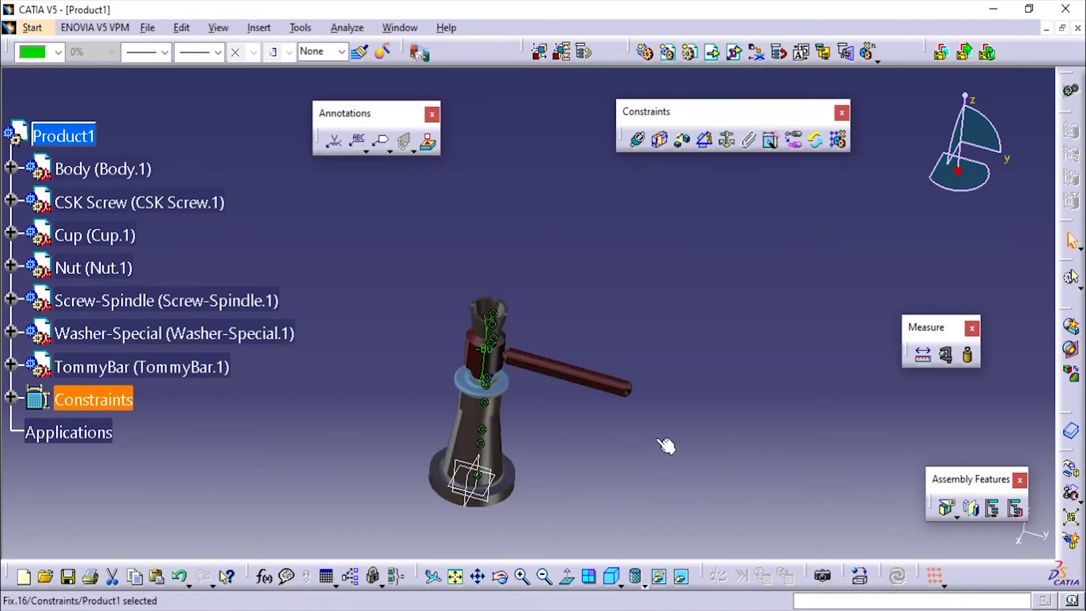
middle_click_drag(666, 446, 575, 419)
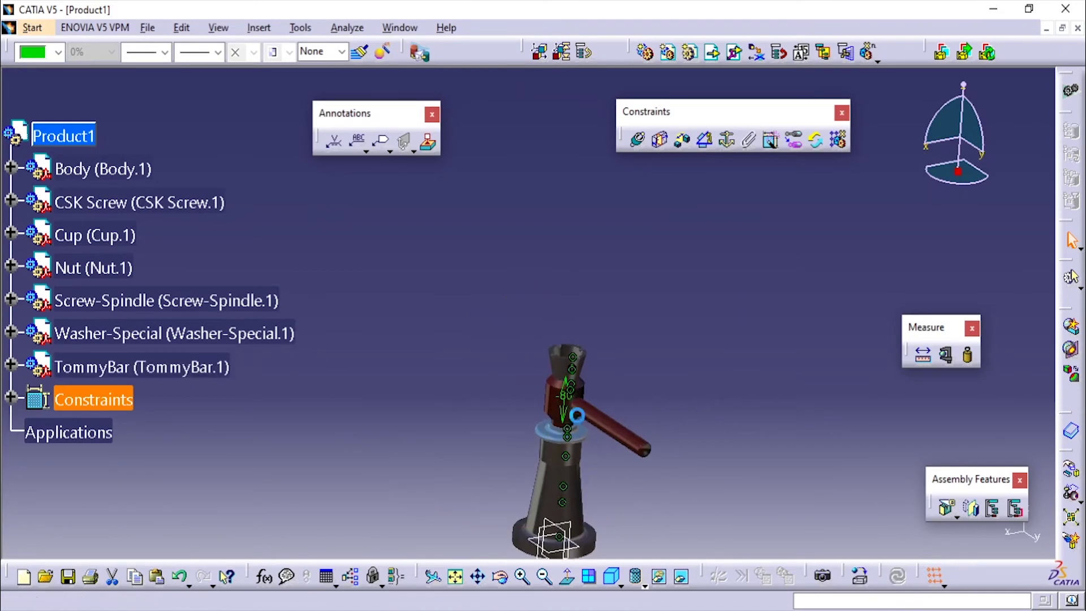
Save the product as ScrewJack Assembly in the Screwjack Assembly folder, overwriting the existing CATProduct file.
key("ctrl+s")
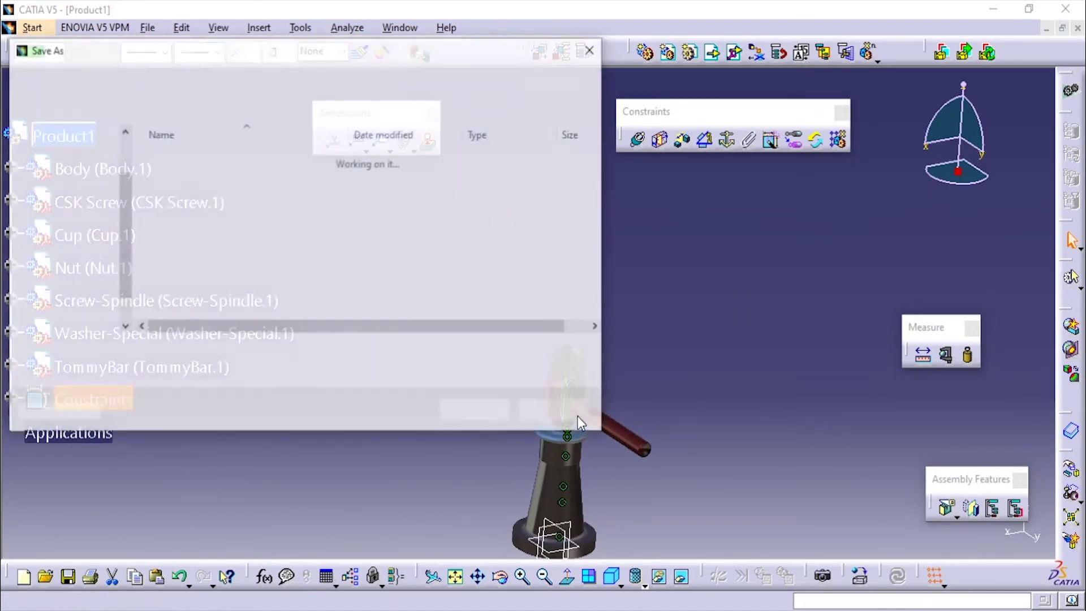
left_click(234, 159)
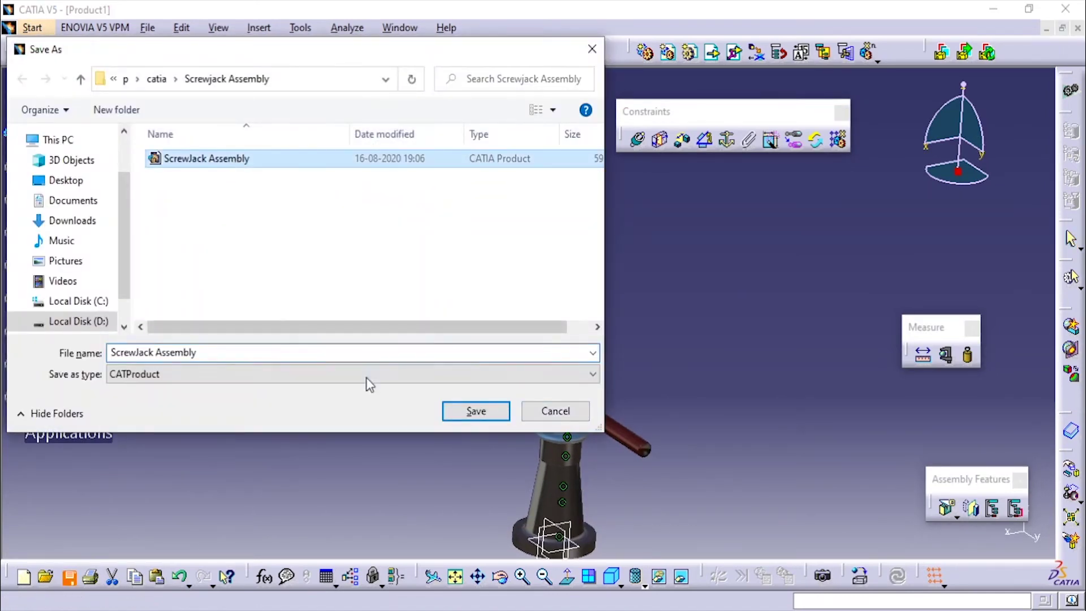
left_click(490, 418)
left_click(572, 353)
left_click(574, 358)
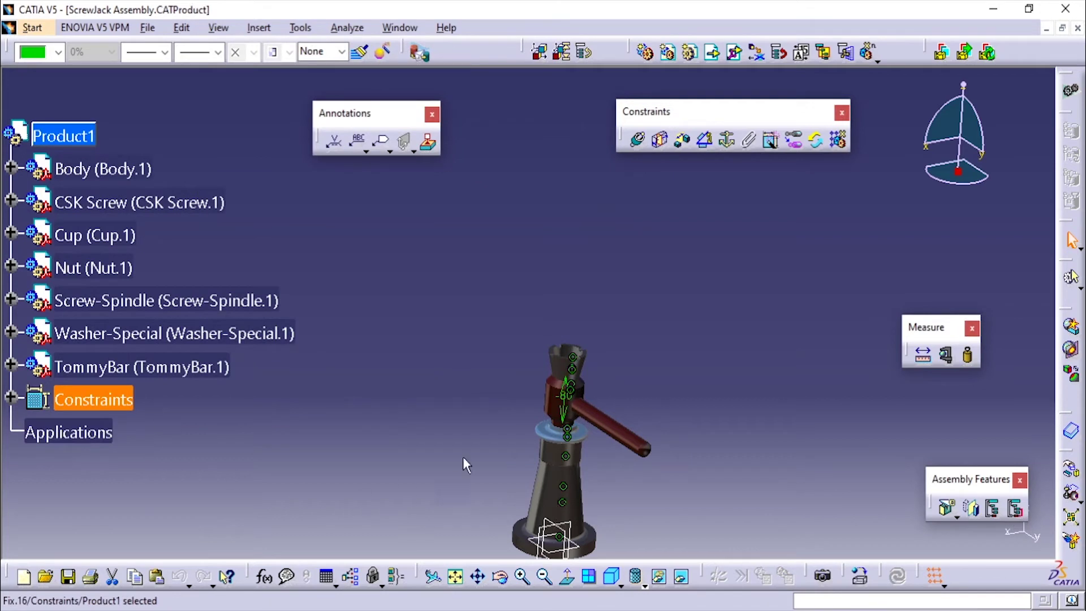
Section the screw jack lengthwise with an inverted section plane and a volume cut, and maximize the assembly window.
middle_click_drag(428, 402, 428, 447)
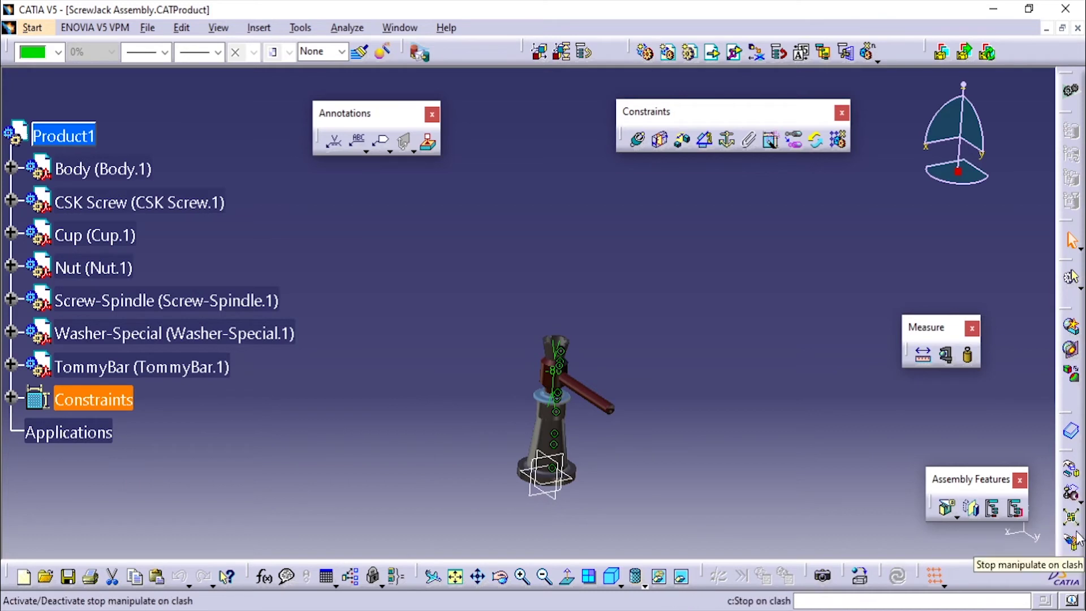
left_click_drag(1071, 460, 778, 352)
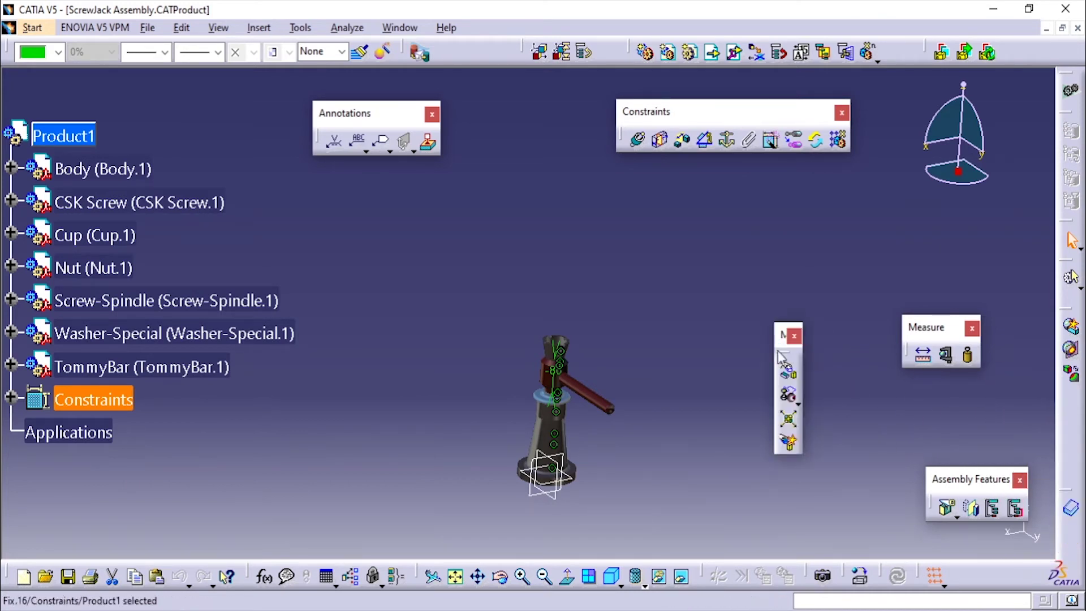
left_click(1072, 352)
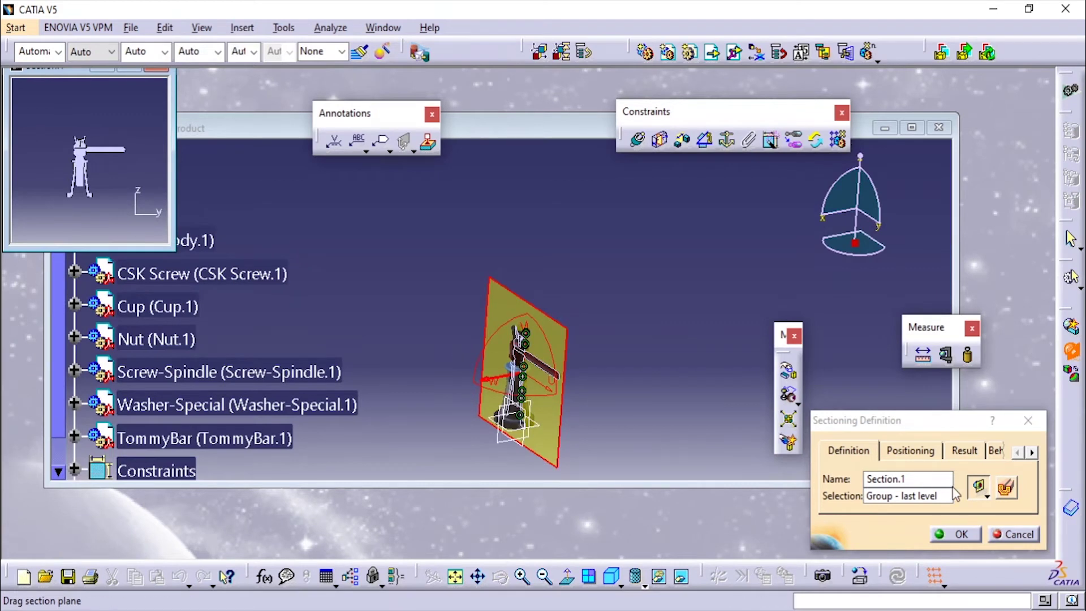
left_click(1005, 487)
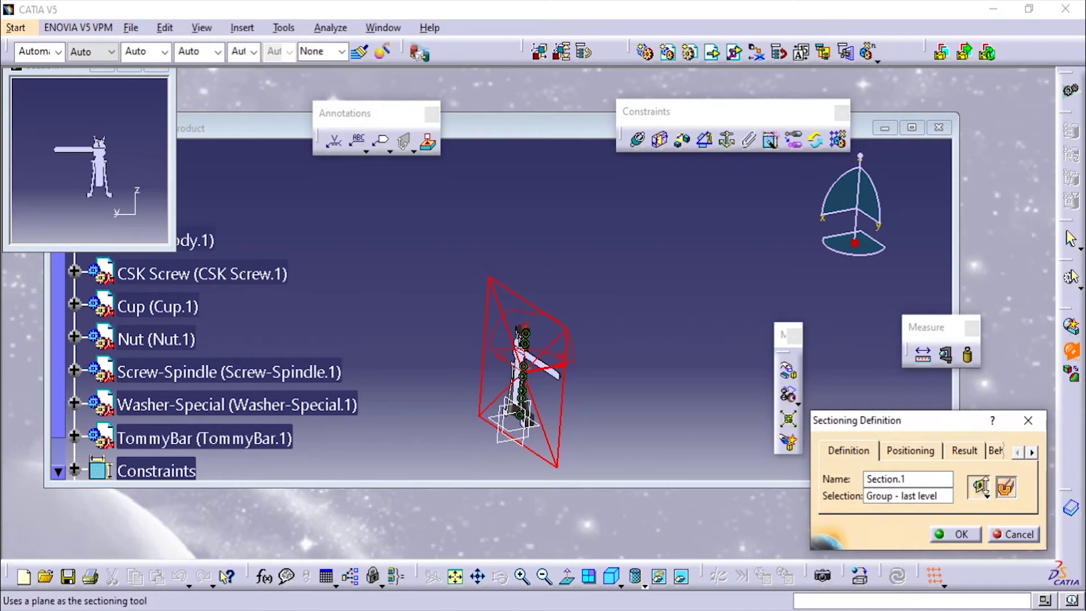
left_click(979, 487)
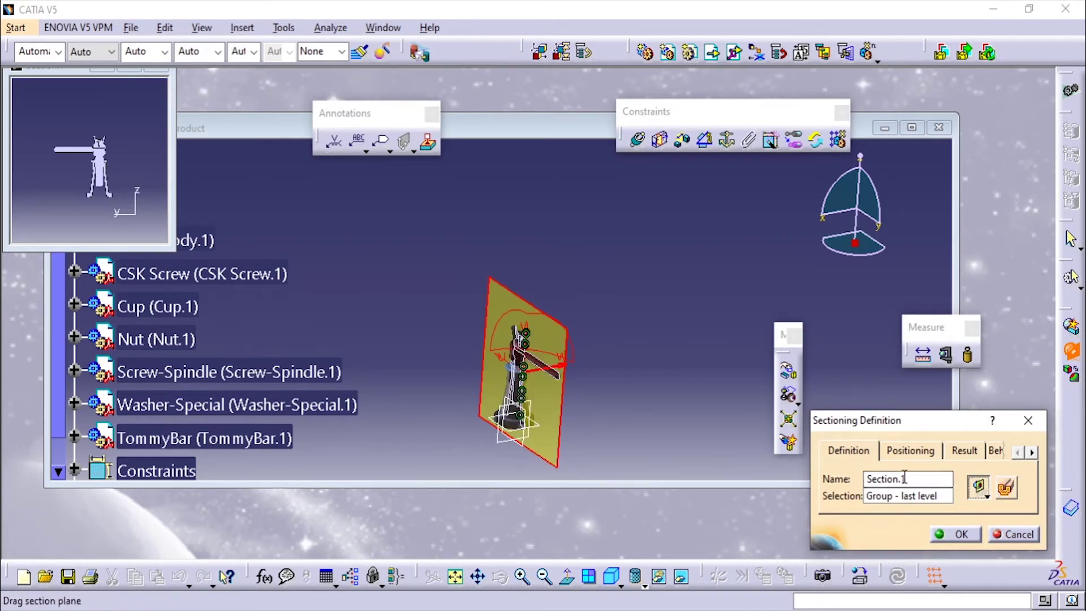
left_click(1006, 488)
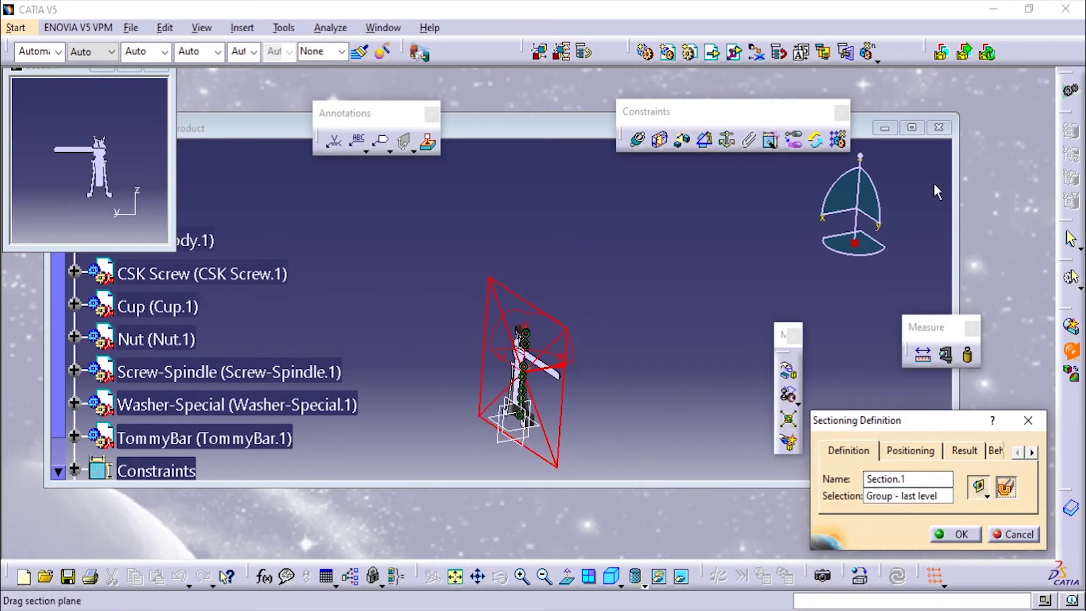
left_click(948, 540)
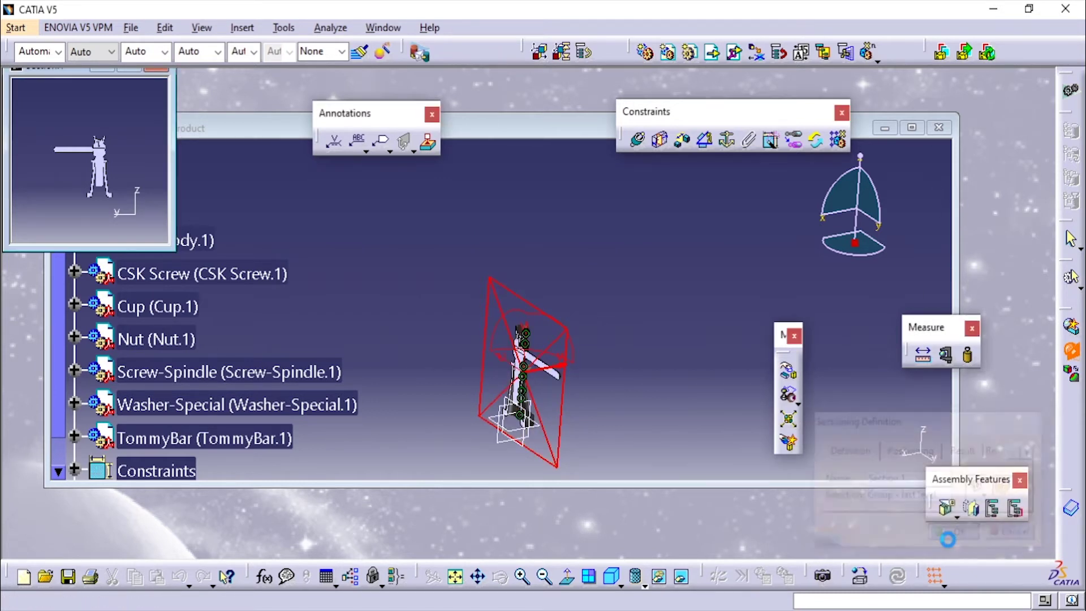
left_click(911, 127)
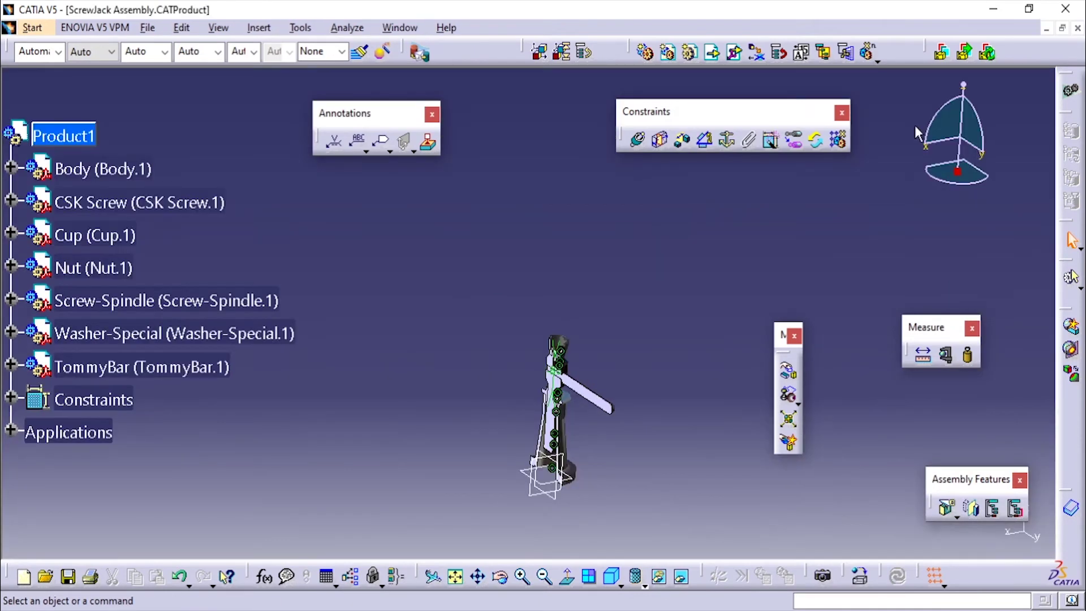
Examine the sectioned screw jack's interior in the isometric, right and front views.
middle_click_drag(356, 455, 320, 431)
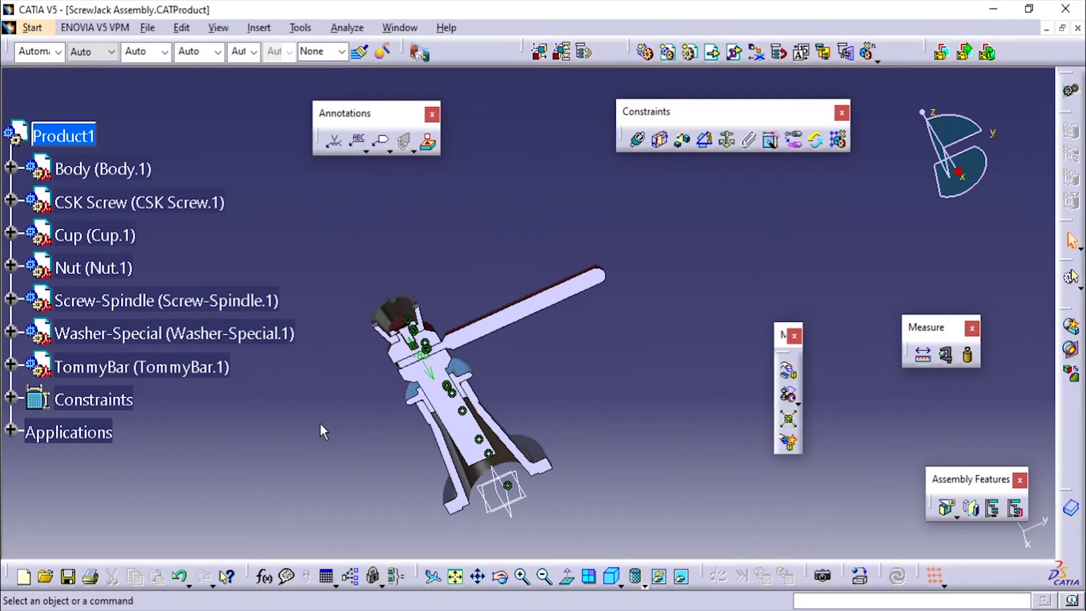
left_click(614, 579)
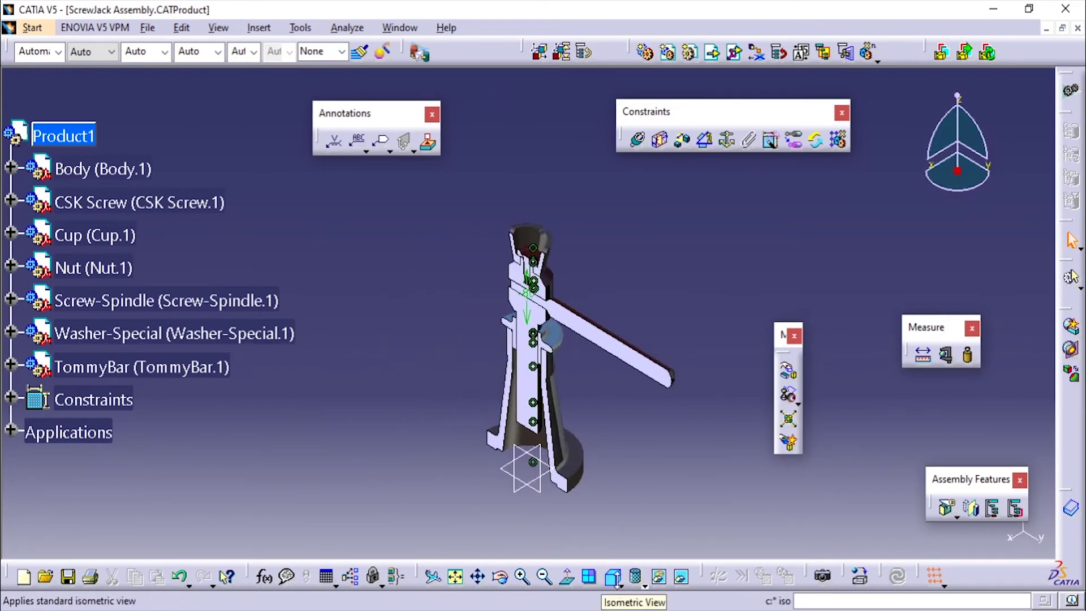
left_click(619, 584)
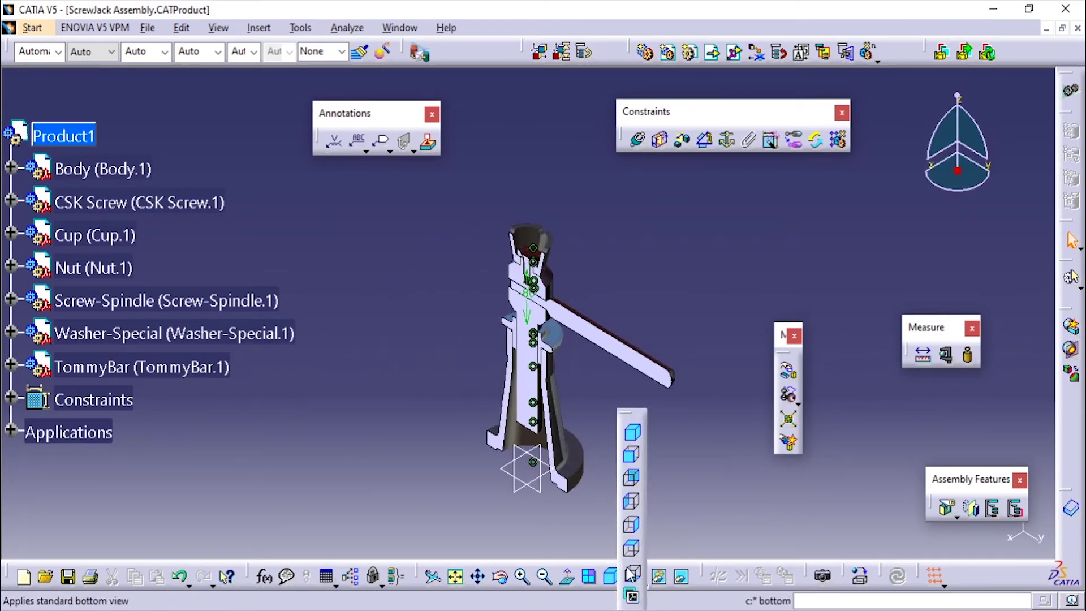
left_click(634, 523)
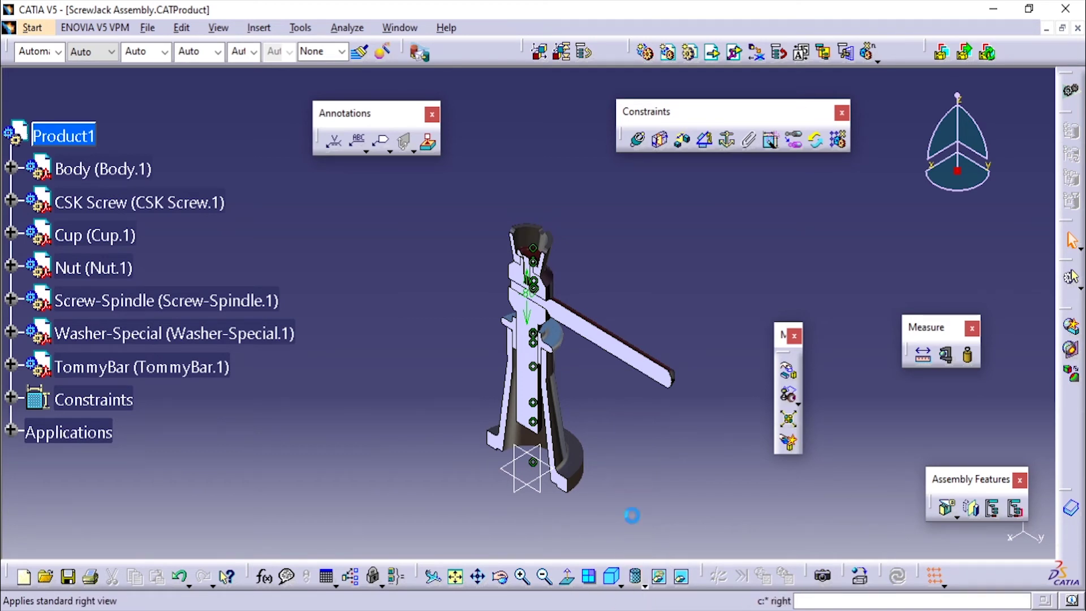
left_click(618, 585)
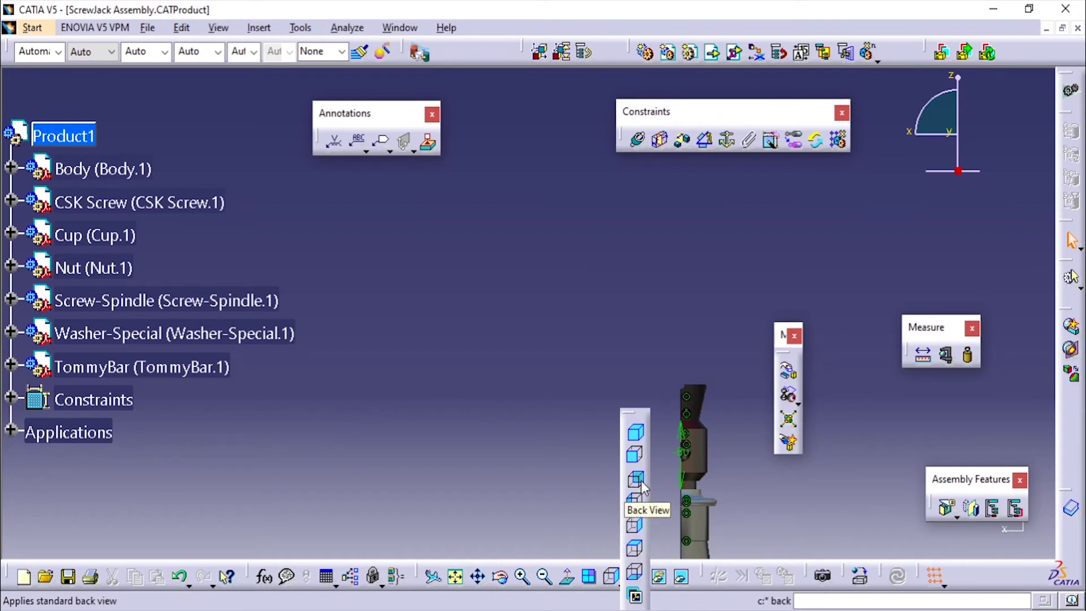
left_click(635, 457)
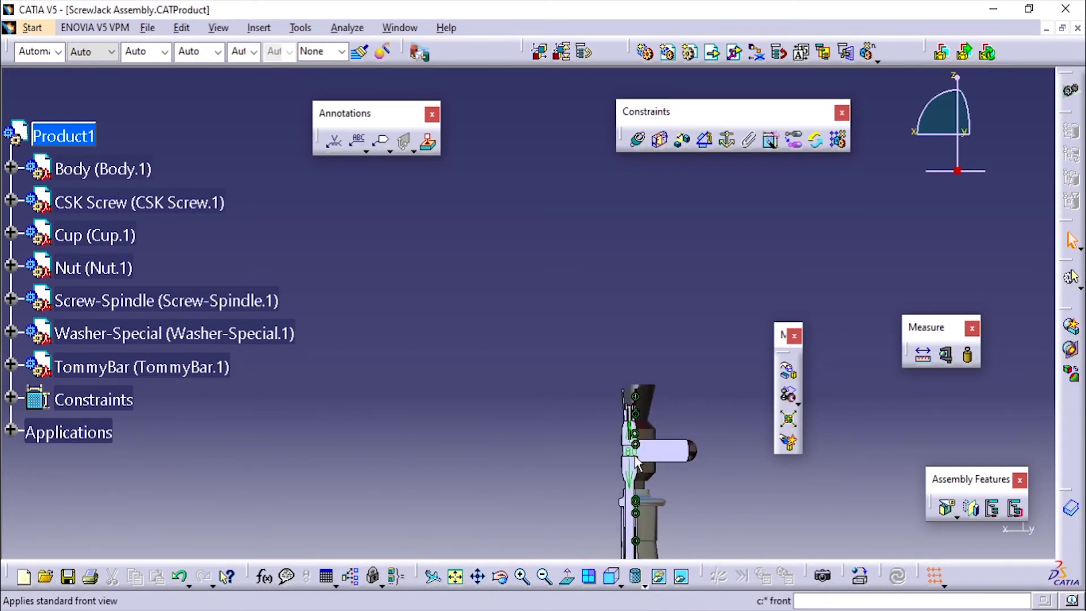
Hide Section.1 under the product's Applications branch to display the uncut screw jack.
middle_click_drag(647, 544, 591, 331)
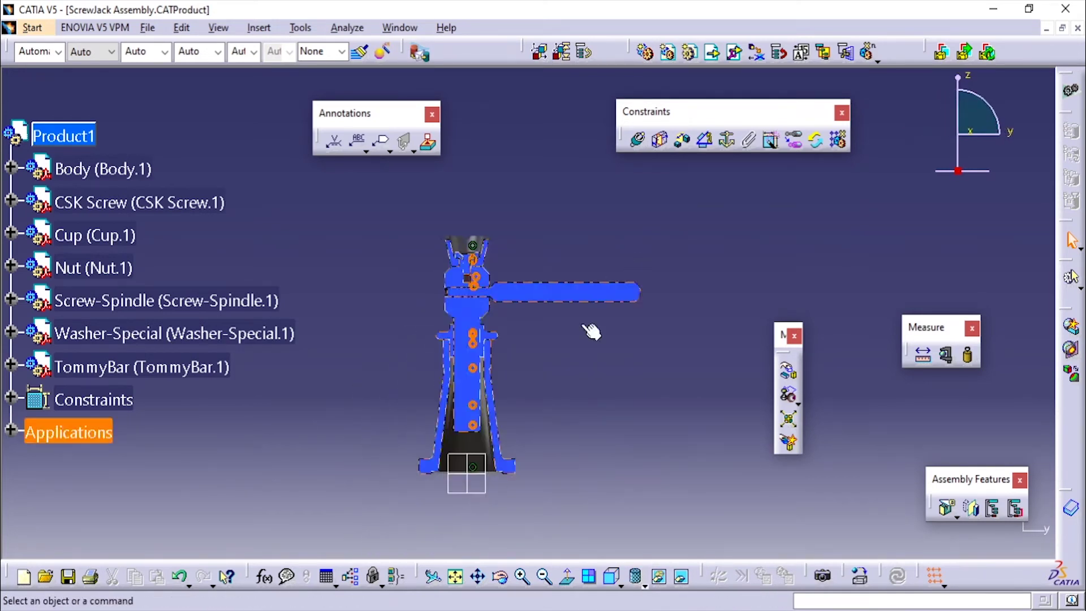
left_click(12, 429)
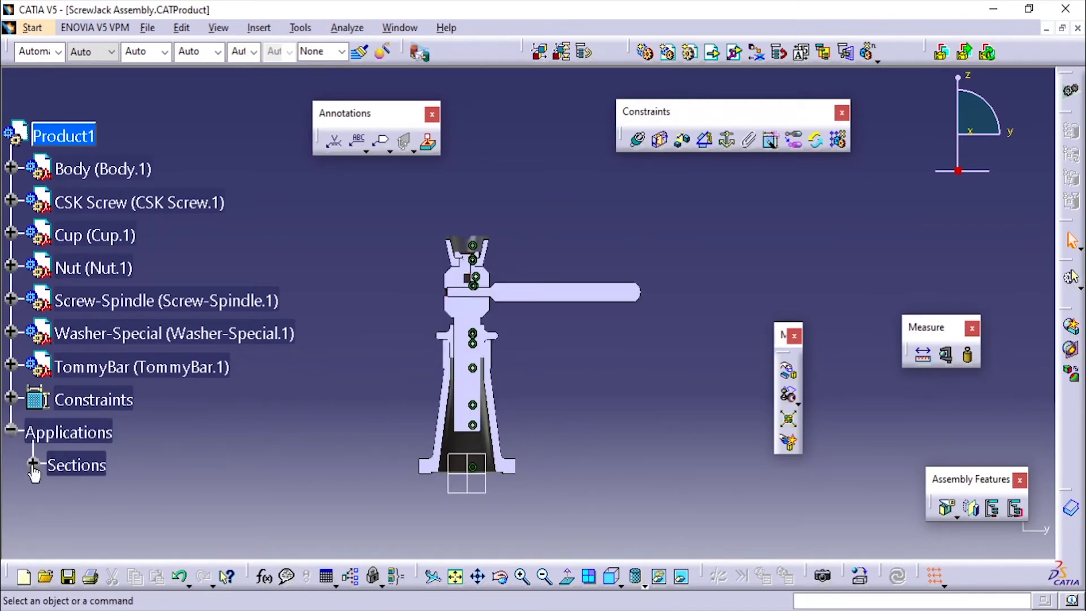
left_click(32, 463)
left_click(129, 498)
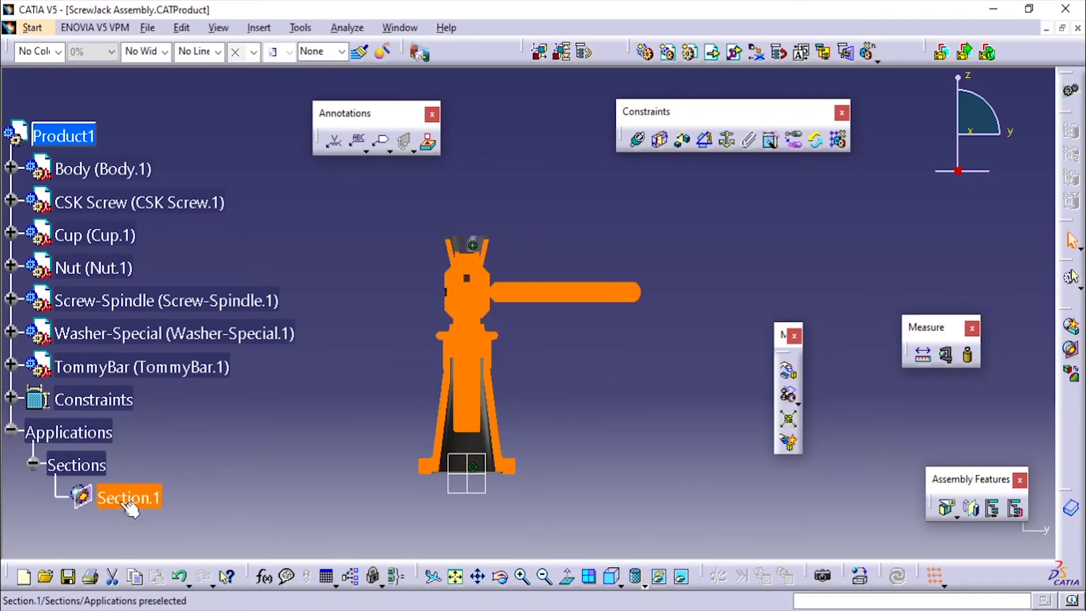
right_click(136, 500)
left_click(193, 313)
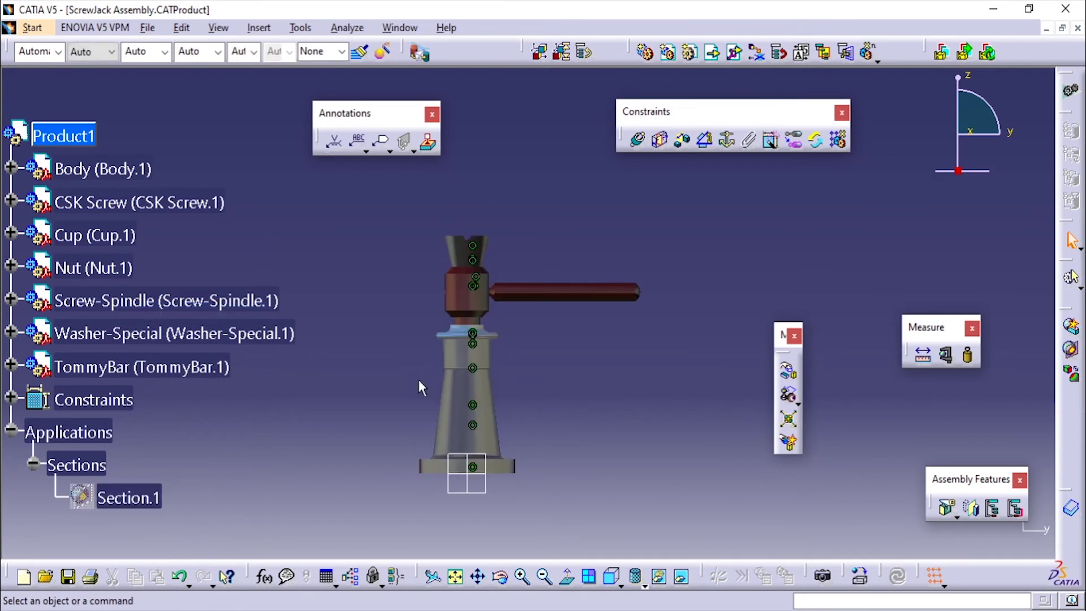
middle_click_drag(403, 436, 517, 369)
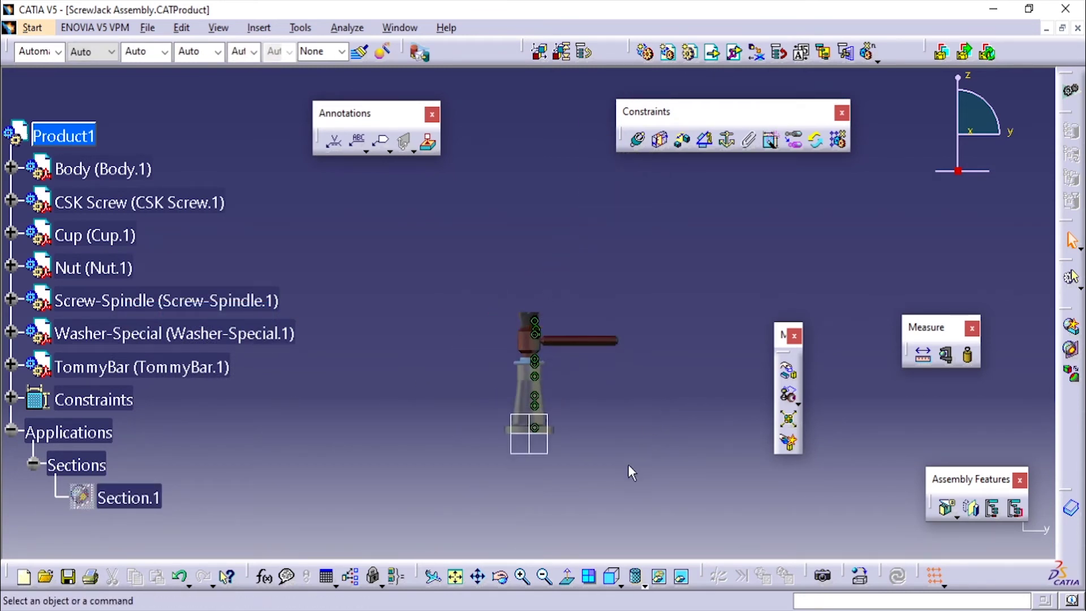
Create a new drawing in the Drafting workbench with an empty layout on an ISO A0 sheet at global scale 1:1.
left_click(31, 27)
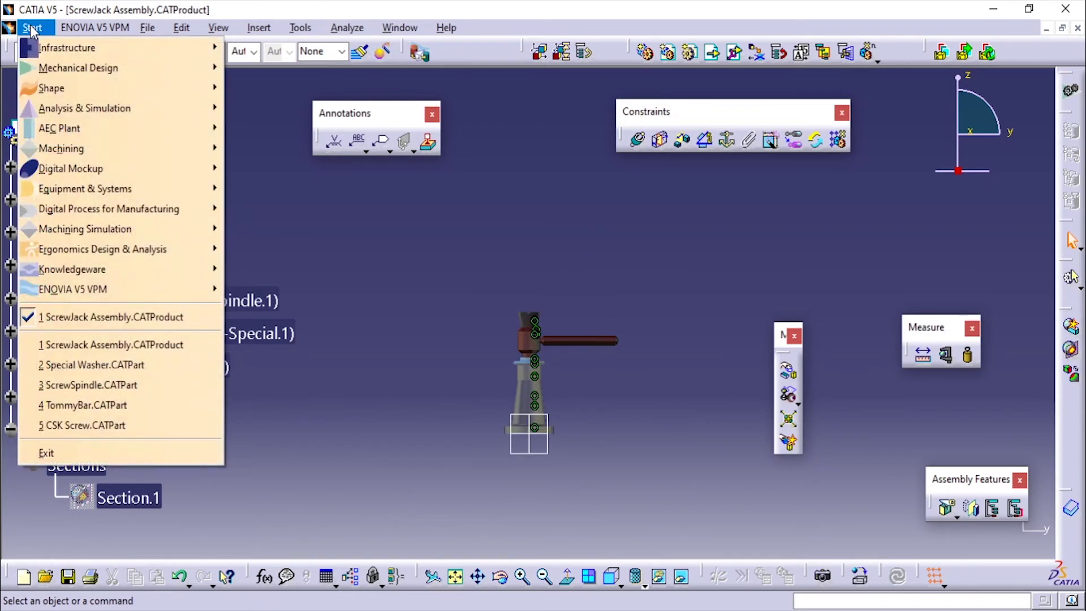
mouse_move(81, 66)
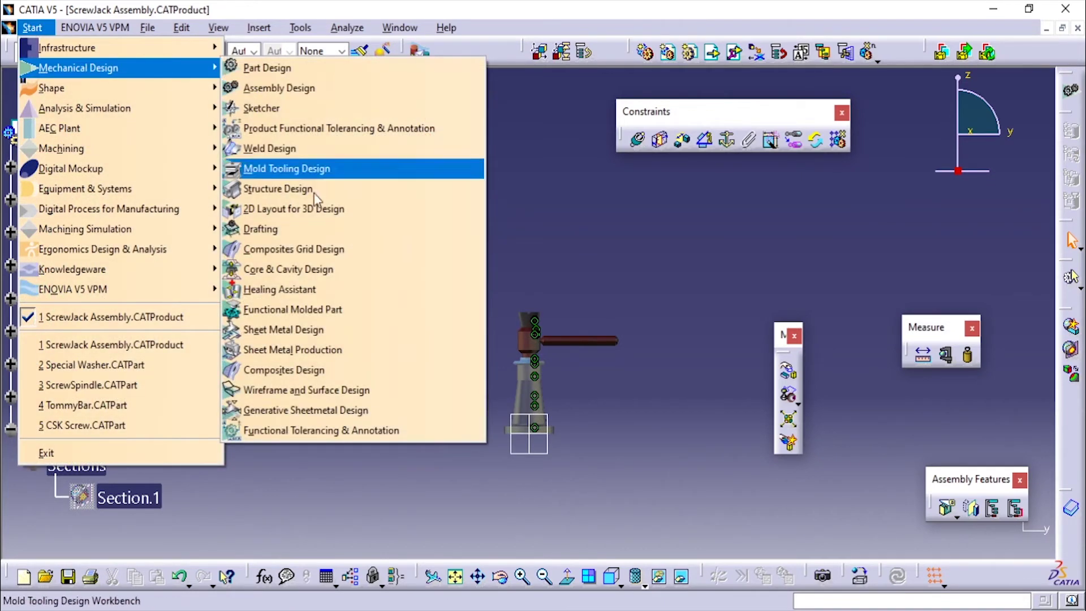
left_click(321, 233)
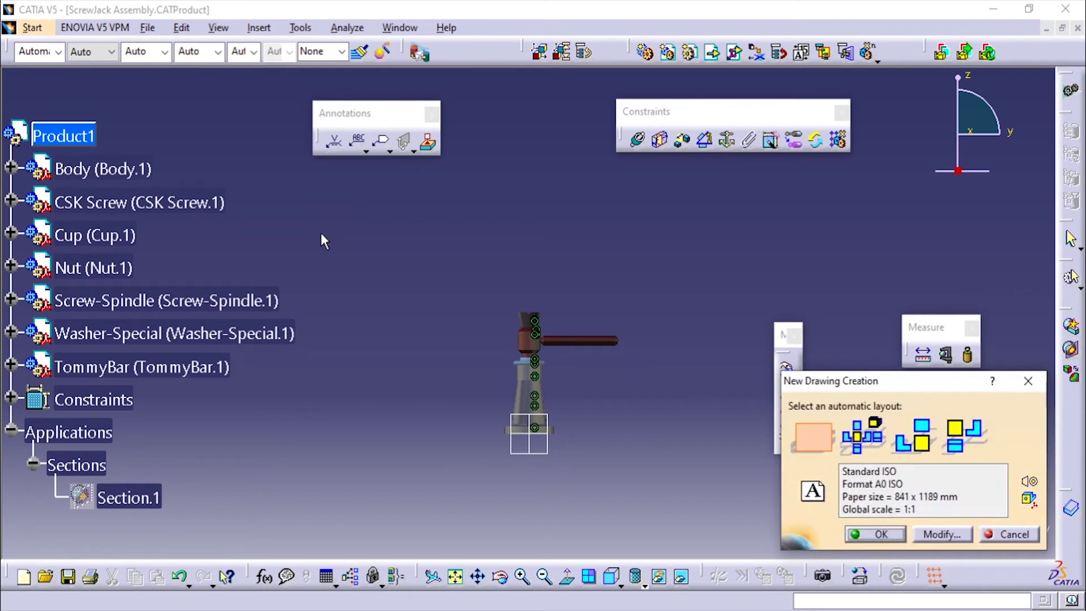
left_click(954, 452)
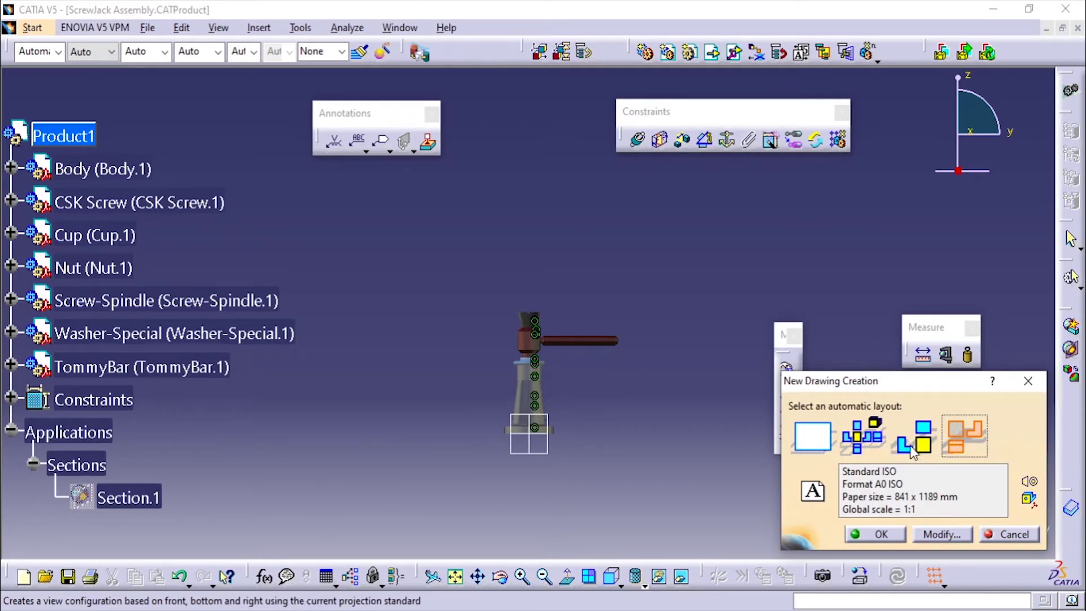
left_click(814, 436)
left_click(890, 534)
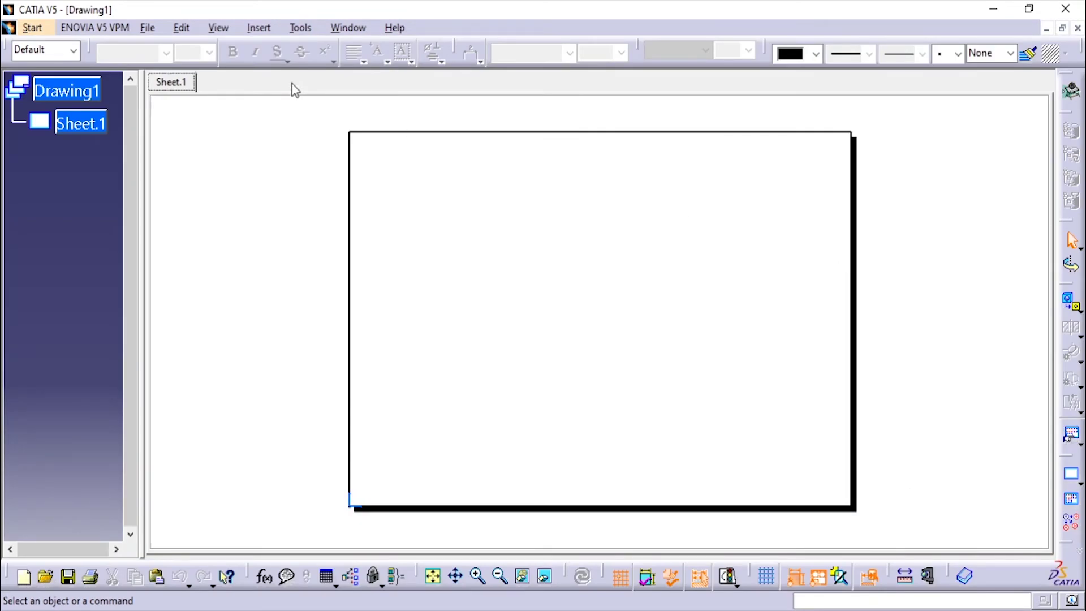
left_click(1071, 303)
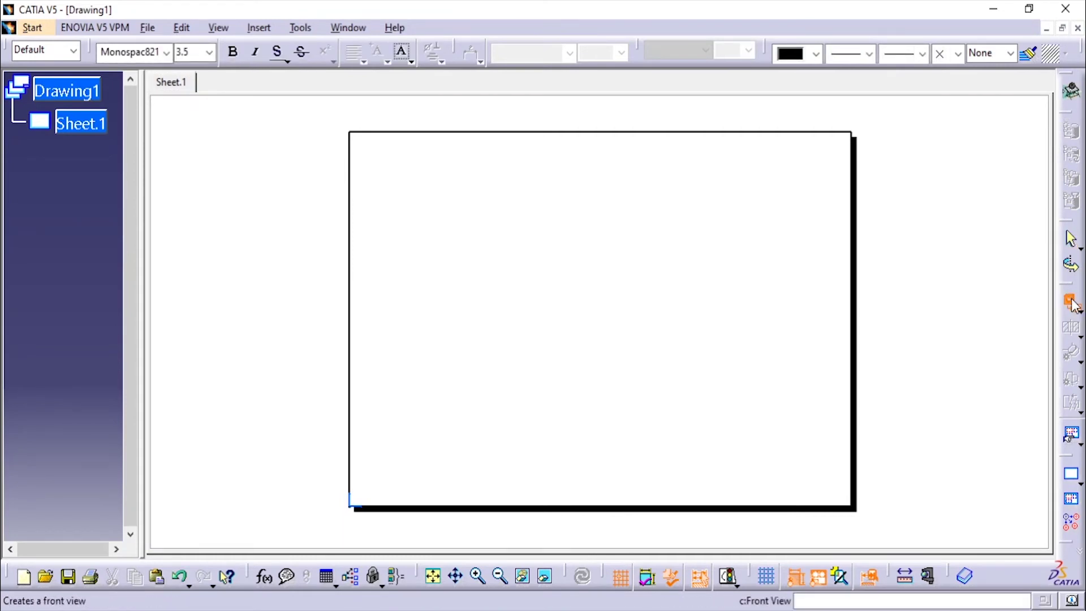
left_click(258, 27)
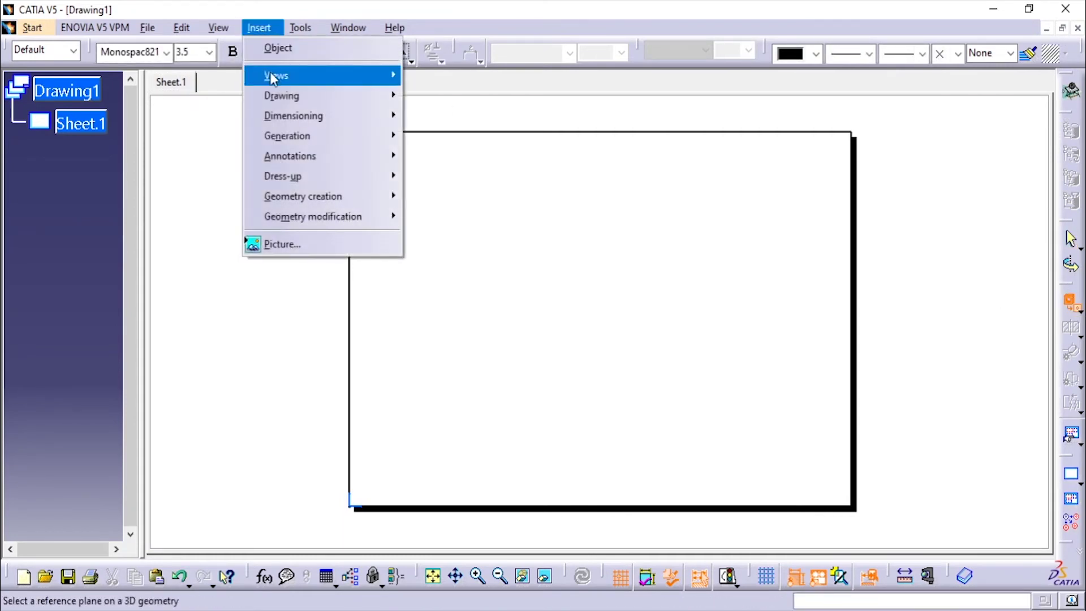
mouse_move(272, 79)
mouse_move(487, 83)
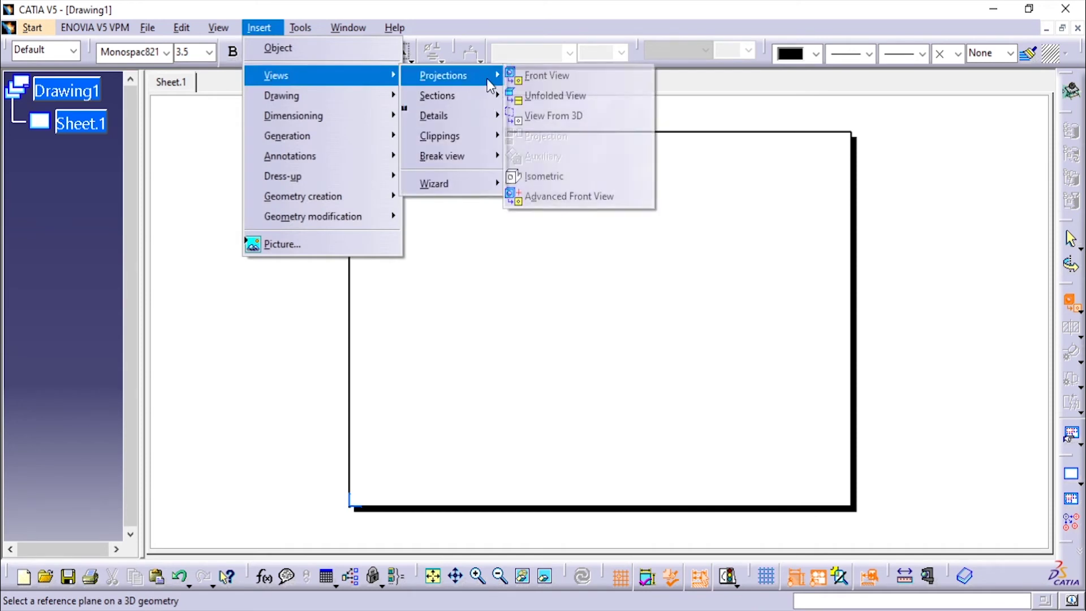
left_click(560, 80)
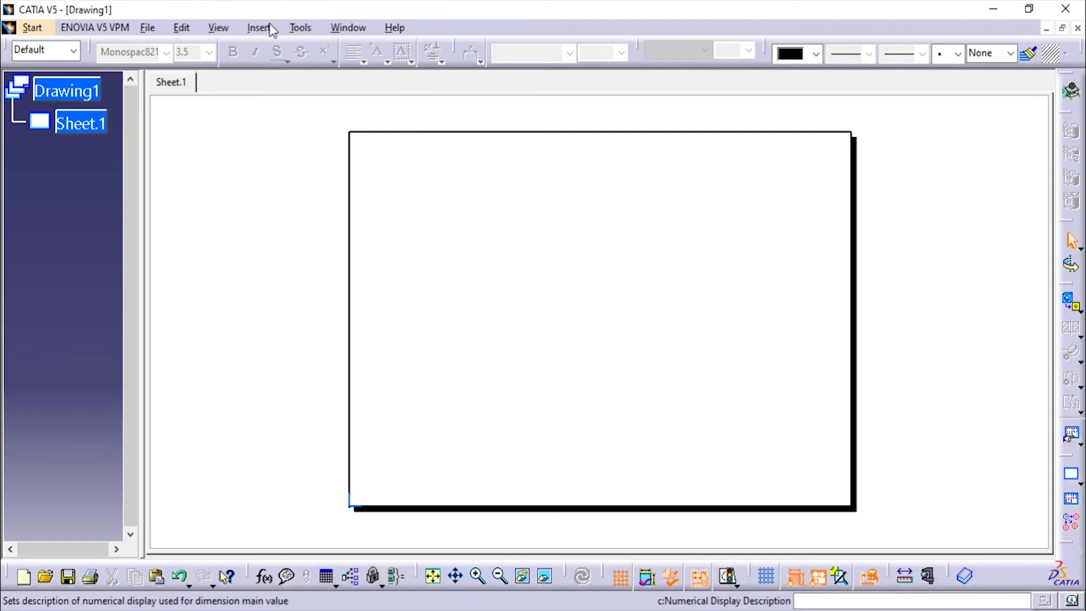
Start a front view of the ScrewJack assembly, using the upright reference plane at the jack's base as the projection plane.
left_click(250, 26)
mouse_move(283, 74)
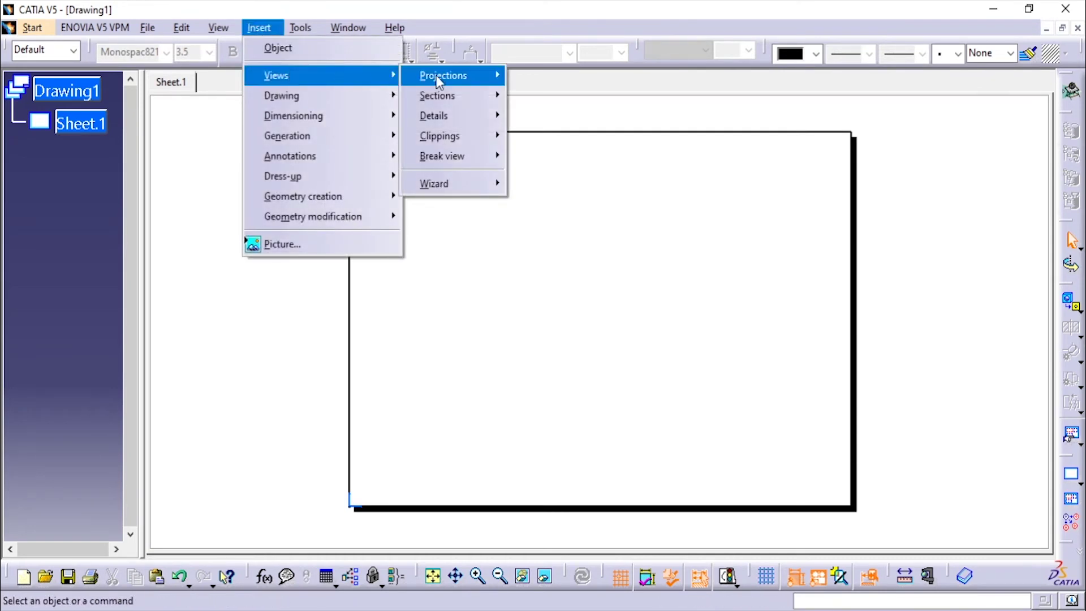
mouse_move(496, 87)
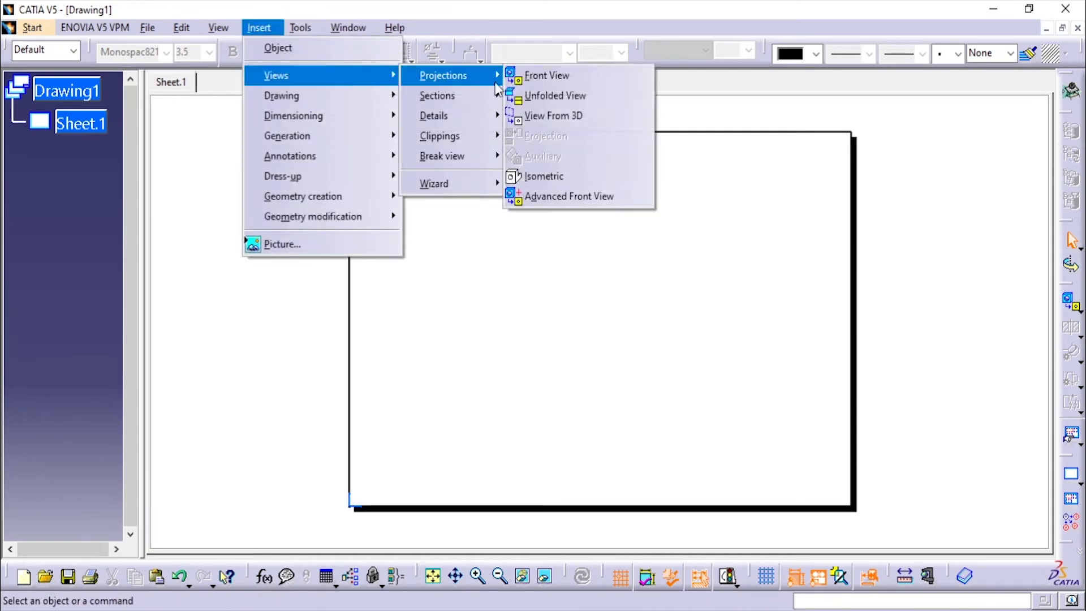
left_click(564, 75)
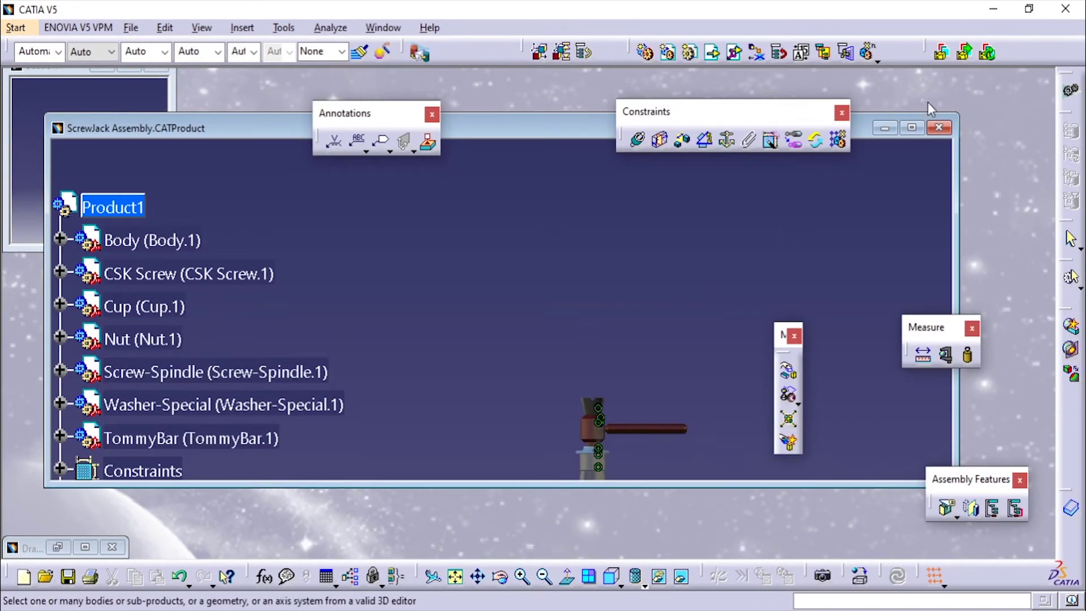
left_click(911, 128)
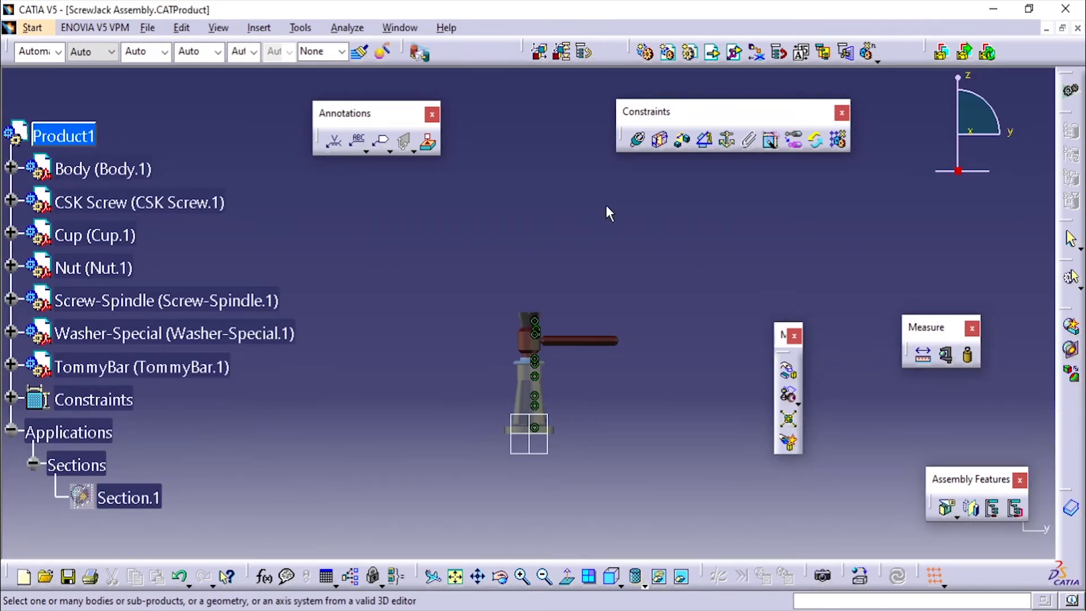
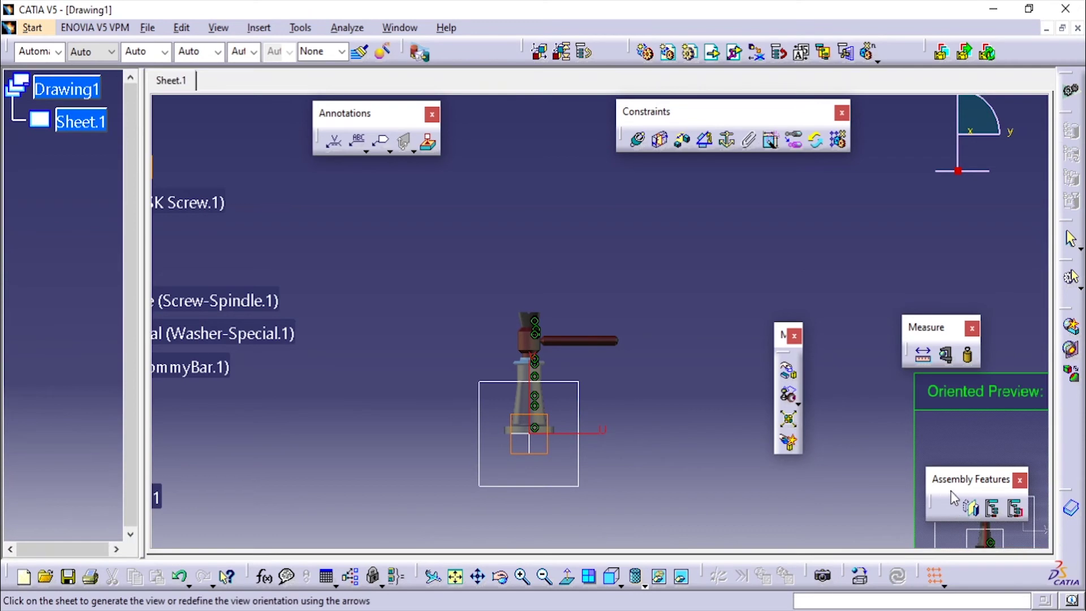
left_click(998, 493)
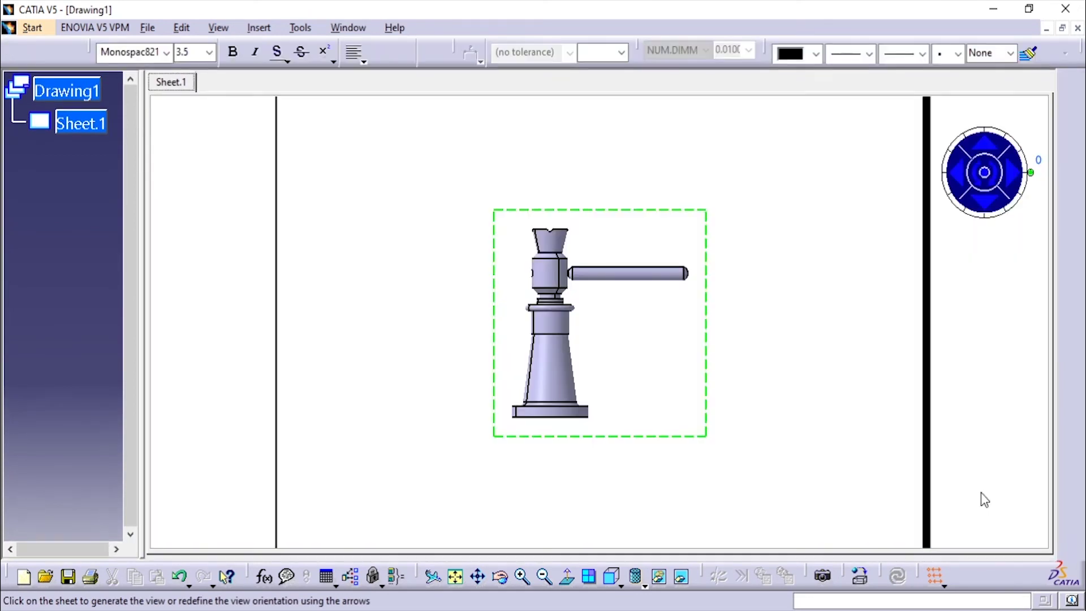
Reorient the projection to look at the jack from above, generate the view and move it to the sheet's lower-left corner.
mouse_move(688, 226)
middle_mouse_down("ctrl")
mouse_move(690, 257)
mouse_move(639, 271)
middle_mouse_up("ctrl")
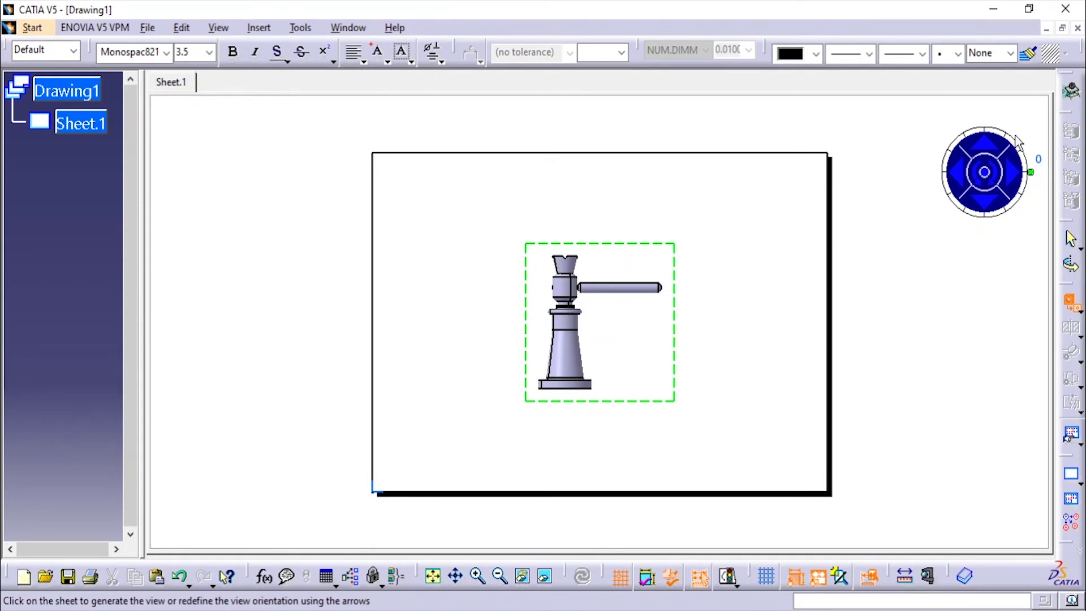
left_click(988, 152)
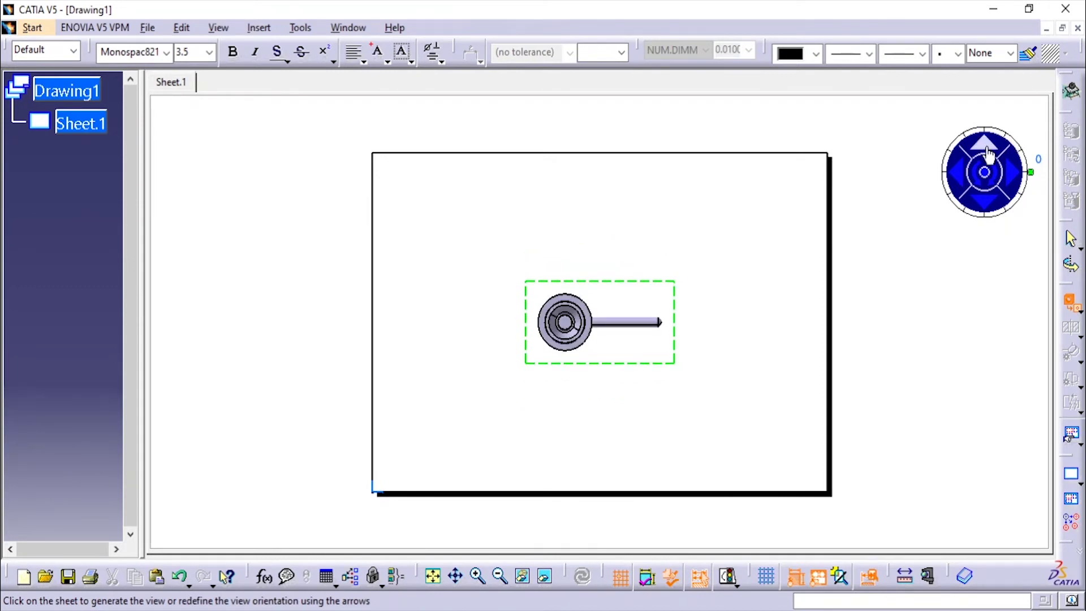
left_click(994, 205)
left_click(995, 207)
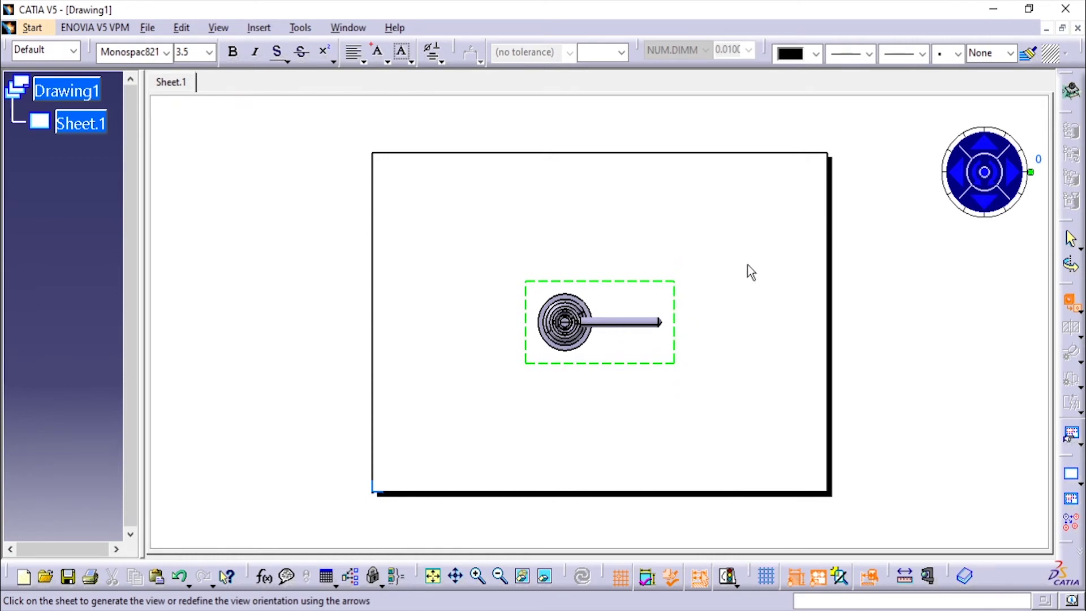
left_click(785, 421)
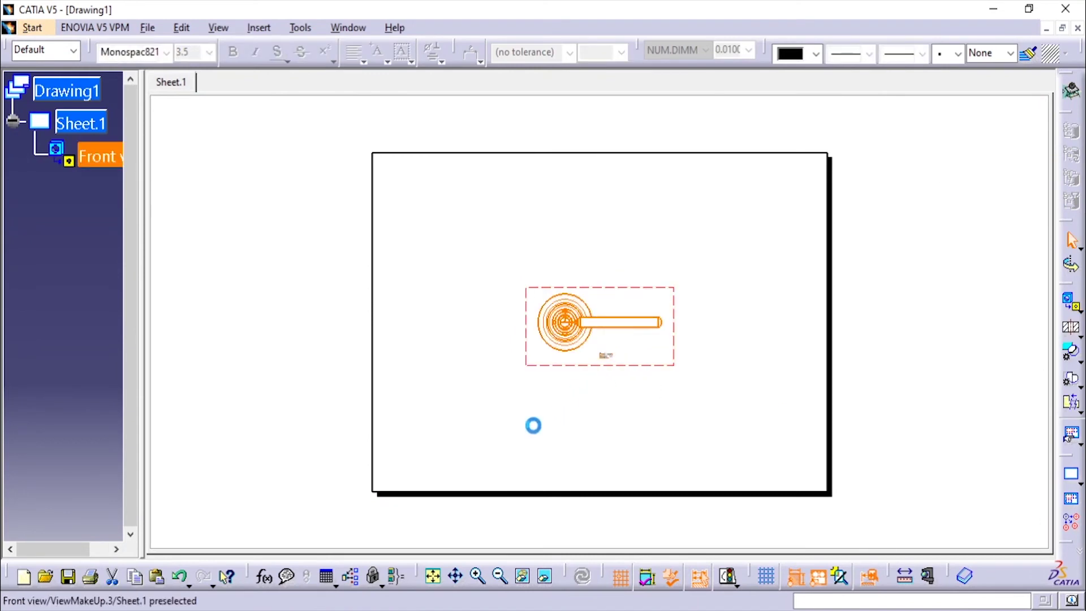
left_click_drag(535, 355, 427, 452)
In the generated view's properties, turn on the Hidden Lines, Thread and 3D Colors dress-up options.
right_click(417, 448)
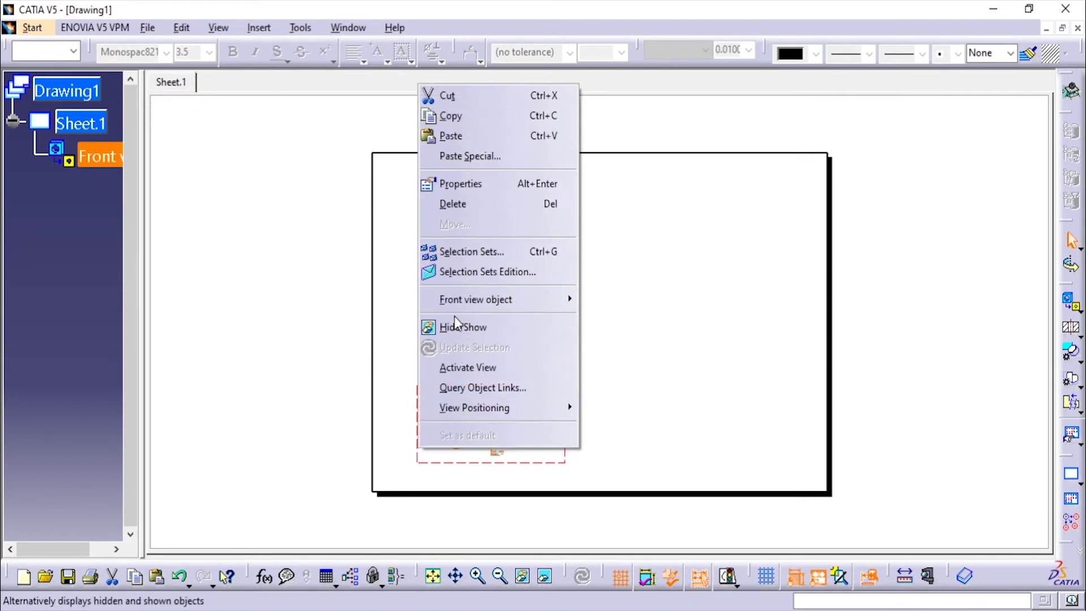
left_click(460, 183)
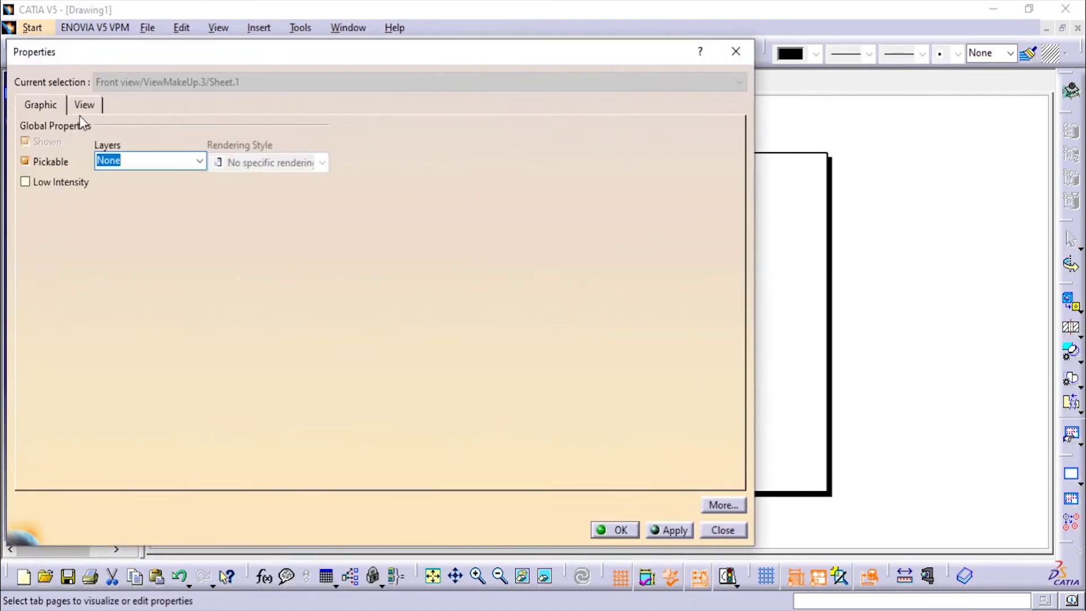
left_click(77, 109)
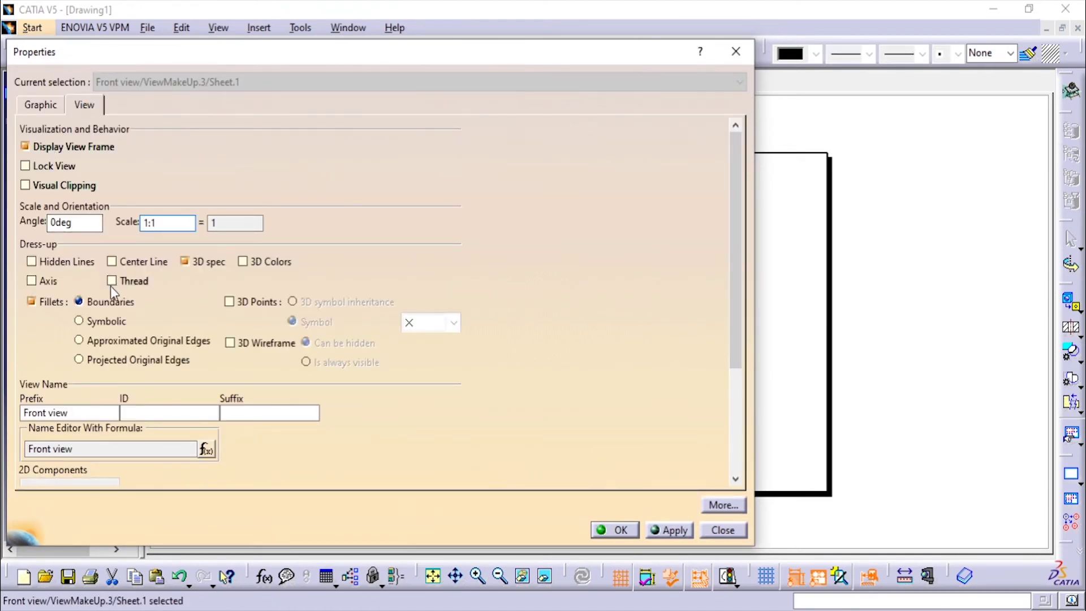
left_click(111, 282)
left_click(51, 260)
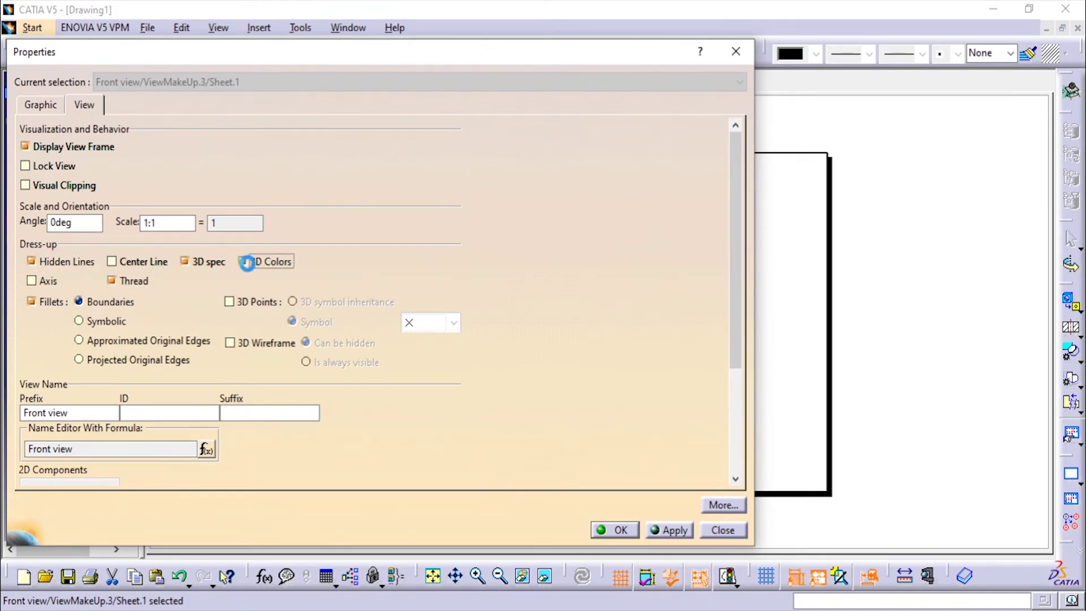
Try the Raster view generation mode for the view.
left_click_drag(370, 57, 446, 18)
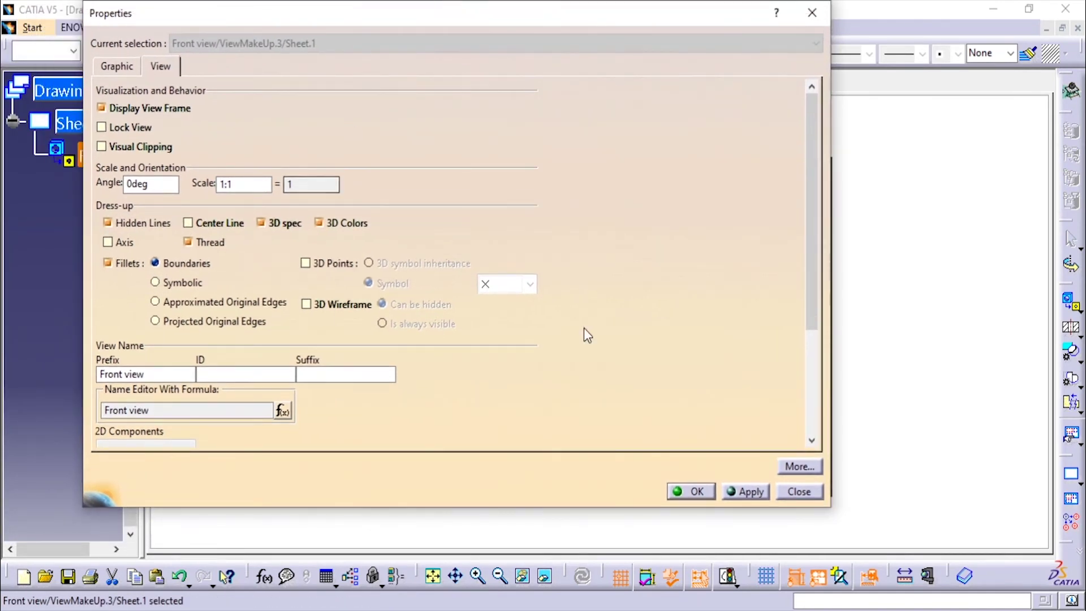
scroll(800, 280, "down", 3)
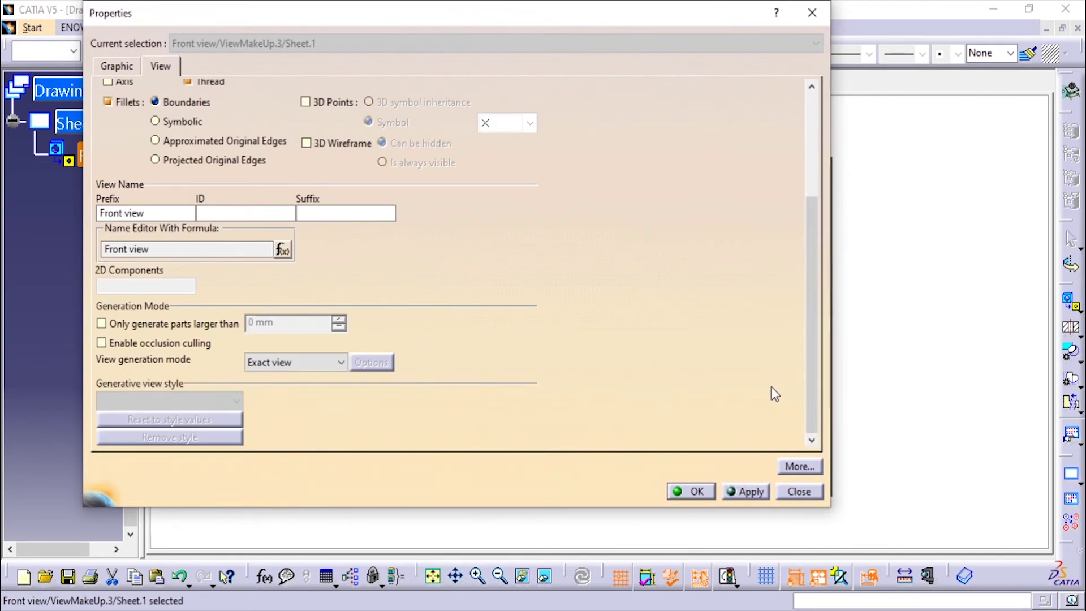
left_click(283, 362)
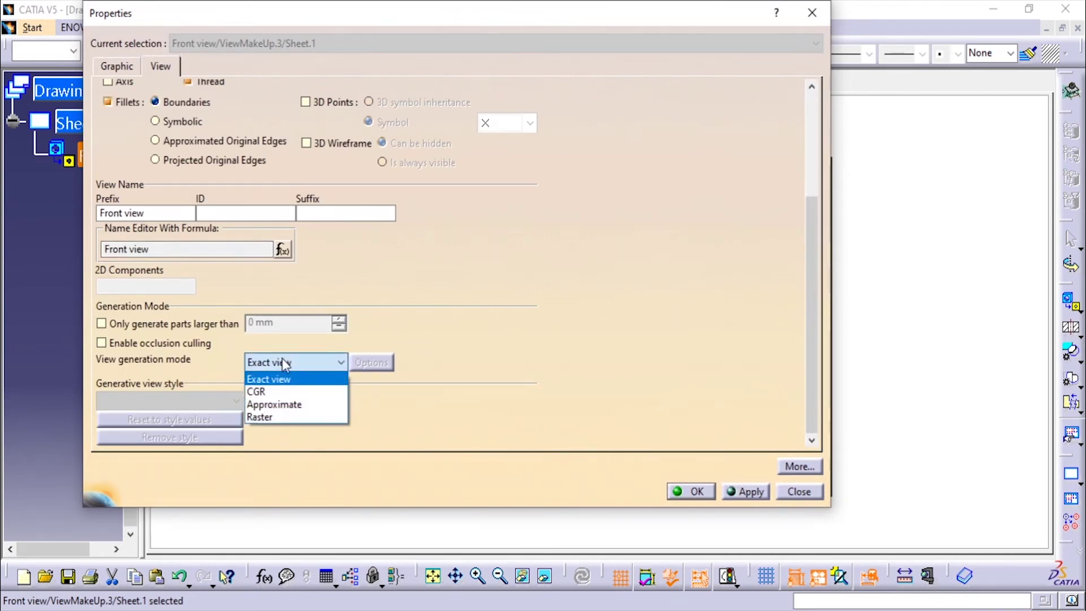
left_click(292, 415)
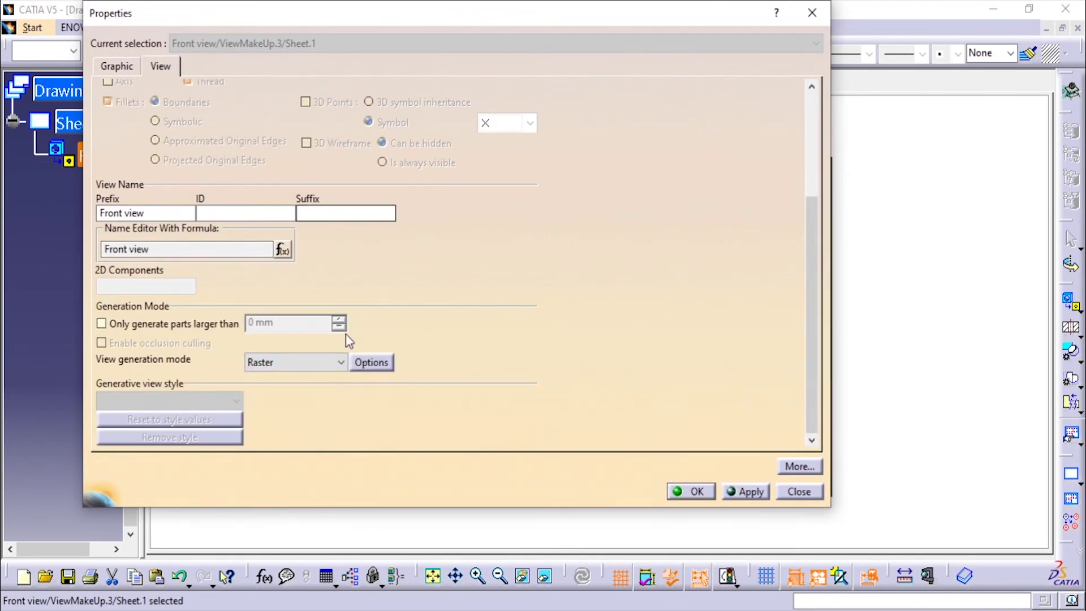
Turn on Center Line, turn off 3D spec and 3D Colors, keep the scale at 1:1 and apply the view's properties.
scroll(339, 209, "up", 3)
left_click(244, 182)
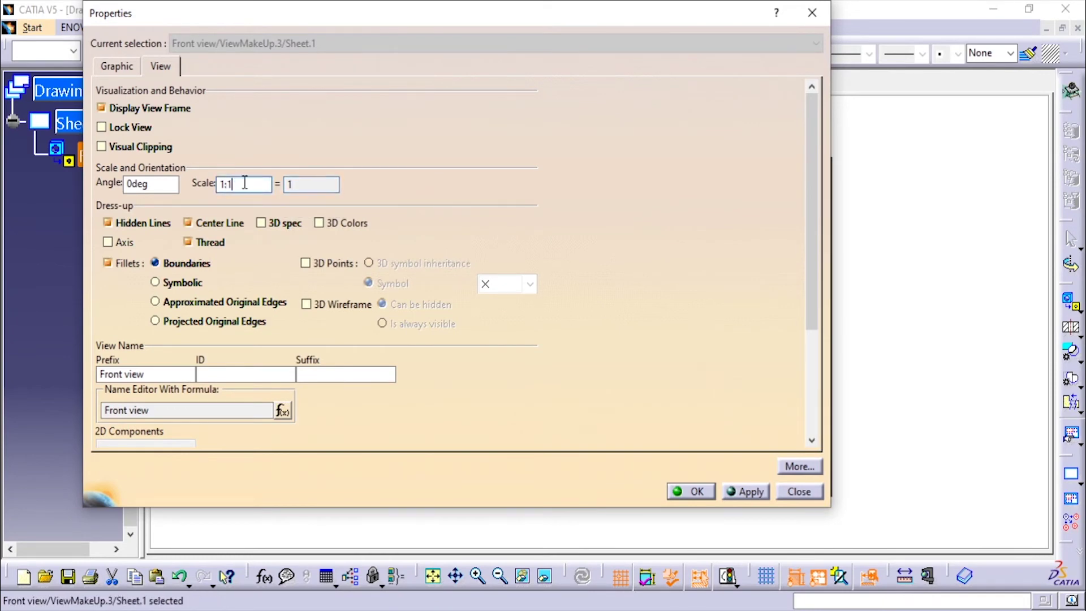
left_click(735, 492)
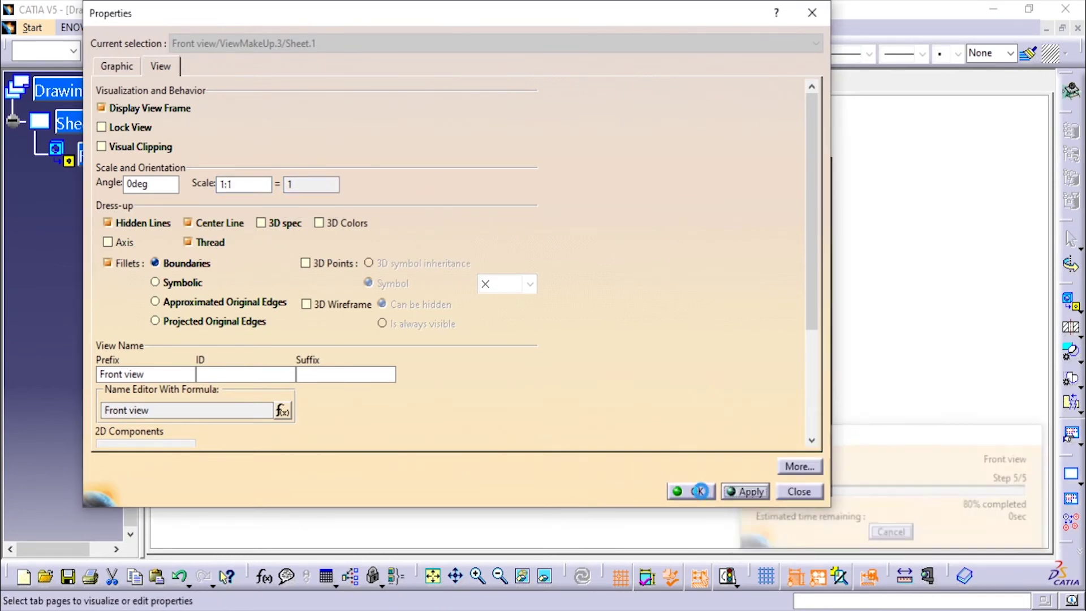
left_click(694, 491)
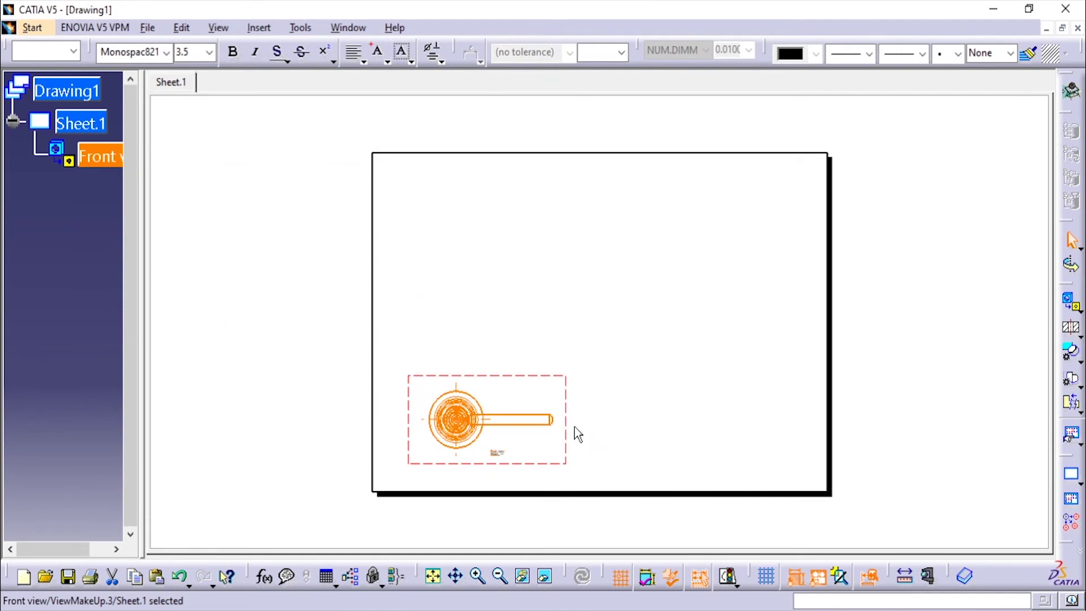
Create an offset section view cut along the tommy bar to the jack's centre and stepping outside the base, placed above the top view.
left_click(1072, 329)
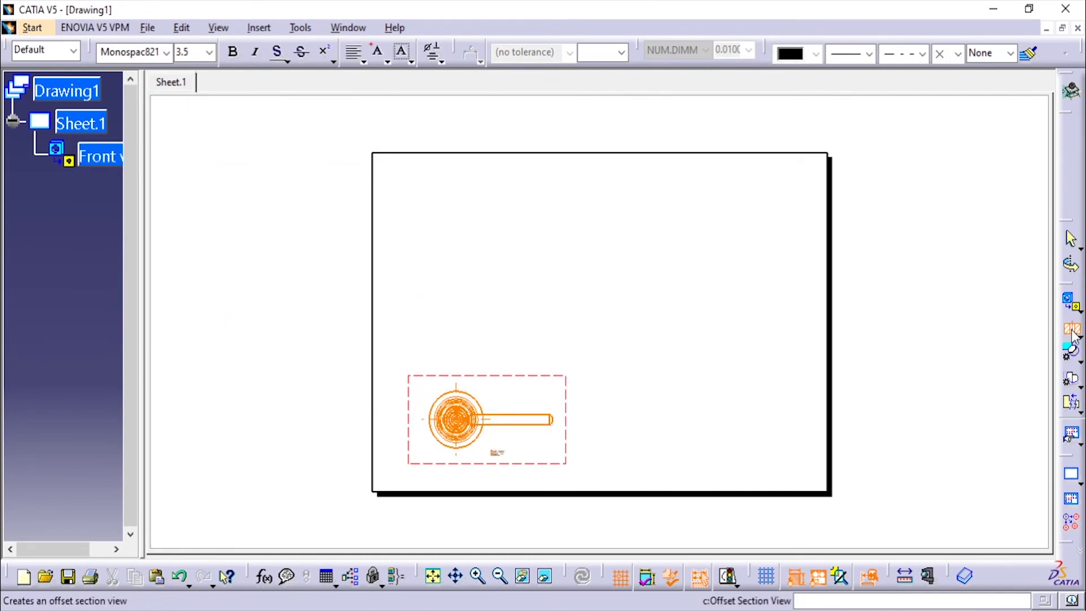
left_click(491, 420)
middle_click_drag(554, 477, 632, 422)
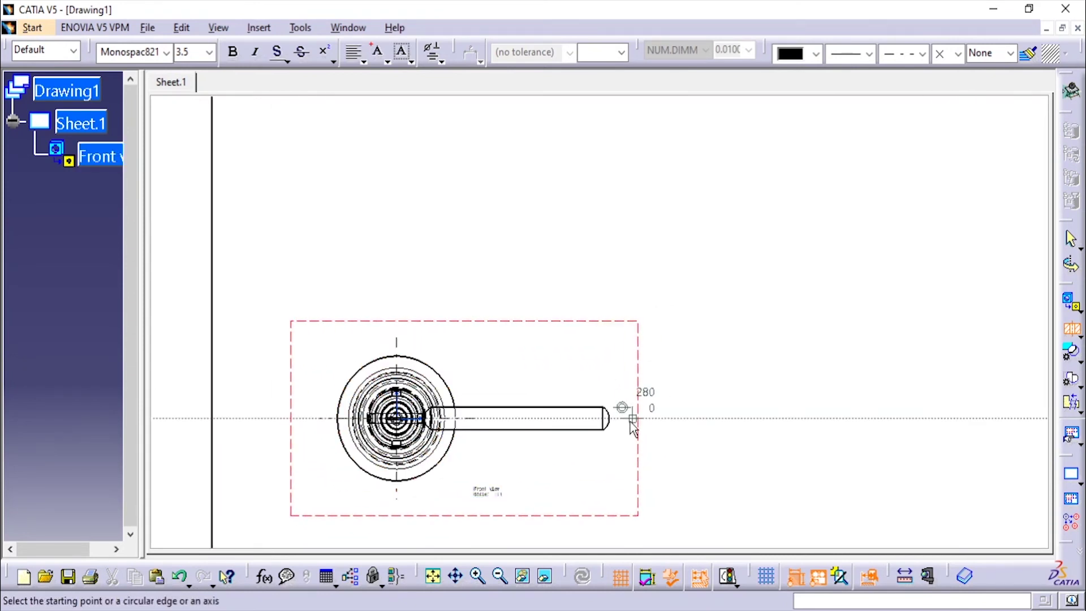
left_click(626, 419)
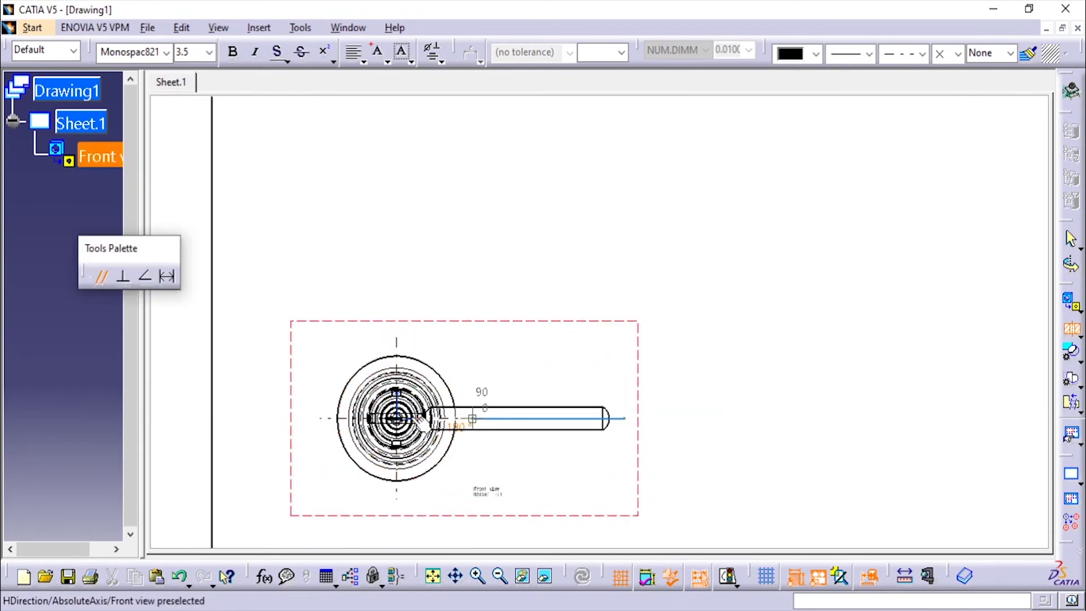
left_click(393, 413)
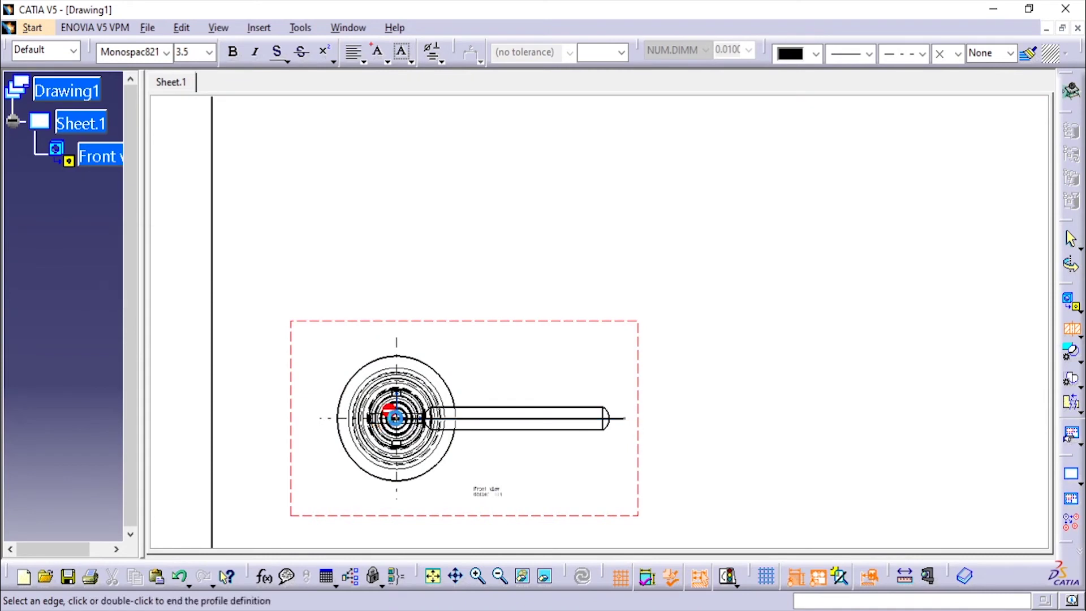
left_click(396, 489)
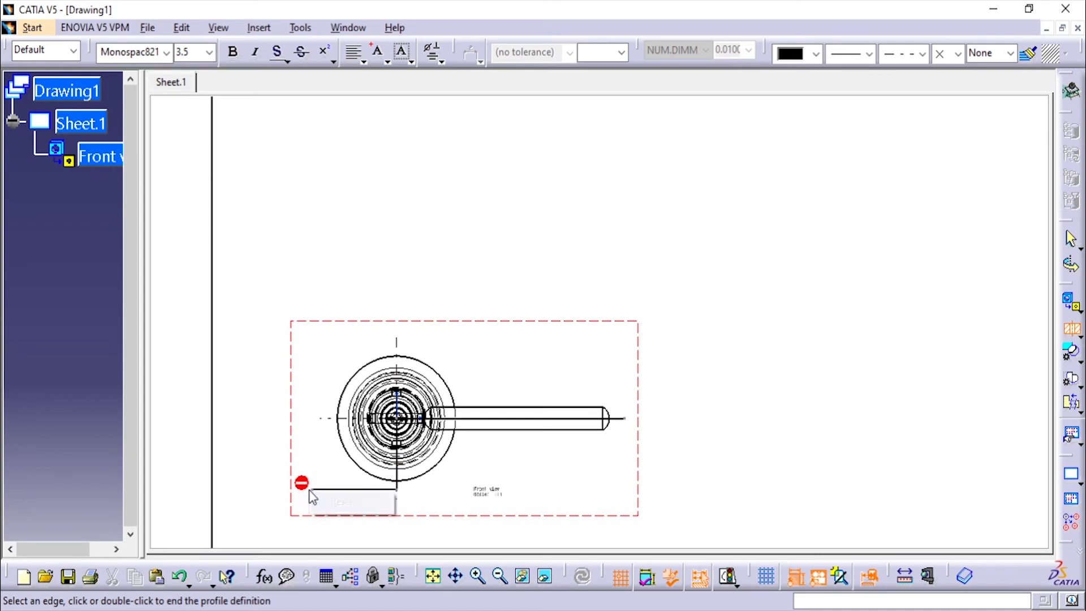
left_click(310, 490)
double_click(313, 463)
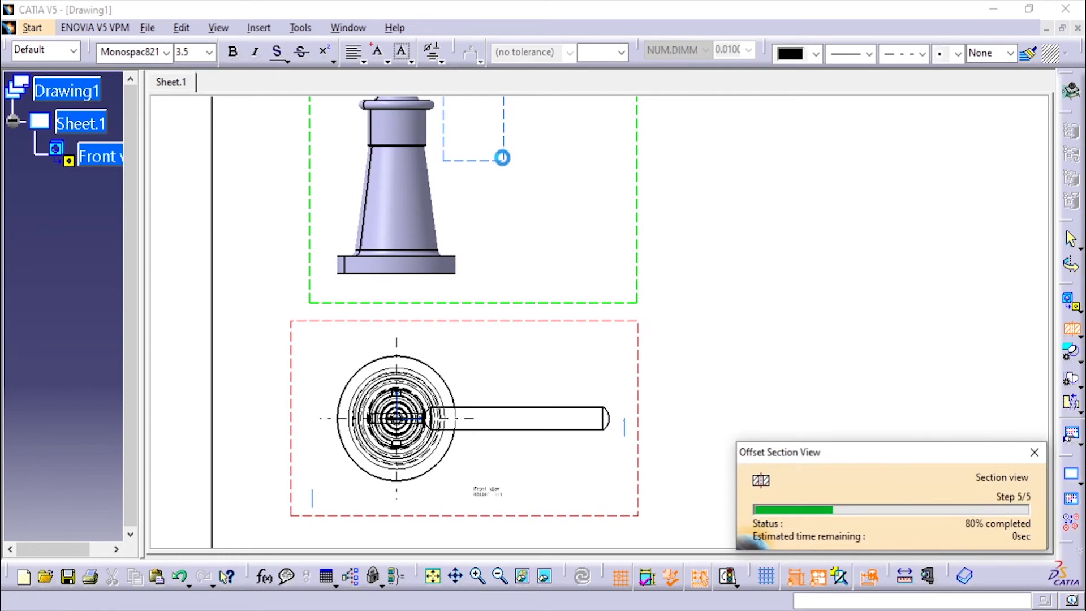
mouse_move(503, 168)
middle_mouse_down()
mouse_move(489, 300)
mouse_move(422, 216)
mouse_move(453, 266)
middle_mouse_up()
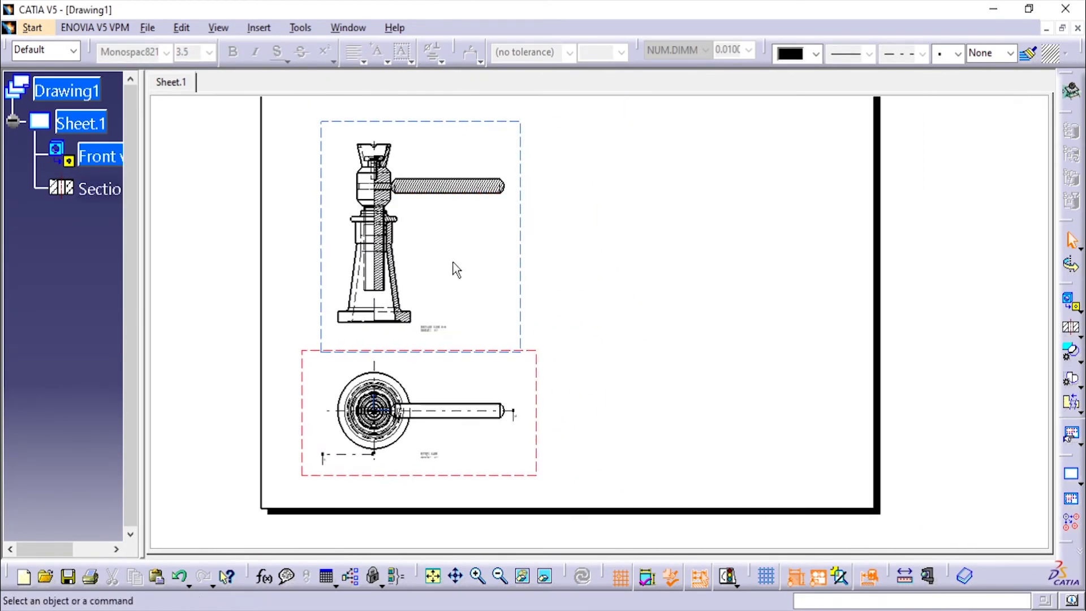
Move the section view slightly higher on the sheet to separate it from the view below.
mouse_move(585, 291)
middle_mouse_down()
mouse_move(582, 315)
mouse_move(552, 316)
middle_mouse_up()
left_click_drag(524, 285, 526, 248)
left_click(775, 314)
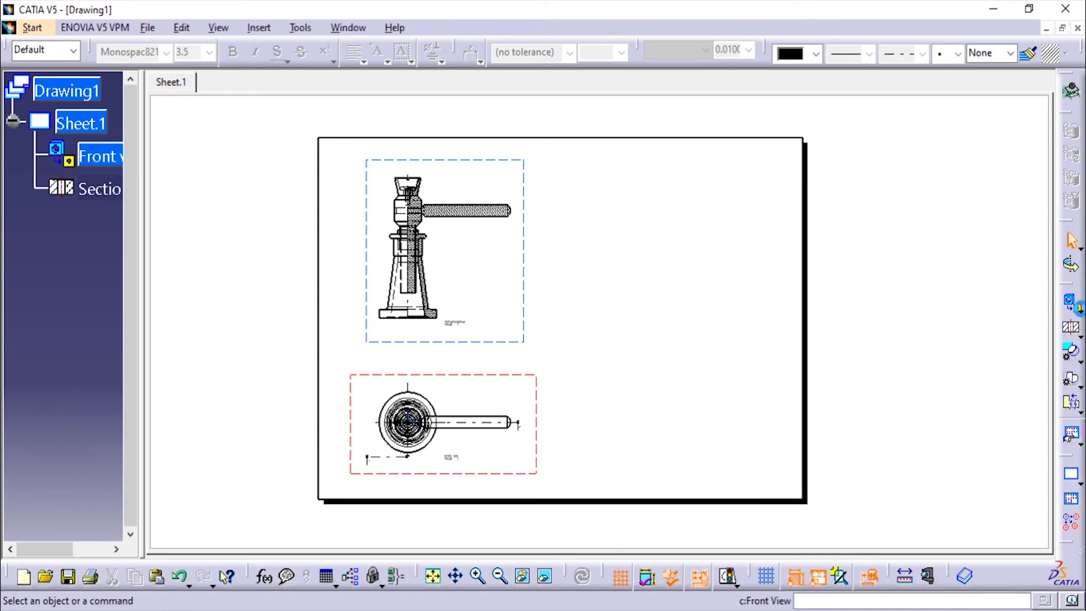
Generate an isometric view of the ScrewJack Assembly, turned to an isometric orientation, in the upper-right area of the drawing sheet.
left_click(1076, 305)
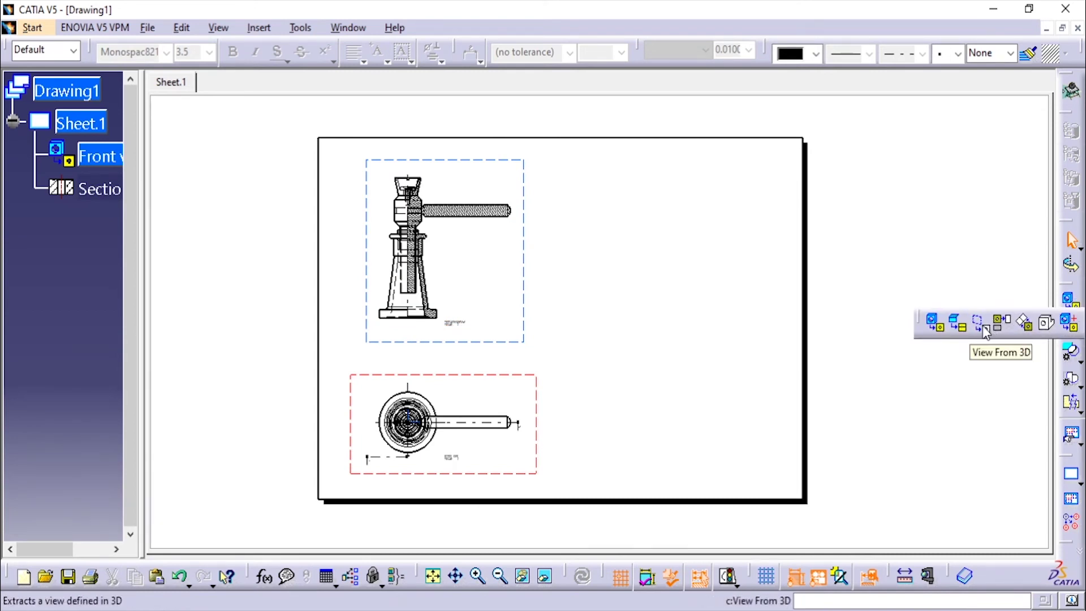
left_click(1048, 323)
left_click(1047, 28)
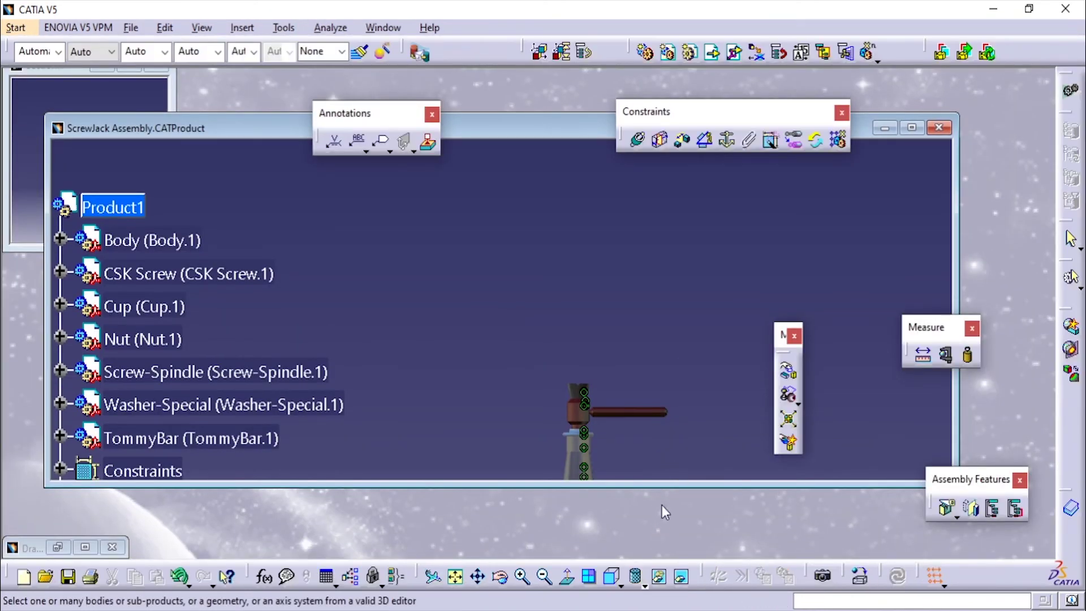
left_click(621, 586)
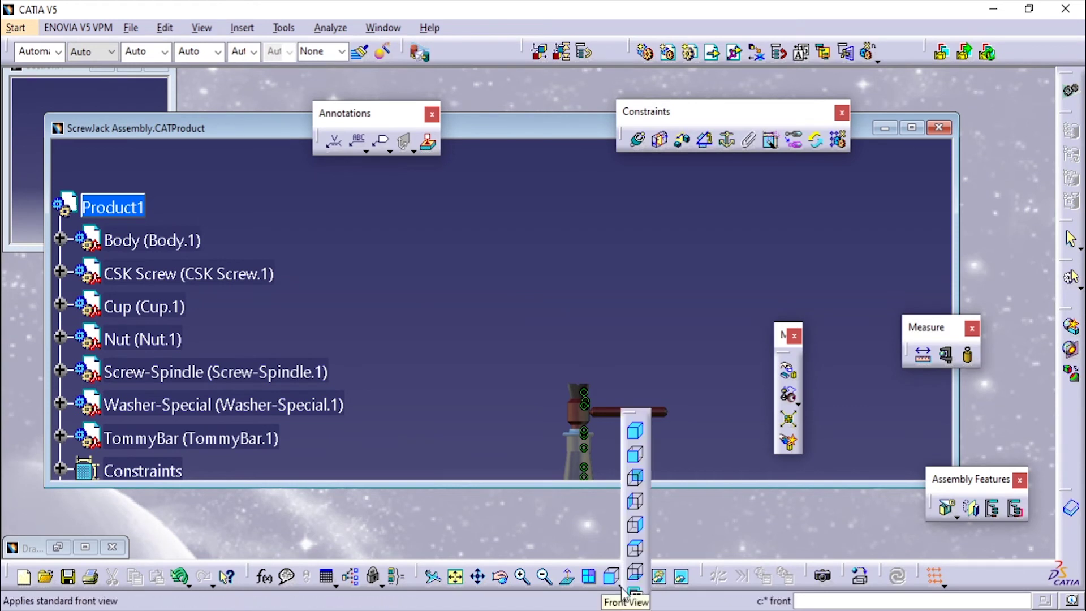
left_click(637, 434)
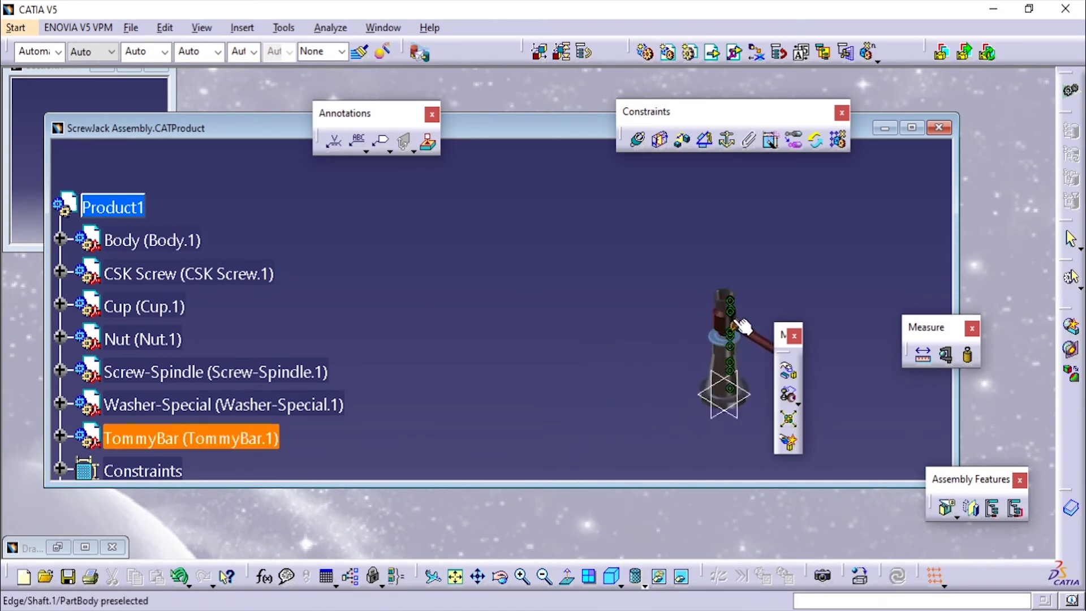
left_click(722, 297)
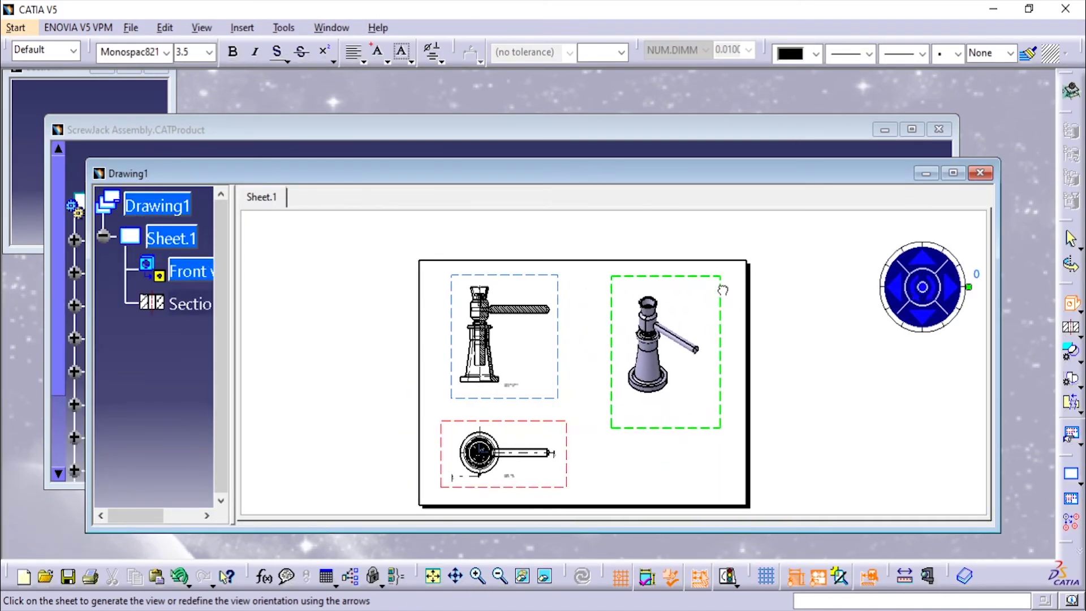
left_click(959, 175)
left_click(833, 434)
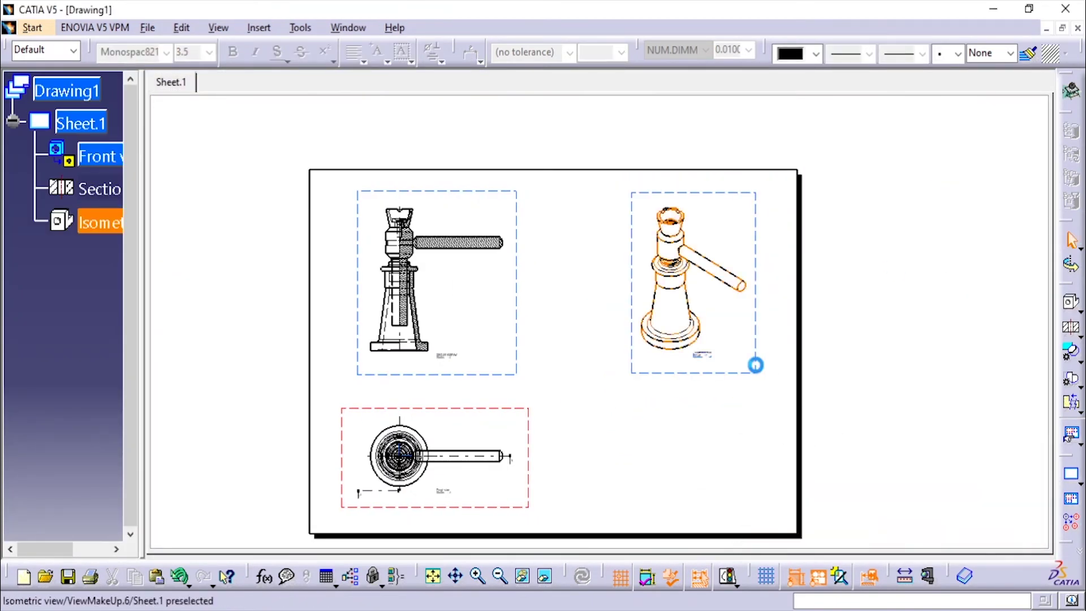
In the isometric view's properties, turn on 3D Colors and set the view generation mode to Raster.
right_click(754, 364)
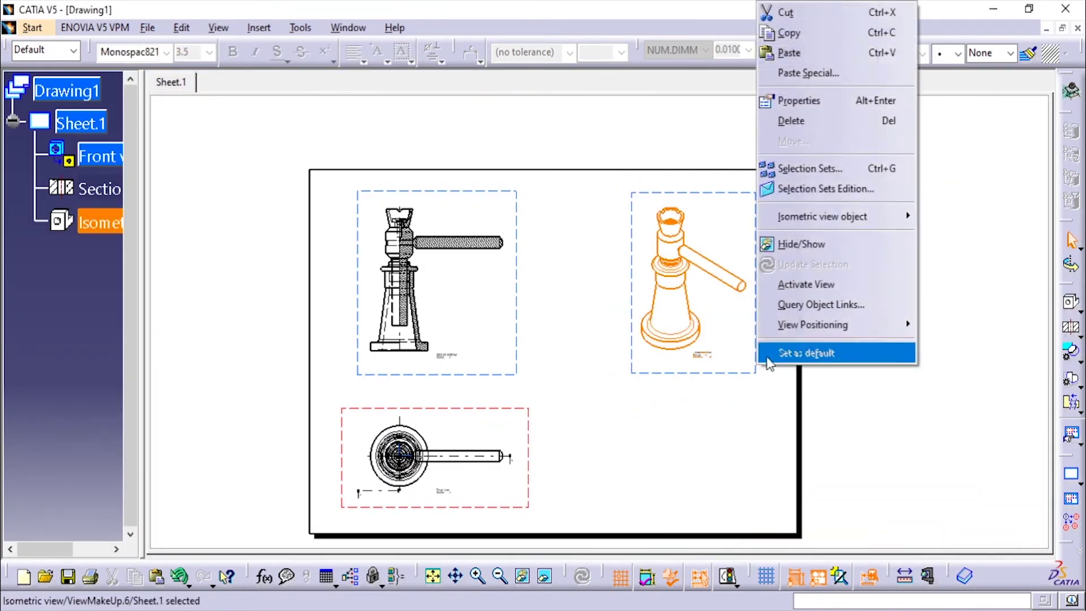
left_click(830, 100)
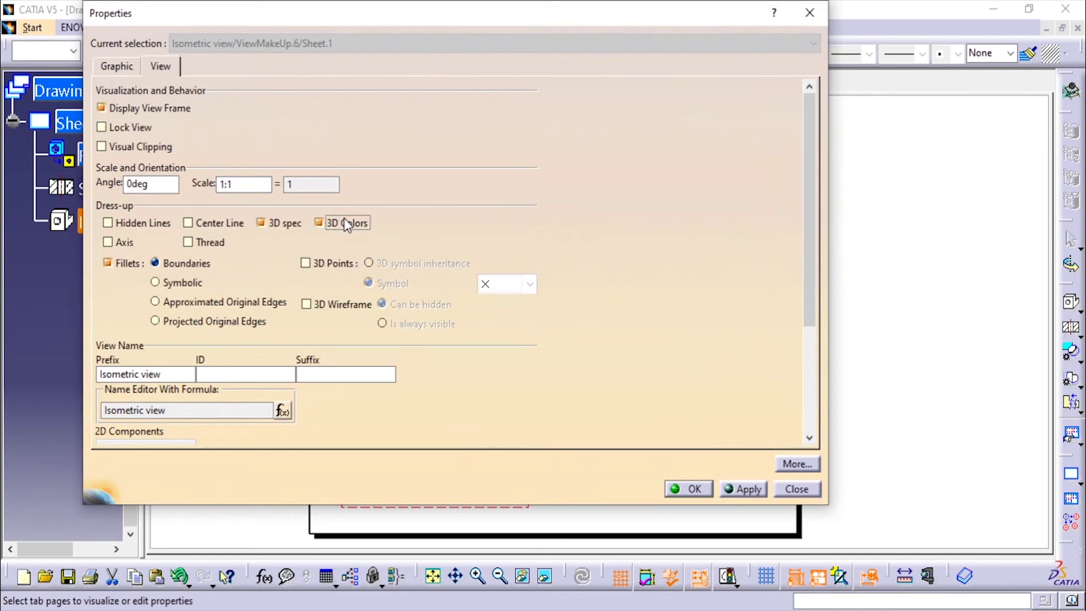
left_click_drag(808, 245, 765, 416)
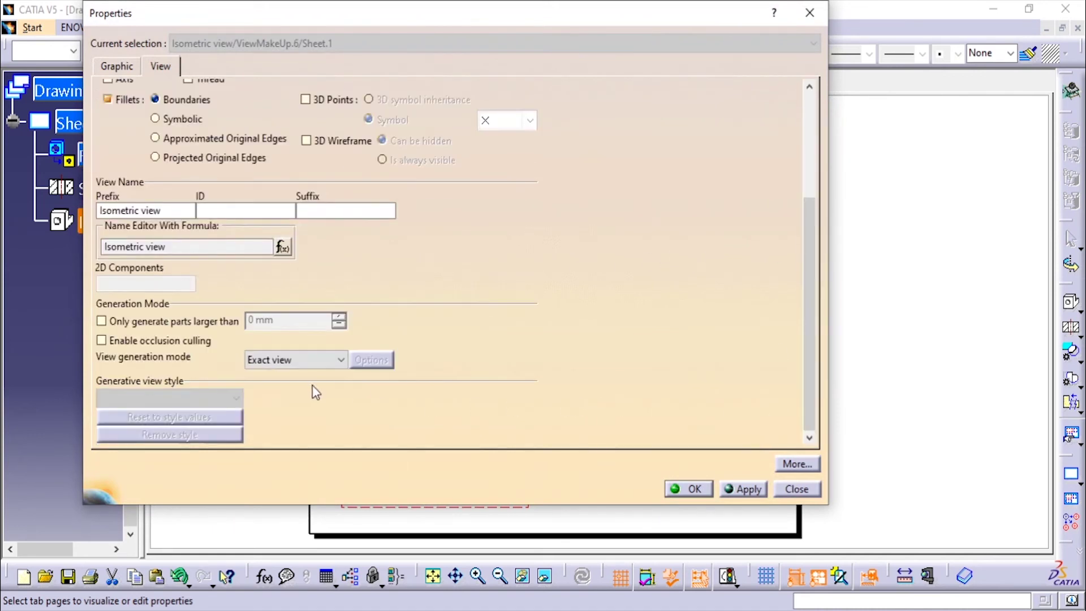
left_click(308, 360)
left_click(303, 415)
Set the isometric view's raster options to Shading mode with High quality for both visualization and print.
left_click(368, 360)
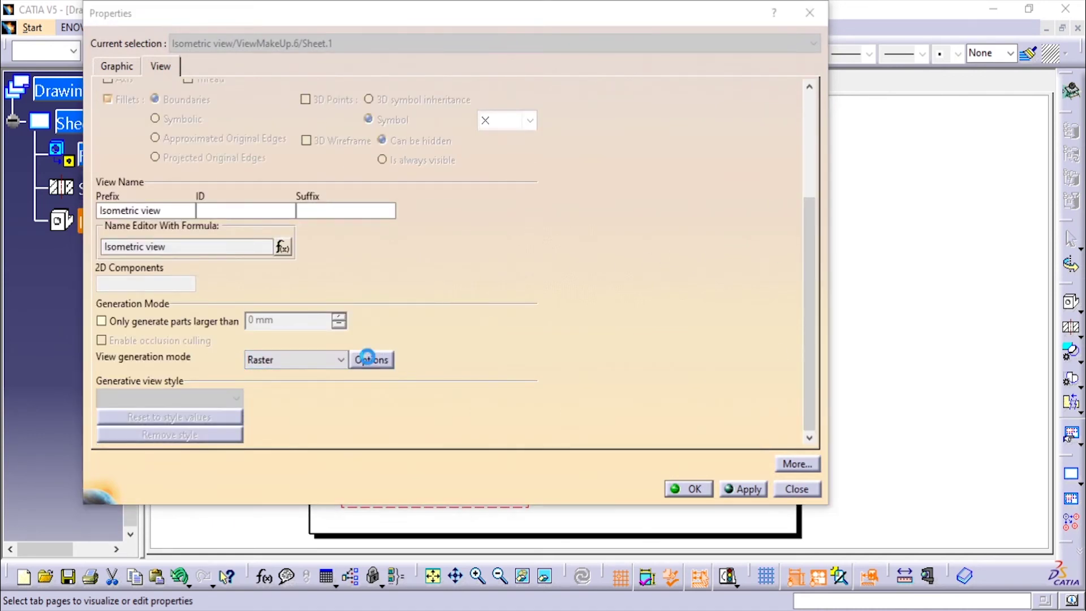
left_click(971, 478)
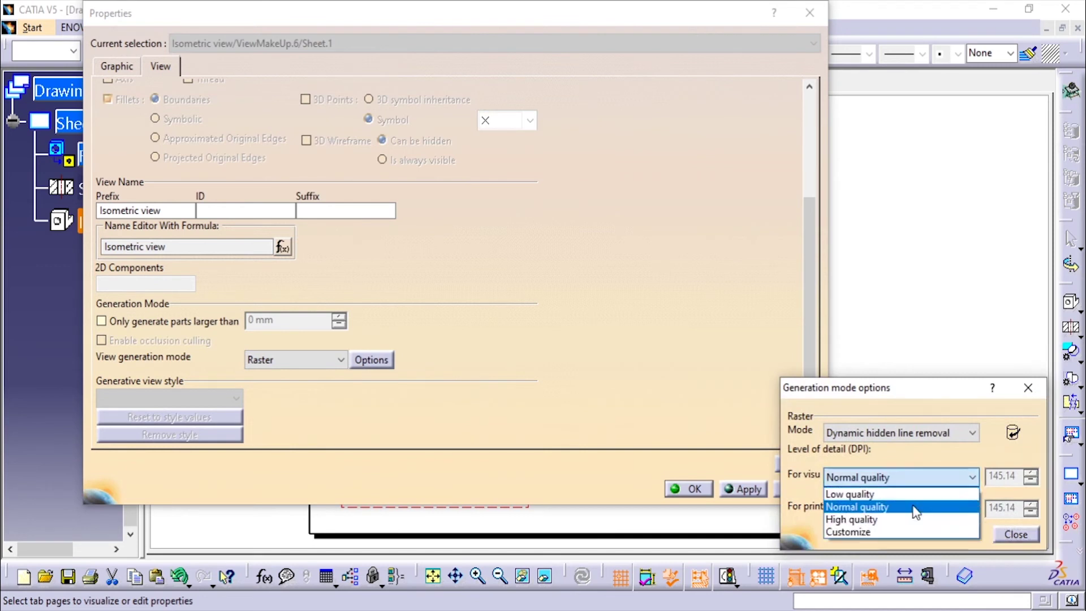
left_click(915, 518)
left_click(895, 509)
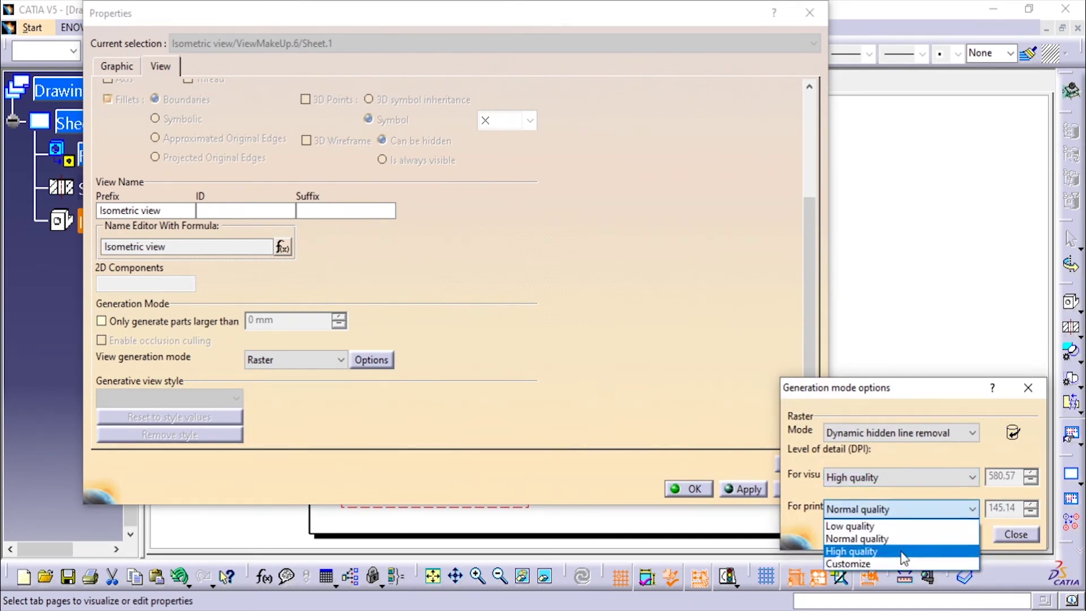
left_click(904, 548)
left_click(905, 441)
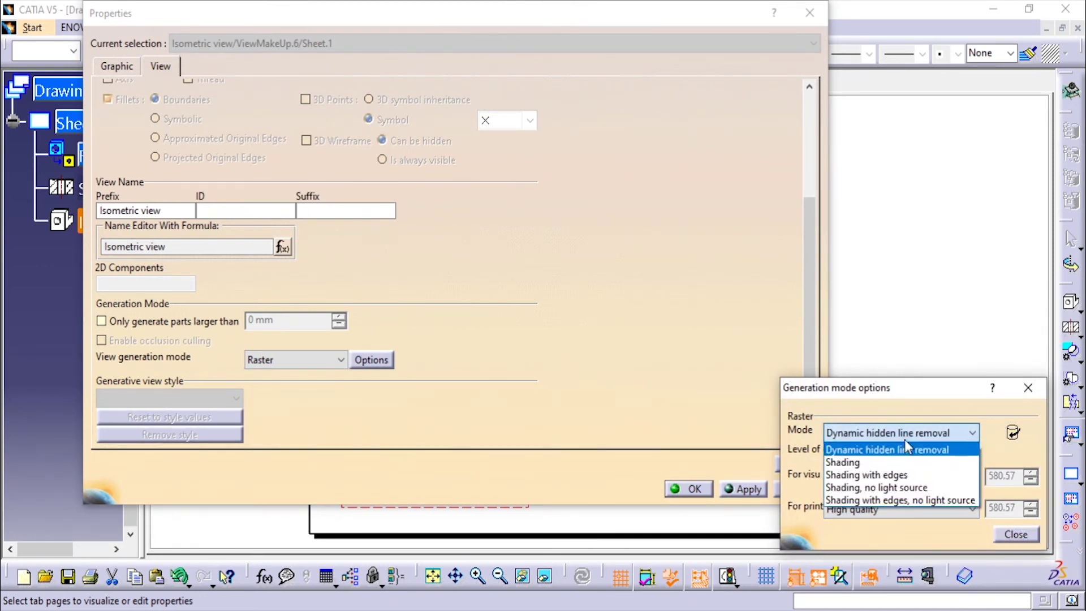
left_click(911, 461)
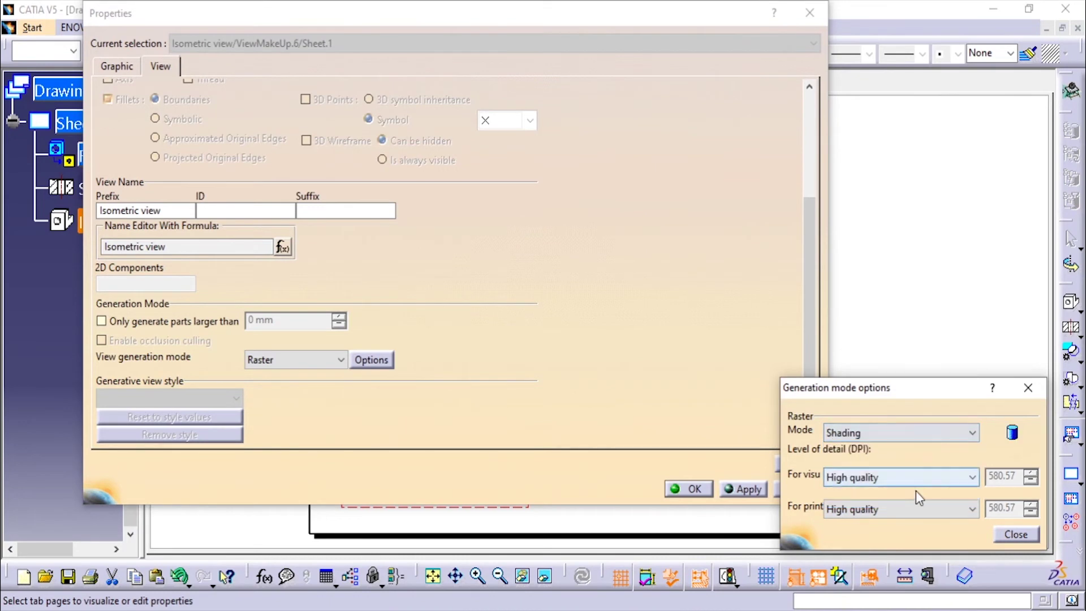
left_click(995, 533)
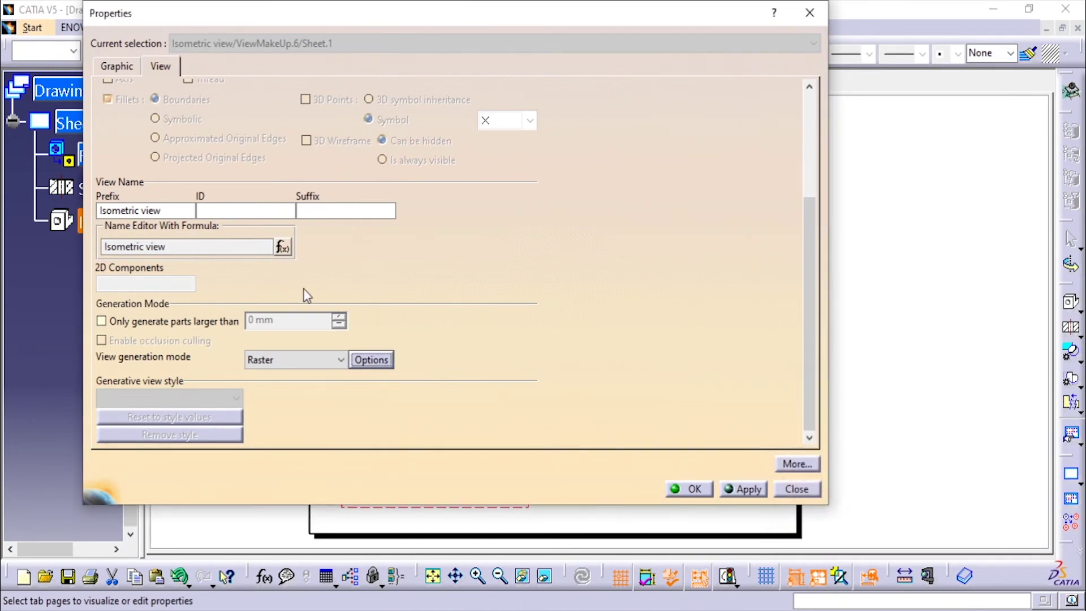
Recheck the raster options with Shading kept as the mode and apply the properties to the isometric view.
left_click(383, 365)
left_click(861, 432)
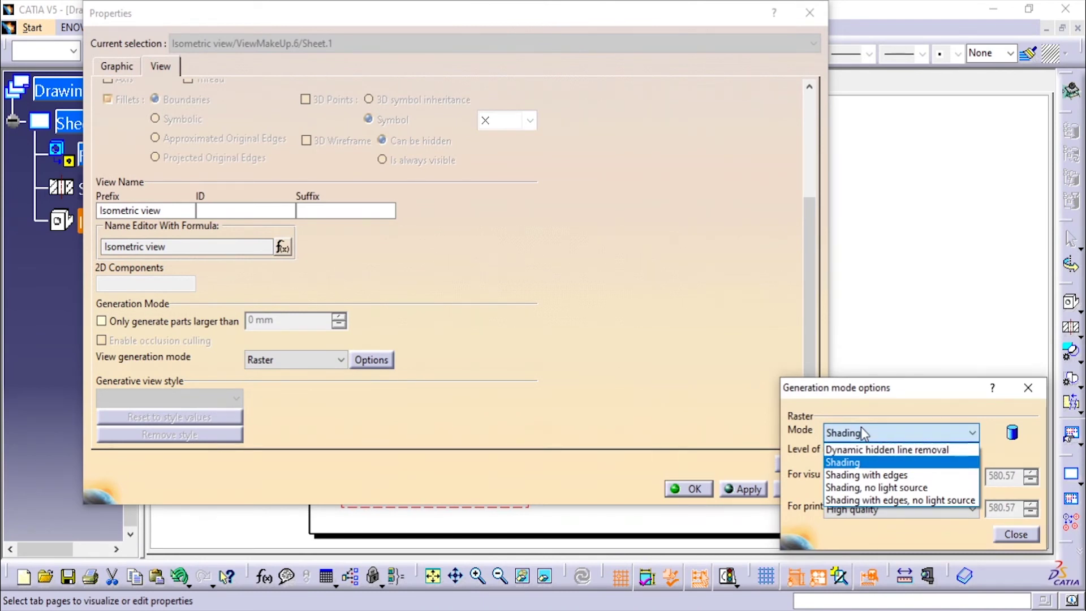
left_click(866, 462)
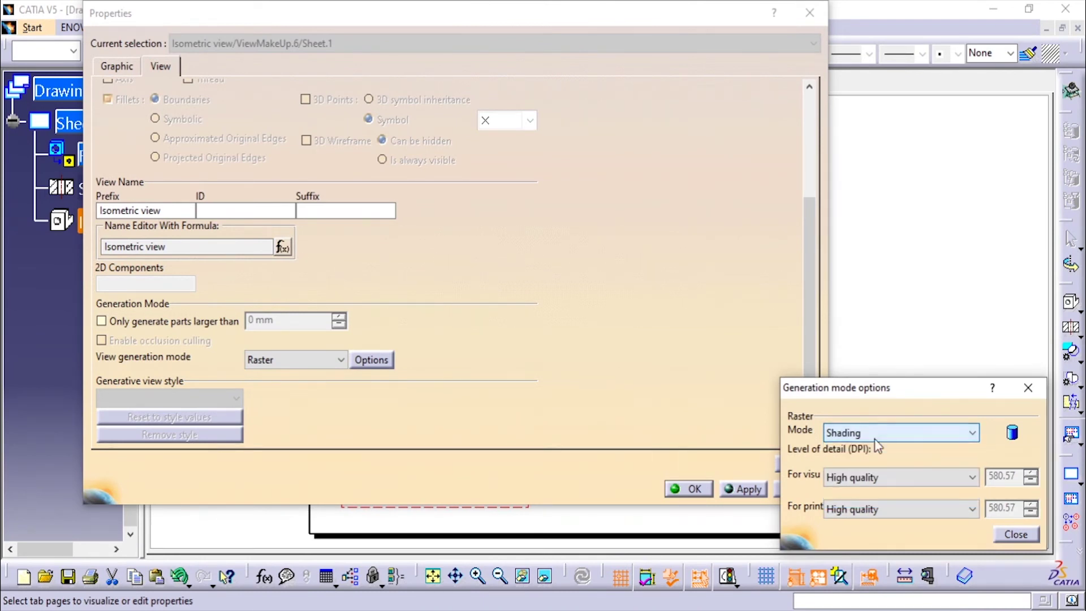
left_click(1016, 534)
left_click(750, 490)
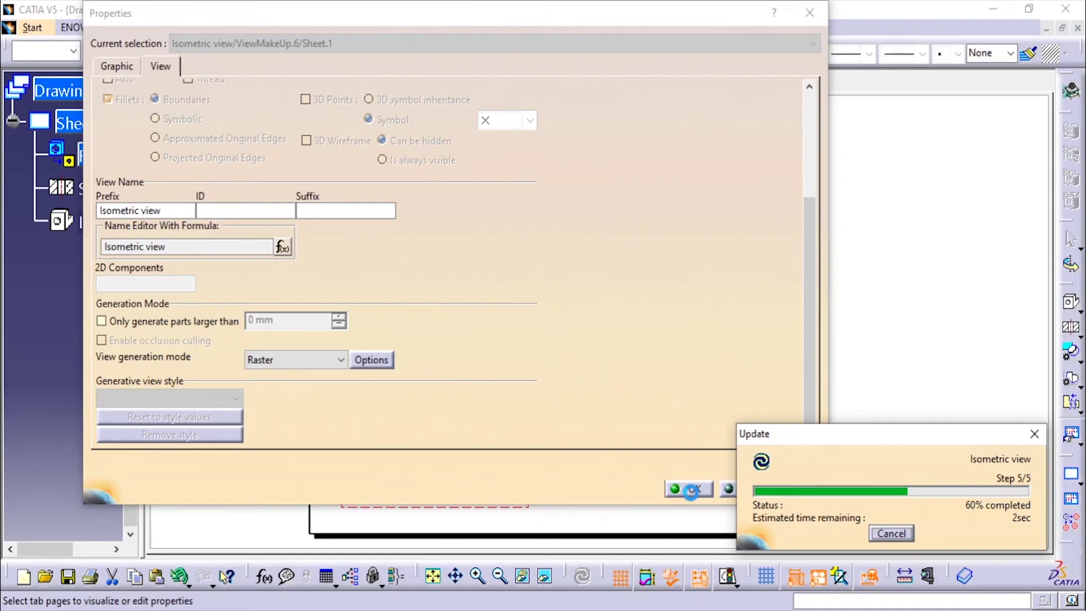
left_click(691, 490)
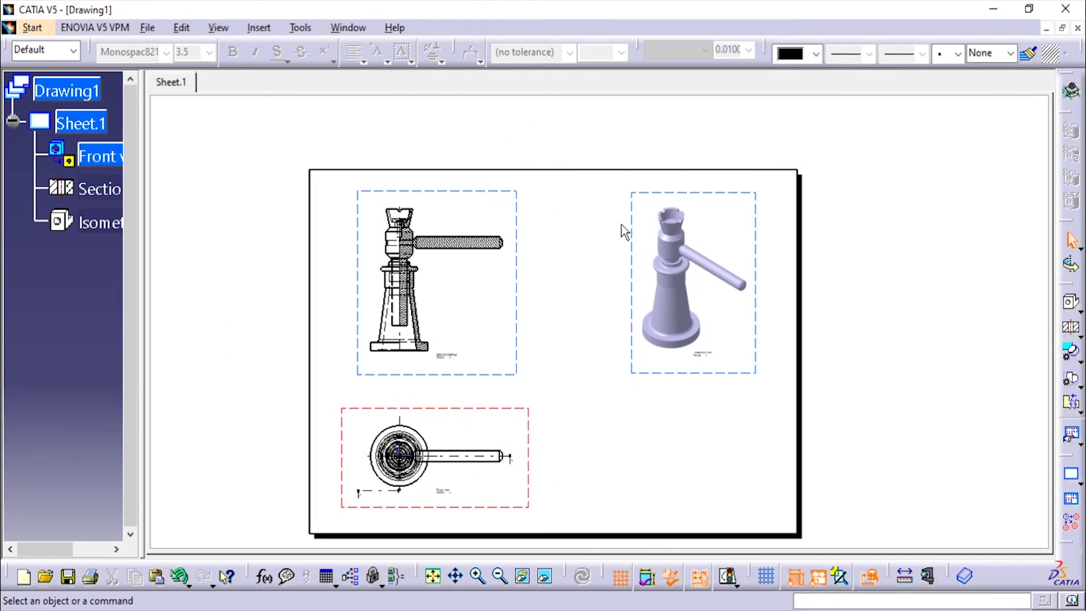
Insert an advanced bill of material table for the screw jack between the section view and the isometric view.
left_click(247, 30)
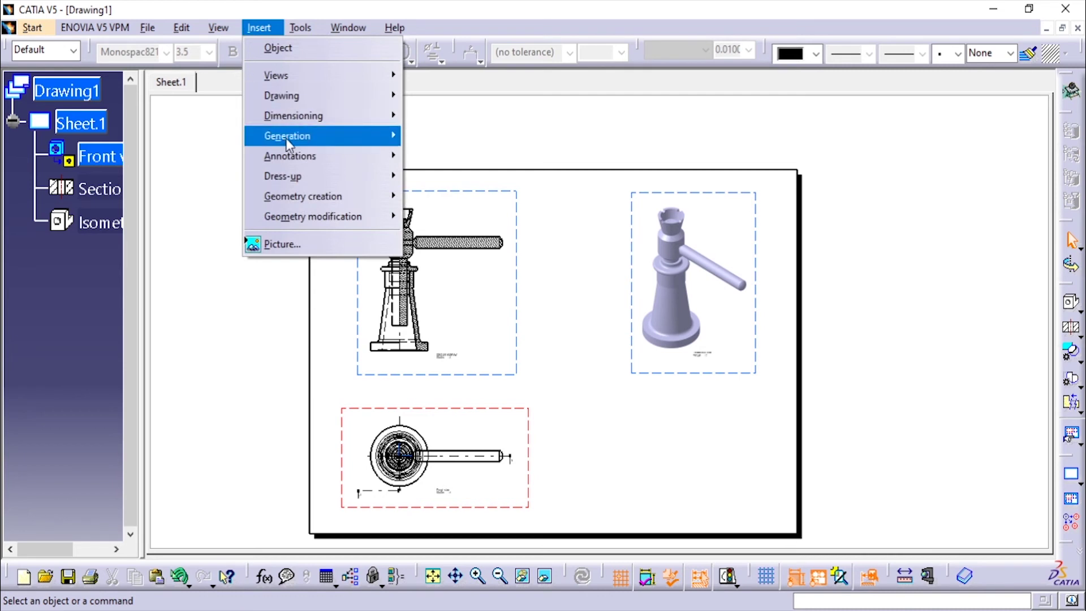
mouse_move(331, 122)
mouse_move(343, 142)
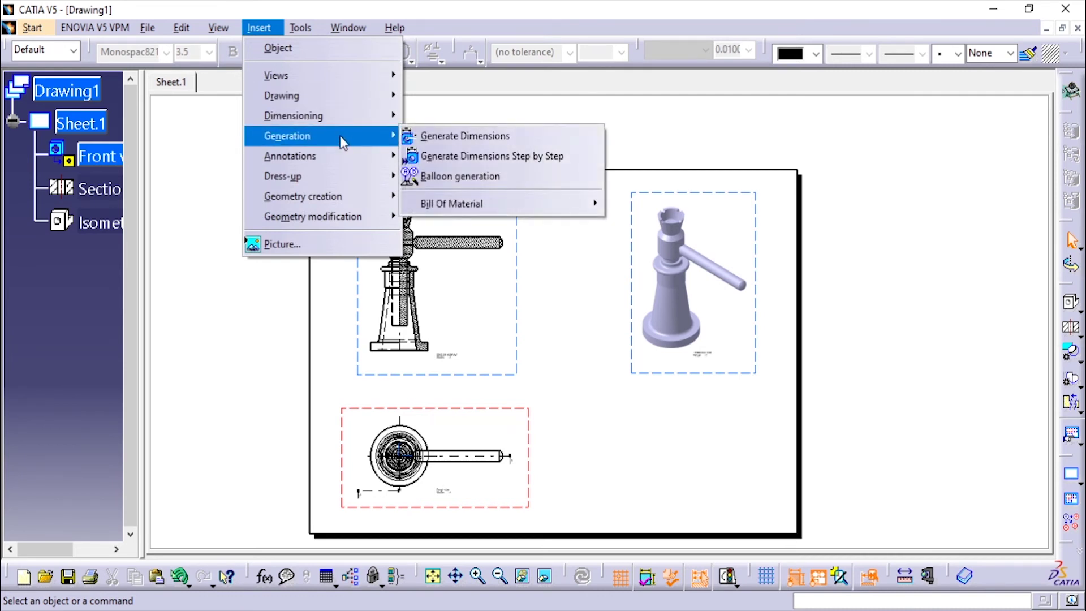
mouse_move(578, 203)
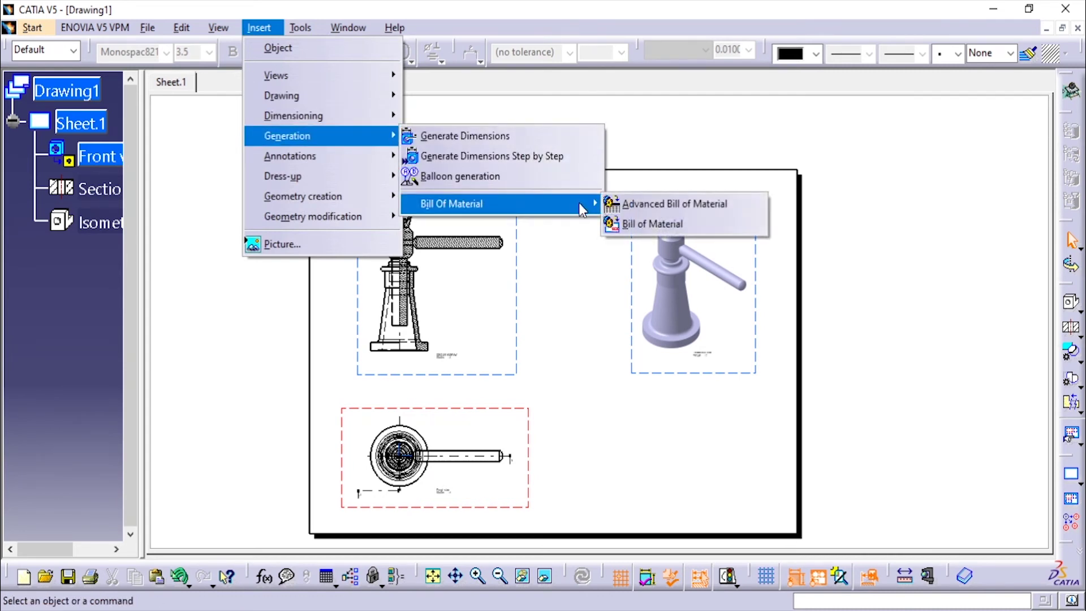
left_click(649, 205)
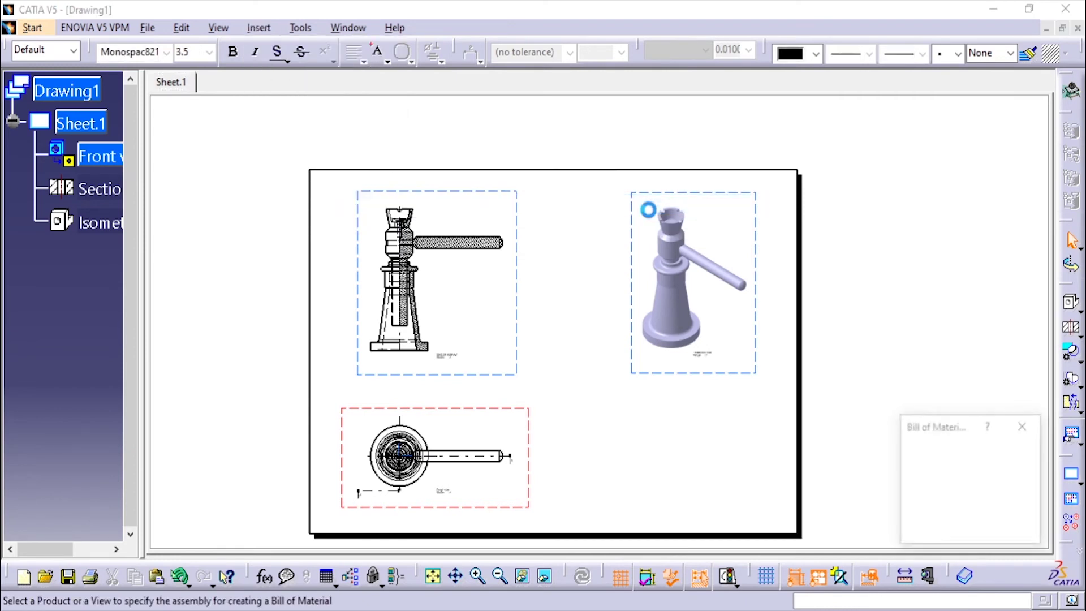
left_click(933, 529)
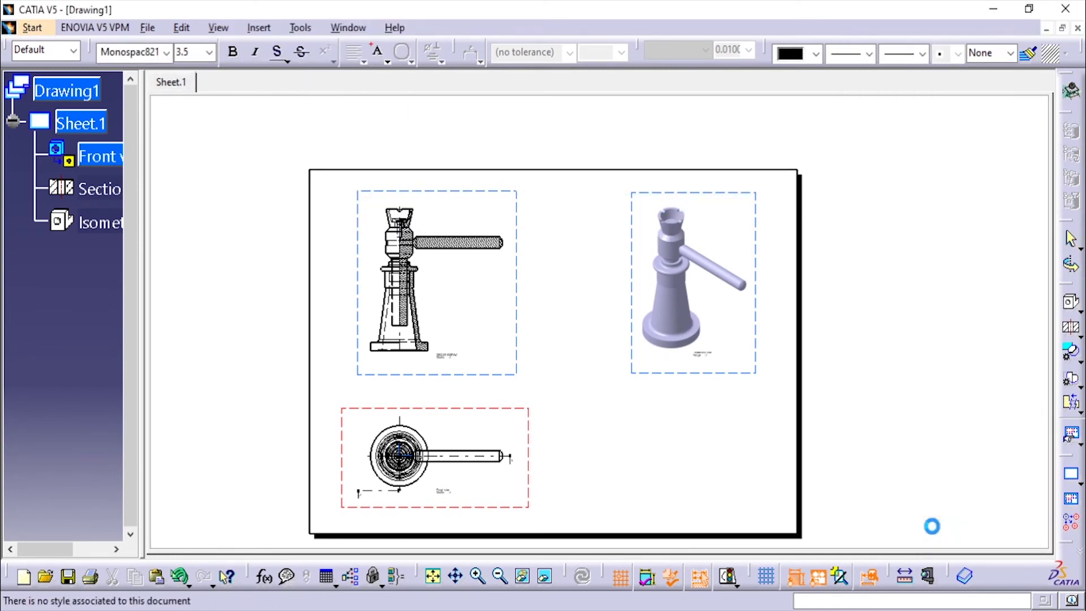
left_click(514, 239)
left_click(516, 240)
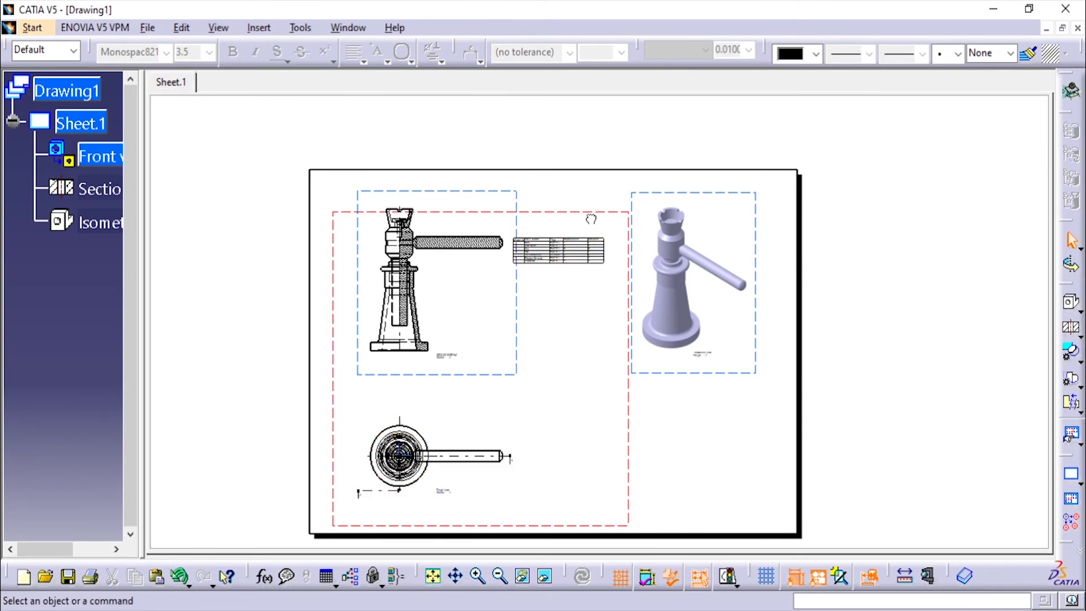
Move the bill of material table to the sheet's lower-right area, below the isometric view.
left_click_drag(584, 255, 632, 430)
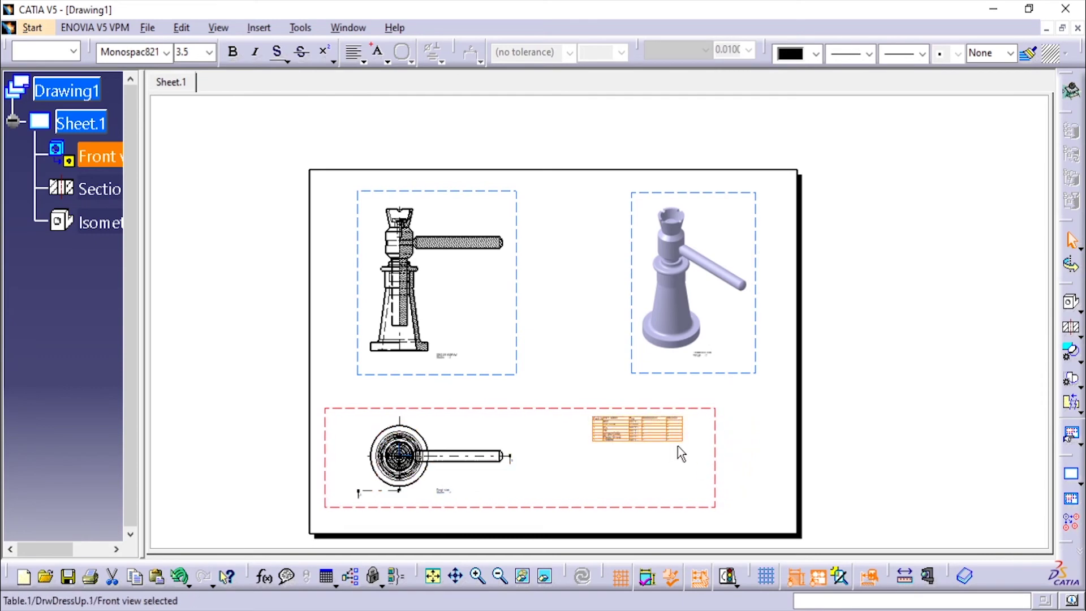
mouse_move(686, 444)
middle_mouse_down("ctrl")
mouse_move(659, 392)
mouse_move(671, 422)
mouse_move(552, 315)
mouse_move(563, 243)
middle_mouse_up("ctrl")
middle_click_drag(609, 347, 700, 247)
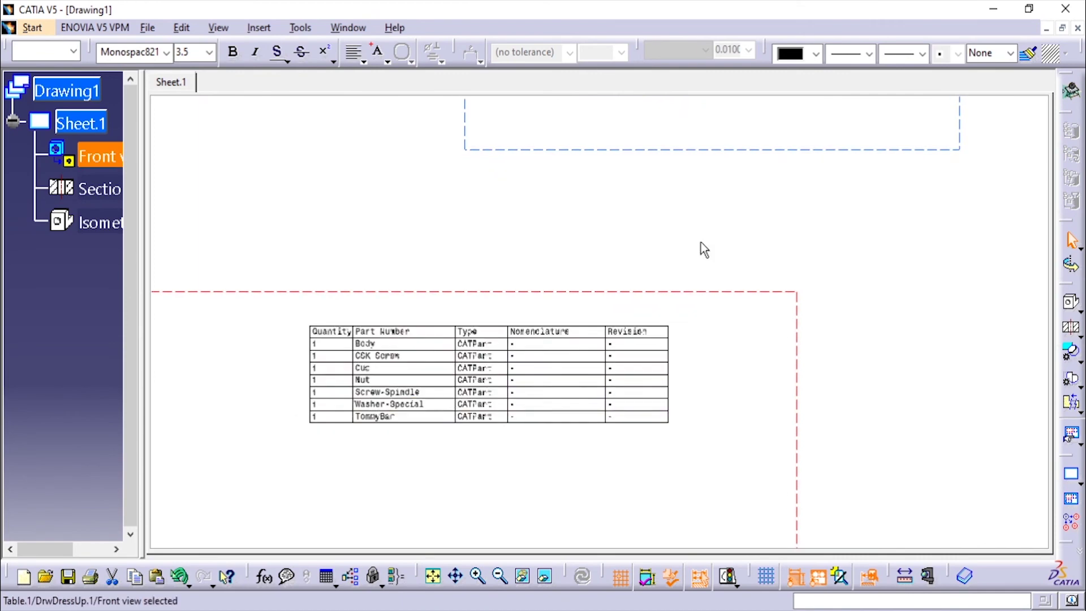
Remove the Type, Nomenclature and Revision columns from the bill of material table's reported properties.
right_click(545, 360)
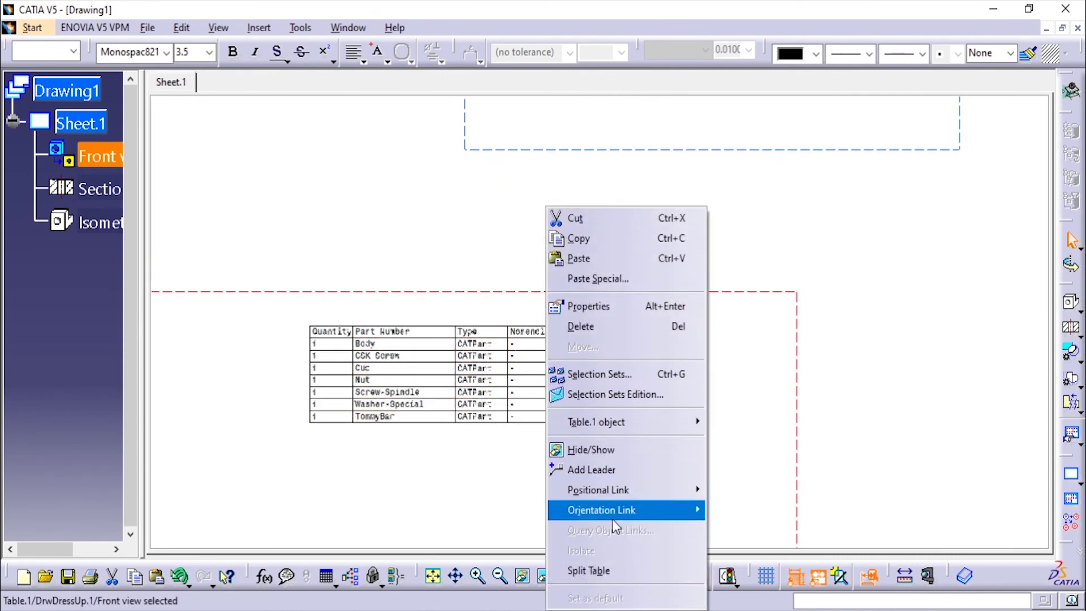
left_click(616, 300)
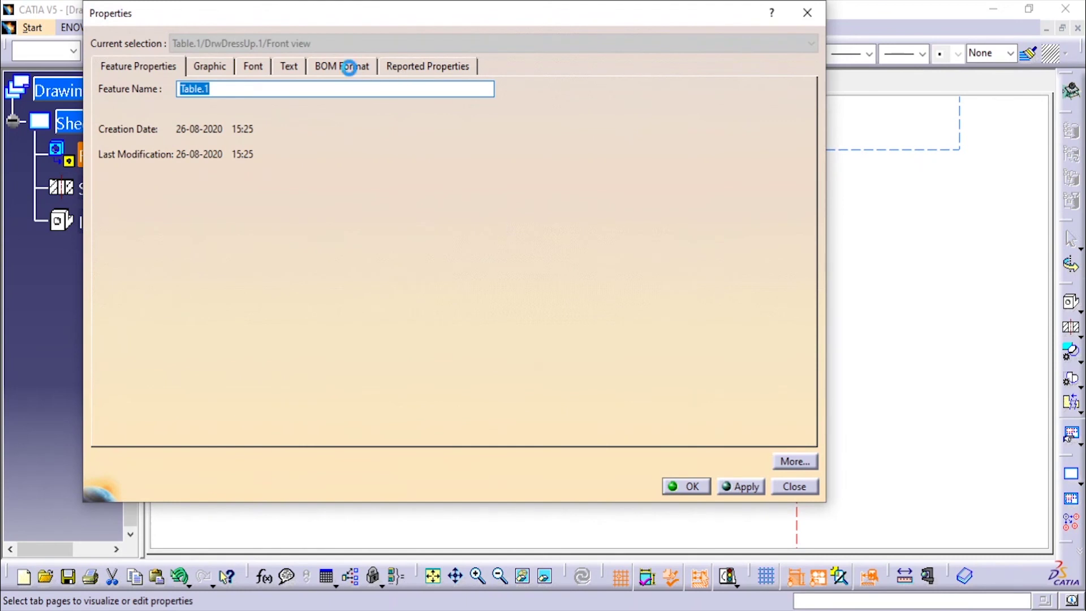
left_click(349, 67)
left_click(408, 66)
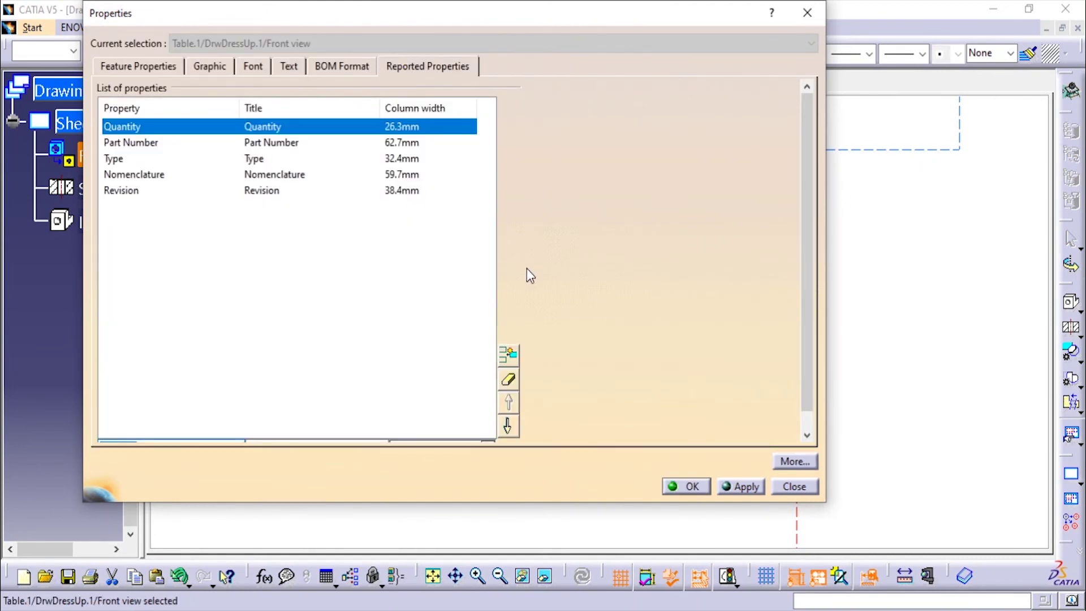
left_click_drag(804, 318, 802, 418)
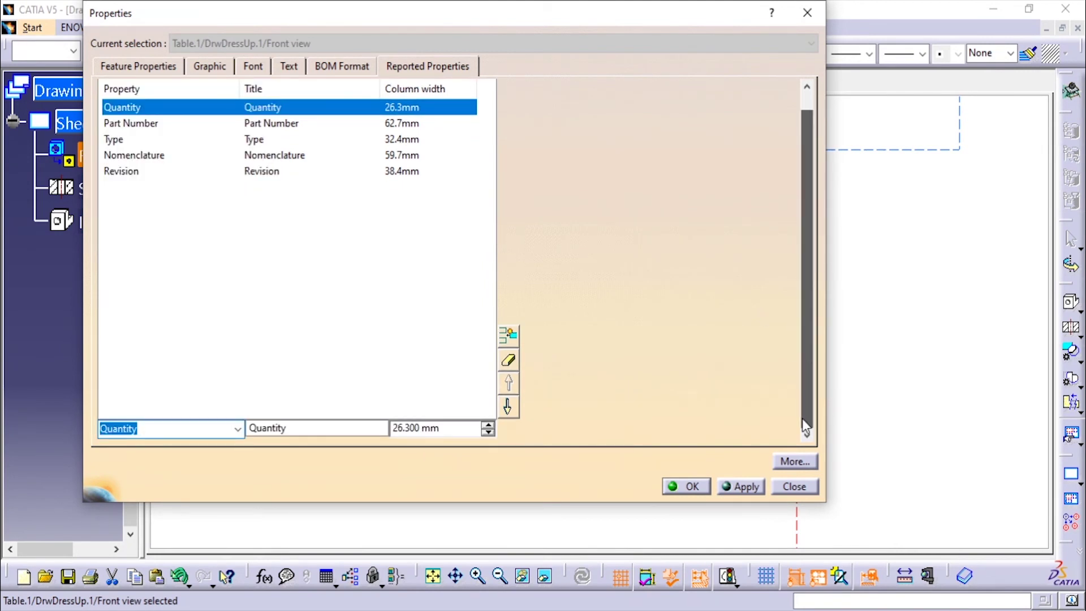
left_click_drag(468, 501, 468, 564)
left_click(129, 175)
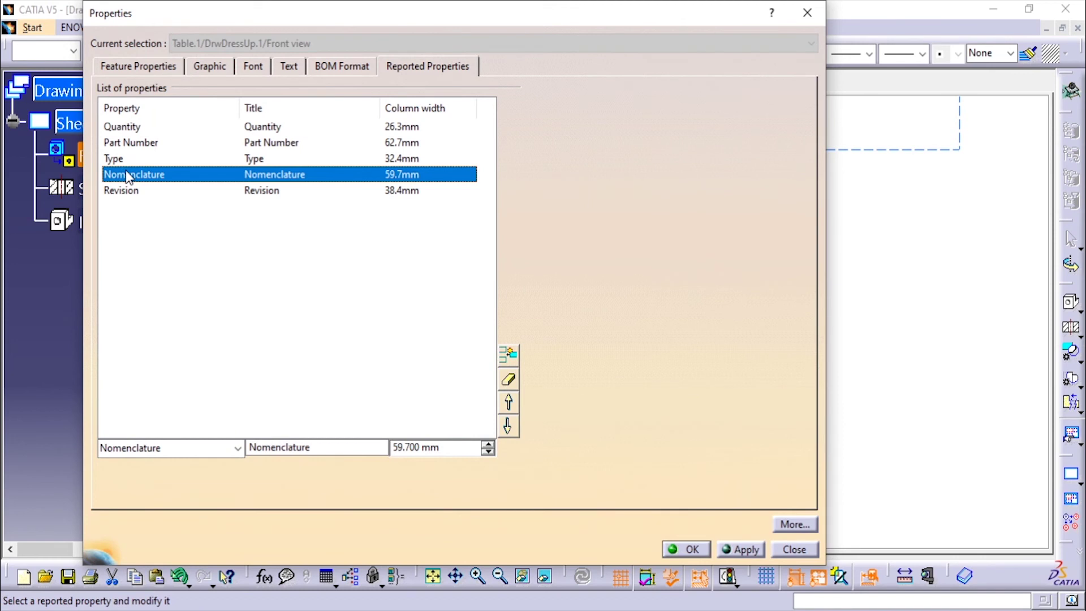
left_click(149, 145)
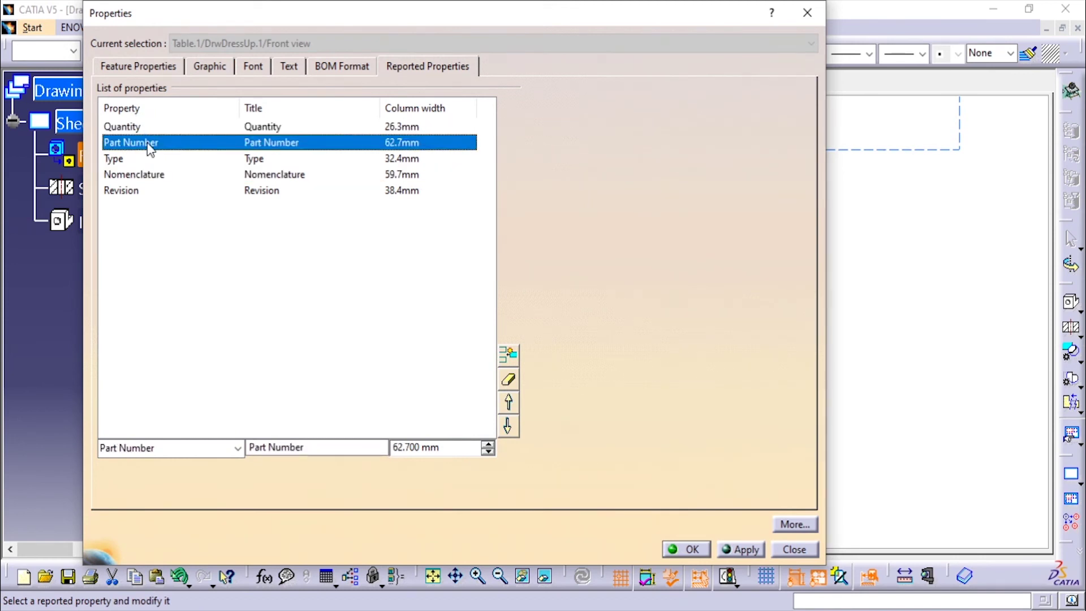
left_click(157, 174)
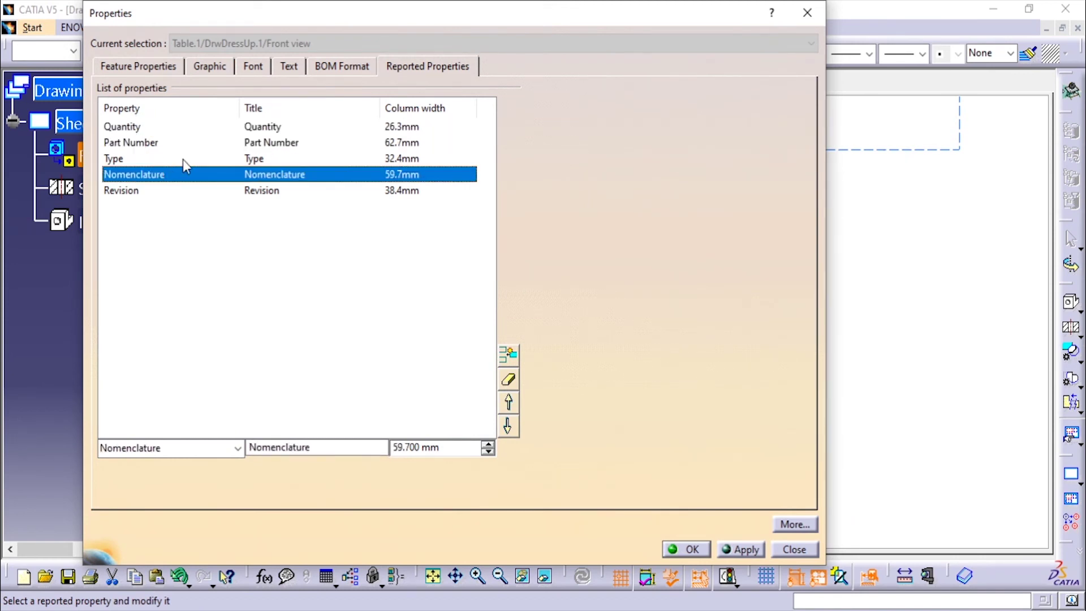
left_click(182, 160)
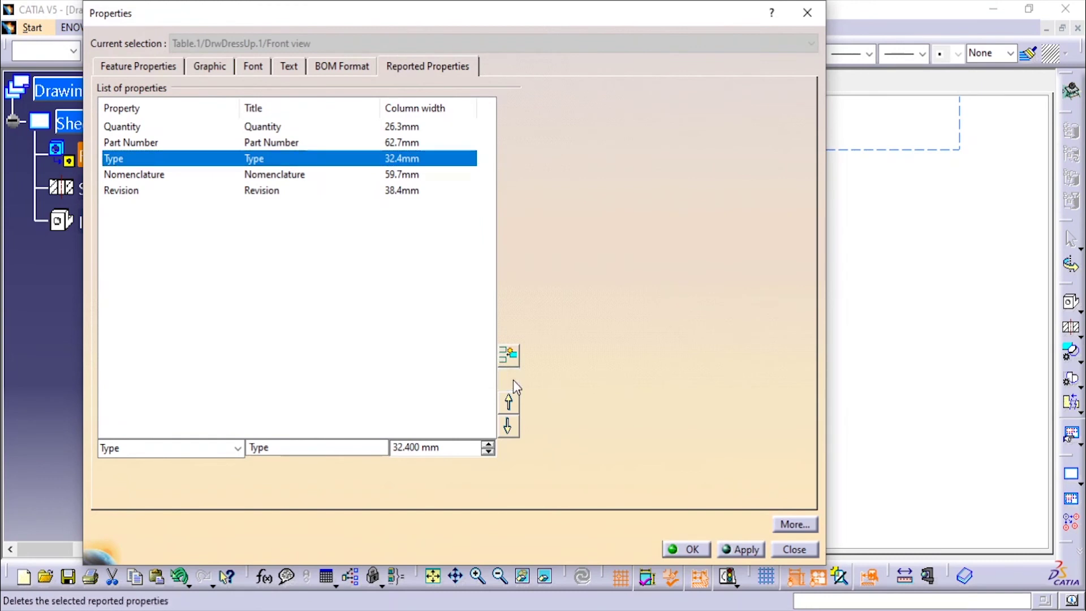
left_click(508, 379)
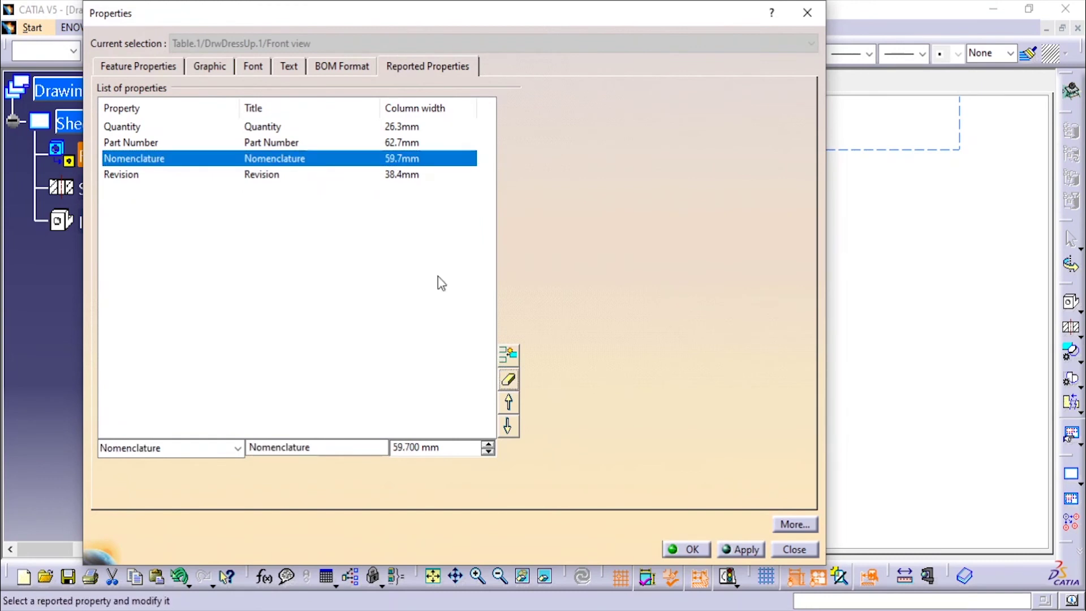
left_click(508, 379)
left_click(508, 379)
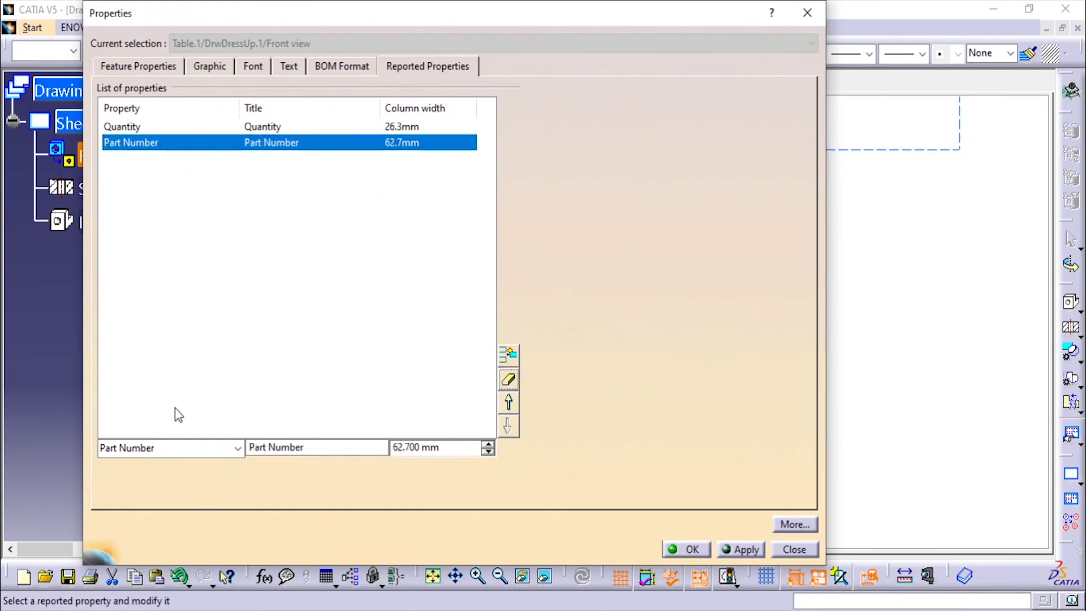
Add a Material column after Part Number in the table's reported properties.
left_click(193, 448)
left_click(238, 448)
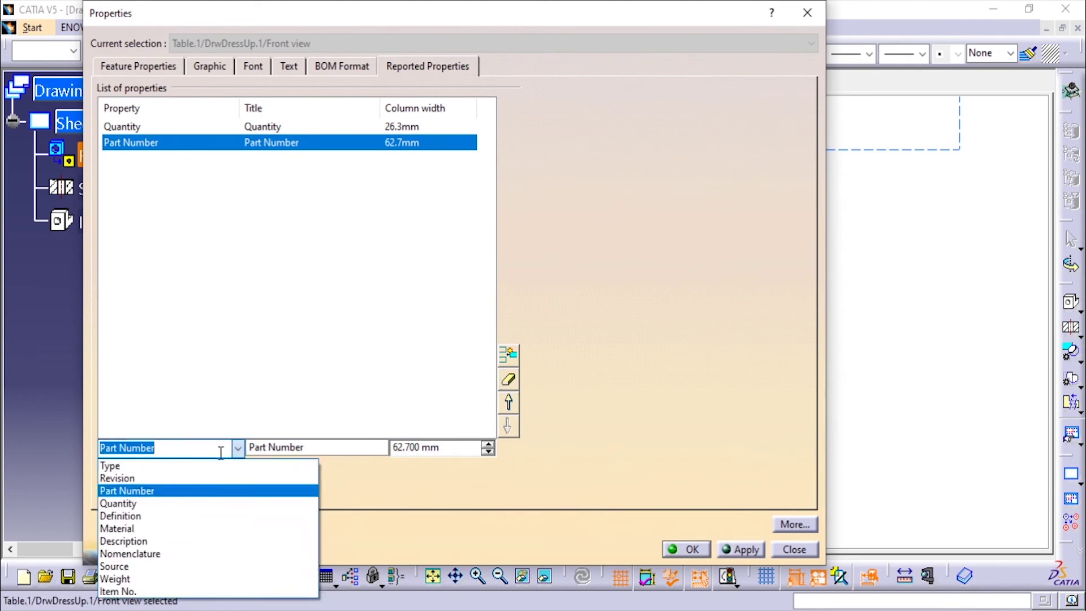
left_click(153, 529)
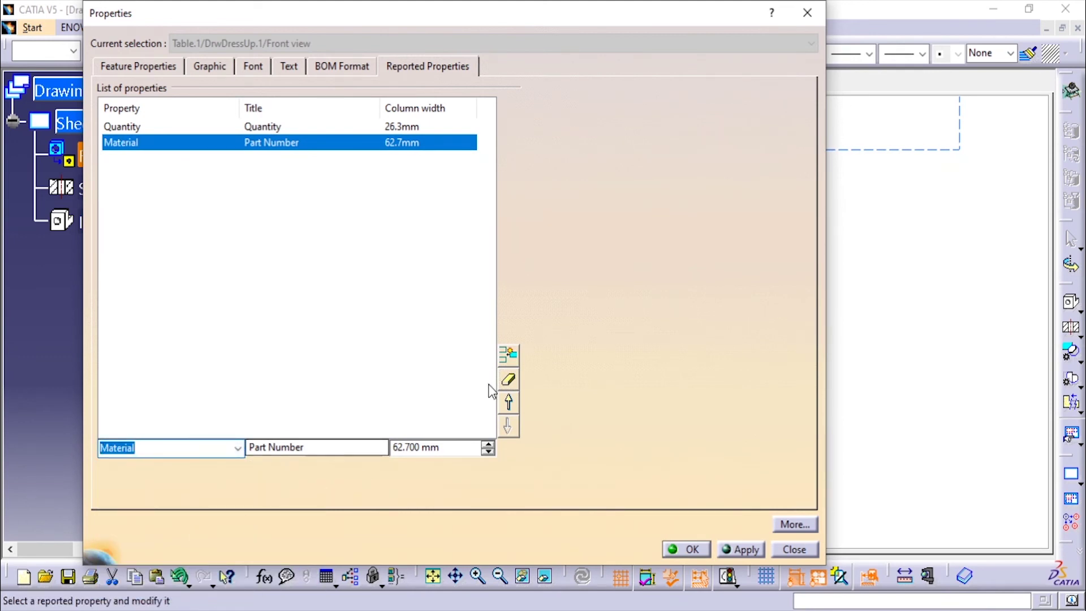
left_click(509, 355)
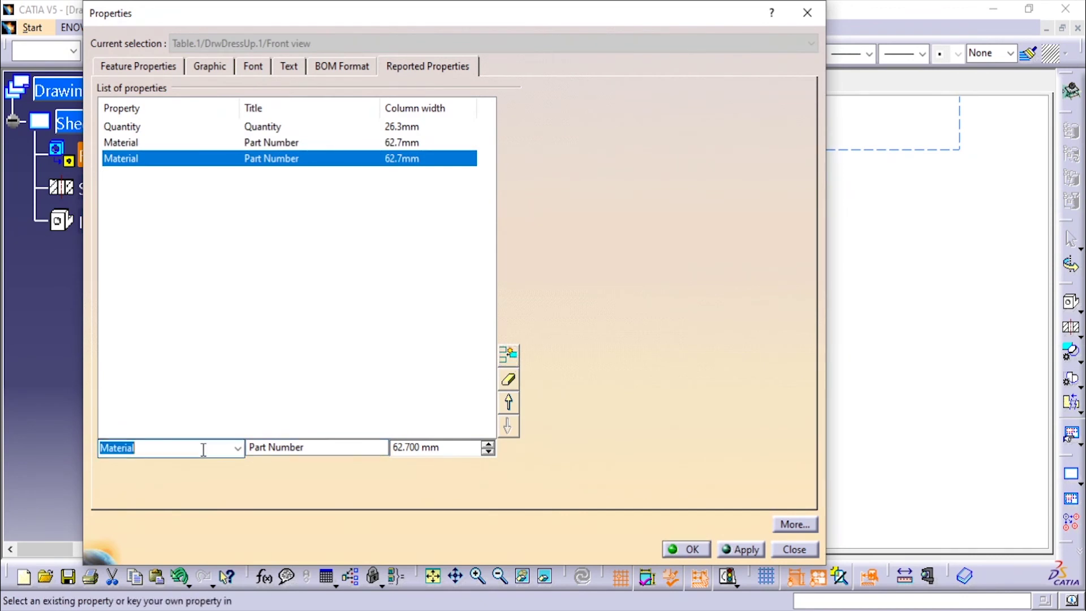
left_click(238, 448)
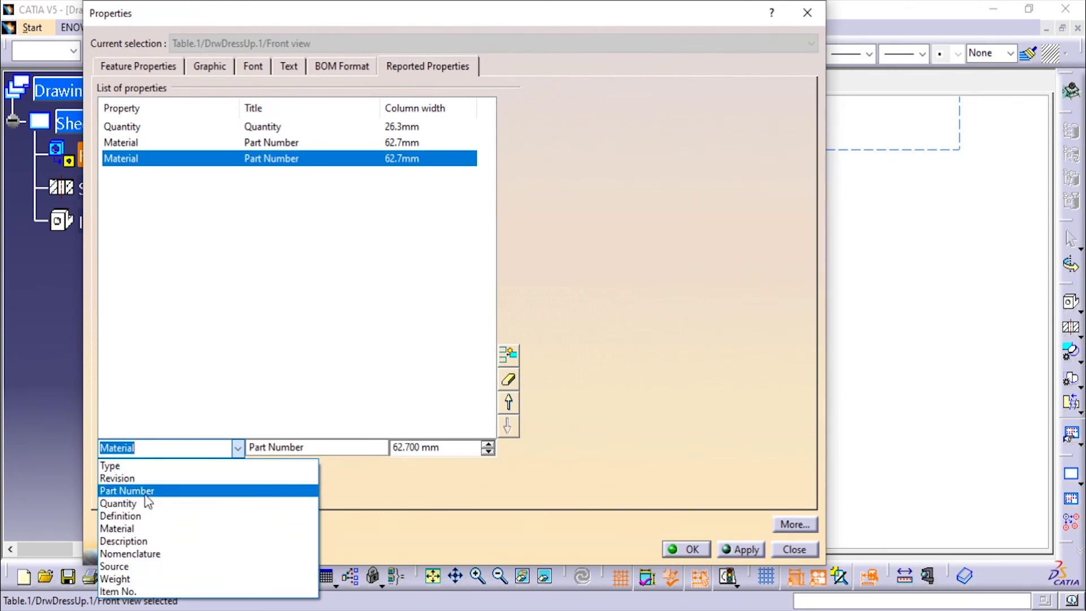
left_click(192, 143)
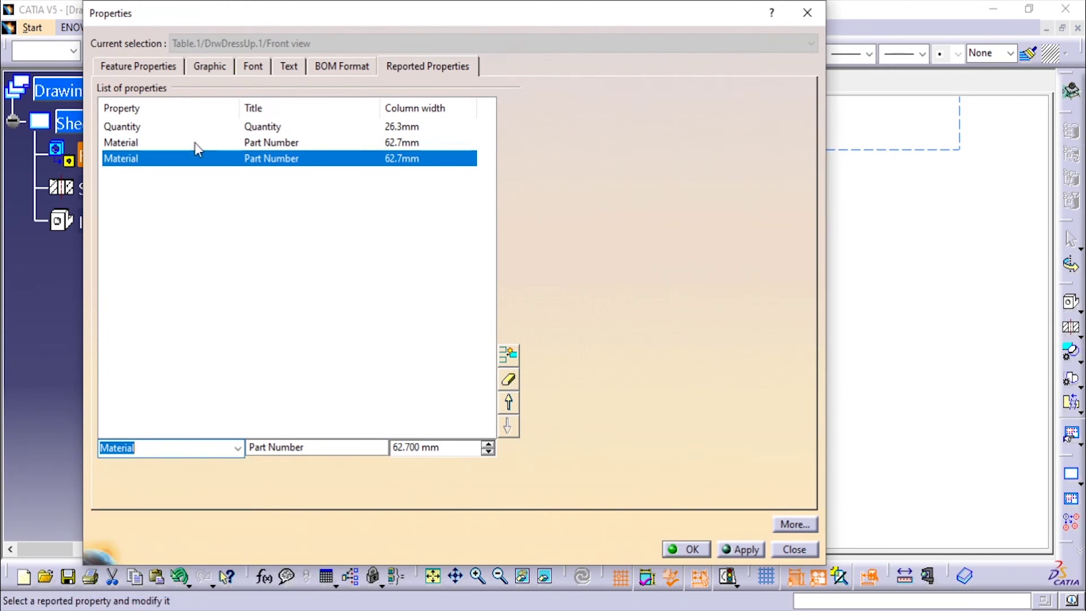
left_click(195, 143)
left_click(233, 447)
left_click(237, 447)
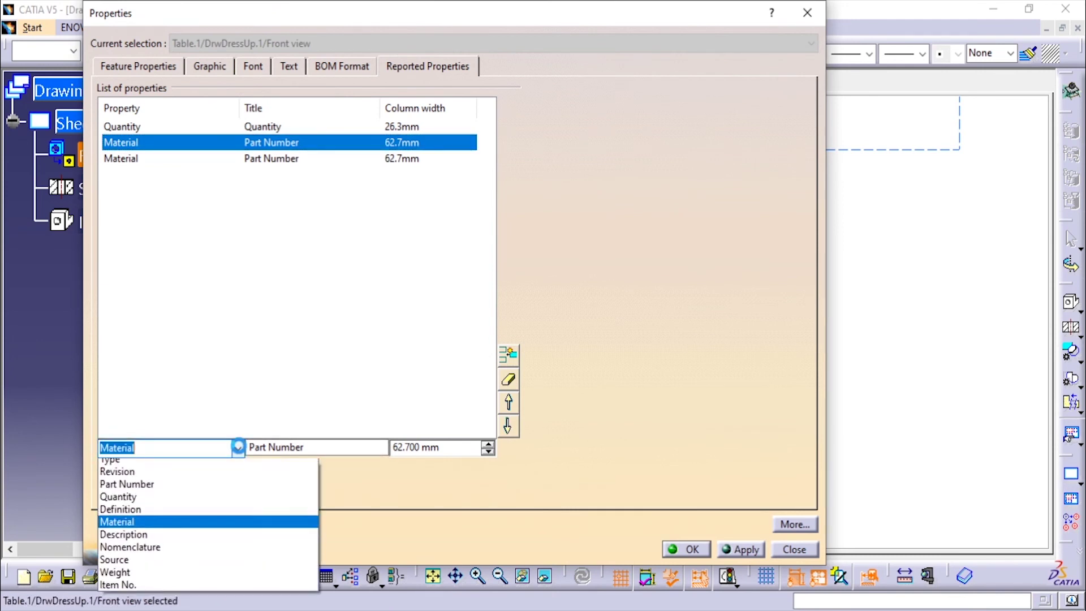
left_click(164, 491)
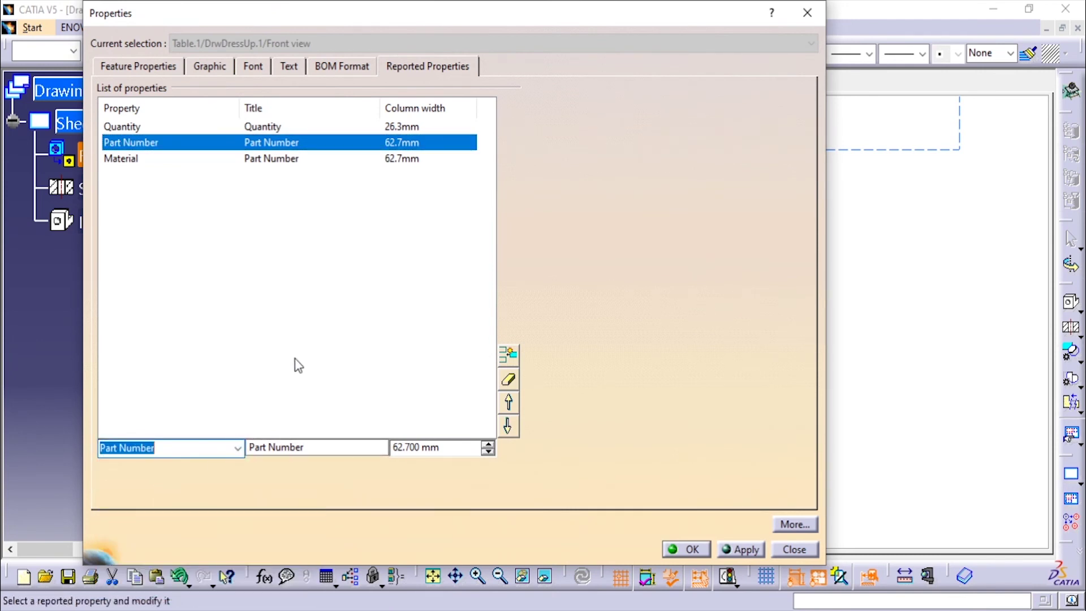
Change the Material entry's property to Item No. and make it the first reported property.
left_click(306, 160)
left_click(298, 200)
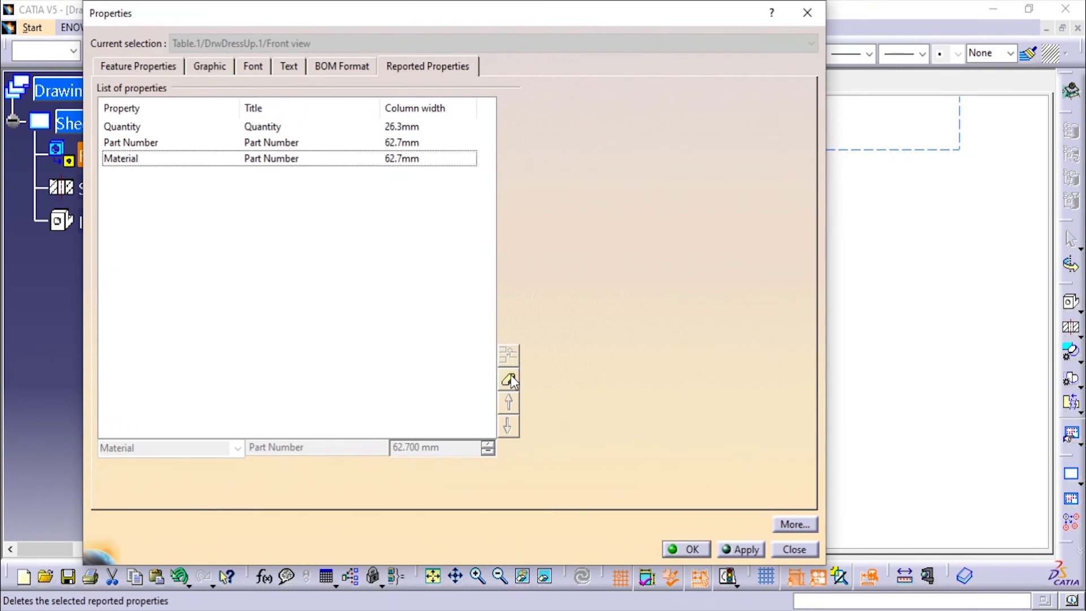
left_click(285, 159)
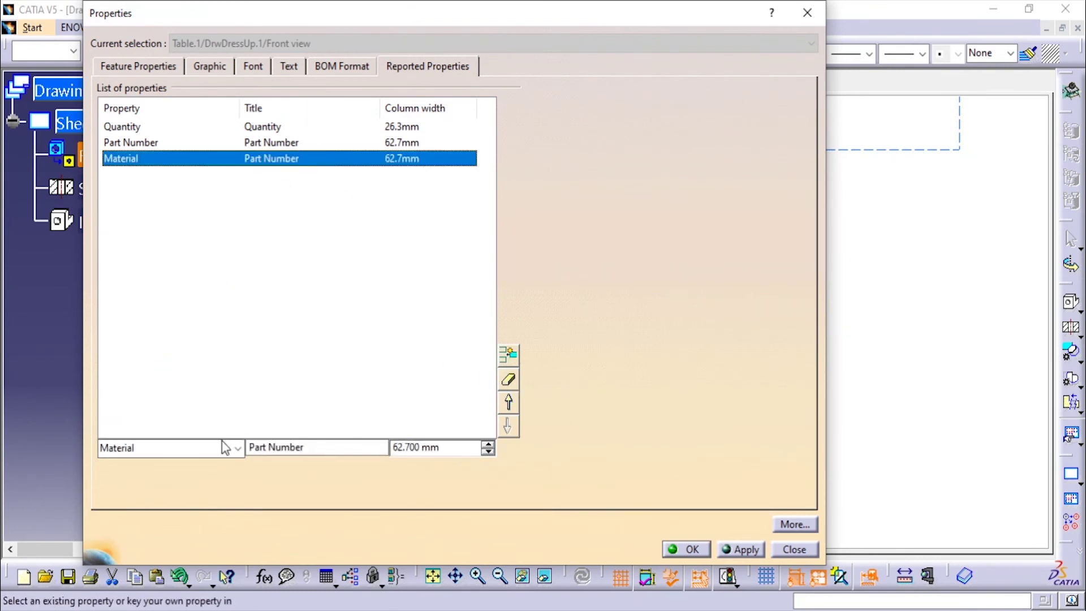
left_click(237, 448)
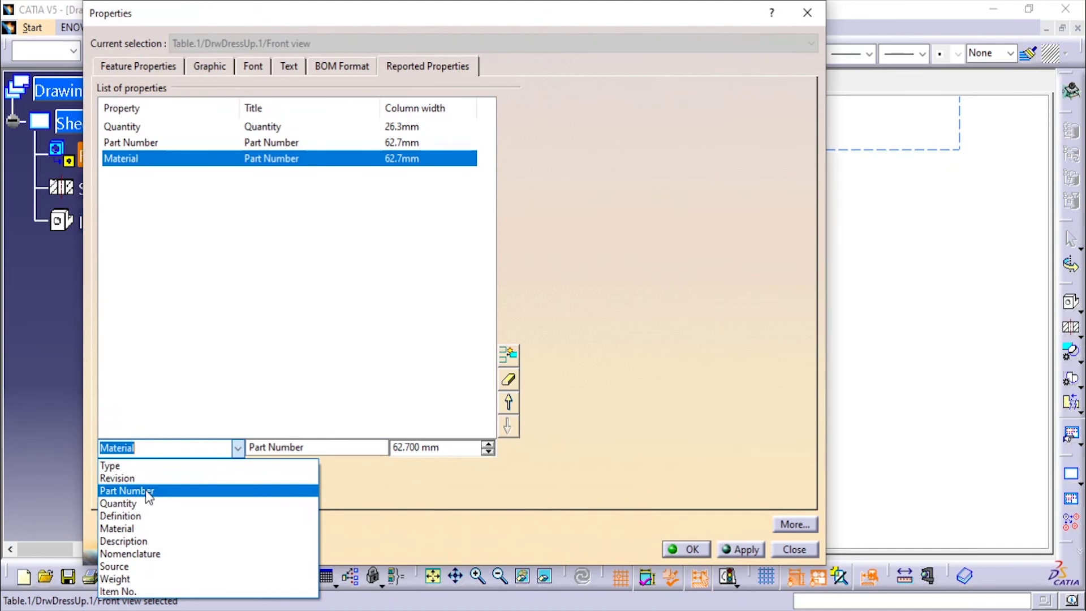
left_click(238, 449)
left_click(238, 448)
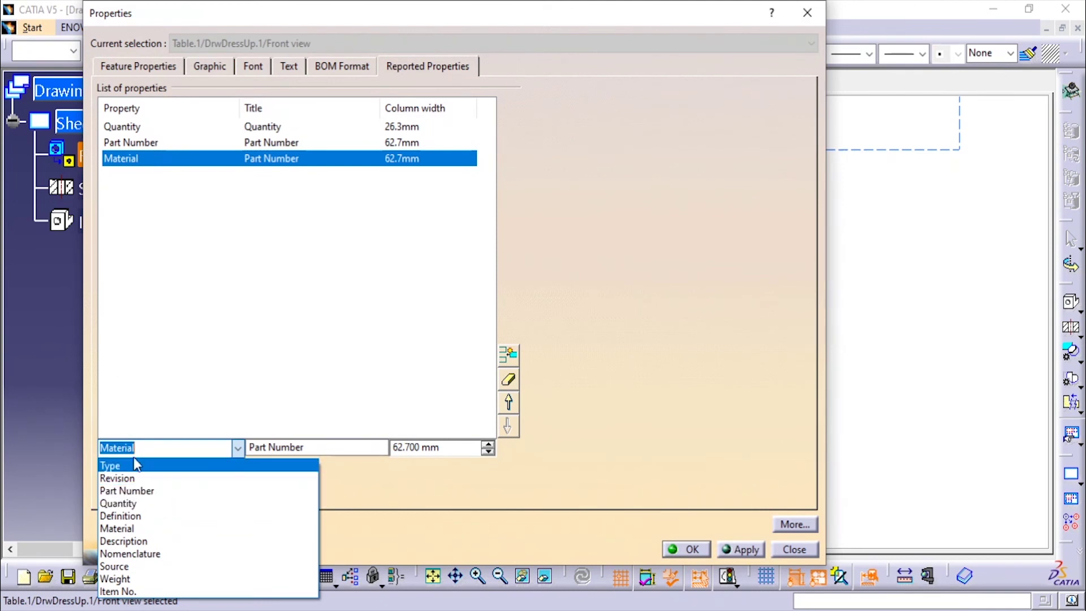
left_click(165, 589)
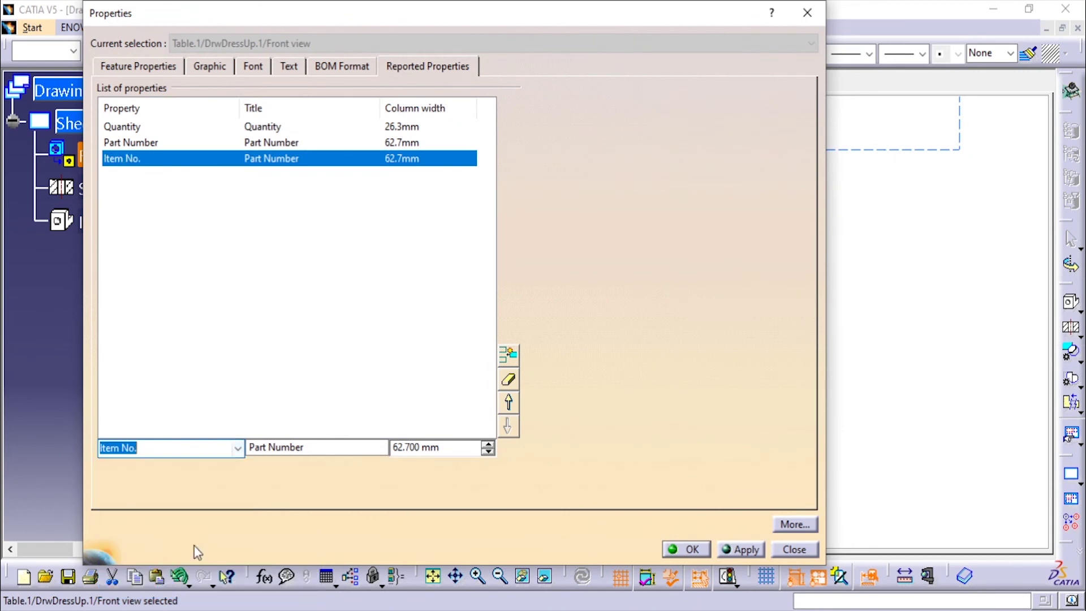
left_click(509, 403)
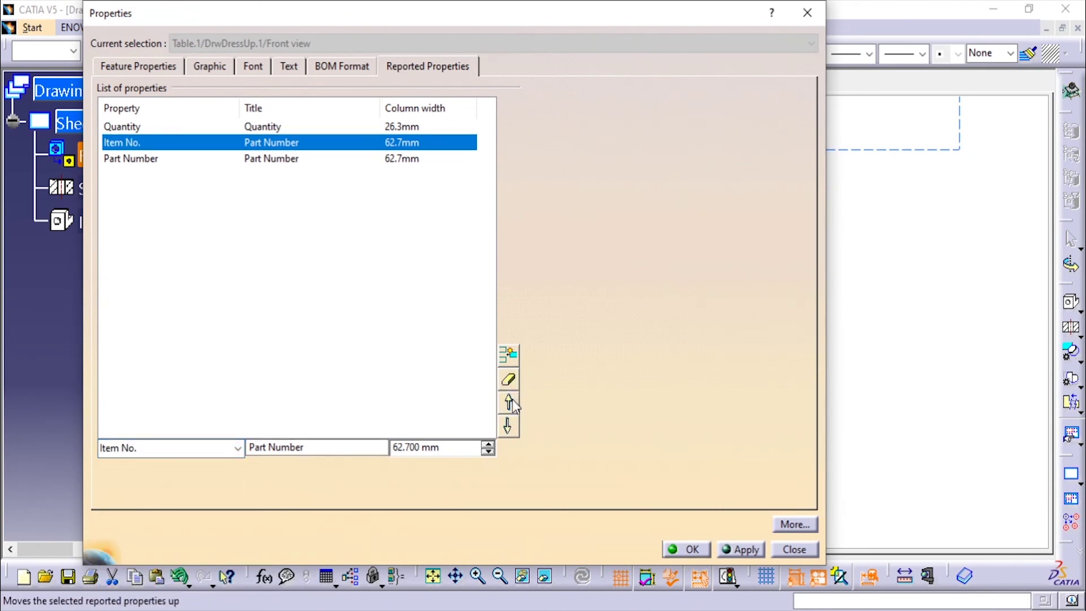
left_click(509, 403)
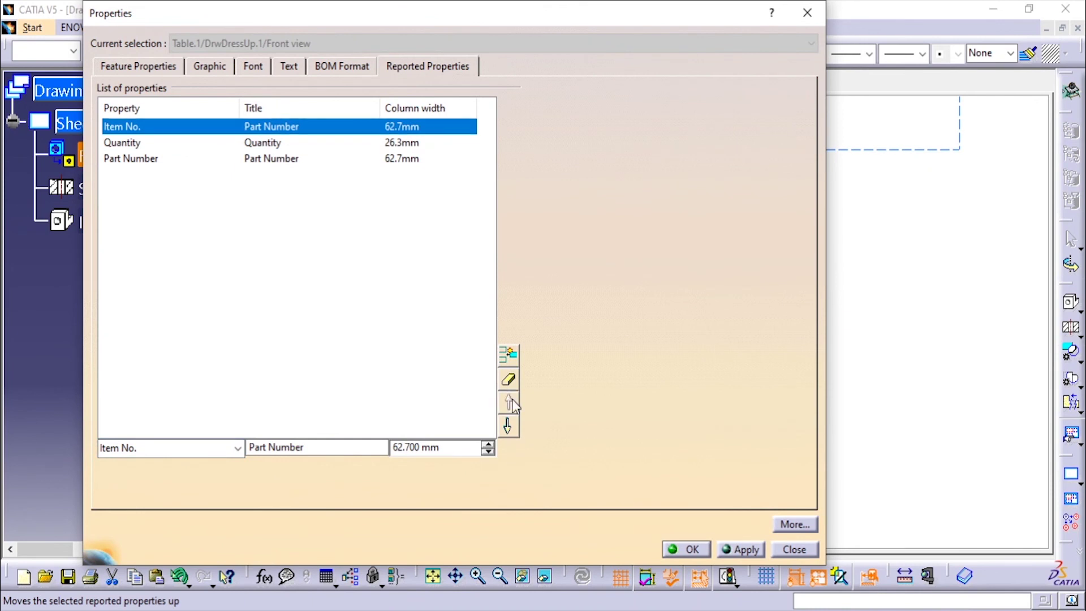
Set the Item No. entry's property back to Material and return it to the end of the property list.
left_click(183, 159)
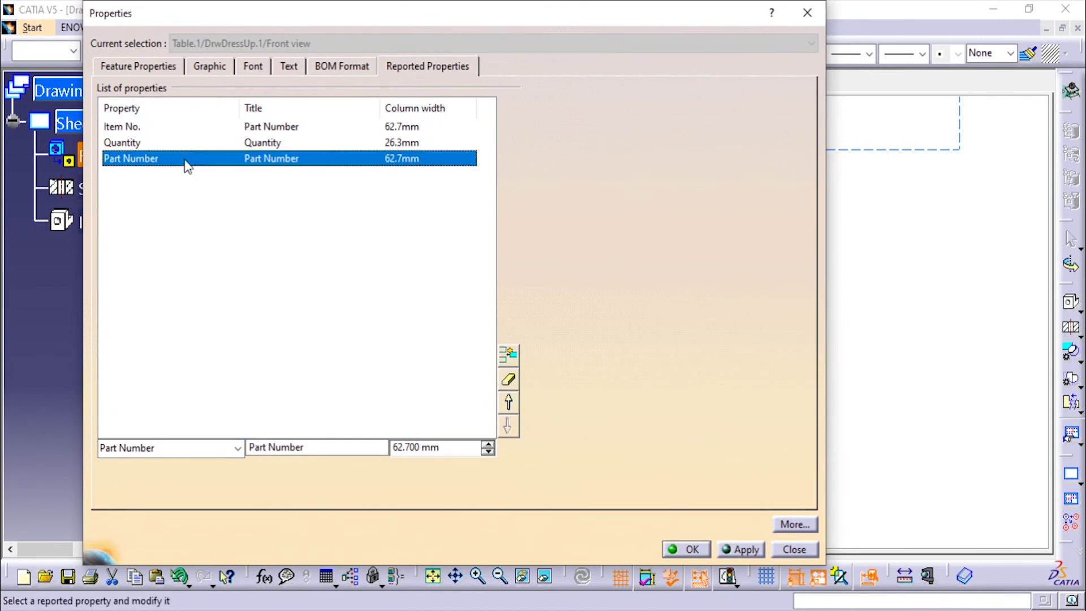
left_click(199, 126)
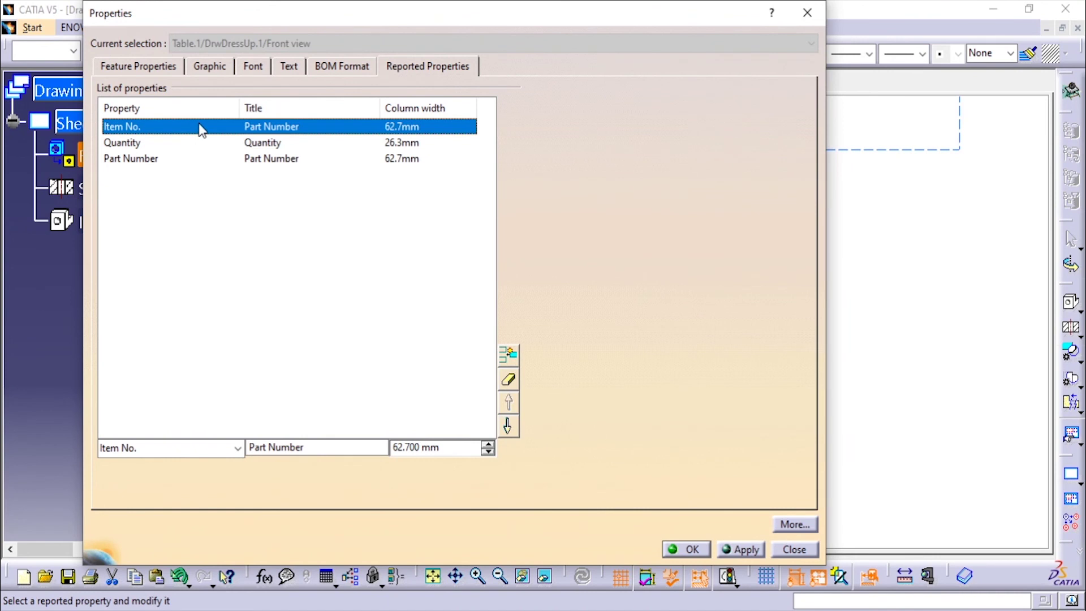
left_click(188, 160)
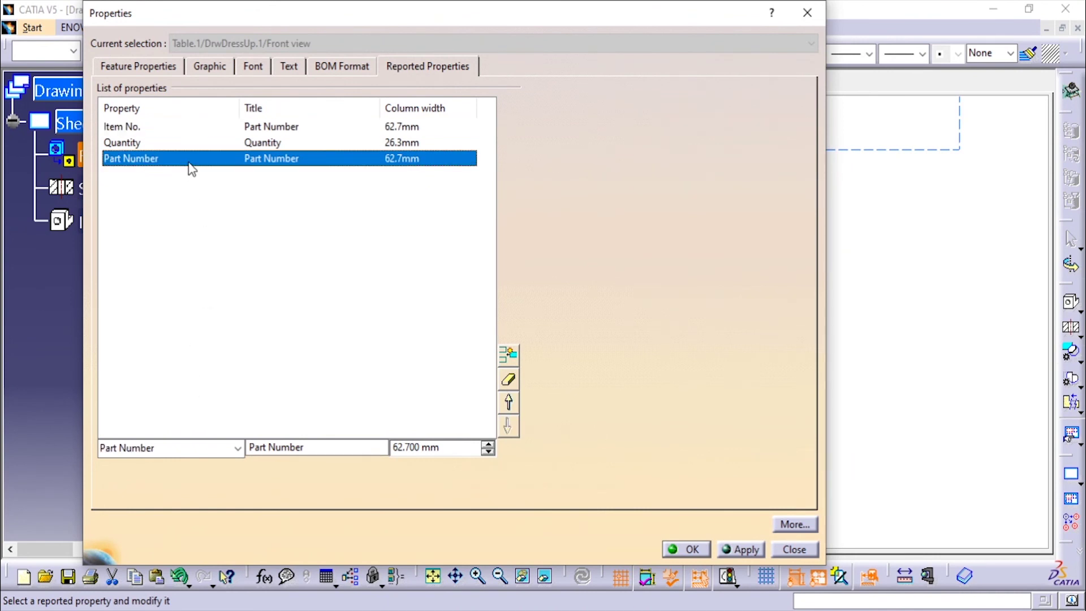
left_click(186, 127)
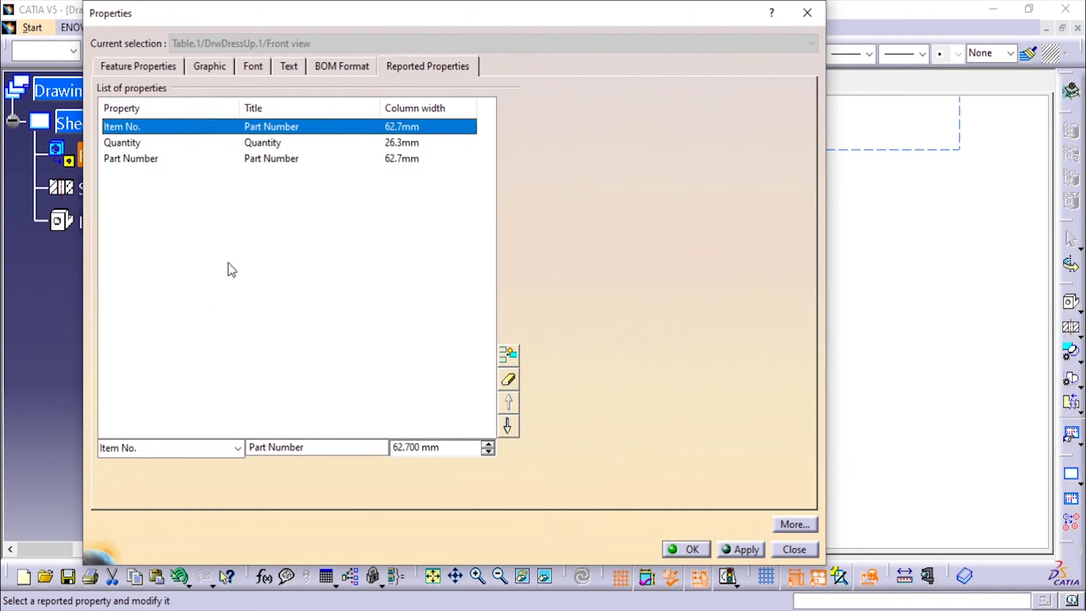
left_click(222, 447)
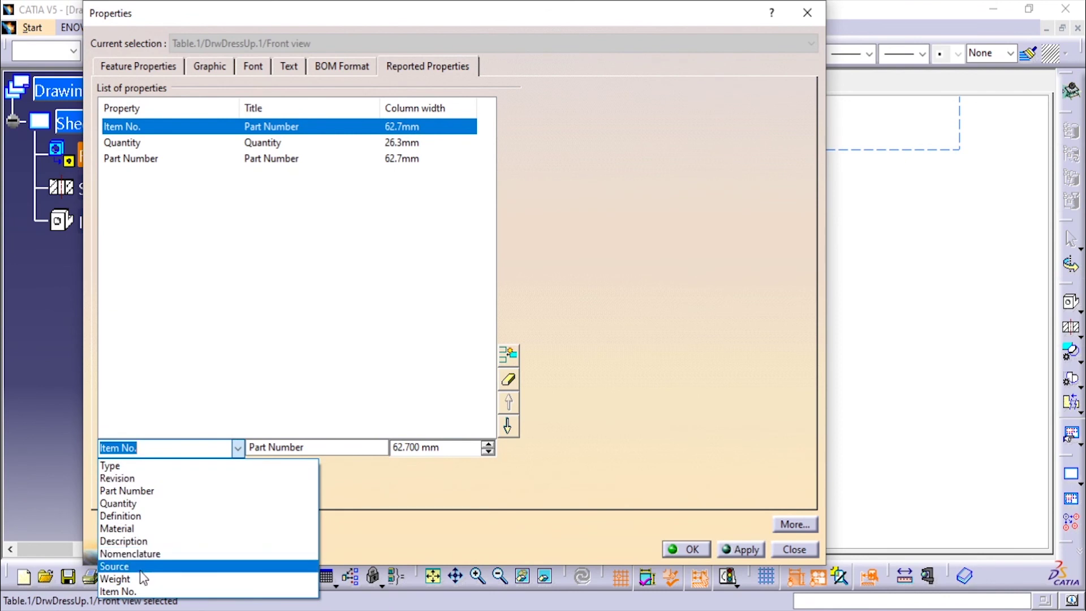
left_click(136, 528)
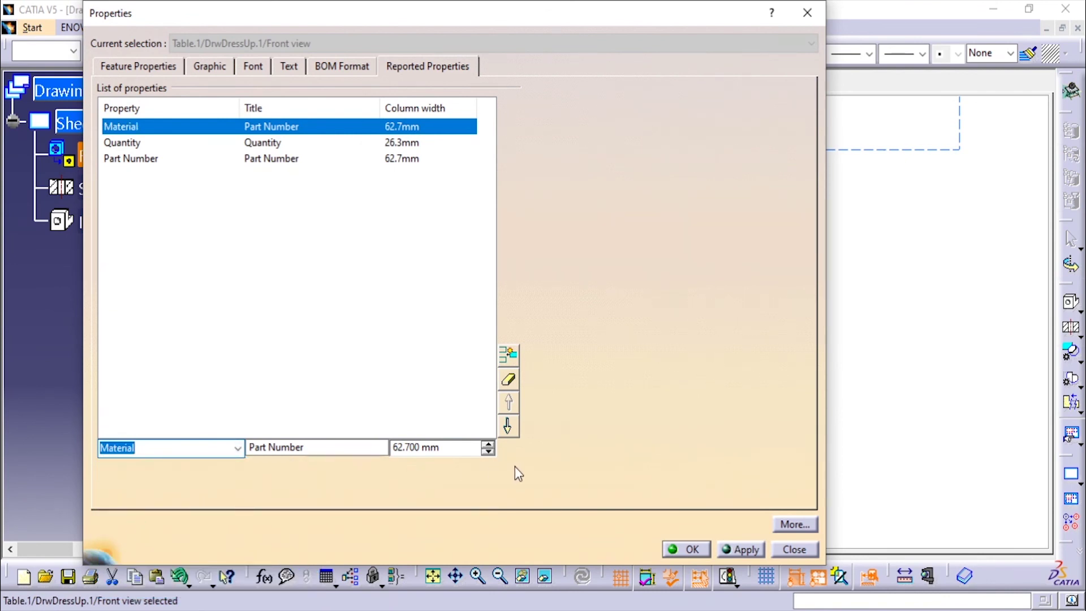
left_click(507, 426)
left_click(508, 426)
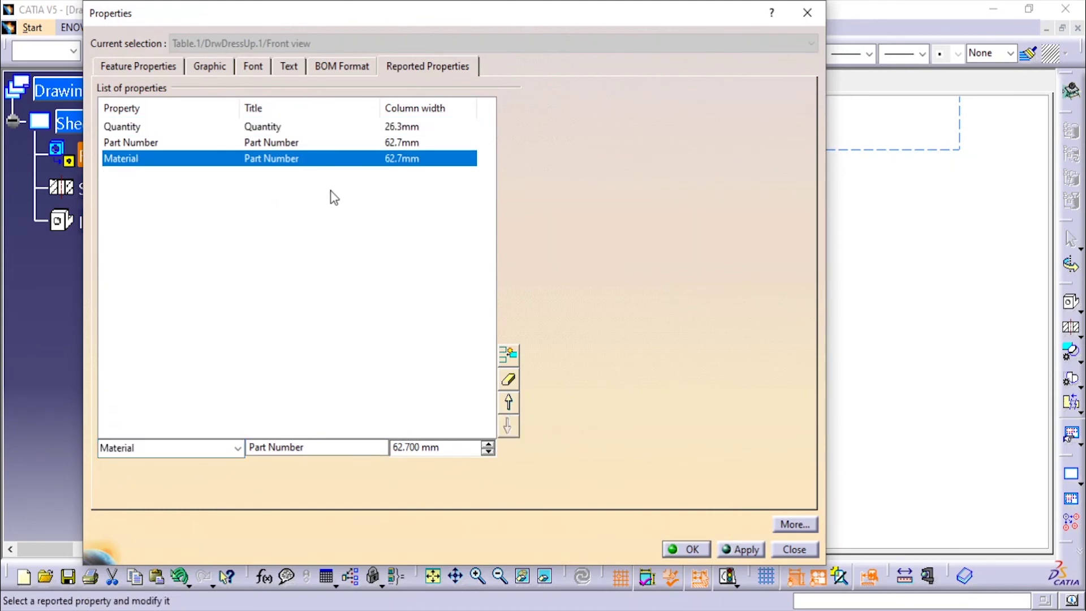
Move Part Number ahead of Quantity in the column order and confirm the bill of material table's properties.
left_click(301, 142)
left_click(508, 403)
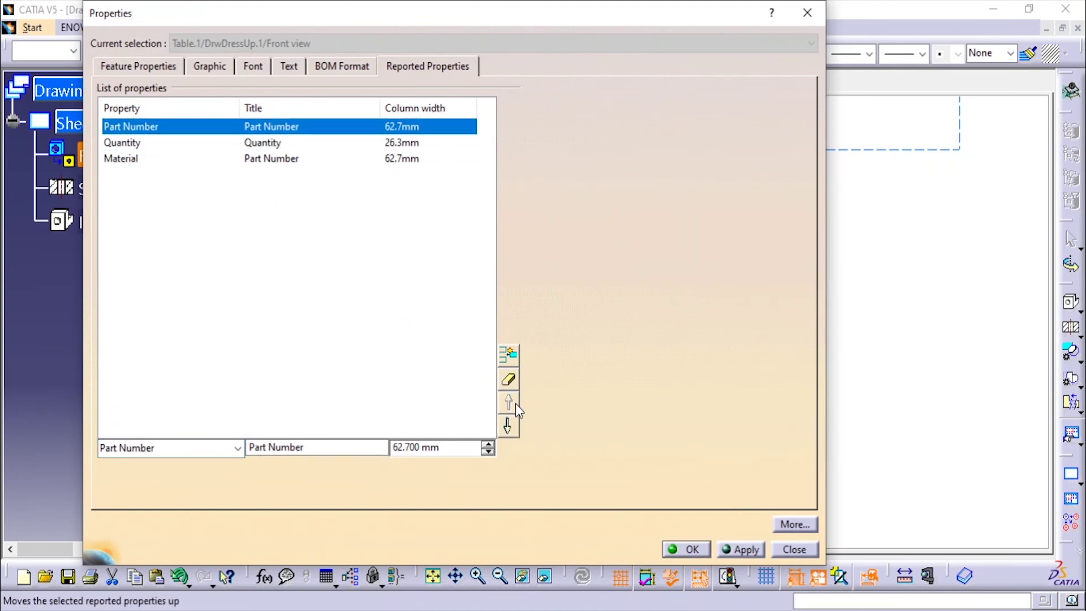
left_click(680, 548)
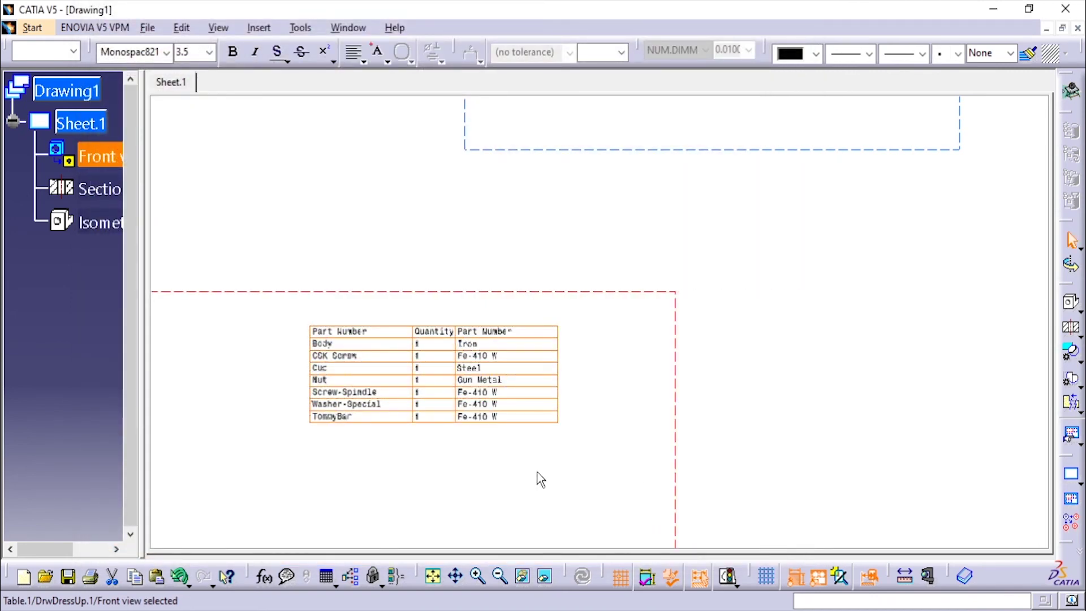
Switch the drawing from the working views to the sheet background.
mouse_move(526, 485)
middle_mouse_down()
mouse_move(521, 451)
mouse_move(734, 380)
mouse_move(660, 332)
mouse_move(662, 274)
mouse_move(635, 407)
mouse_move(697, 358)
mouse_move(688, 303)
mouse_move(758, 458)
mouse_move(671, 278)
middle_mouse_up()
left_click(147, 28)
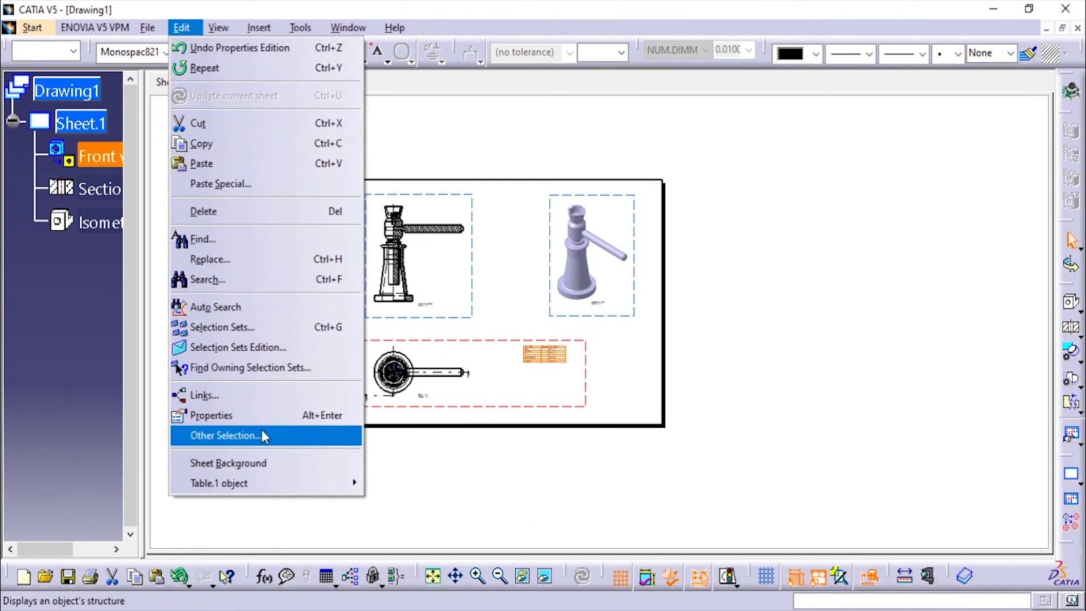
left_click(264, 462)
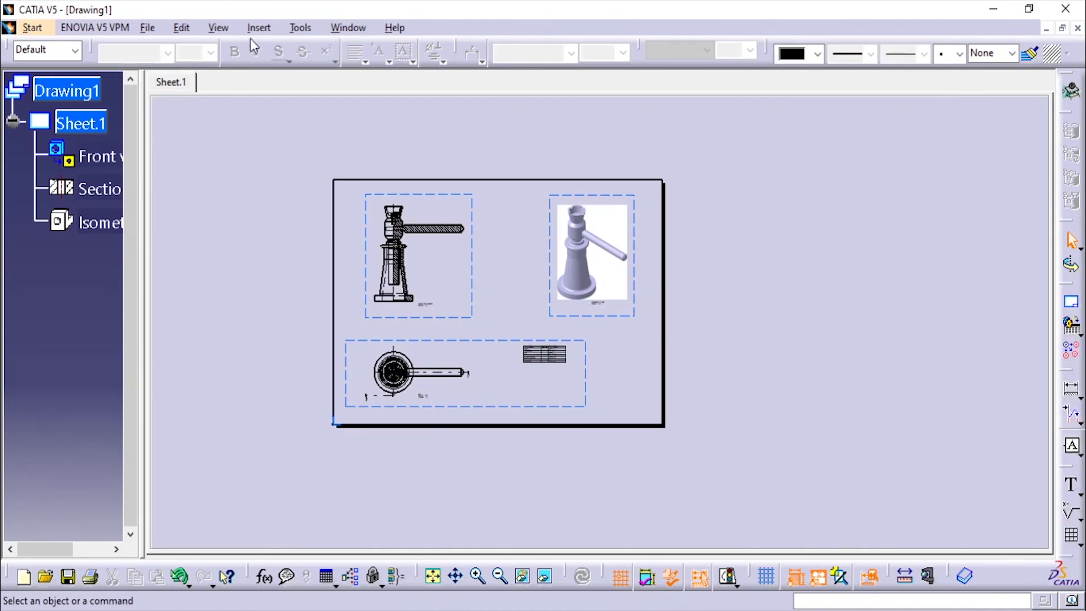
Open the frame and title block manager for the sheet and choose the Drawing Titleblock Sample Enovia 1 style.
left_click(258, 28)
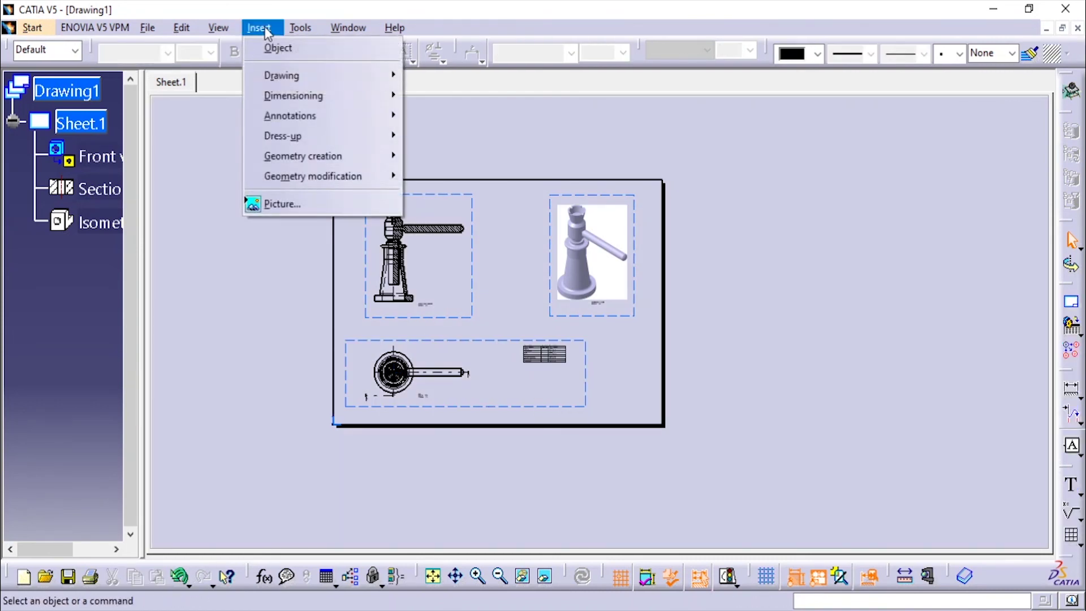
mouse_move(303, 120)
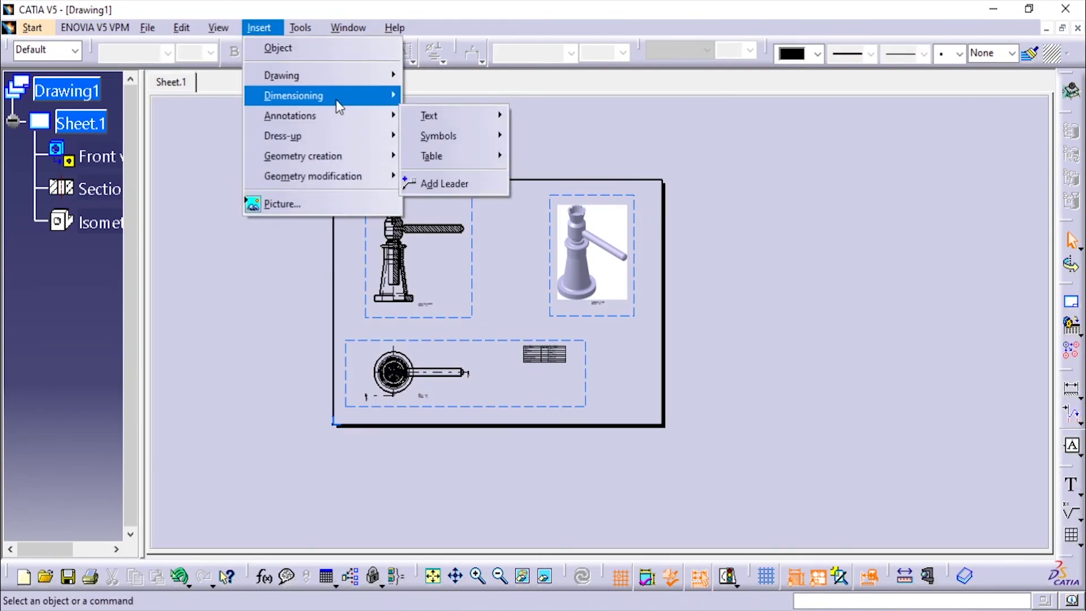
mouse_move(368, 85)
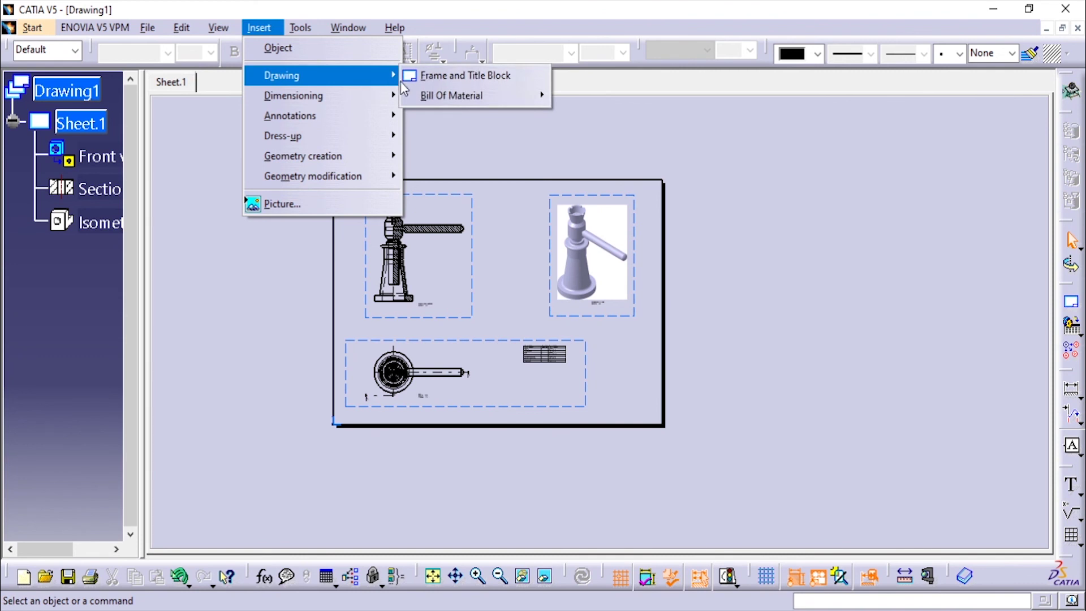
left_click(428, 85)
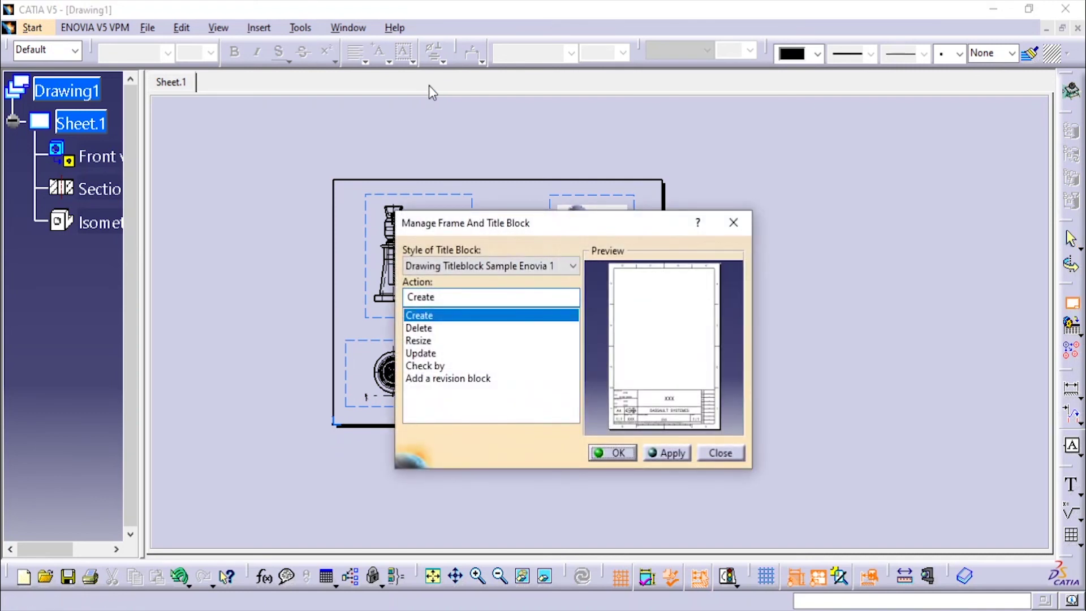
left_click(509, 269)
left_click(543, 320)
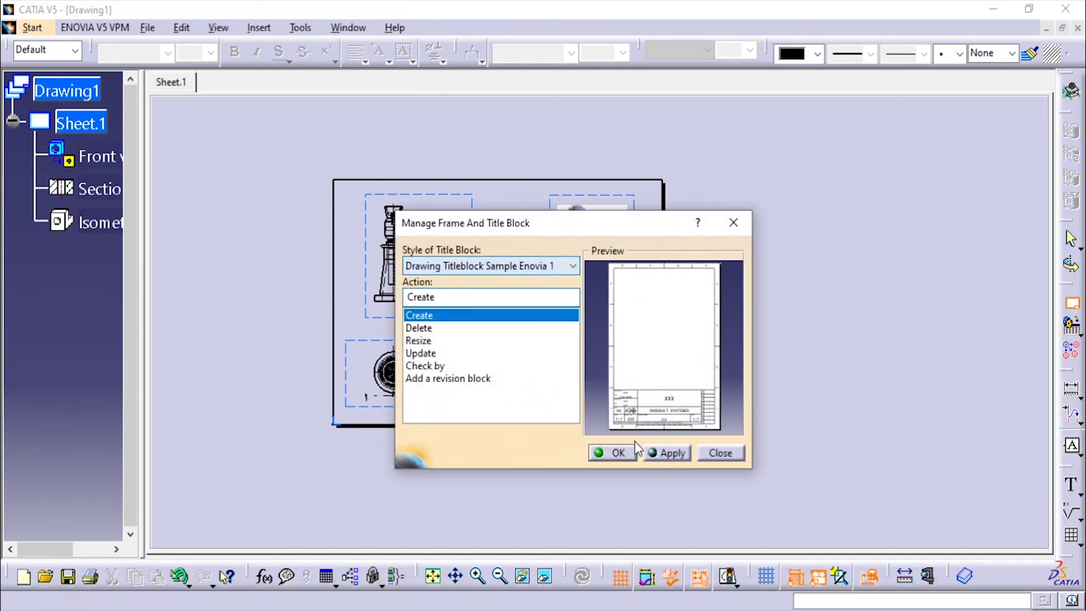
Preview the Drawing Titleblock PlyBook, Sample 1 and Sample 2 styles for comparison.
left_click(524, 265)
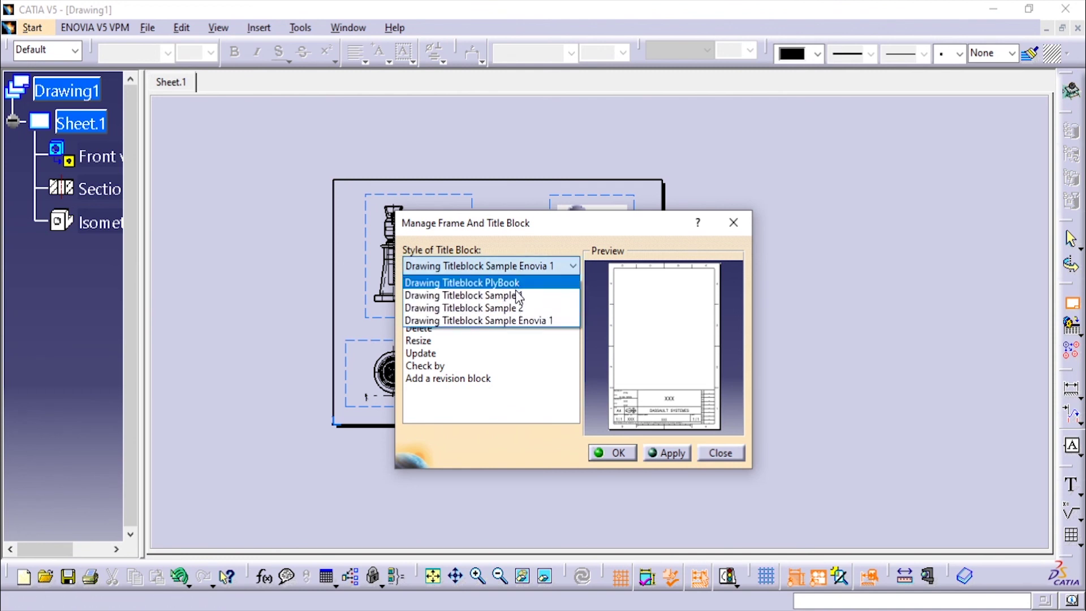
left_click(519, 283)
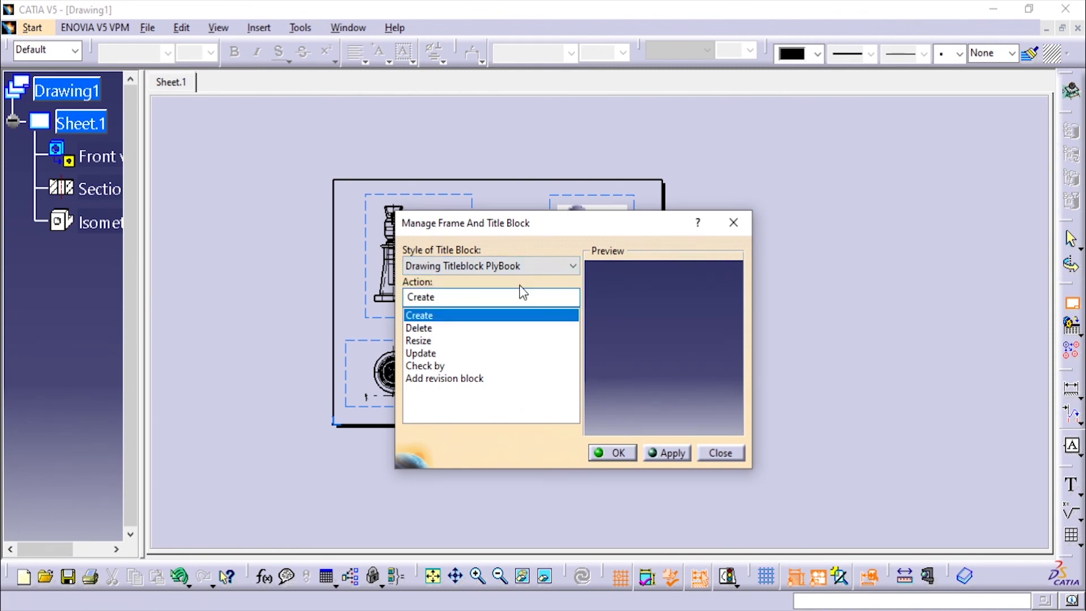
left_click(531, 262)
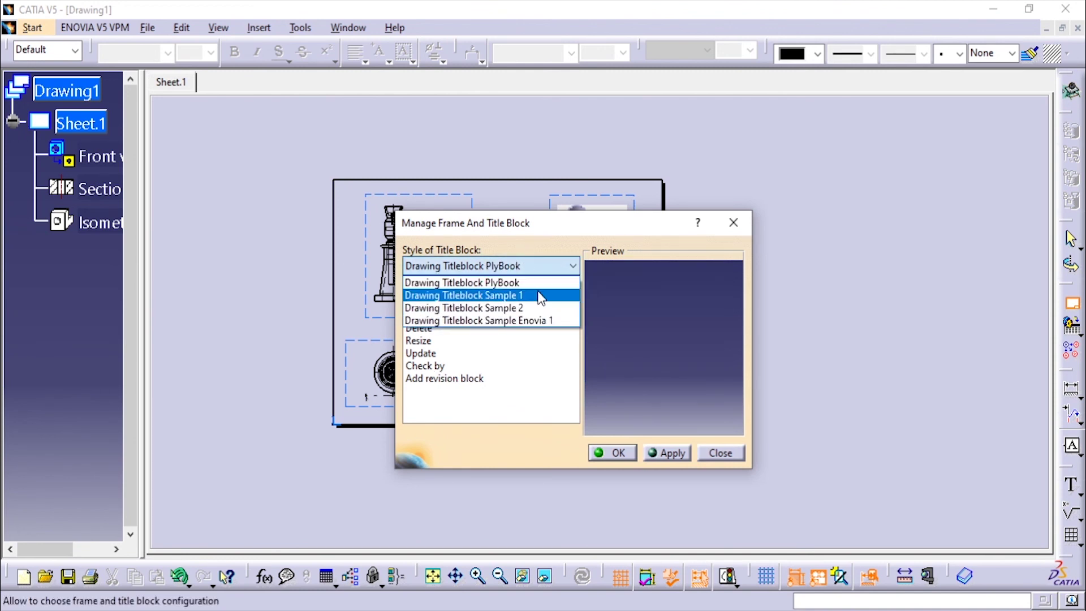
left_click(535, 296)
left_click(537, 264)
left_click(538, 308)
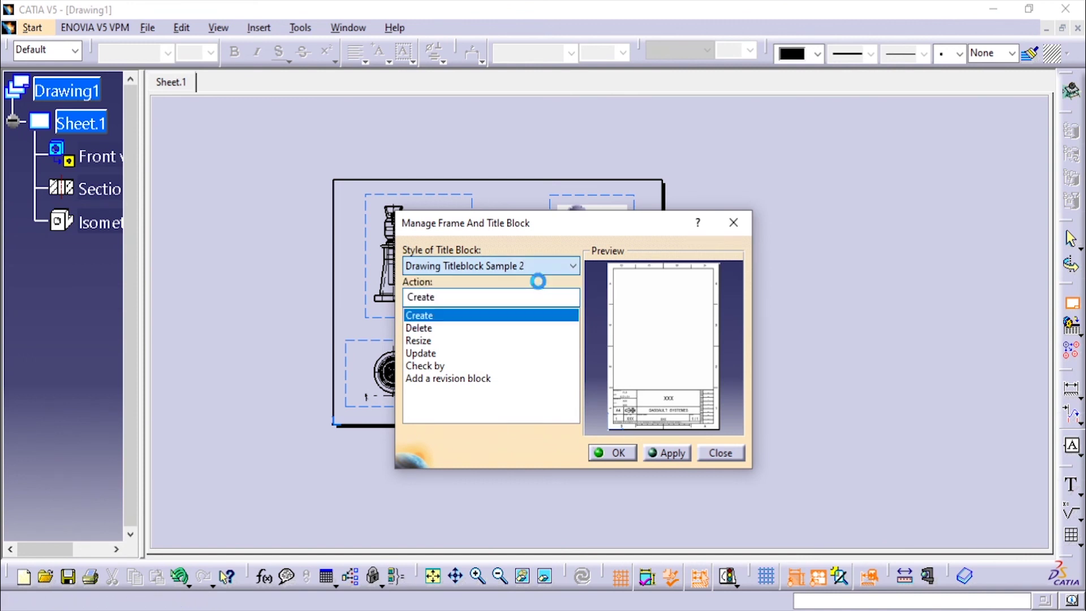
Create the sheet's frame and title block in the Drawing Titleblock Sample Enovia 1 style.
left_click(538, 264)
left_click(533, 322)
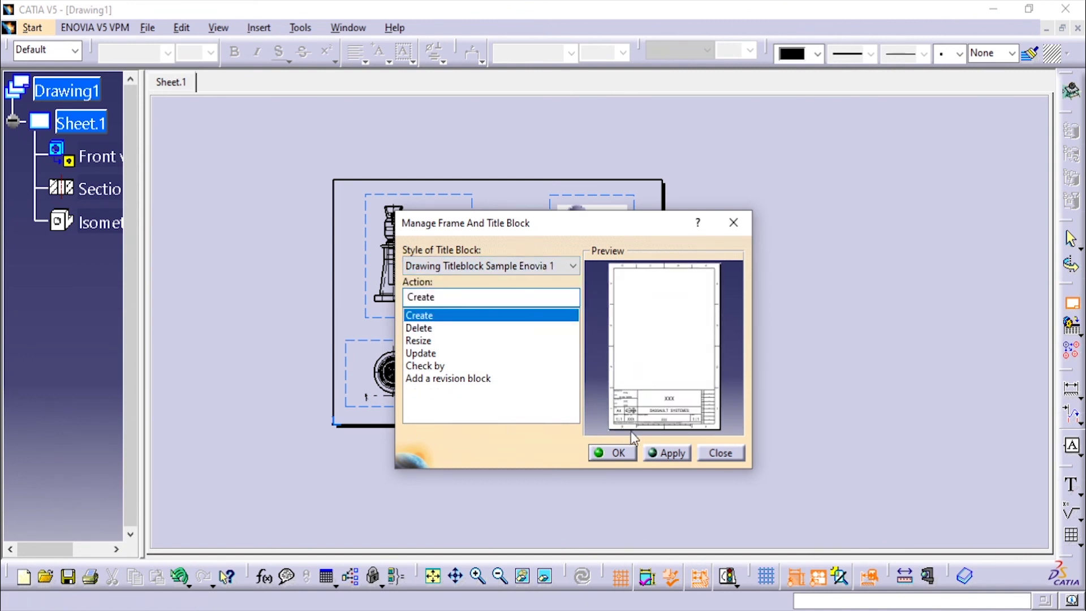
left_click(678, 453)
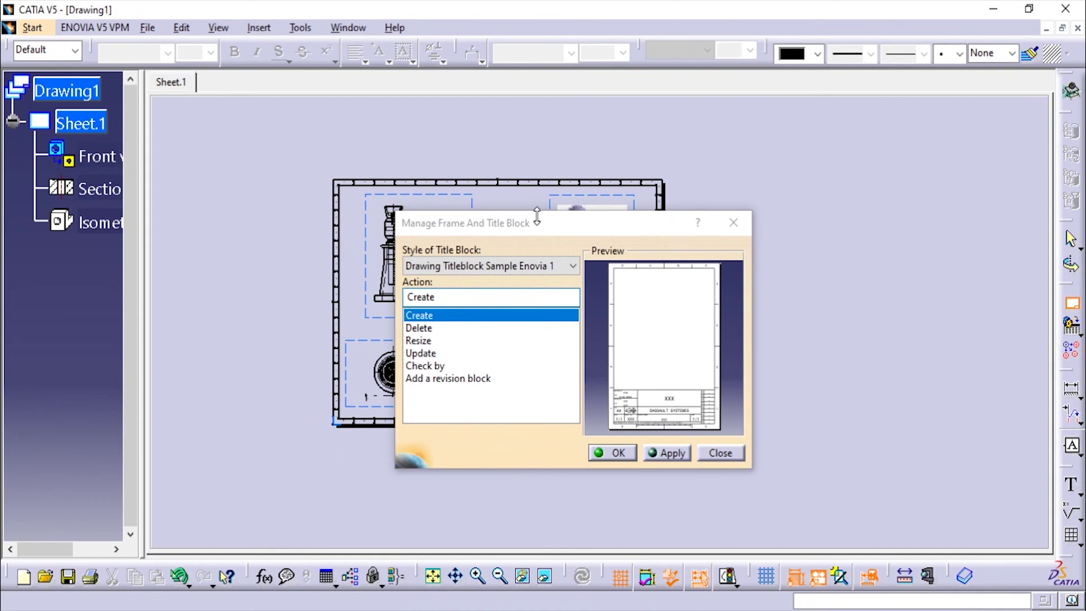
left_click(615, 453)
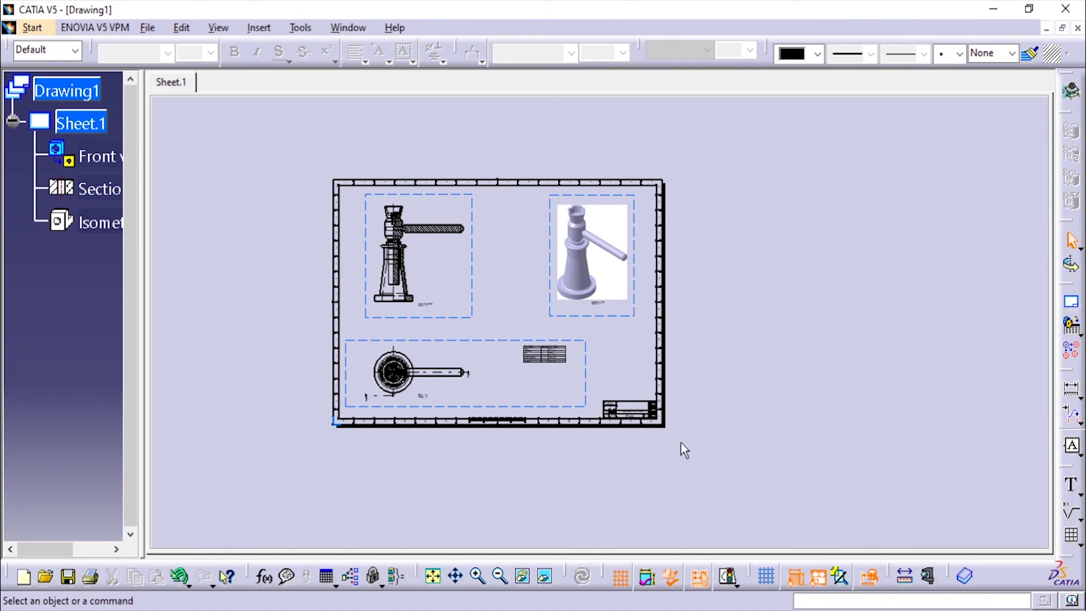
Return the drawing from the sheet background to the working views and inspect the title block.
left_click(180, 28)
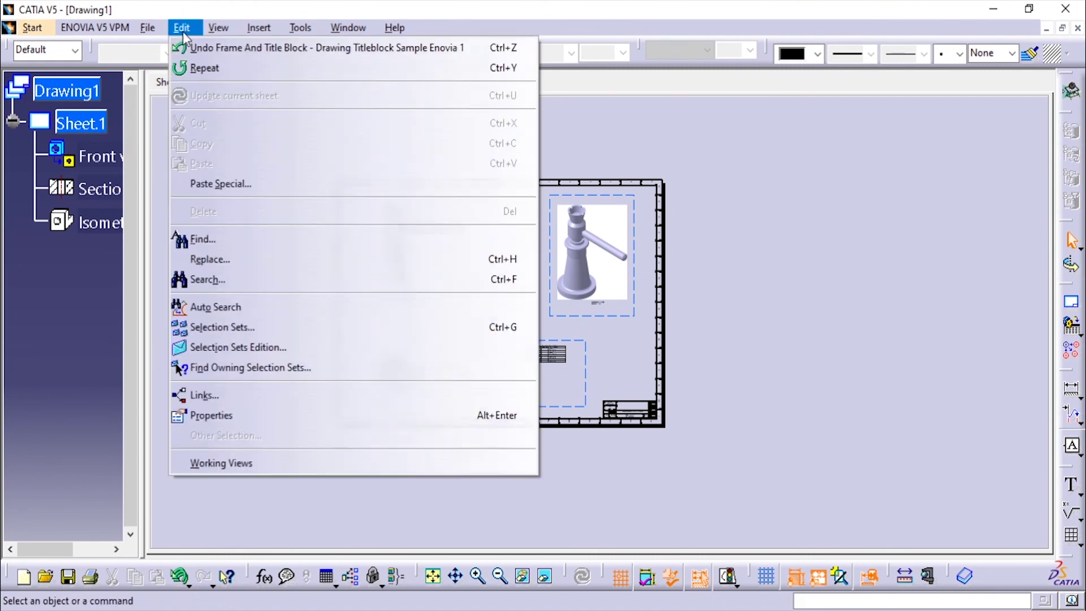
left_click(260, 472)
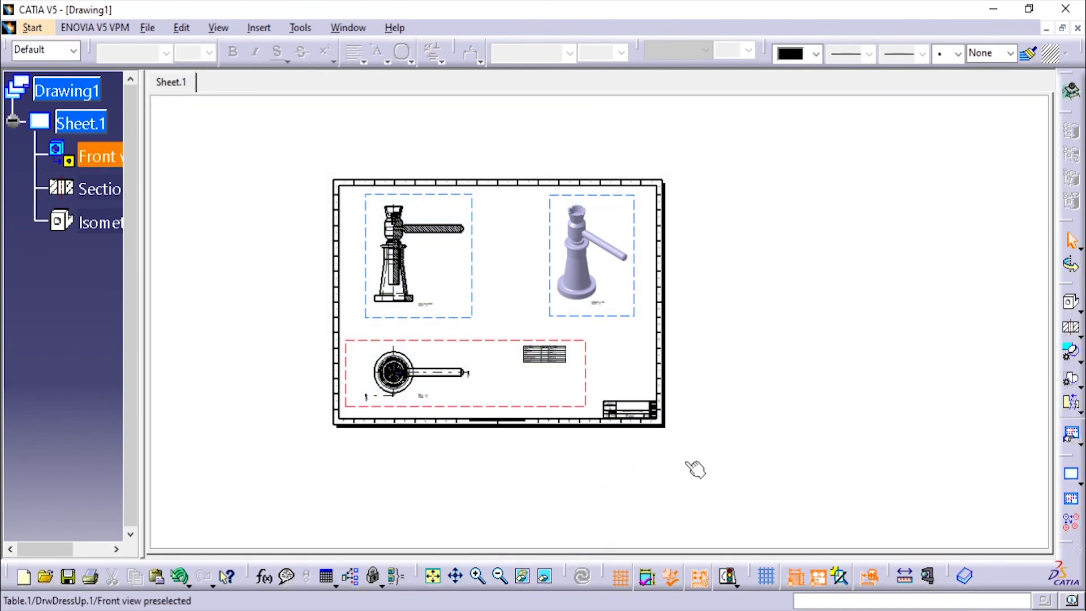
scroll(679, 446, "up", 5)
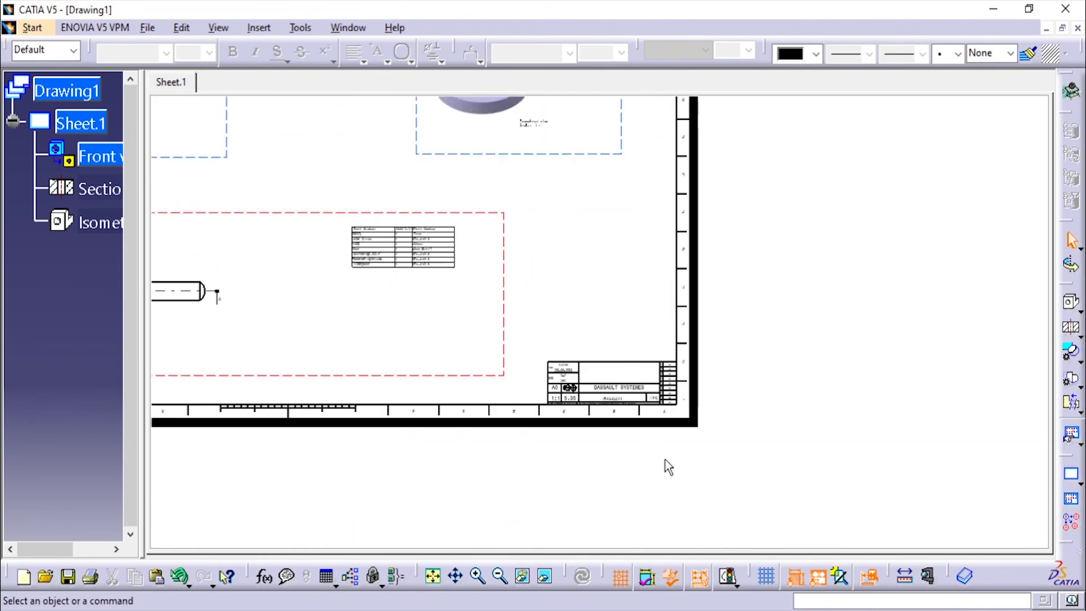
scroll(668, 466, "up", 5)
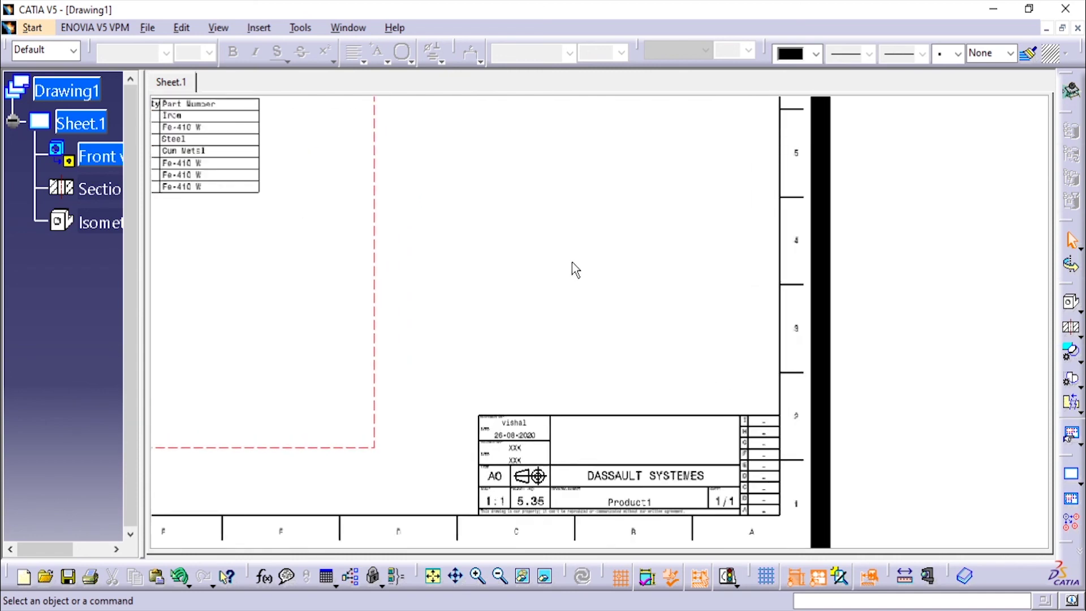
mouse_move(573, 263)
middle_mouse_down("ctrl")
mouse_move(608, 356)
mouse_move(592, 276)
mouse_move(599, 315)
mouse_move(728, 355)
middle_mouse_up("ctrl")
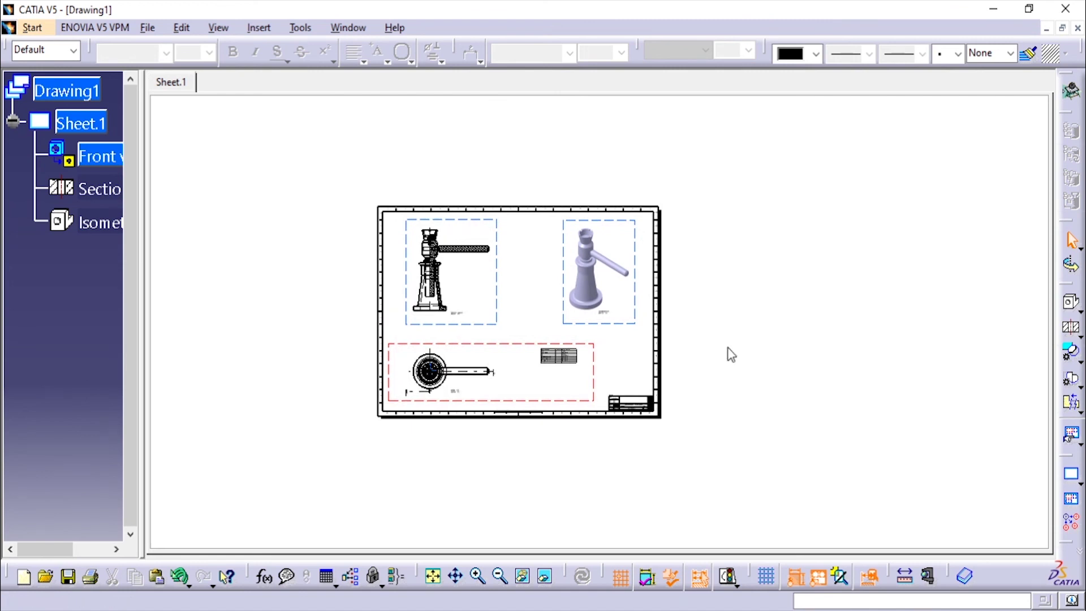
Save the drawing as ScrewJack Assembly in CATDrawing format in the Screwjack Assembly folder, proceeding without saving the linked modified document.
key("ctrl+s")
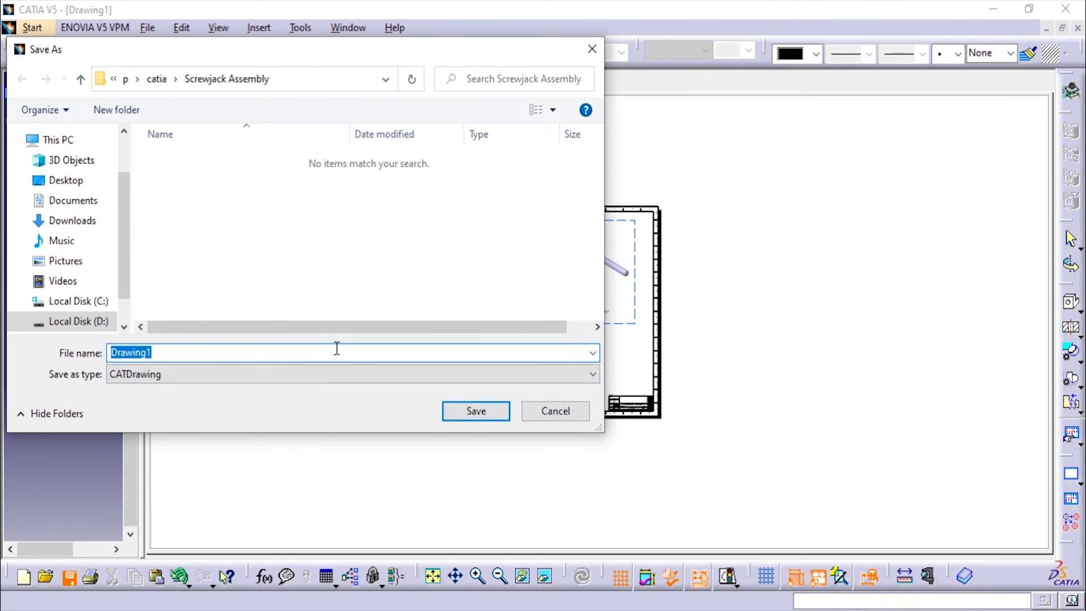
type("Scree")
key("BackSpace")
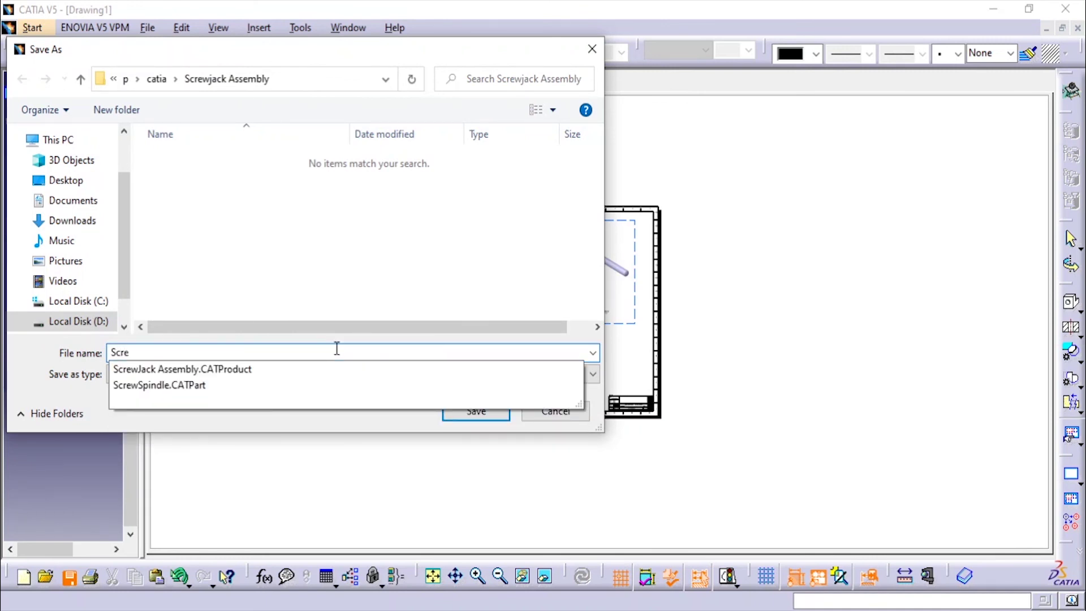
key("Down")
key("BackSpace")
key("BackSpace")
key("BackSpace")
key("BackSpace")
key("BackSpace")
key("BackSpace")
key("BackSpace")
key("BackSpace")
key("BackSpace")
key("BackSpace")
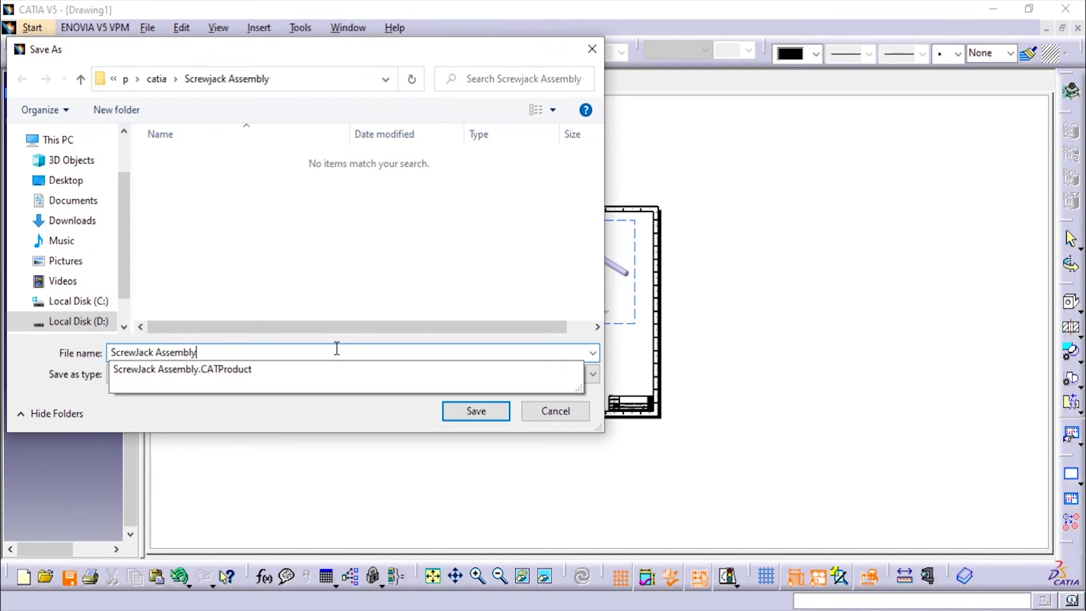
left_click(487, 415)
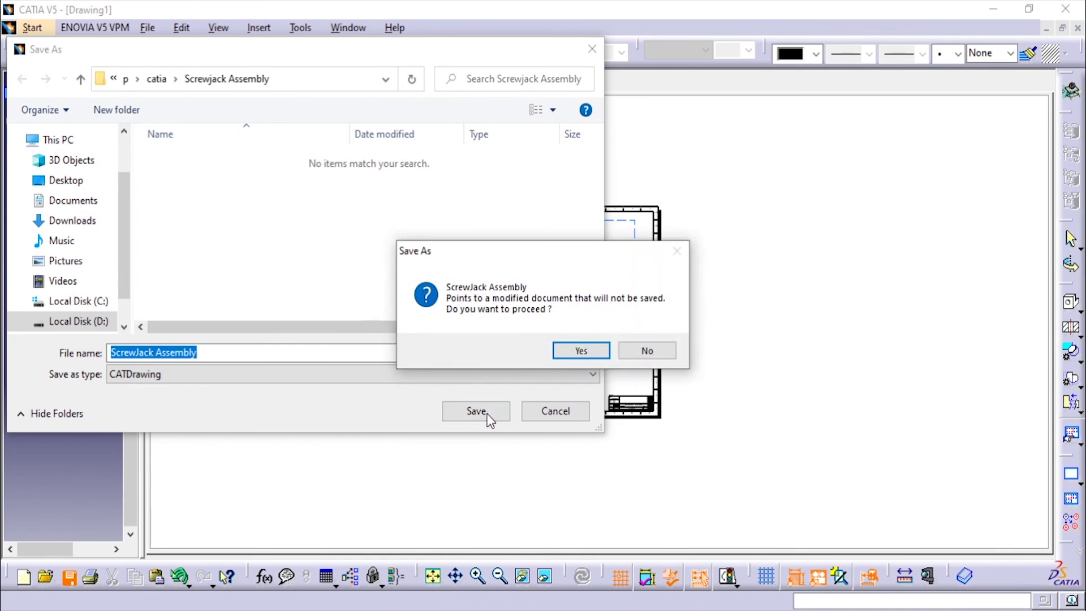
key("Return")
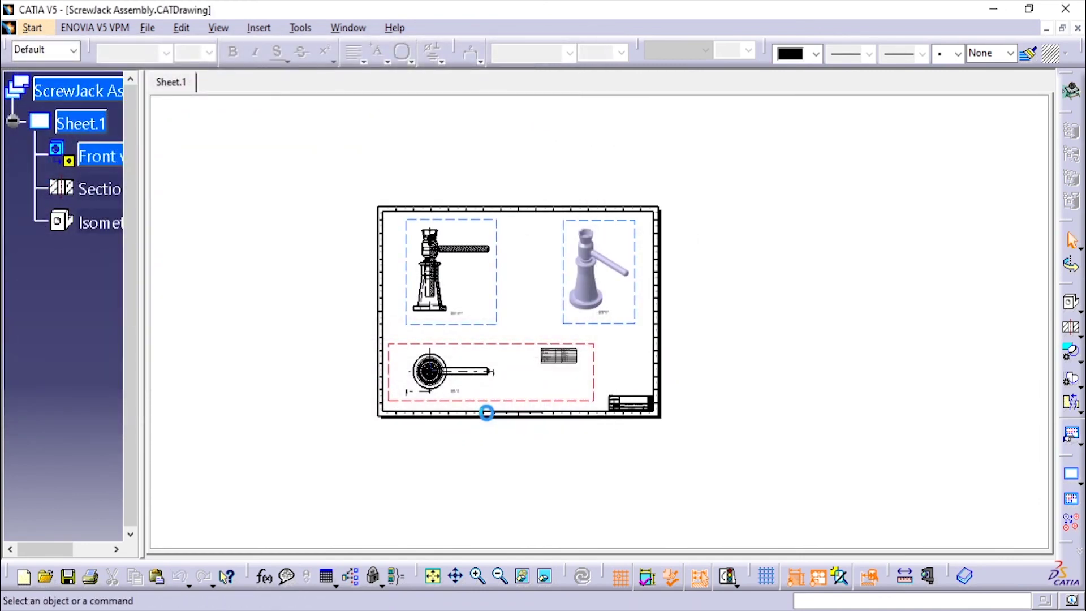